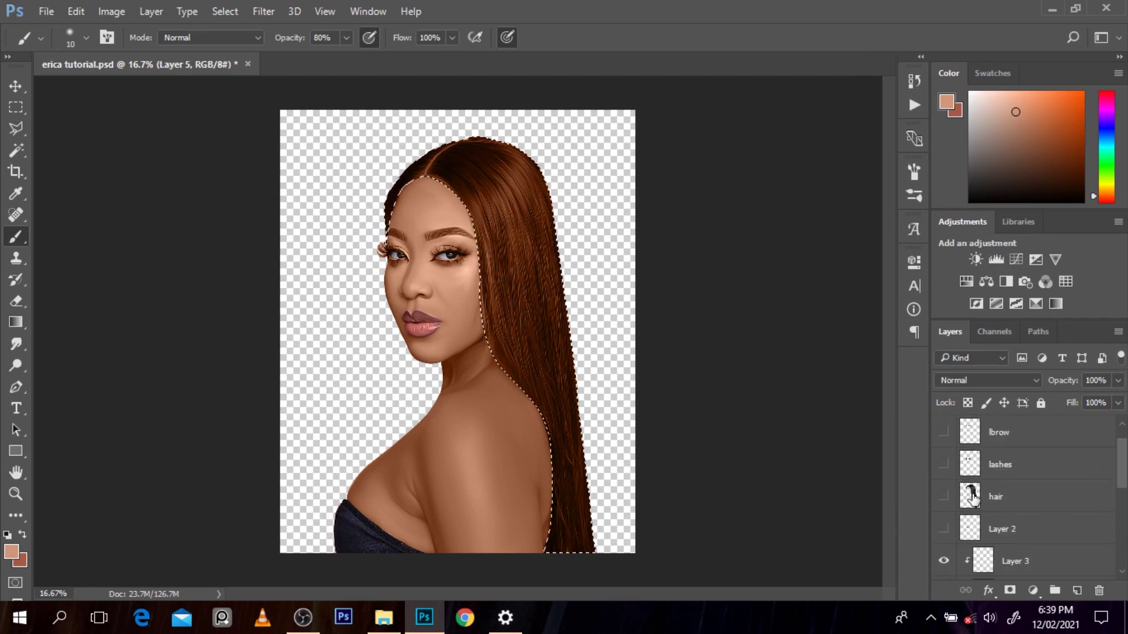
- Fill the hair selection on Layer 5 with a colour sampled from the hair, set the layer to Color blending and deselect
click(943, 513)
alt+click(512, 229)
click(944, 513)
click(976, 380)
click(947, 355)
key(ctrl+d)
- Refill the hair shape on Layer 5 with a near-black grey and compare the portrait with the layer hidden and shown
click(944, 481)
alt+click(462, 170)
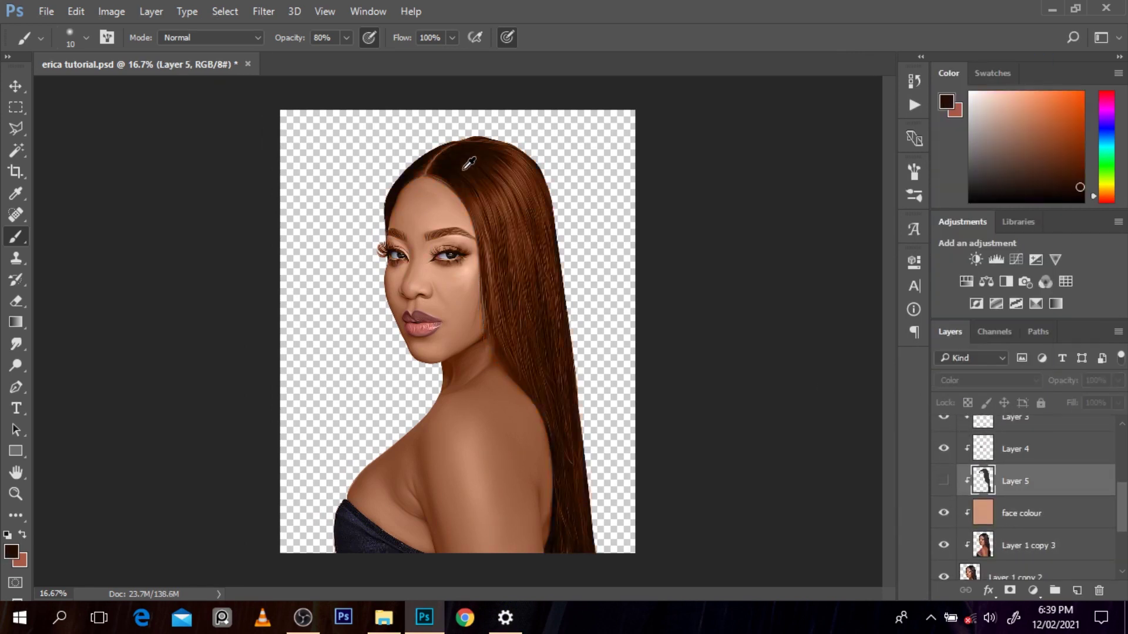
click(1006, 189)
click(943, 481)
ctrl+click(980, 484)
key(alt+BackSpace)
key(ctrl+d)
click(944, 481)
click(943, 481)
- Fill the outline of the lashes layer with near-black on a new layer above Layer 5 and set its blend mode to Color
scroll(973, 486, up, 3)
ctrl+click(973, 488)
scroll(978, 479, down, 3)
click(1077, 591)
drag(610, 410, 441, 199)
ctrl+click(441, 199)
key(alt+BackSpace)
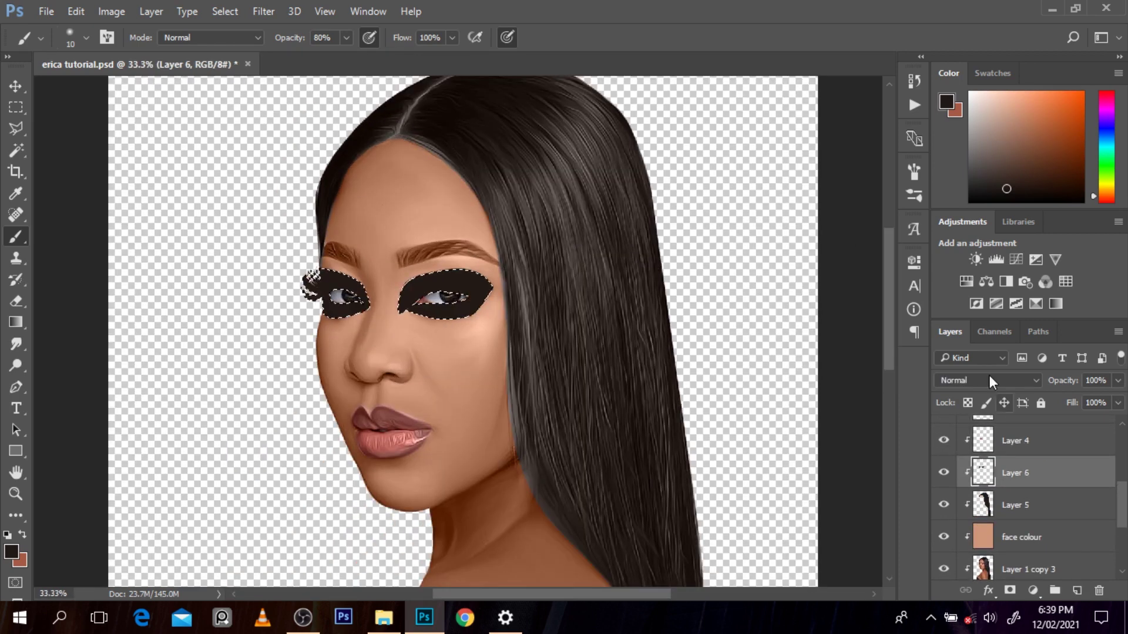
click(990, 381)
click(953, 354)
- Fill the eyebrow outline from the lbrow layer with dark brown on a new layer and set its blend mode to Color
scroll(1009, 474, up, 3)
ctrl+click(973, 444)
scroll(975, 450, down, 4)
click(1042, 177)
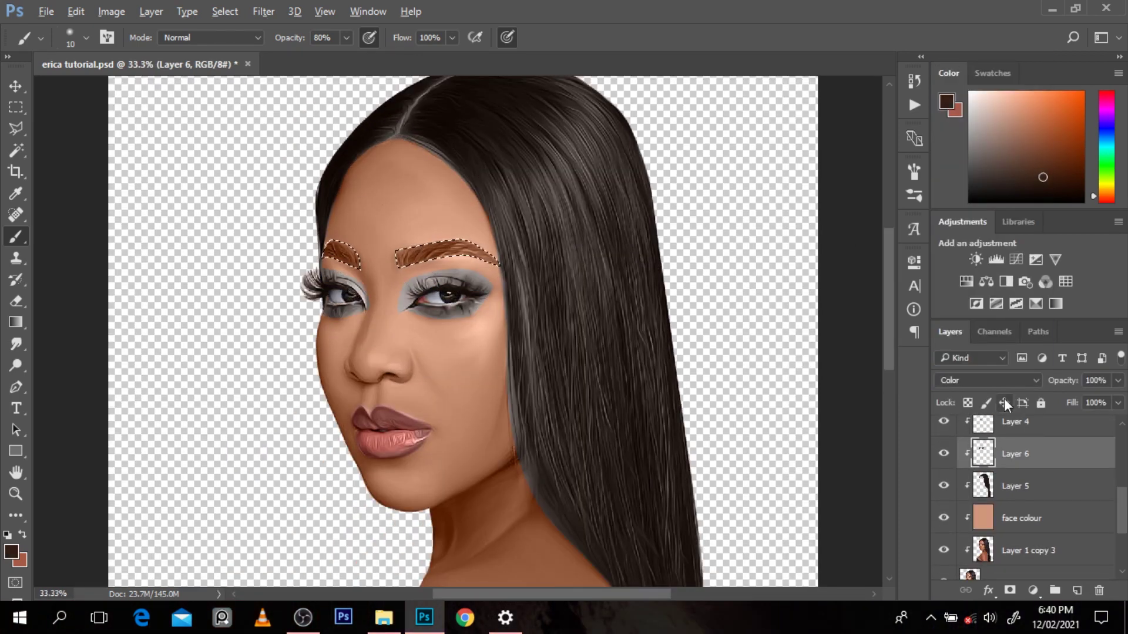
click(1077, 591)
key(alt+BackSpace)
click(989, 381)
click(953, 355)
key(ctrl+d)
- Refill the eyebrow shapes on Layer 7 with a more neutral near-black and clear the selection
click(995, 76)
click(949, 74)
click(1080, 202)
ctrl+click(981, 474)
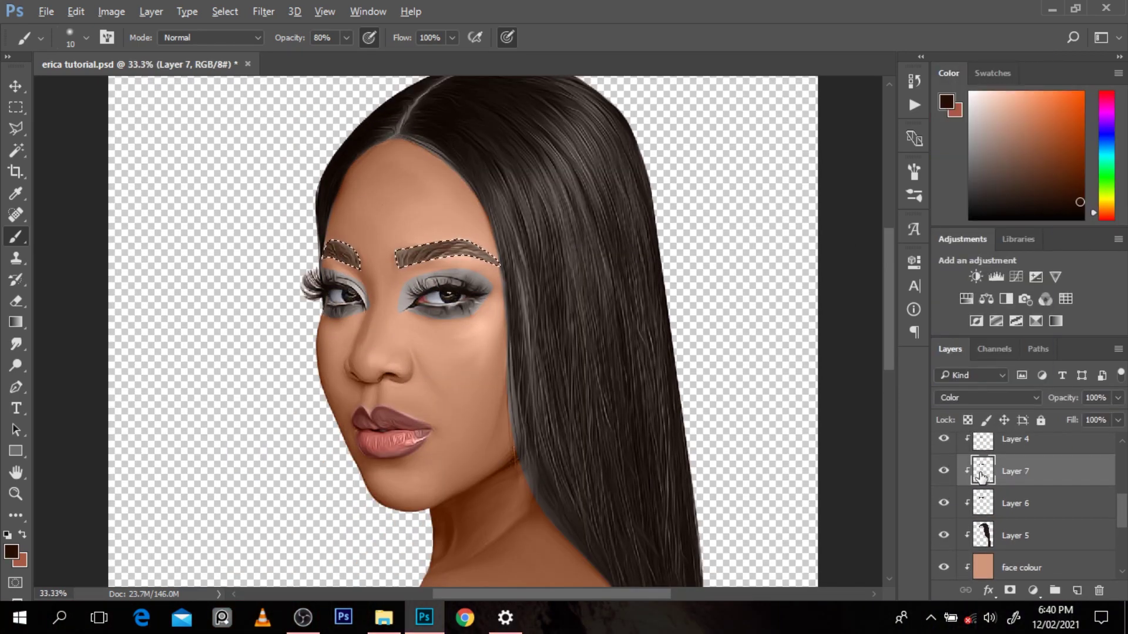
click(991, 205)
key(alt+BackSpace)
key(ctrl+d)
- Erase the grey spill over the eyelids and around the eyes on Layer 6
click(1021, 513)
key(e)
key(alt+e)
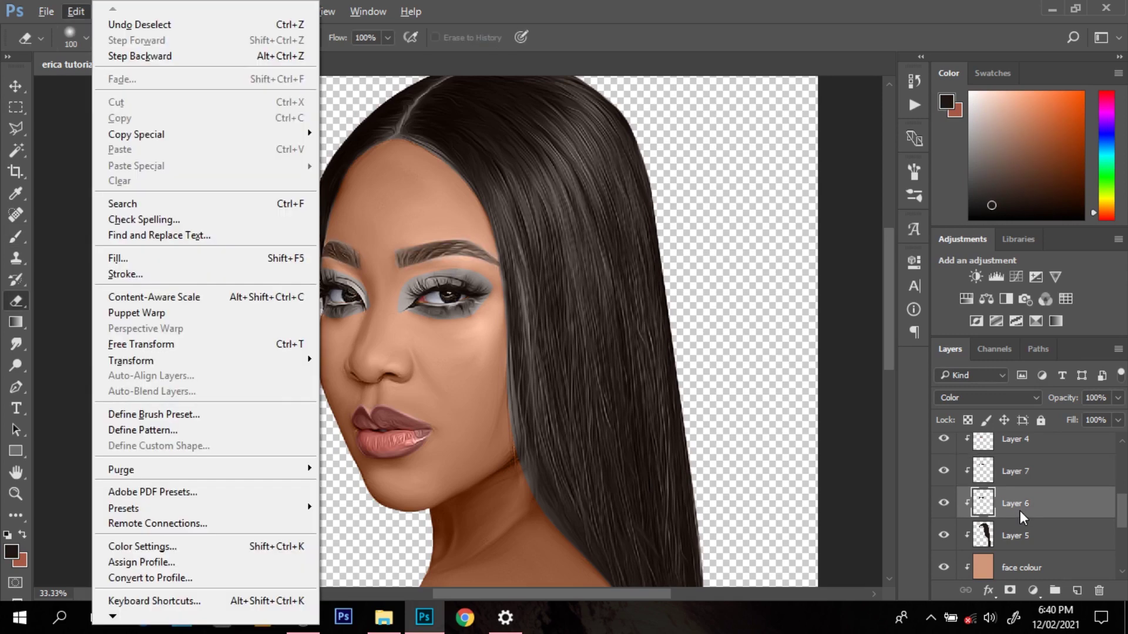
key(Escape)
drag(461, 265, 385, 321)
key(b)
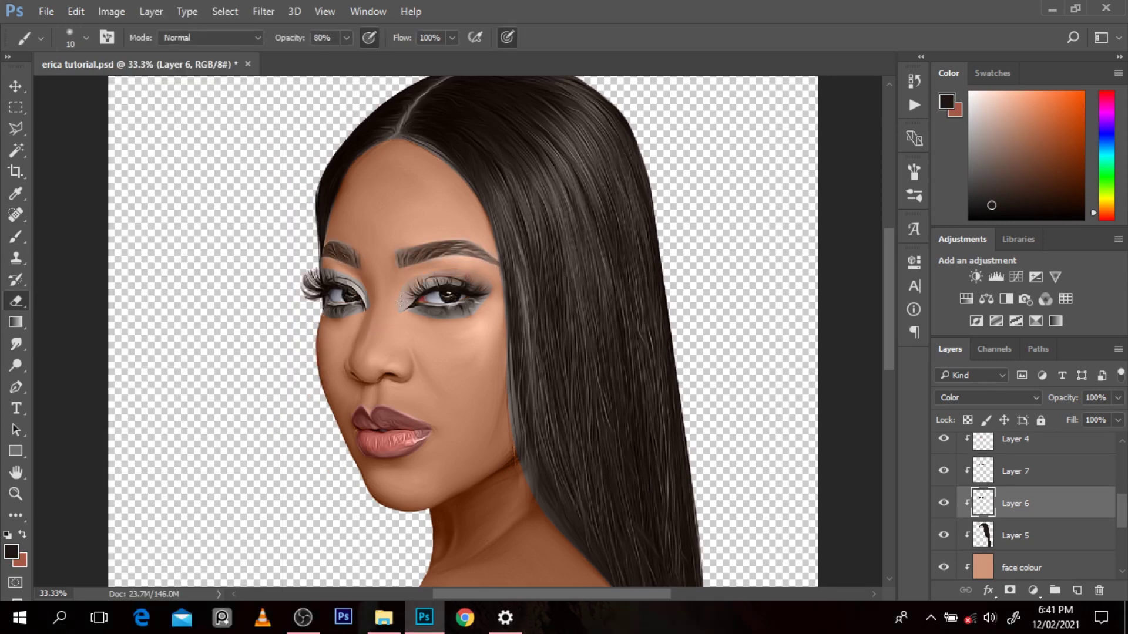
- Soften the remaining grey around the eyes and brows on Layers 6 and 7 with a size 80 eraser at 50% opacity
key(e)
key(bracketleft)
key(bracketleft)
key(5)
key(alt+bracketright)
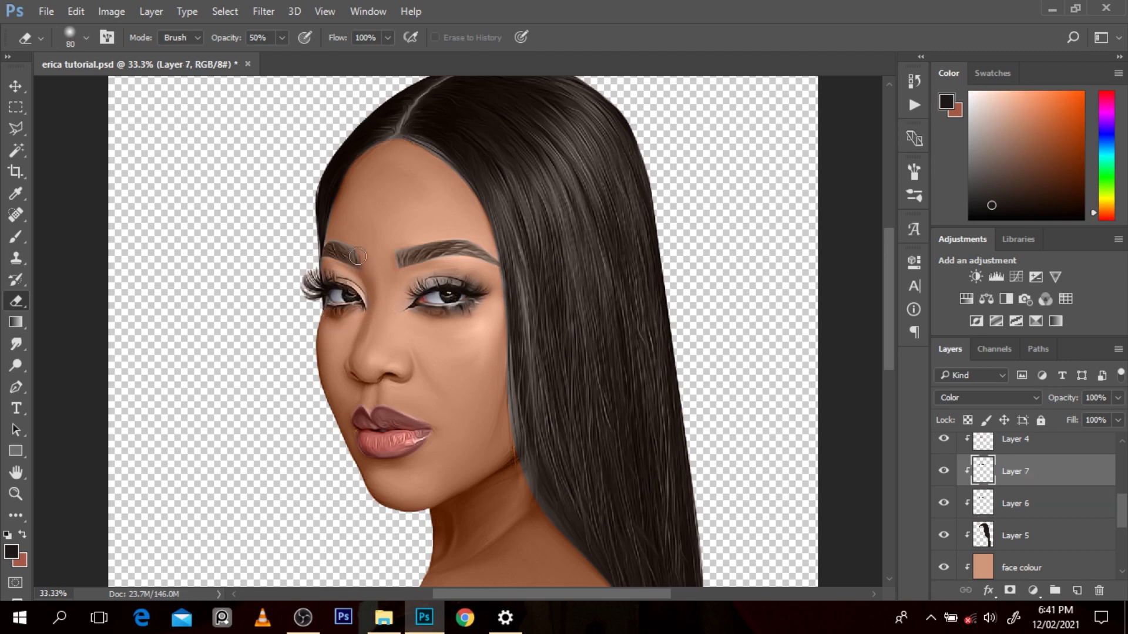
- Soften the edges of the hair colour on Layer 5 with the eraser at 50% opacity, enlarging it to size 175
key(alt+bracketleft)
key(alt+bracketleft)
key(bracketleft)
key(bracketleft)
key(bracketleft)
scroll(567, 248, up, 1)
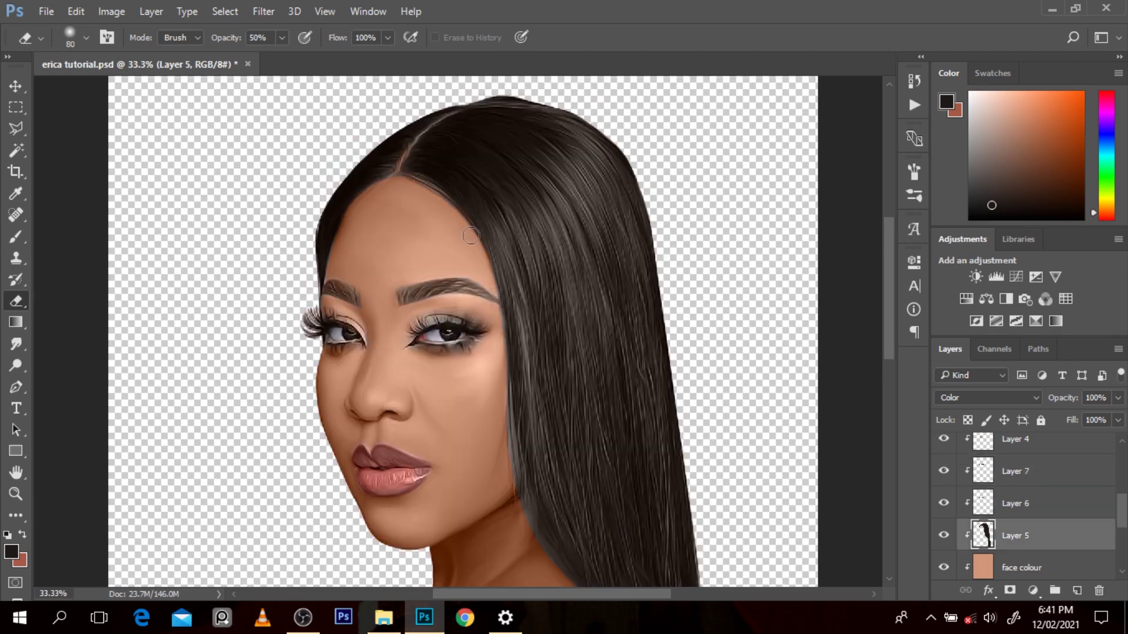
key(bracketright)
key(bracketright)
key(bracketright)
key(bracketright)
key(bracketright)
scroll(588, 447, down, 5)
scroll(628, 395, down, 2)
scroll(486, 306, up, 1)
- Duplicate Layer 1 copy 3 beneath the face colour layer and activate the Burn tool on the duplicate
key(alt+bracketleft)
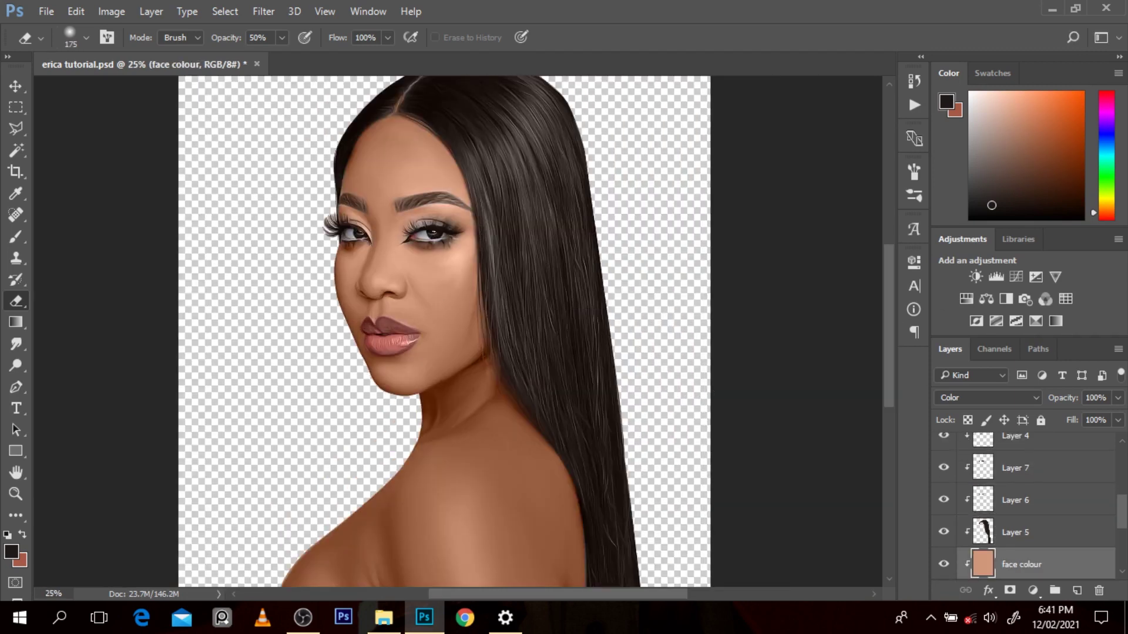
scroll(1034, 511, down, 2)
click(1057, 526)
key(o)
right_click(19, 367)
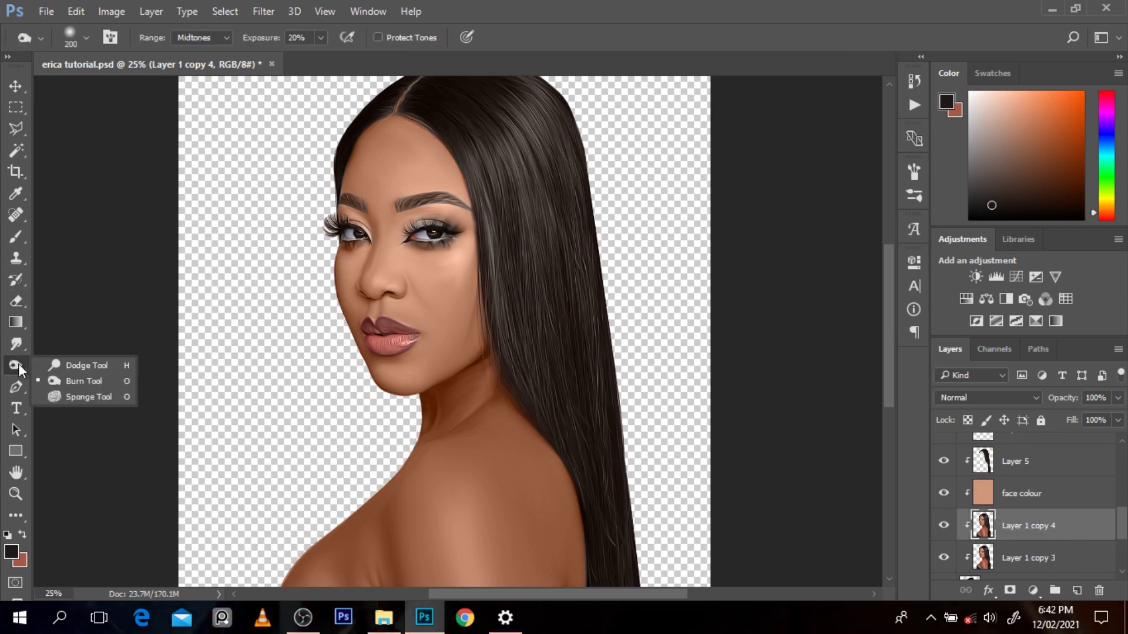
click(83, 381)
- Burn the cheek beside the hair and the upper lip on Layer 1 copy 4 at 20% exposure in the midtones
mouse_move(463, 300)
mouse_down()
mouse_move(439, 384)
mouse_move(486, 294)
mouse_up()
key(bracketright)
key(bracketright)
key(bracketleft)
key(bracketleft)
key(bracketleft)
key(bracketleft)
key(bracketleft)
key(bracketleft)
drag(381, 323, 404, 327)
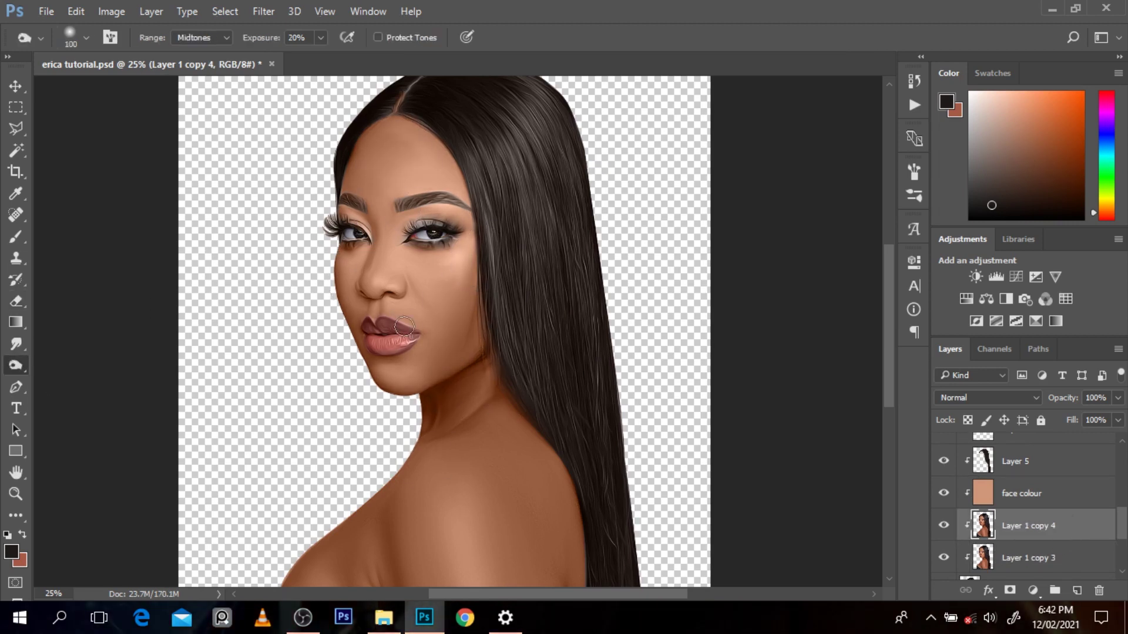
key(bracketright)
key(bracketright)
- Add a new layer clipped to the gown layer and fill it with dark navy
scroll(505, 321, down, 1)
scroll(1052, 505, up, 10)
click(1045, 453)
click(1077, 591)
key(ctrl+alt+g)
key(b)
key(alt+BackSpace)
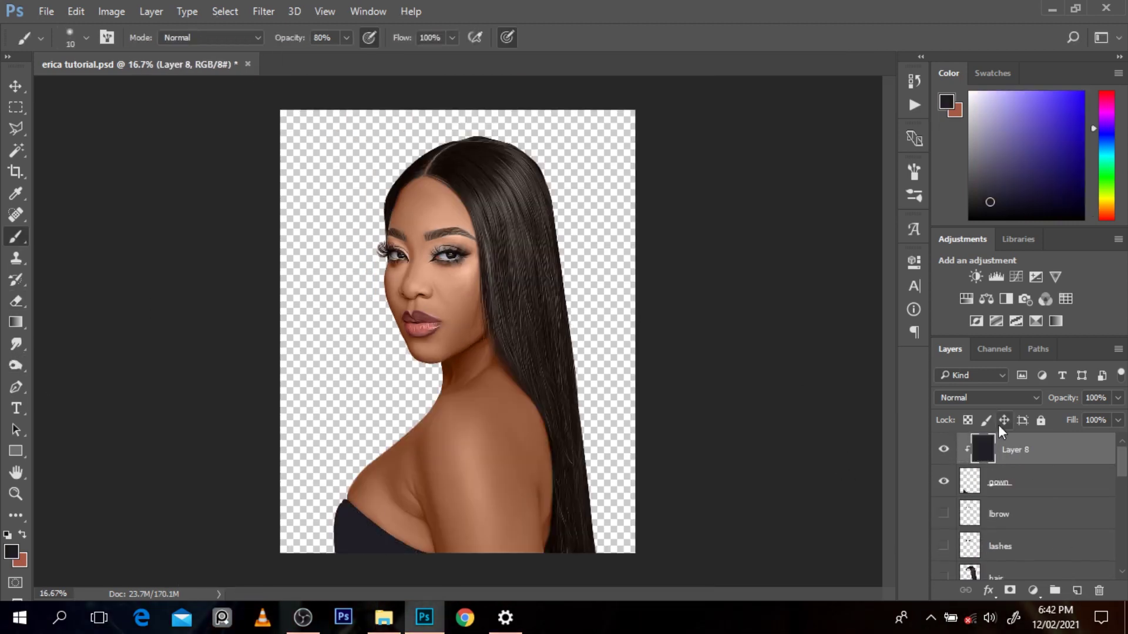
- Add a clipped Color Balance adjustment above Layer 3 with midtones at Cyan–Red +3 and Magenta–Green +5
scroll(1022, 511, down, 10)
click(1025, 564)
scroll(1025, 528, up, 5)
click(1022, 533)
click(987, 299)
click(768, 474)
drag(764, 348, 765, 347)
drag(764, 375, 767, 375)
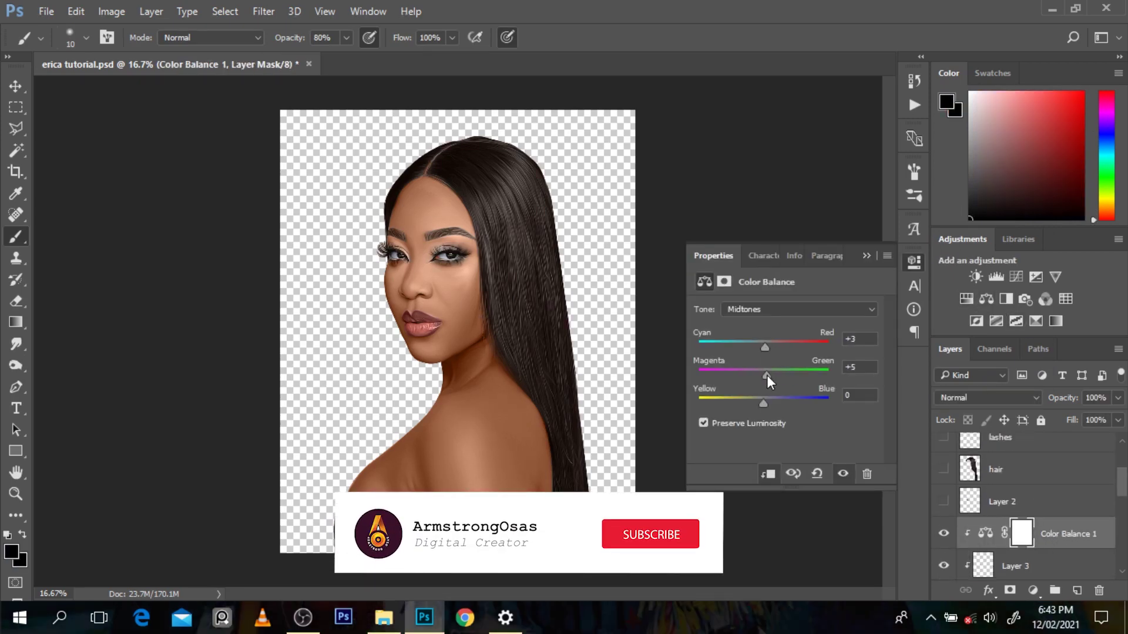
click(947, 538)
scroll(536, 249, down, 1)
scroll(438, 258, up, 3)
- Make Layer 1 copy 4 the active layer for dodging at 40% exposure
key(o)
key(alt+h)
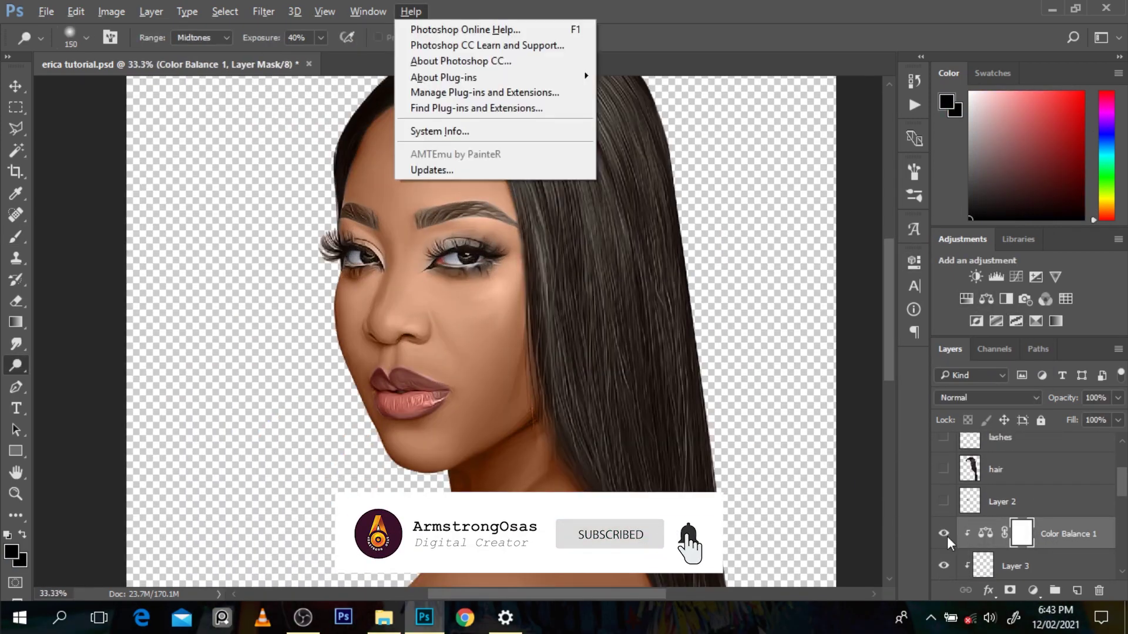
click(16, 259)
click(1020, 564)
scroll(1019, 529, down, 5)
click(1026, 515)
key(alt+h)
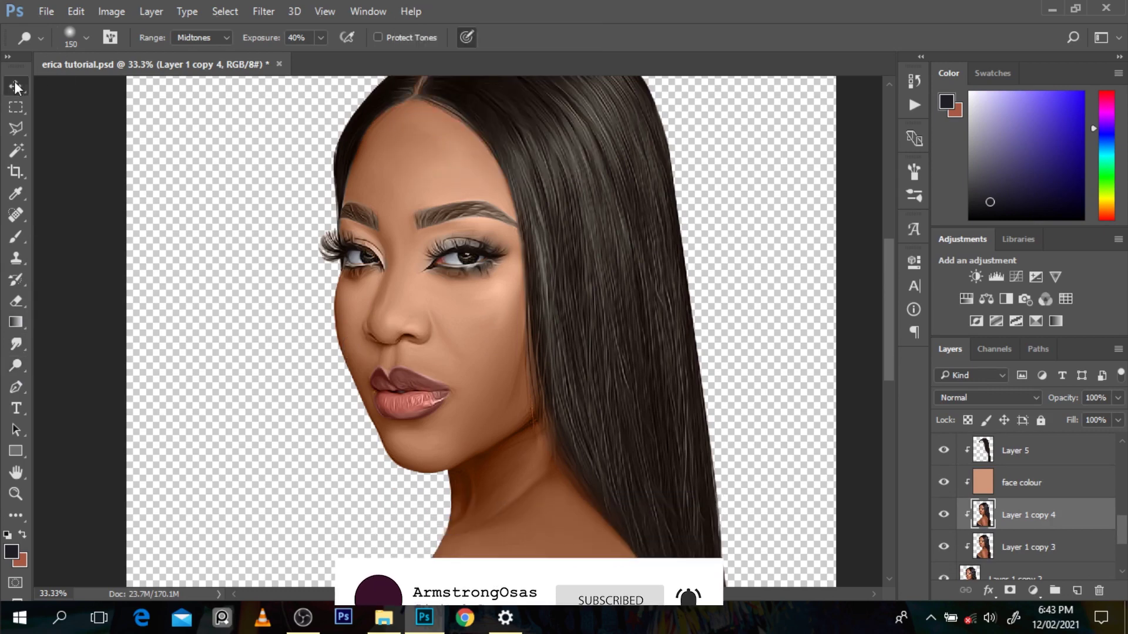
click(15, 86)
click(259, 362)
key(b)
click(1027, 515)
- Reduce the Dodge tool's brush to size 25 and set its range to Highlights
key(bracketright)
key(o)
key(bracketleft)
key(bracketleft)
key(bracketleft)
key(bracketleft)
key(bracketleft)
key(bracketleft)
key(bracketleft)
key(bracketleft)
key(bracketleft)
key(bracketleft)
key(bracketleft)
key(bracketleft)
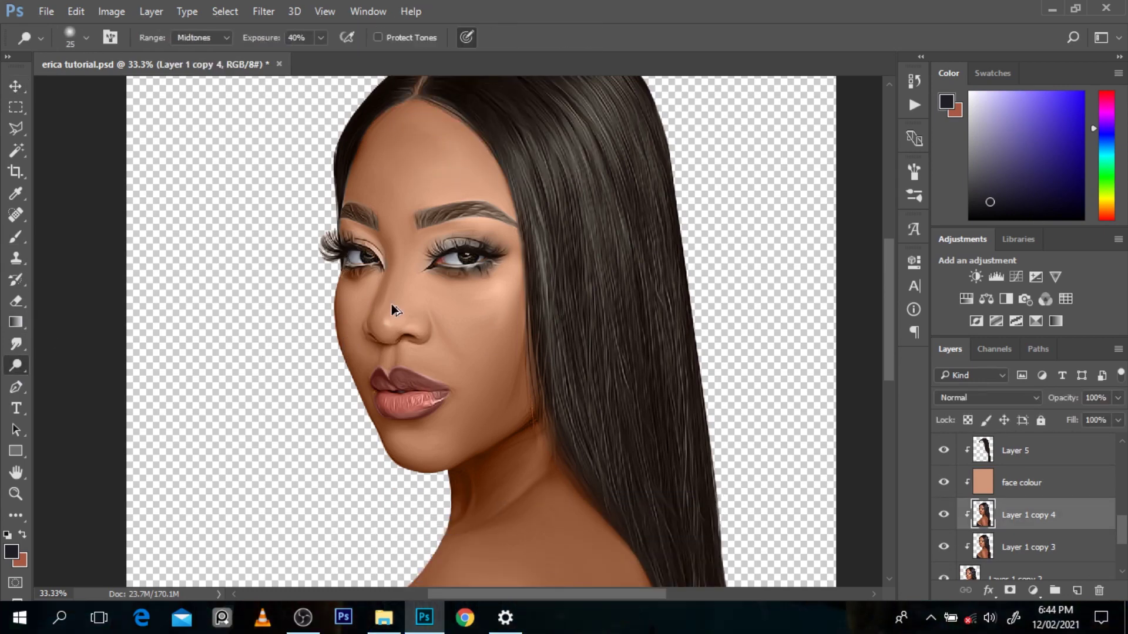
key(alt+shift+h)
- Compare the whole portrait with Layer 1 copy 2 hidden and shown
scroll(450, 266, down, 3)
scroll(1003, 546, down, 3)
scroll(478, 365, up, 3)
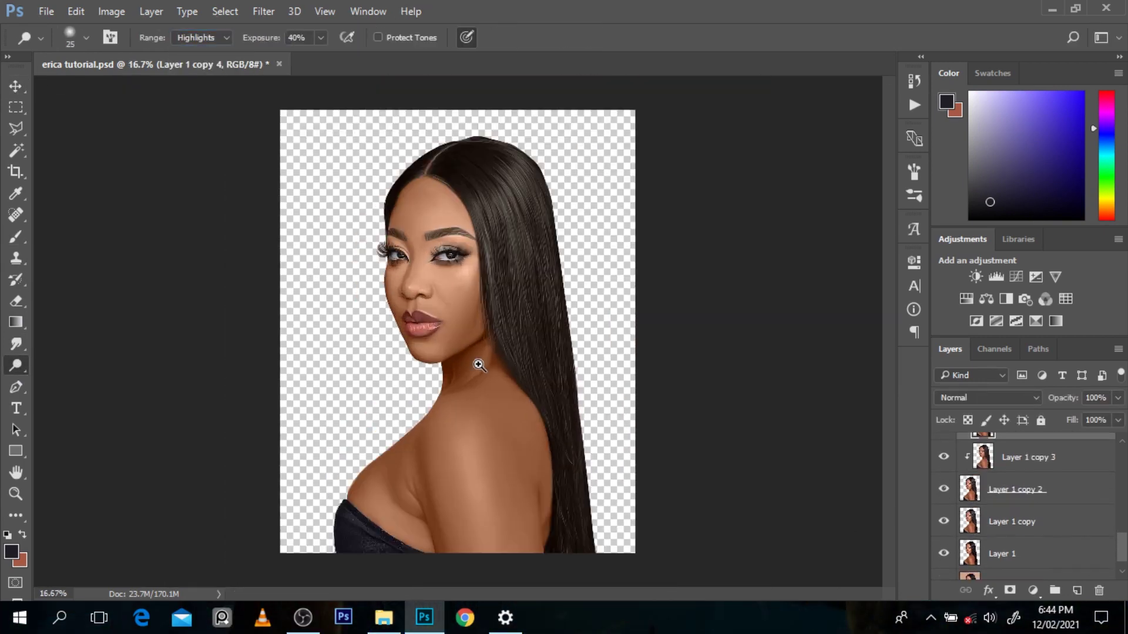
click(941, 497)
click(942, 497)
scroll(689, 382, down, 1)
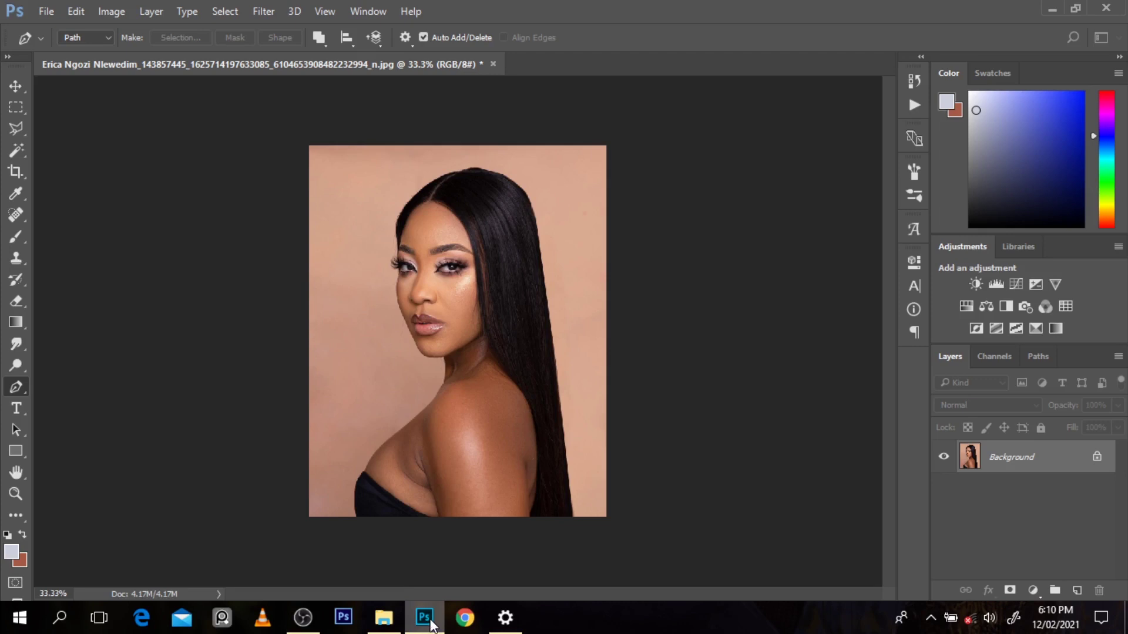
- Start a Pen path at the photo's lower edge and trace the gown's outer edge up to its top corner
ctrl+click(381, 514)
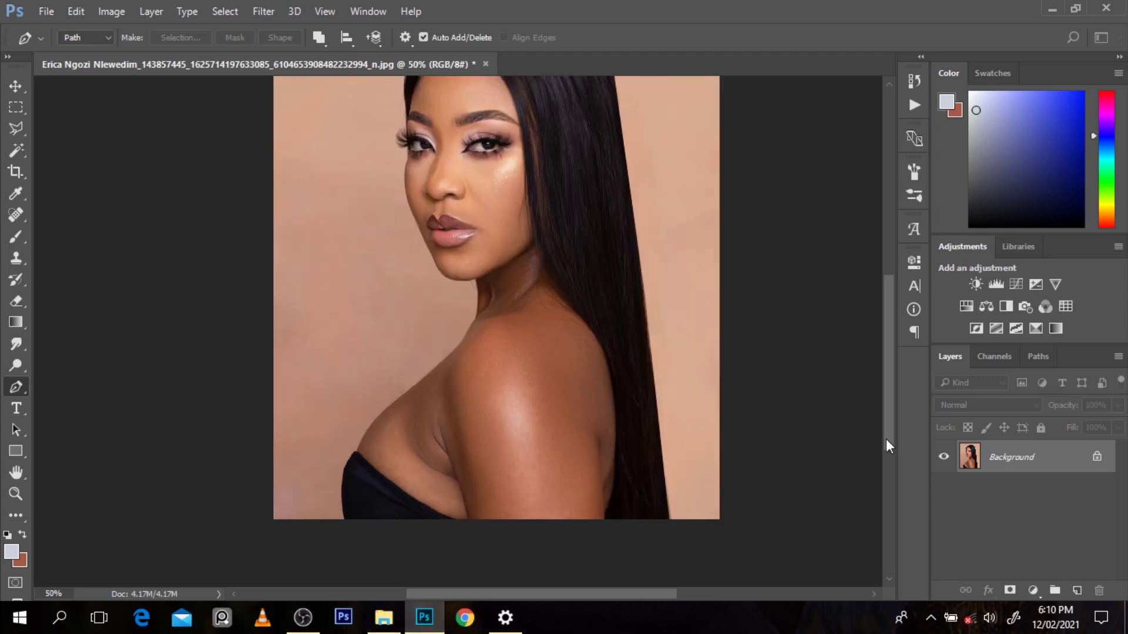
drag(886, 439, 885, 422)
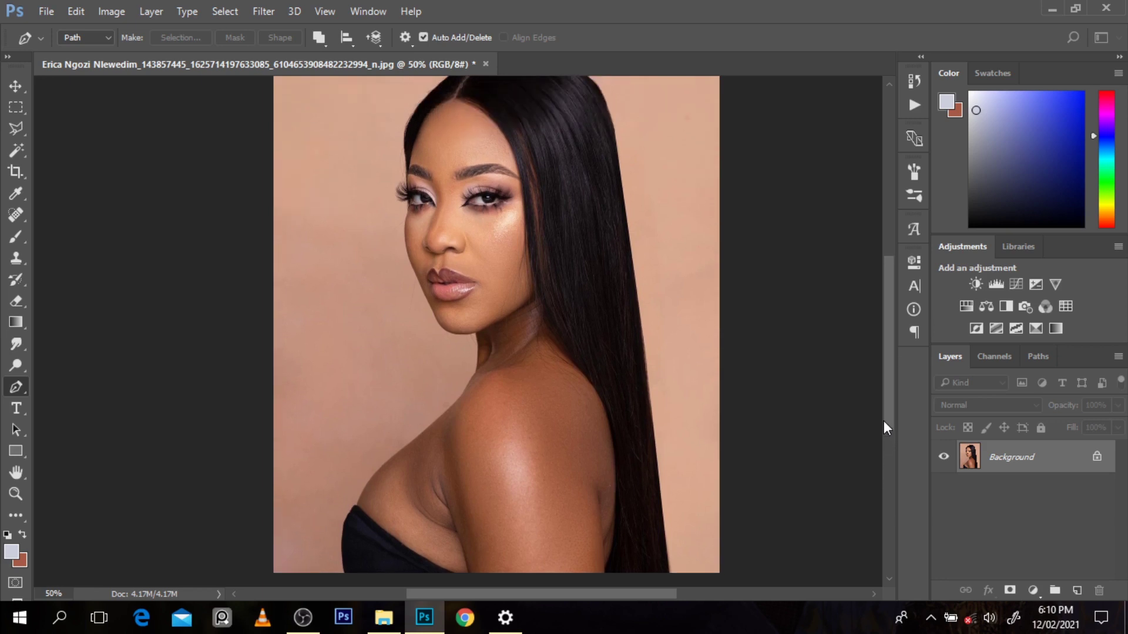
drag(886, 417, 889, 437)
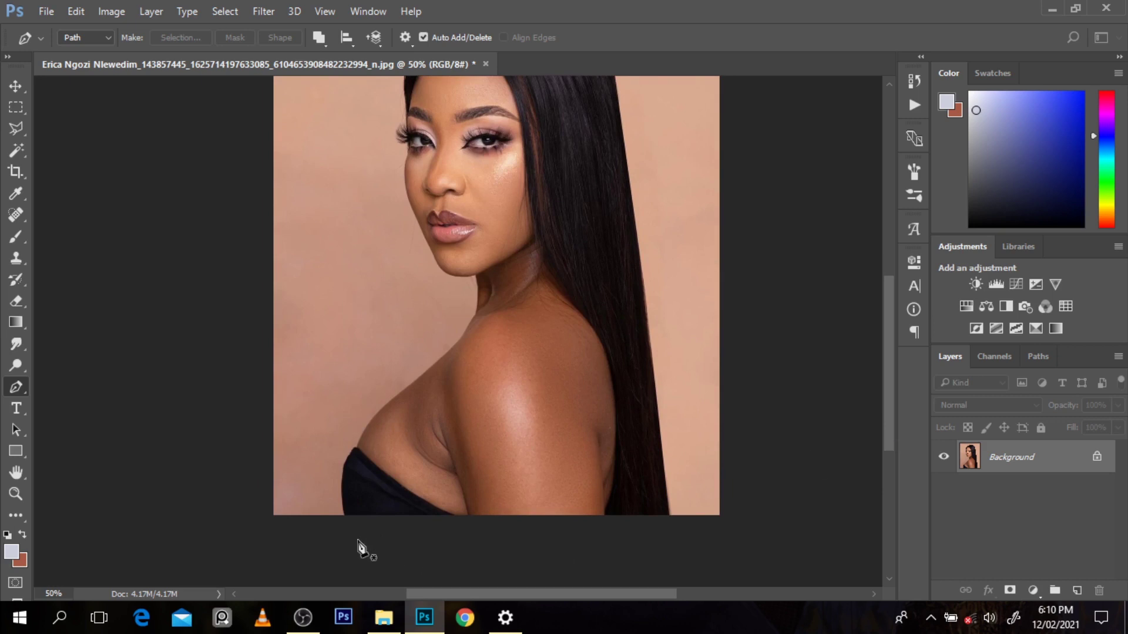
drag(343, 516, 342, 498)
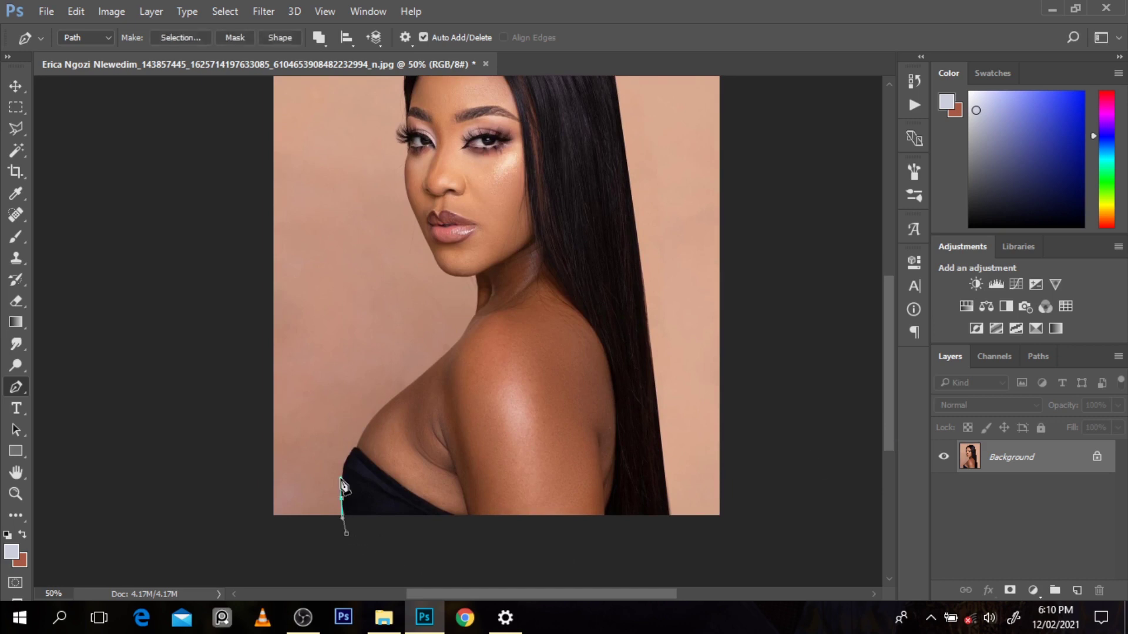
click(342, 479)
click(347, 460)
- Continue the Pen path from the gown's top corner along the chest and up the shoulder towards the neck
scroll(349, 460, up, 1)
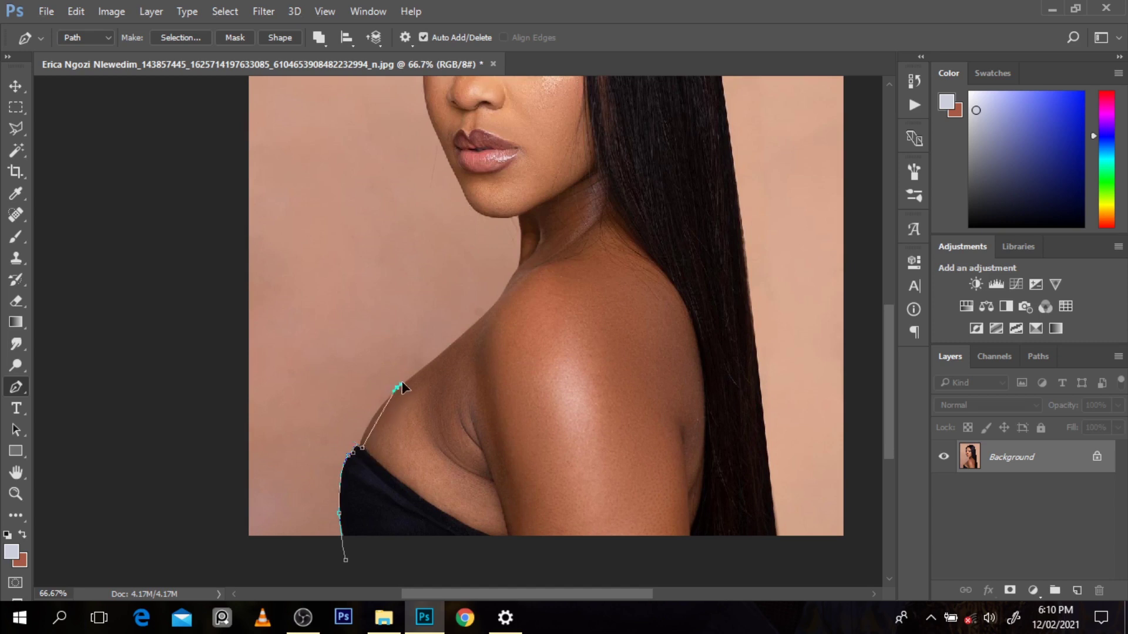
drag(398, 388, 443, 343)
click(436, 354)
drag(506, 275, 515, 274)
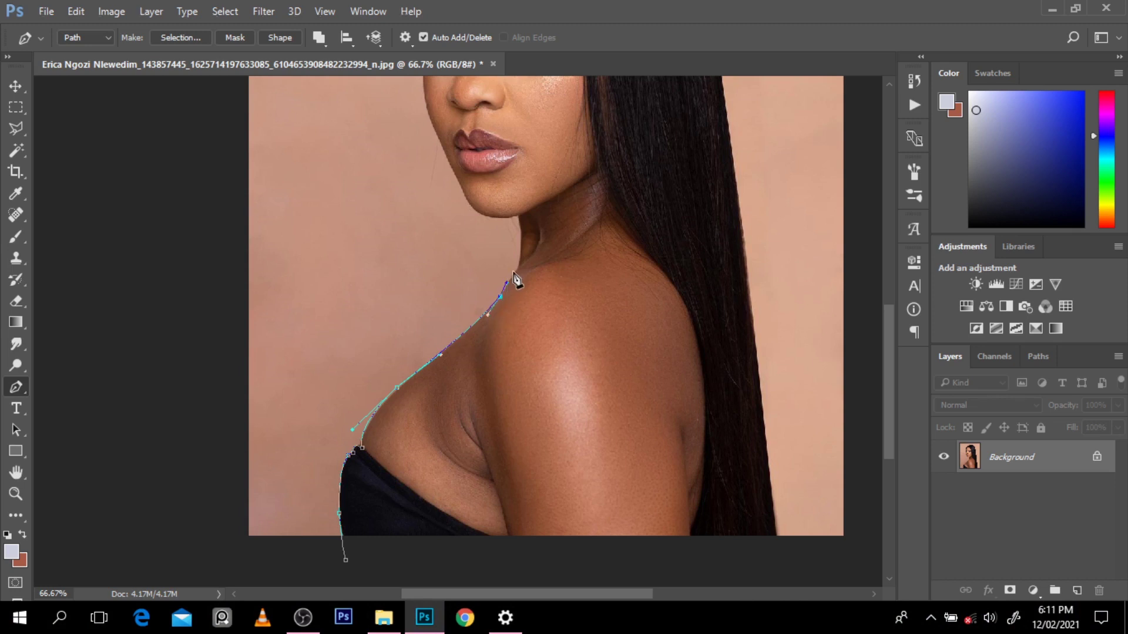
click(526, 246)
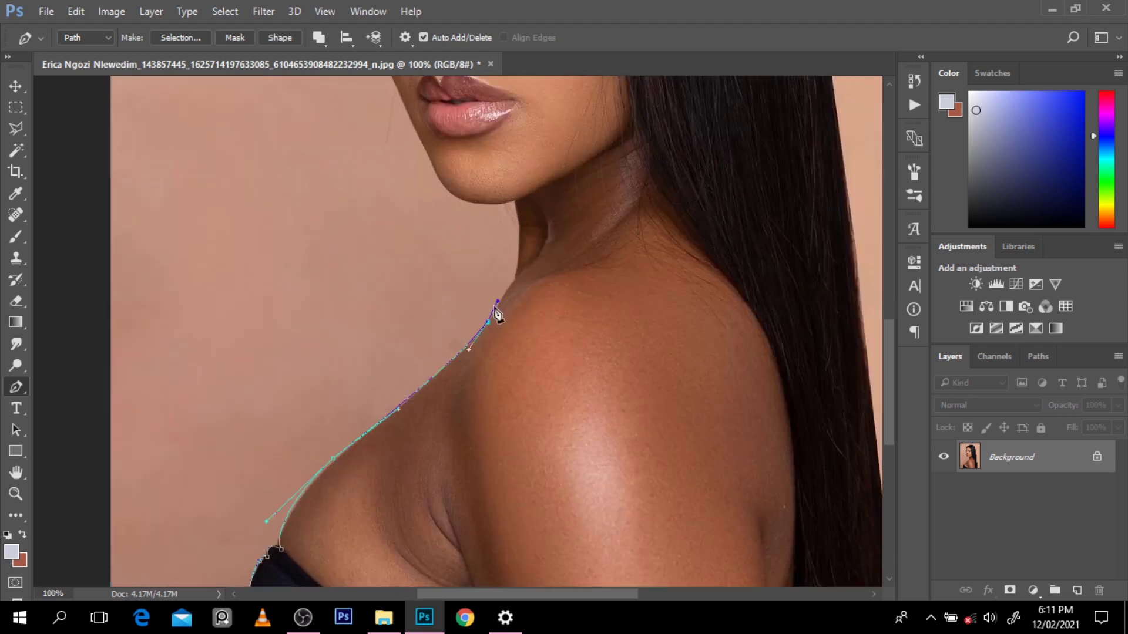
- Trace the Pen path from the shoulder up the front of the neck to the underside of the chin
click(505, 295)
click(515, 271)
drag(518, 217, 516, 203)
click(516, 202)
- Continue the Pen path around the chin and up the jawline to the cheek beside the nose
drag(475, 205, 429, 162)
drag(791, 352, 840, 558)
click(498, 305)
click(434, 379)
click(349, 170)
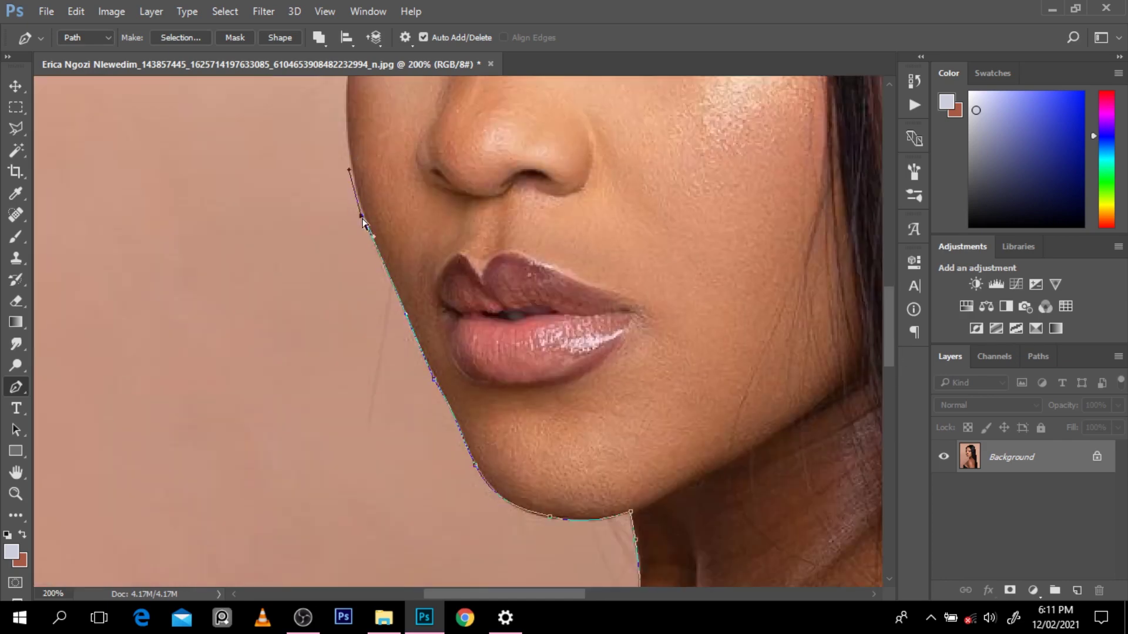
drag(357, 196, 345, 174)
- Extend the Pen path up the outer cheek to just below the protruding eyelashes
drag(887, 329, 887, 288)
drag(351, 319, 367, 277)
click(363, 278)
click(361, 258)
click(359, 243)
- Trace the Pen path in and out around the individual eyelashes protruding beyond the face's outer edge
drag(320, 246, 372, 145)
click(308, 219)
click(349, 235)
scroll(303, 182, up, 1)
click(316, 205)
click(329, 186)
click(377, 238)
click(333, 182)
click(366, 224)
click(336, 174)
click(370, 224)
click(346, 169)
click(368, 212)
click(376, 211)
click(376, 158)
scroll(449, 174, down, 1)
- Continue the Pen path from above the eyelashes past the temple and up the front edge of the hair
click(380, 277)
drag(497, 594, 506, 594)
drag(887, 289, 885, 248)
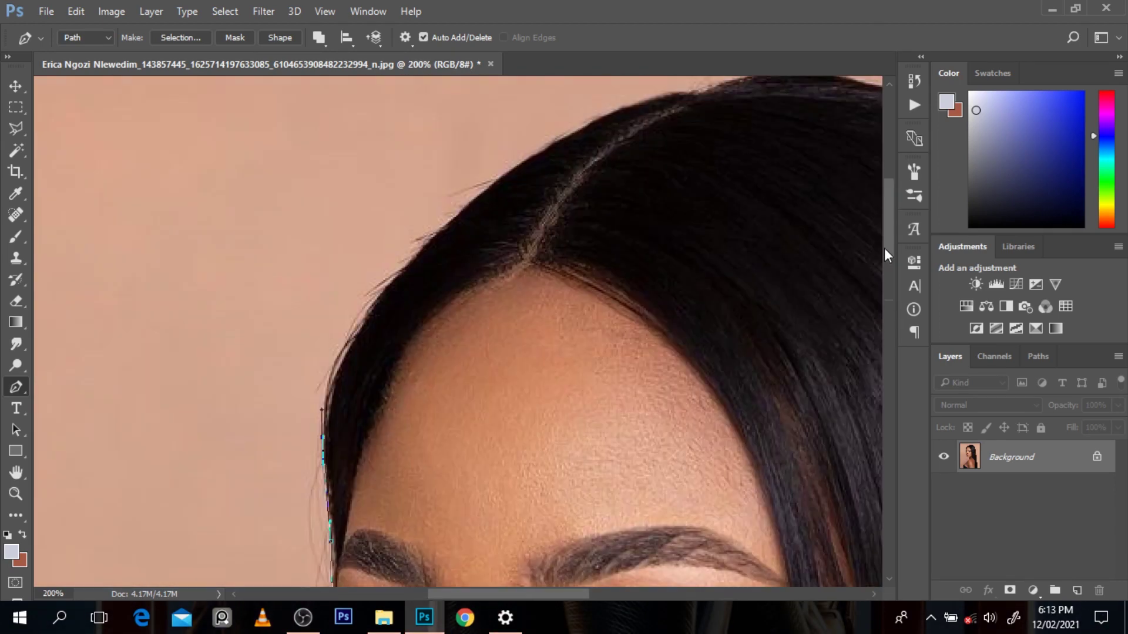
drag(377, 304, 417, 254)
drag(505, 594, 549, 594)
drag(232, 217, 276, 175)
drag(415, 103, 491, 79)
- Trace the Pen path over the crown of the hair and down the back of the head
drag(526, 594, 583, 594)
drag(889, 220, 888, 207)
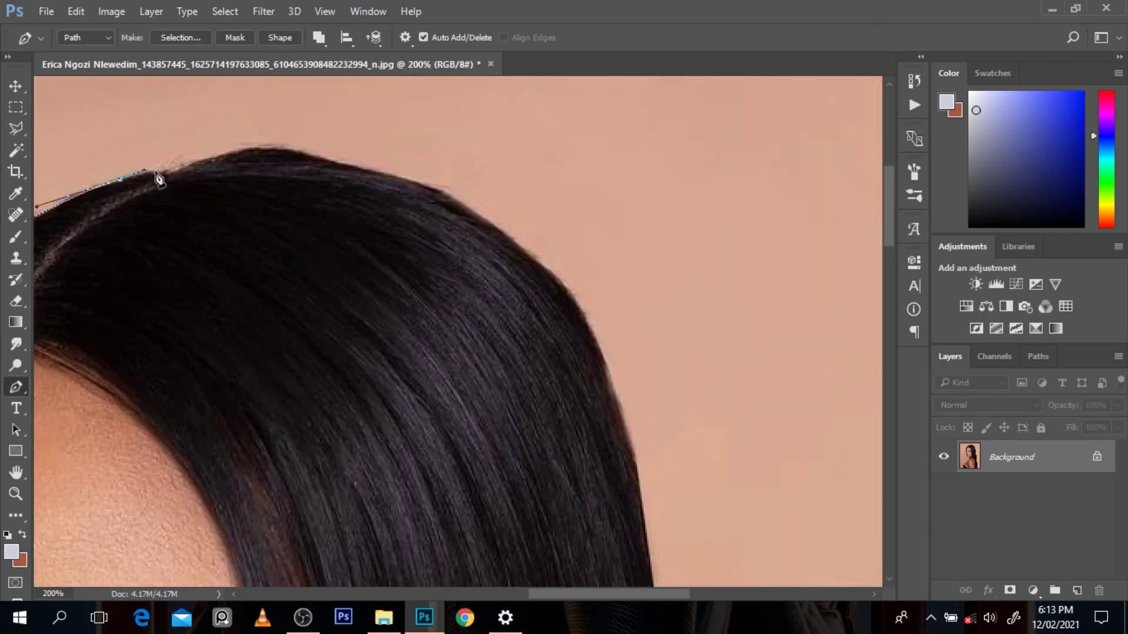
click(164, 171)
drag(214, 158, 234, 152)
drag(316, 155, 515, 236)
alt+click(317, 155)
alt+click(393, 178)
drag(589, 326, 602, 359)
drag(629, 456, 638, 499)
- Trace the Pen path down the back edge of the long hair and close it below the photo's lower edge
drag(888, 225, 888, 304)
drag(707, 449, 712, 495)
drag(888, 288, 889, 323)
scroll(799, 403, down, 2)
drag(790, 519, 798, 570)
drag(888, 318, 889, 367)
drag(802, 480, 808, 523)
drag(529, 594, 543, 594)
drag(890, 394, 890, 436)
click(772, 470)
drag(544, 545, 461, 534)
click(338, 484)
- Turn the path into a selection to copy the figure onto a new layer, and hide the Background layer
key(ctrl+Return)
key(ctrl+j)
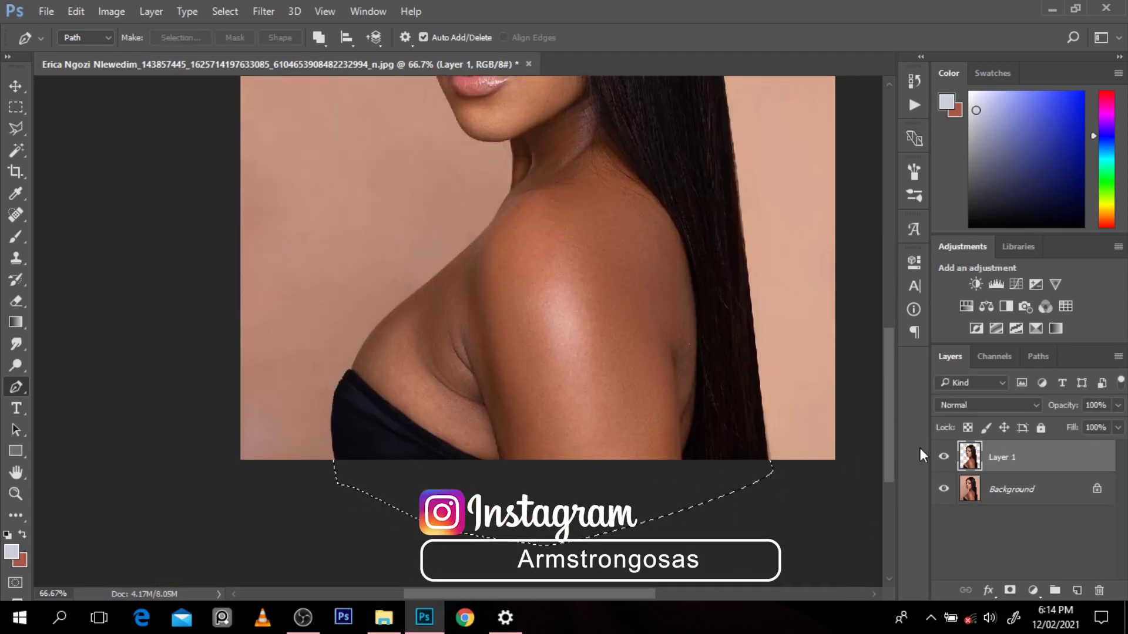
click(943, 490)
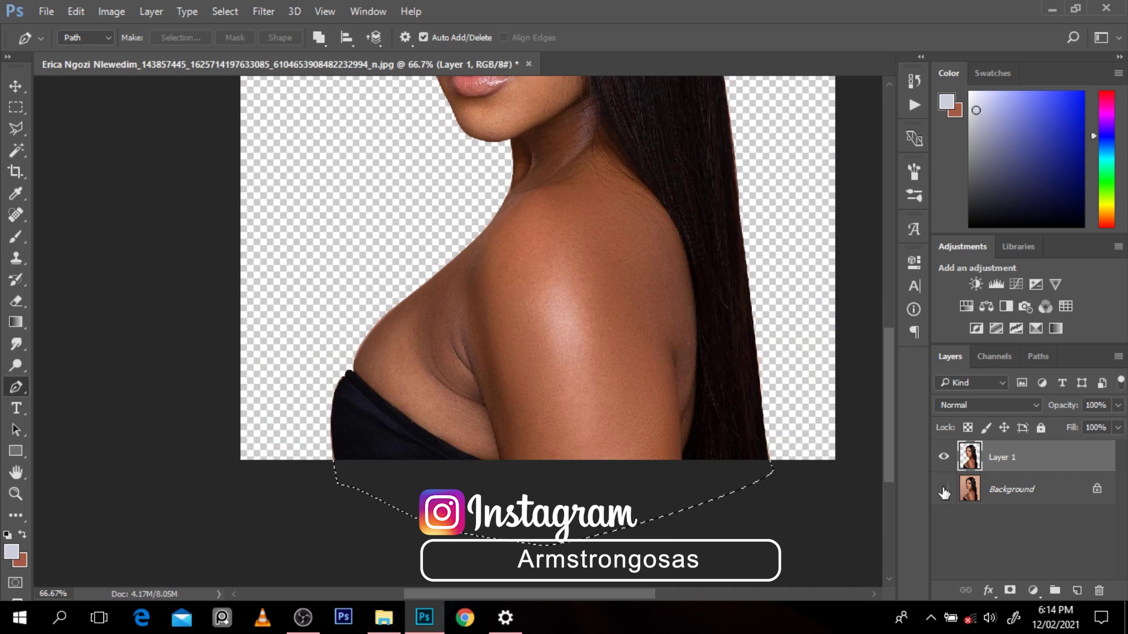
- Examine the cut-out edges around the face and eyelashes, and the whole figure
drag(893, 384, 879, 307)
click(421, 233)
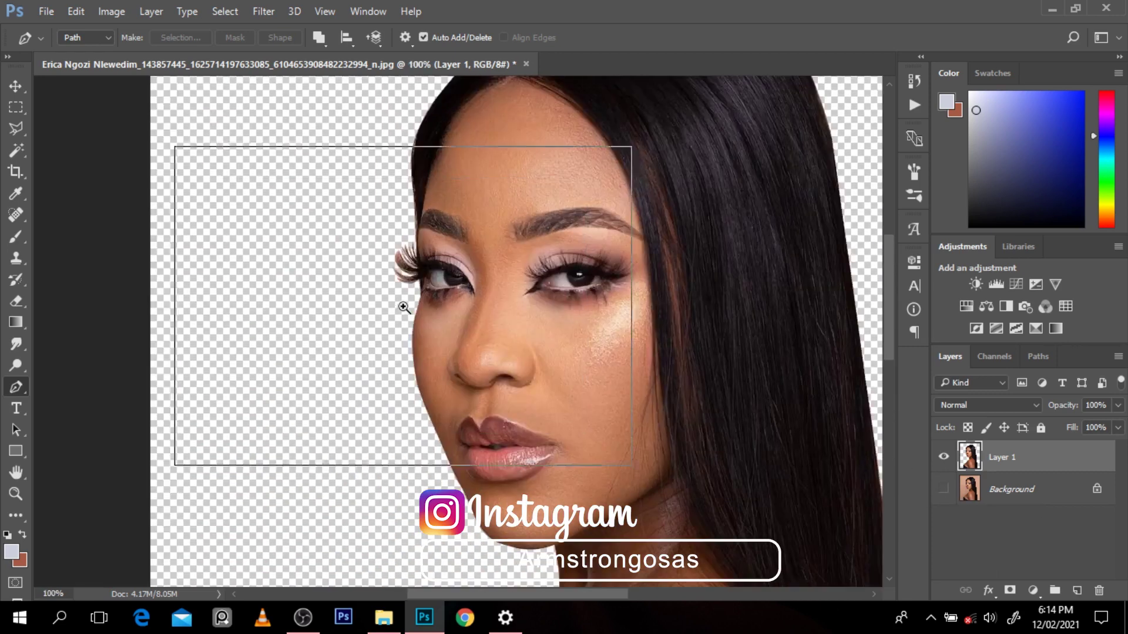
click(441, 247)
alt+click(445, 249)
alt+click(445, 250)
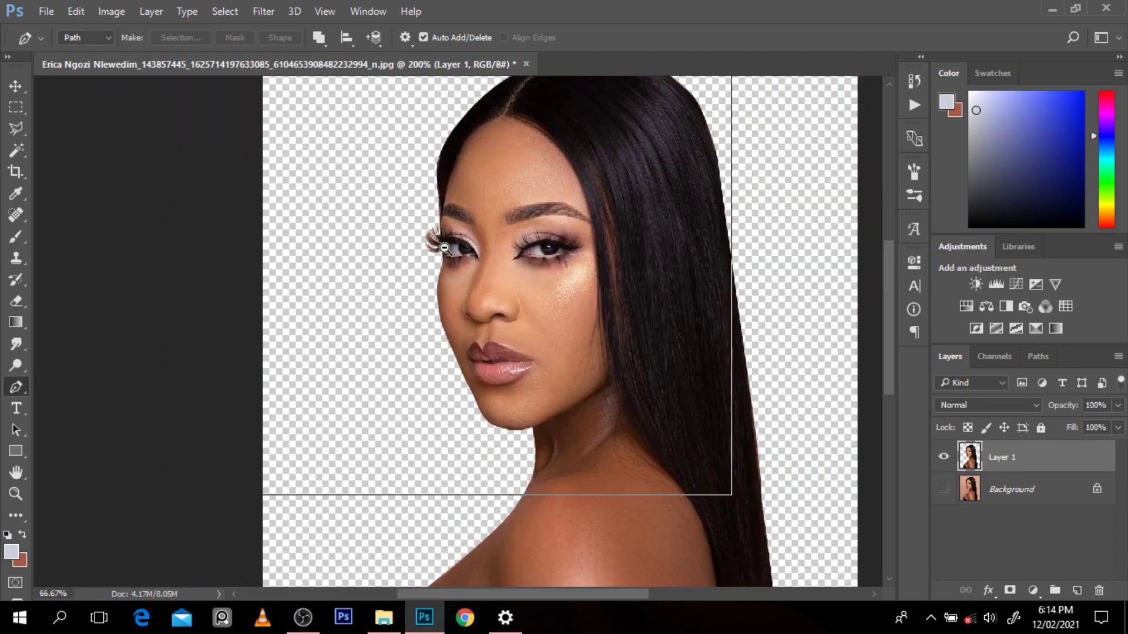
alt+click(446, 252)
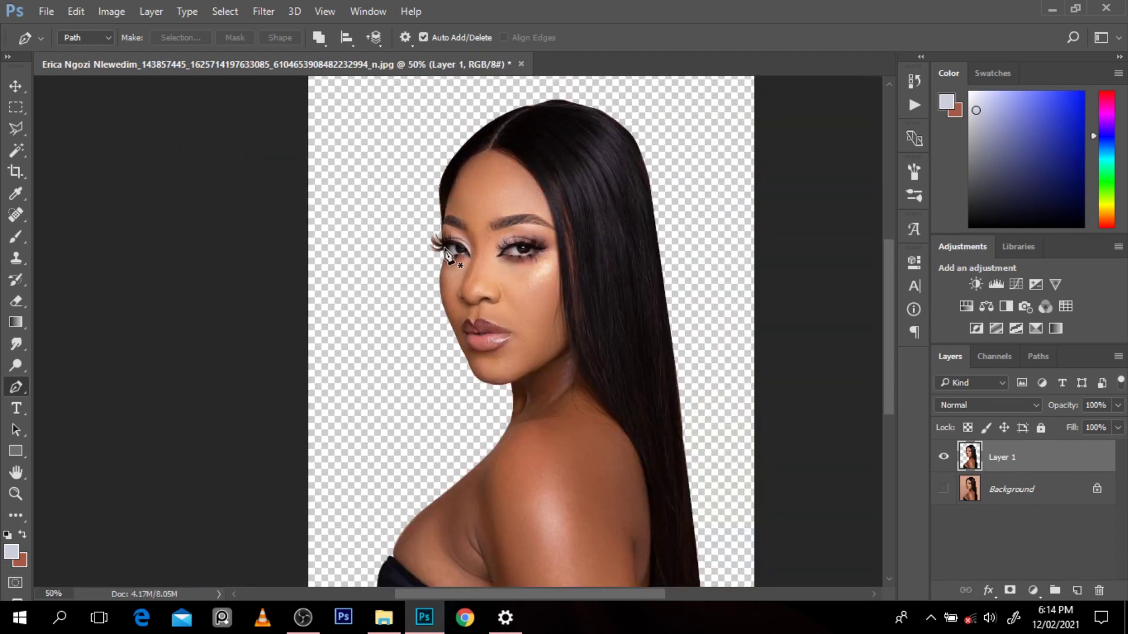
alt+click(581, 244)
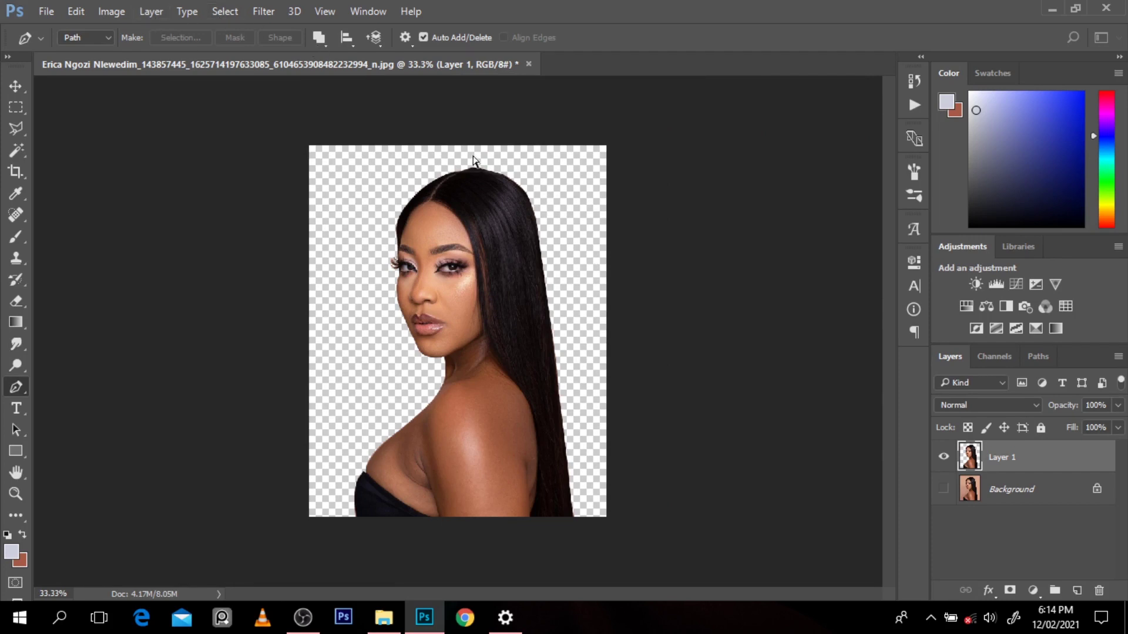
- Duplicate Layer 1 and apply Shadows/Highlights to the copy with shadows amount 16% and highlights amount 6%
key(ctrl+j)
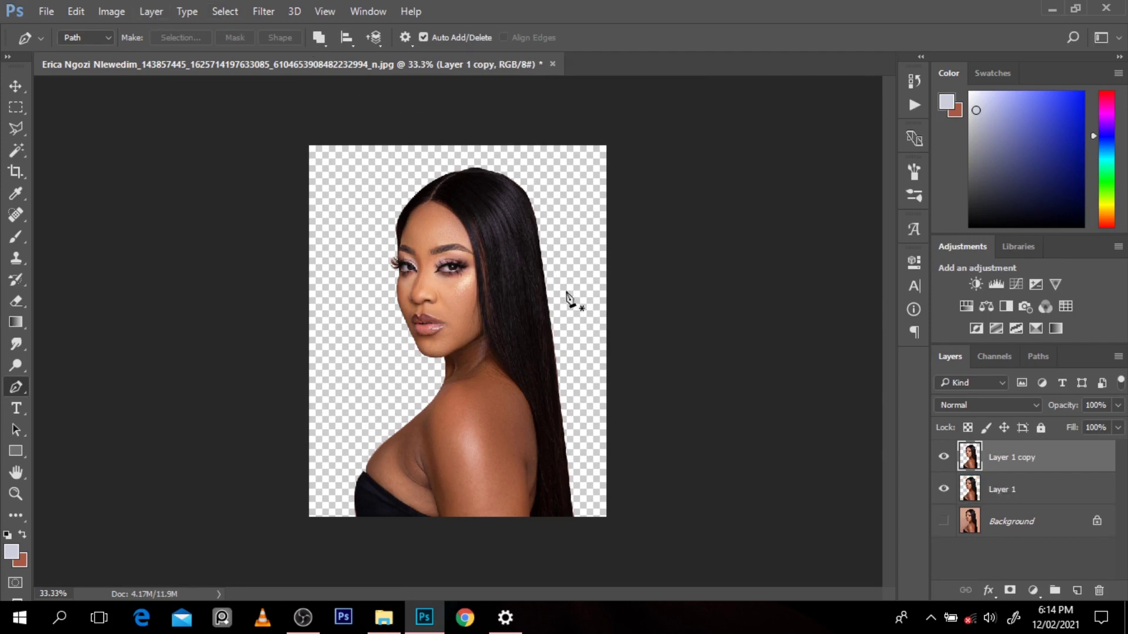
click(111, 12)
mouse_move(163, 55)
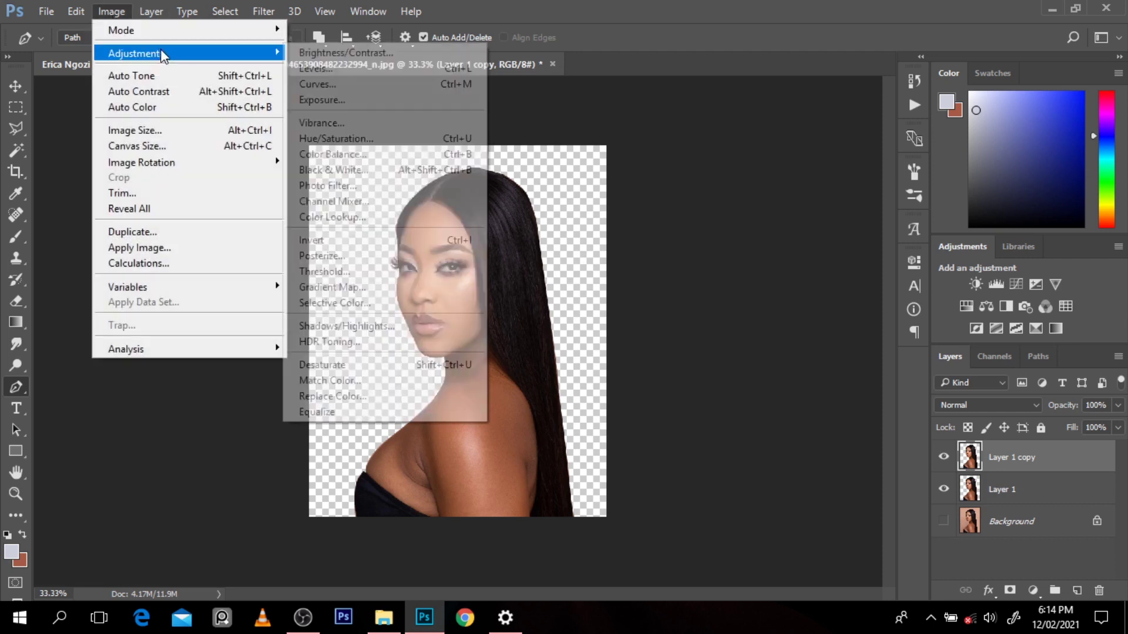
click(382, 331)
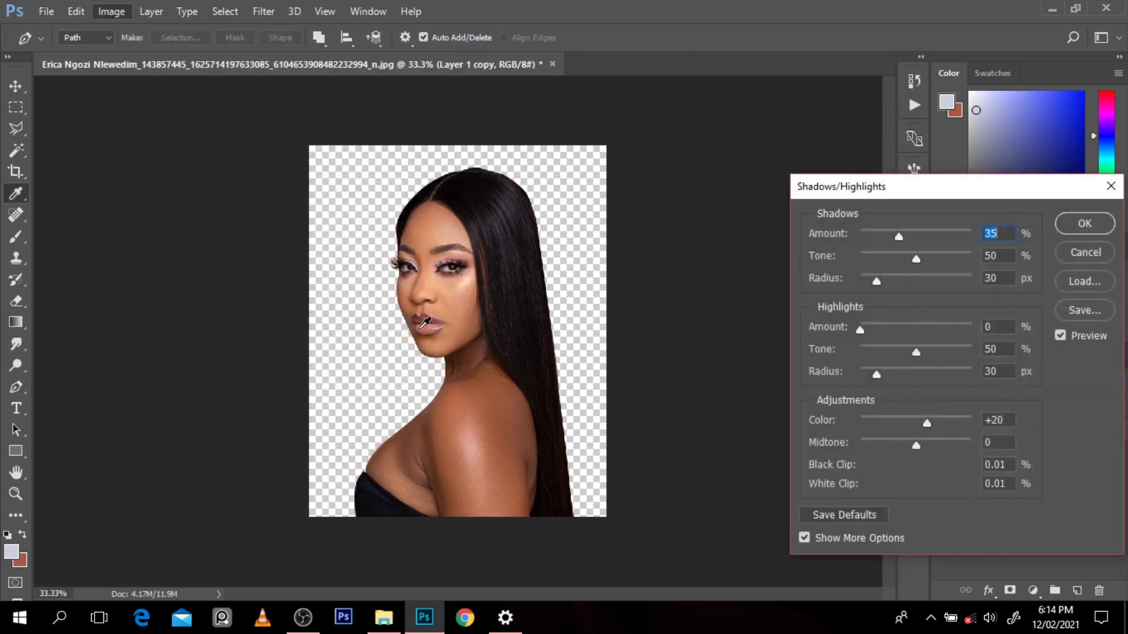
drag(896, 235, 882, 238)
mouse_move(860, 330)
mouse_down()
mouse_move(876, 332)
mouse_move(867, 334)
mouse_up()
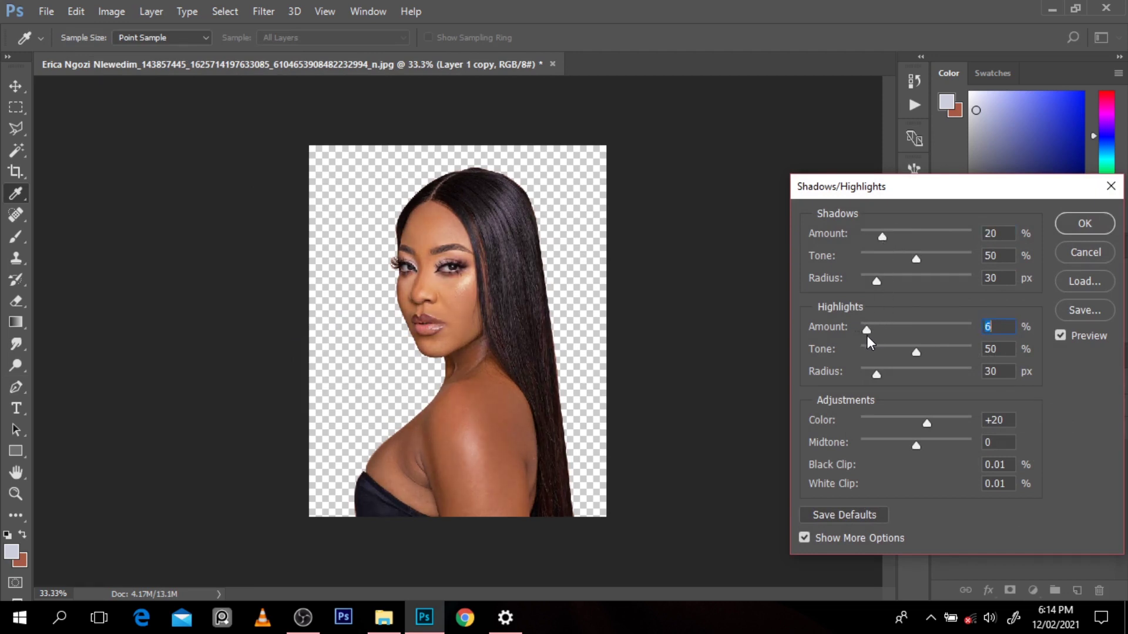
drag(883, 236, 878, 238)
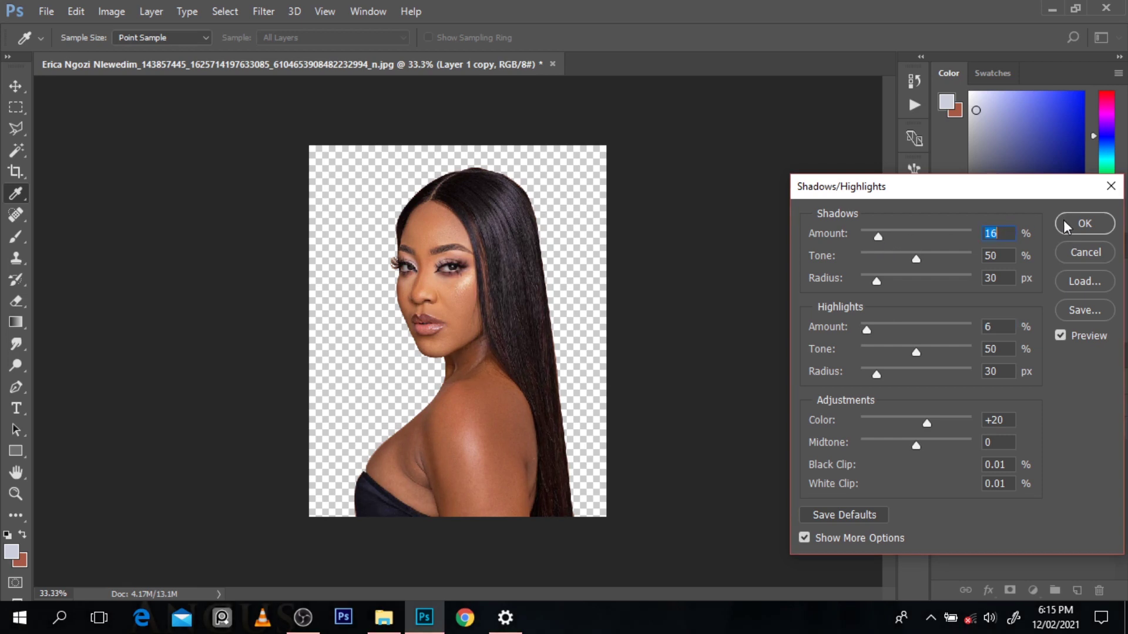
click(1084, 223)
- Duplicate Layer 1 copy and set the duplicate's blend mode to Linear Light
key(ctrl+j)
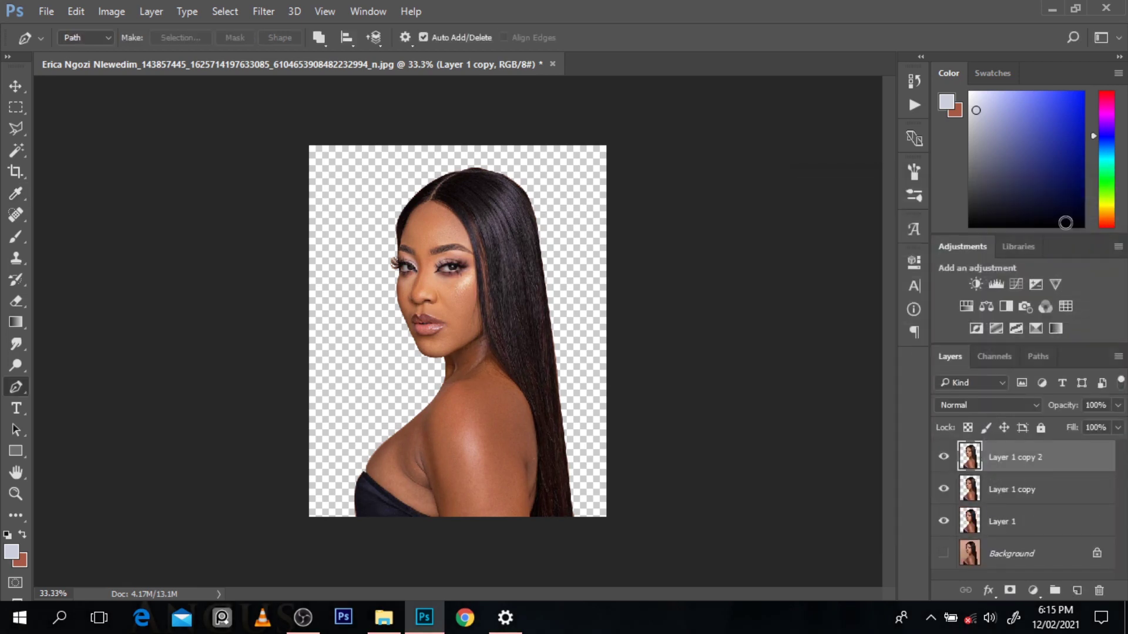
click(985, 401)
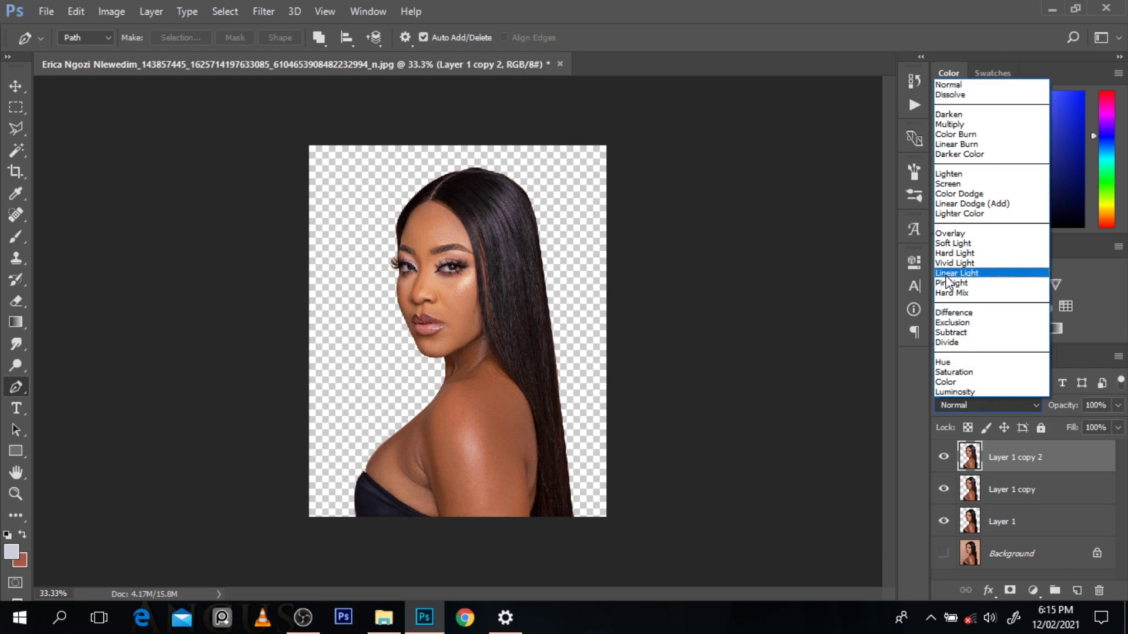
click(946, 275)
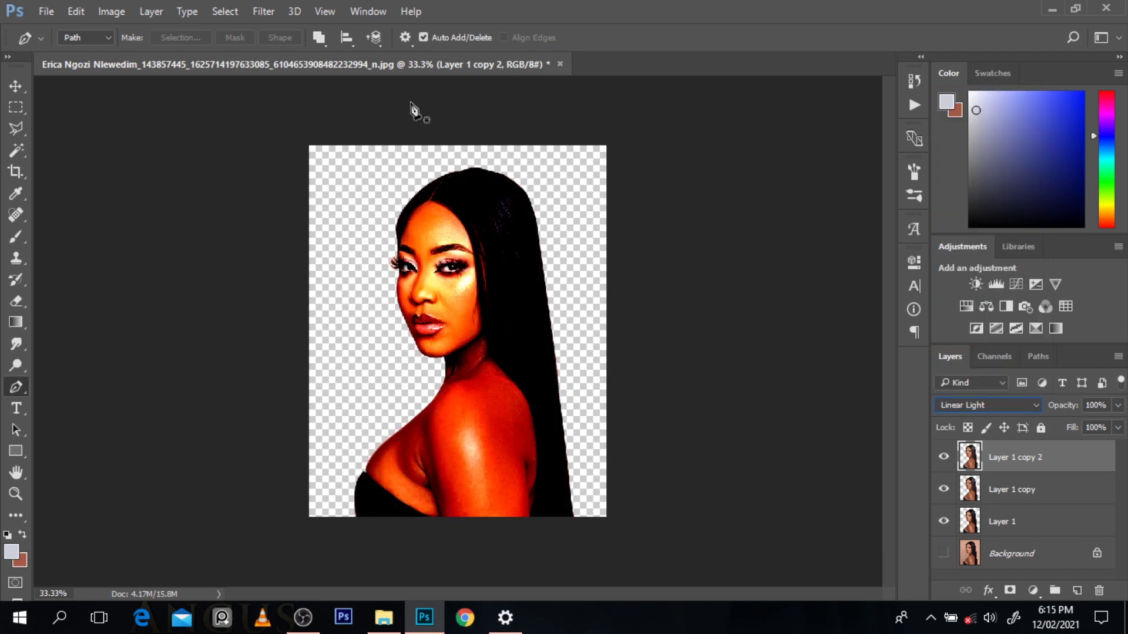
- Apply the High Pass filter to Layer 1 copy 2 with a radius of 1.4 pixels
click(270, 10)
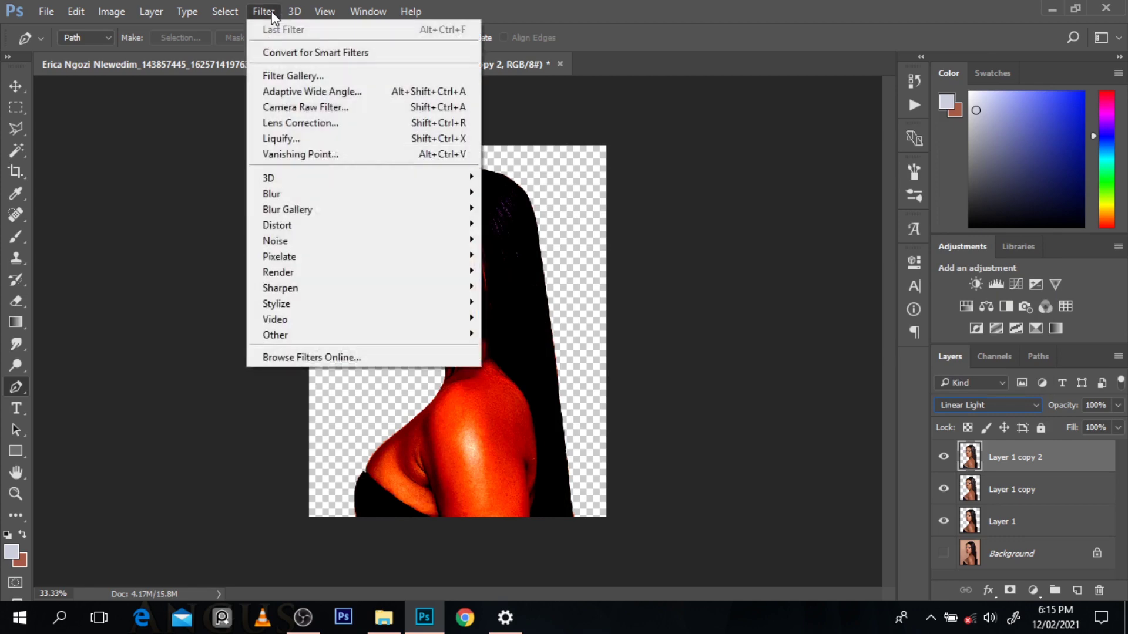
mouse_move(346, 335)
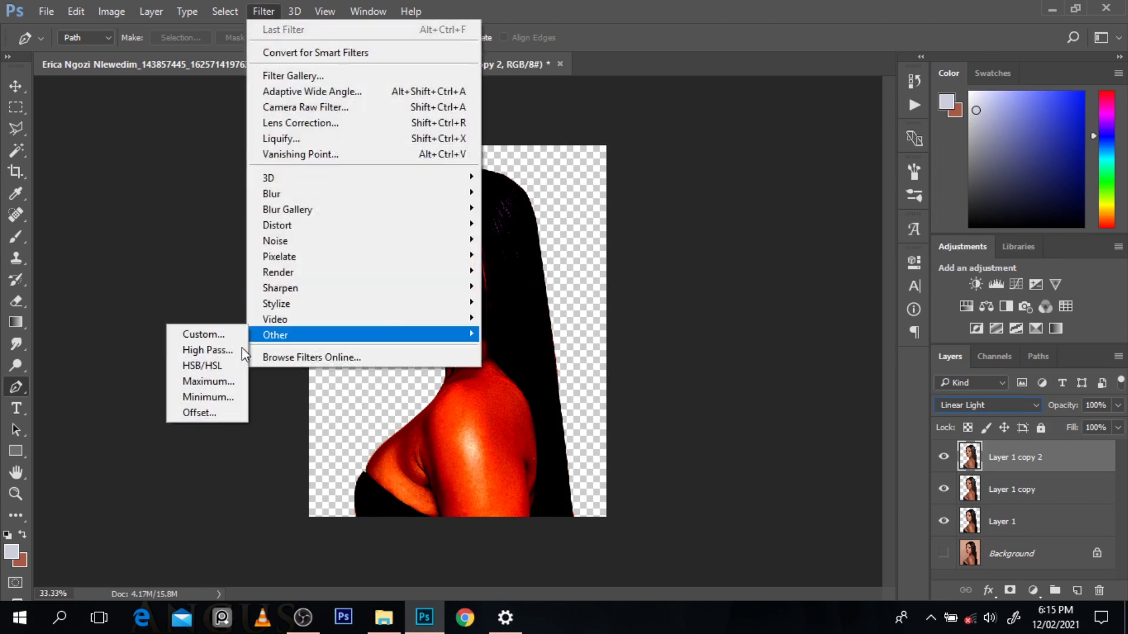
click(221, 348)
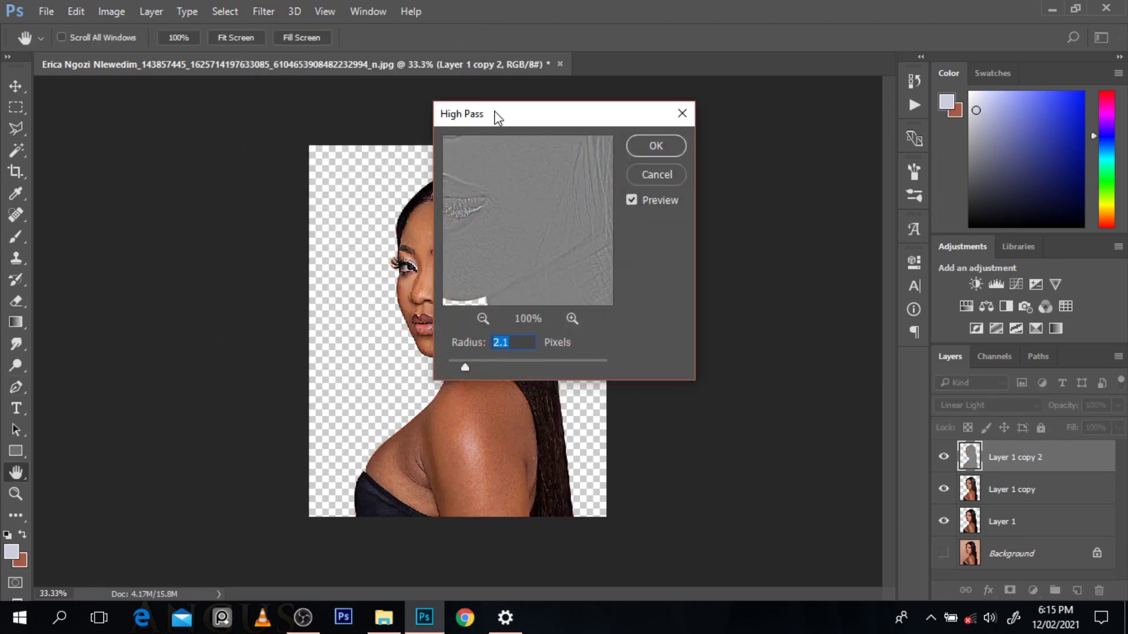
drag(496, 117, 650, 149)
ctrl+click(490, 275)
ctrl+click(490, 275)
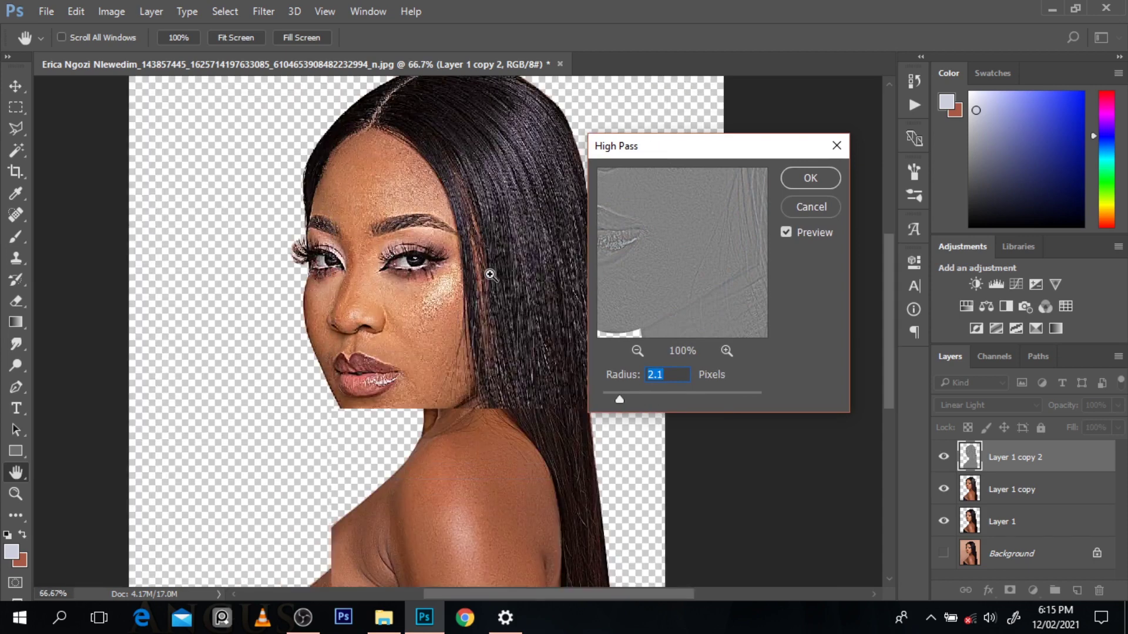
drag(621, 393, 614, 395)
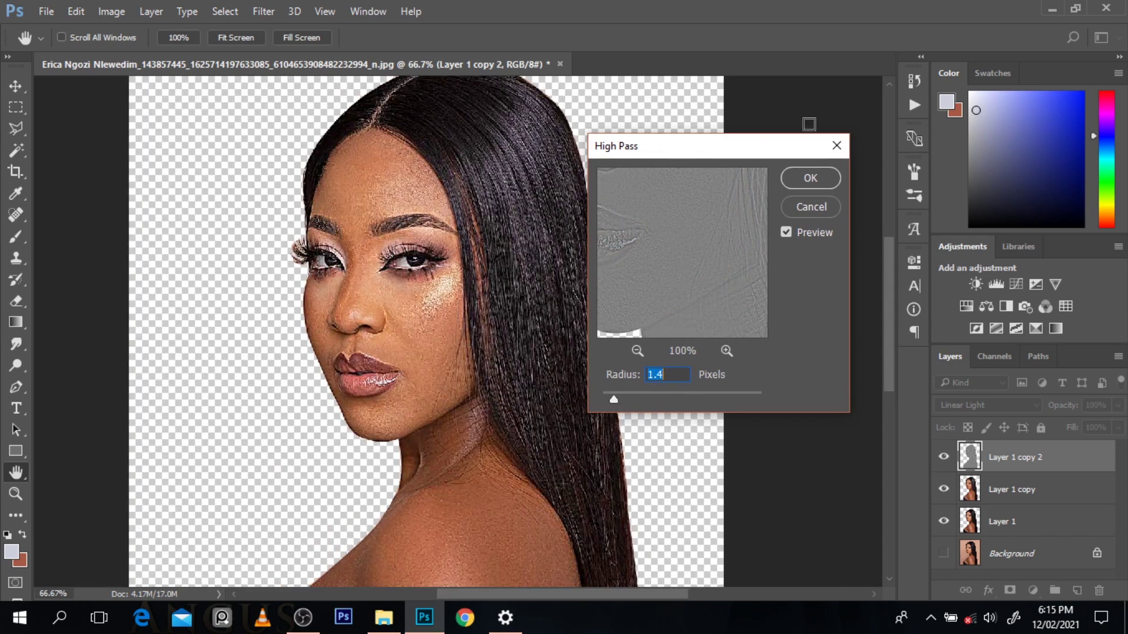
click(810, 178)
- Check the sharpening on the face, lower the opacity of Layer 1 copy 2 and merge it into Layer 1 copy
key(p)
key(ctrl+plus)
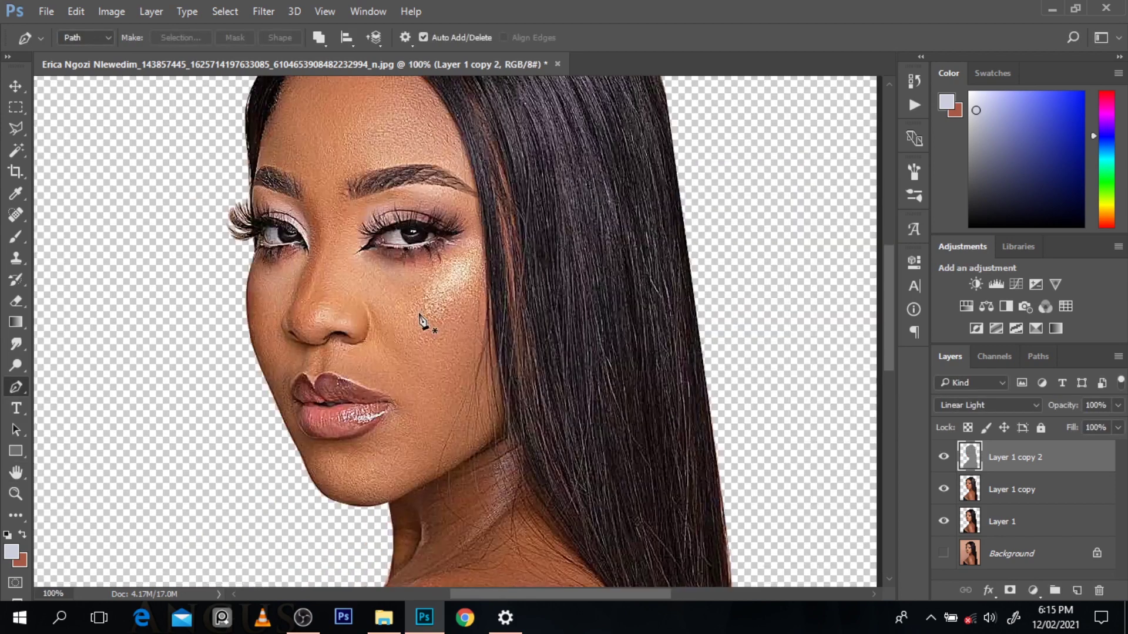
click(946, 456)
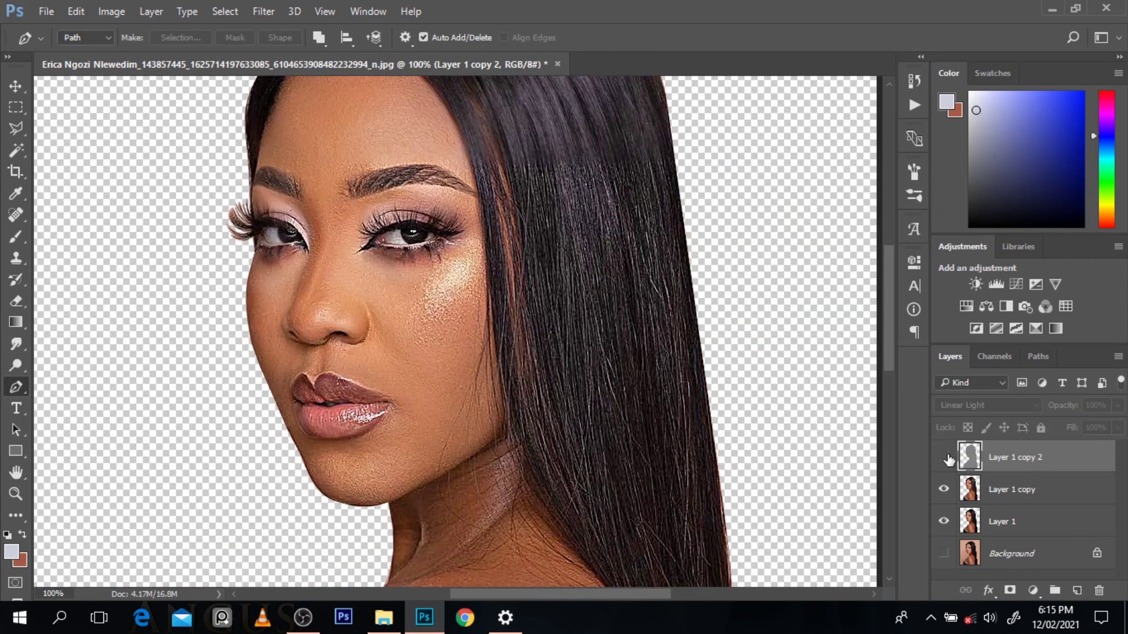
click(946, 456)
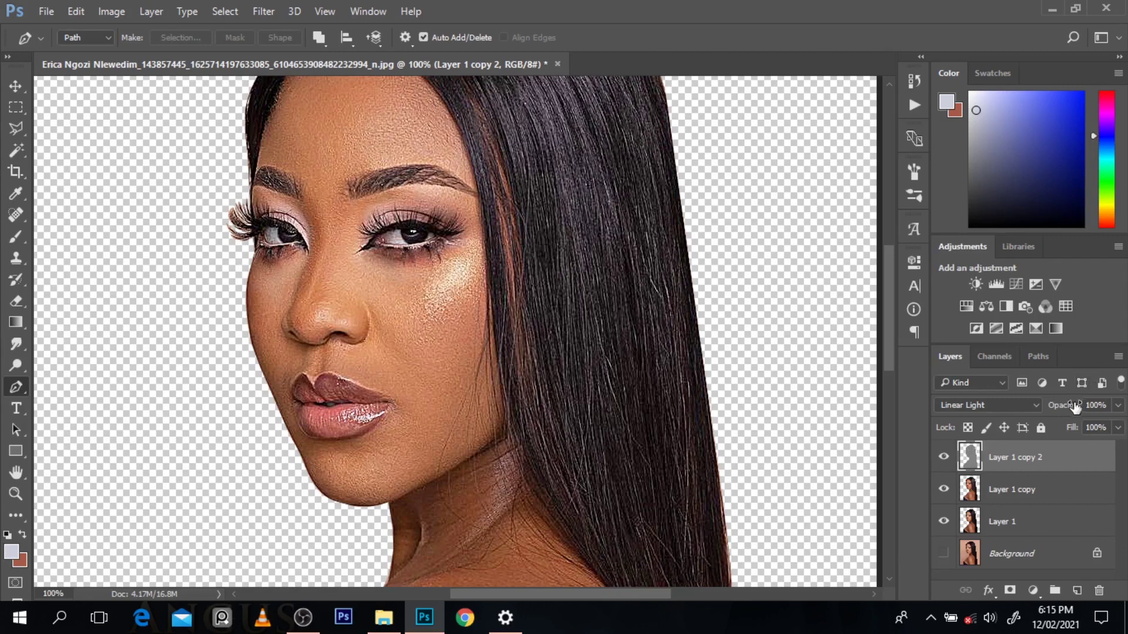
drag(1076, 406, 1050, 413)
key(Delete)
- Compare the portrait with Layer 1 copy hidden and shown, and examine the sharpened detail around the eyes
click(939, 458)
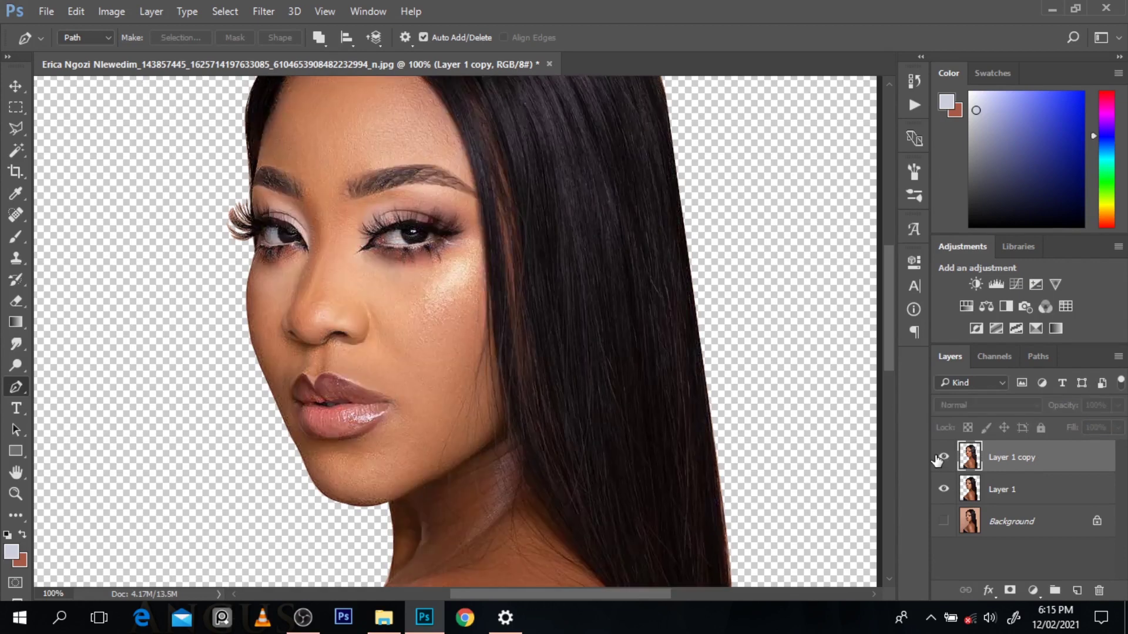
click(937, 460)
alt+click(706, 309)
alt+click(706, 309)
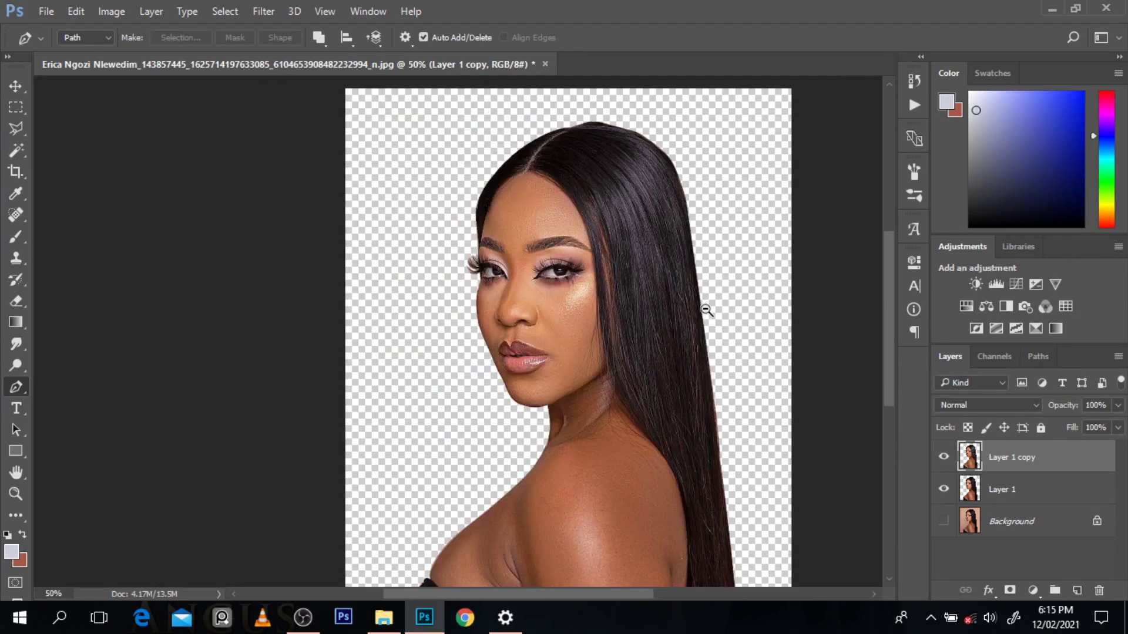
alt+click(706, 309)
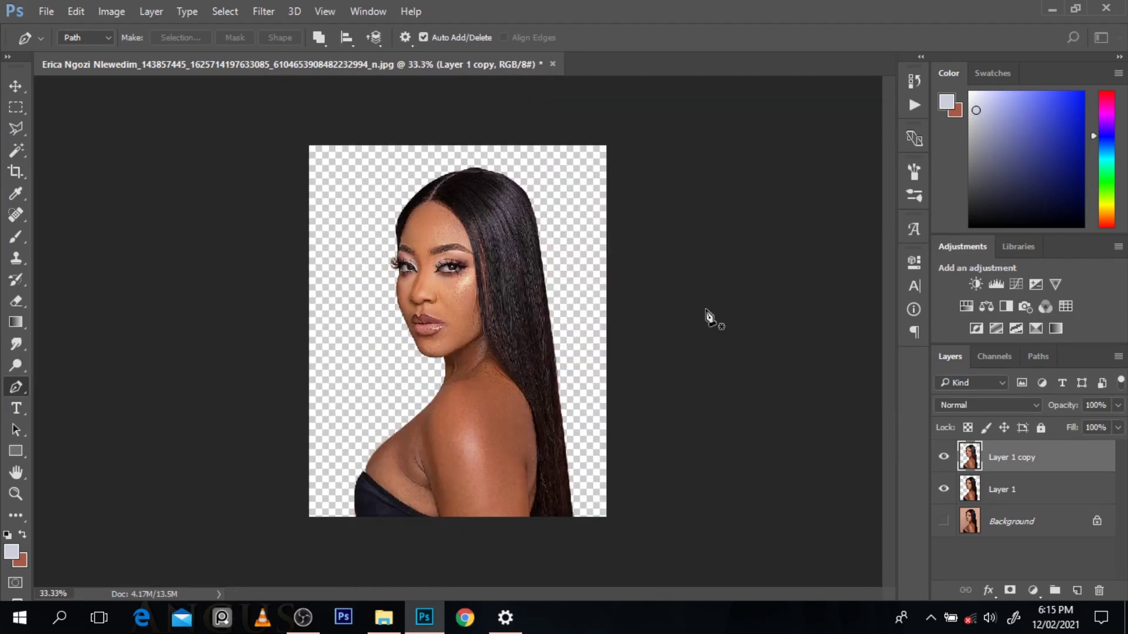
ctrl+click(453, 267)
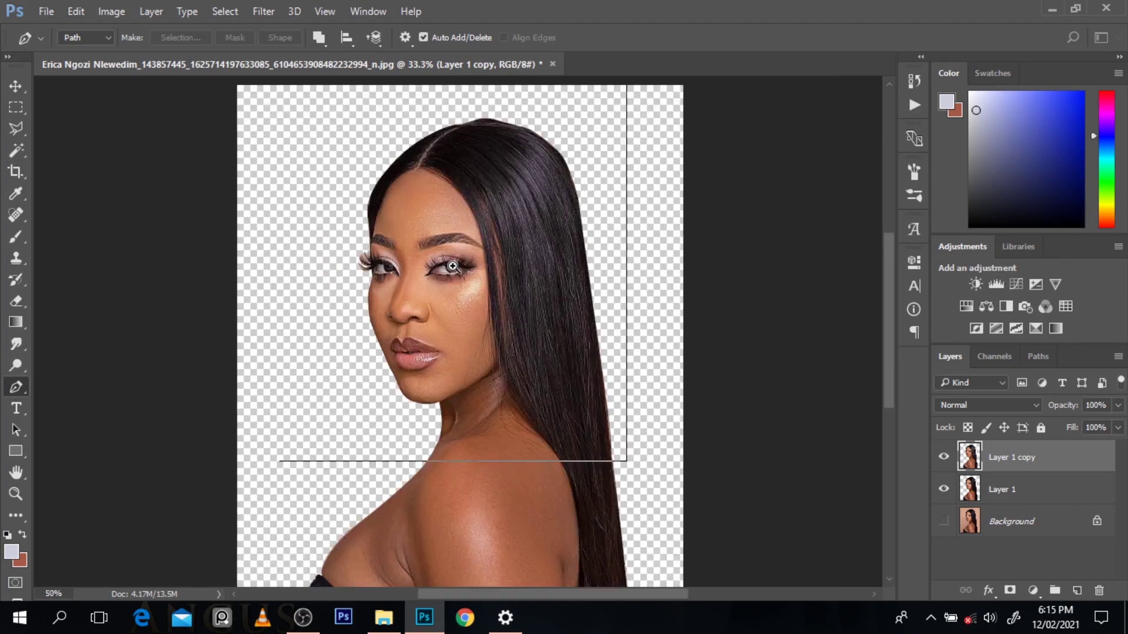
ctrl+click(452, 266)
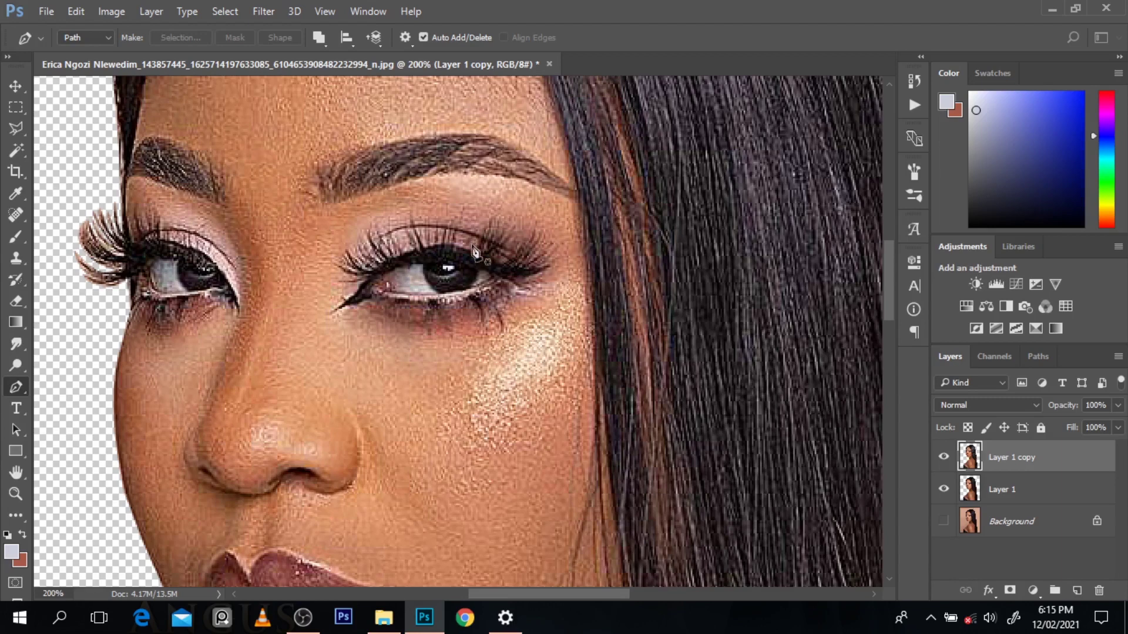
ctrl+alt+click(540, 241)
ctrl+alt+click(540, 240)
ctrl+alt+click(540, 241)
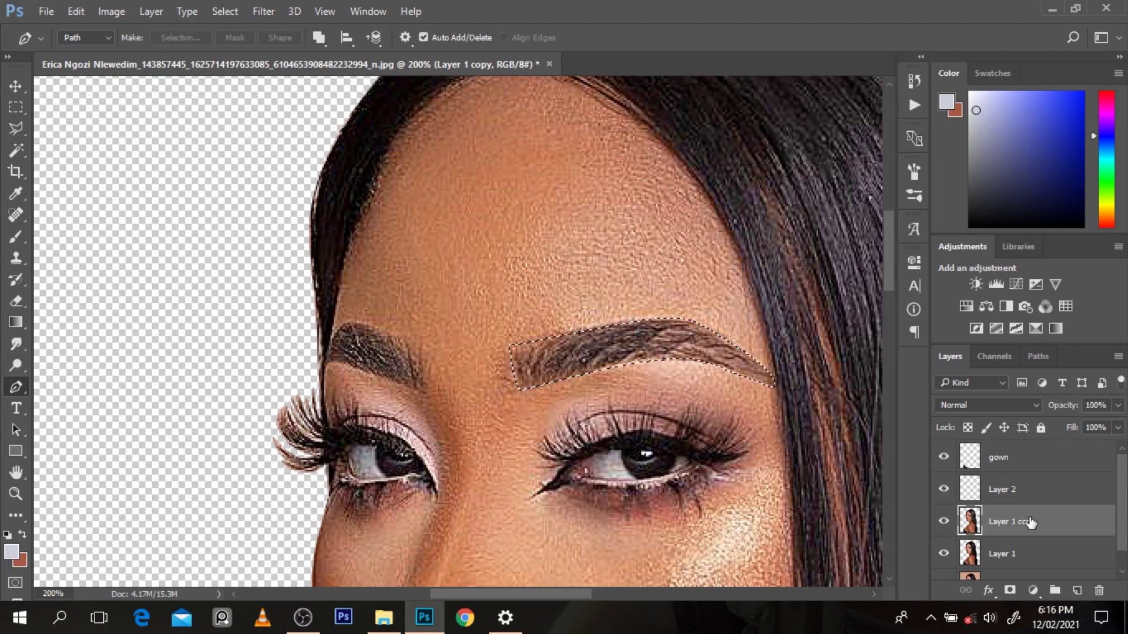
- Rename Layer 2 as lbrow
double_click(1006, 489)
text(lbrow)
key(Return)
- Outline the lashes around the eye nearer the long hair with a Pen path, excluding the eyeball, and make it a selection
click(562, 481)
drag(629, 451, 678, 453)
click(698, 465)
mouse_move(645, 479)
mouse_down()
mouse_move(578, 479)
mouse_move(512, 506)
mouse_up()
key(ctrl+plus)
click(544, 513)
key(ctrl+Return)
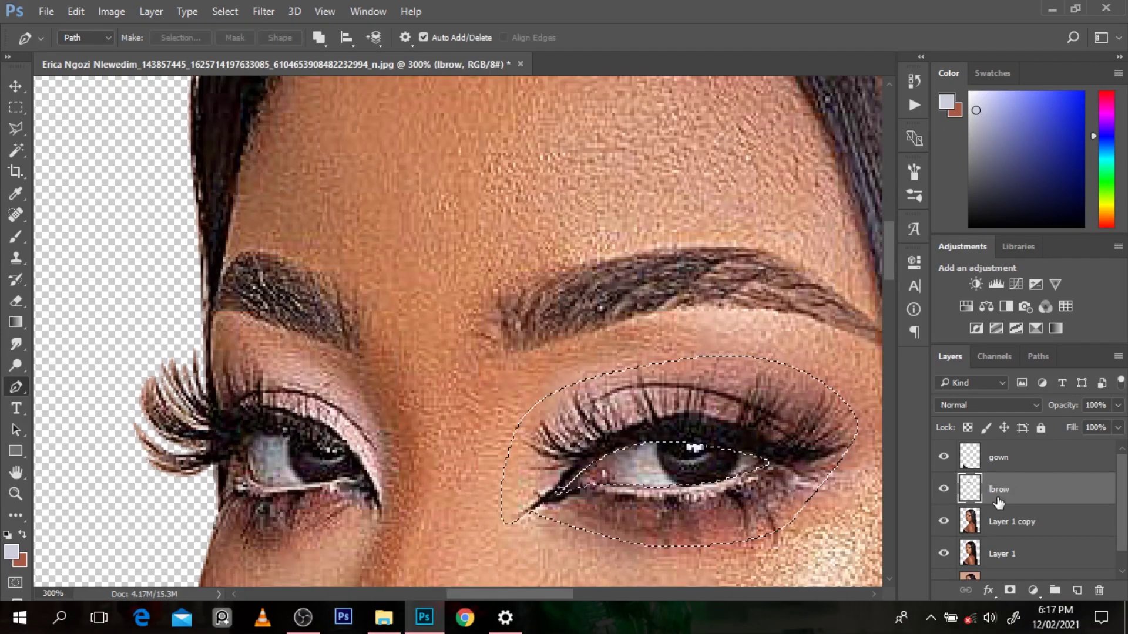
- Copy the selected lashes from Layer 1 copy onto a new layer named lashes
click(1001, 520)
key(ctrl+j)
double_click(1002, 520)
text(lashes)
- On Layer 1 copy, outline the lashes of the eye at the face's outer edge with a closed Pen path, excluding the eyeball
click(1012, 554)
click(243, 446)
click(263, 483)
click(316, 484)
click(357, 477)
click(380, 508)
click(328, 532)
click(238, 539)
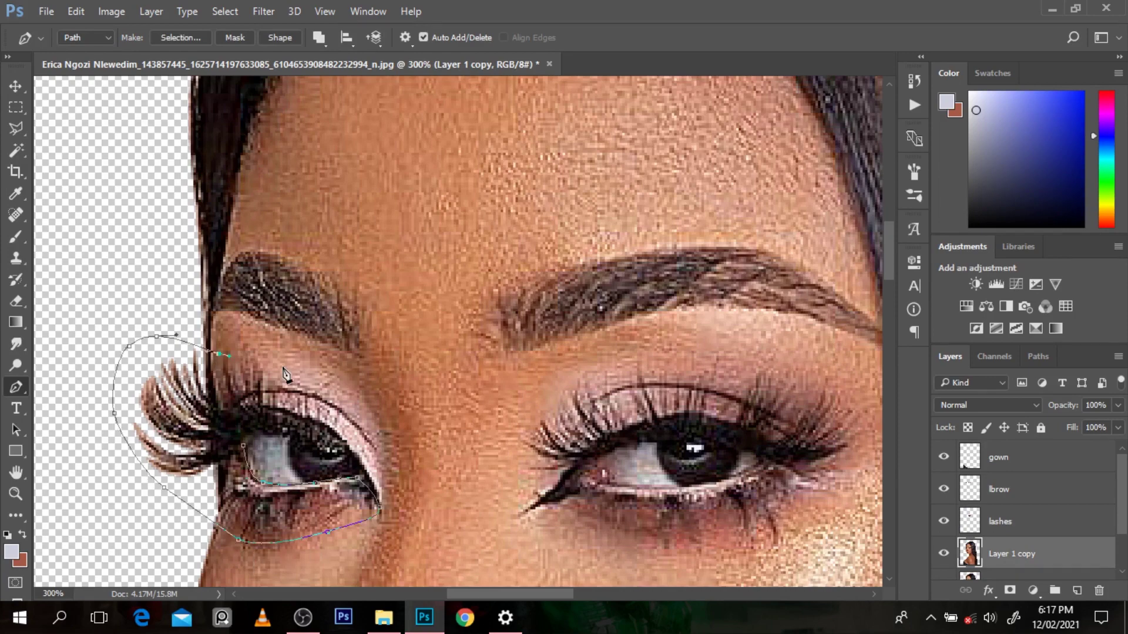
click(243, 446)
- Copy the second eye's outlined lashes onto a new layer and merge it with the lashes layer
key(ctrl+Return)
key(ctrl+j)
shift+click(1001, 521)
key(ctrl+e)
key(ctrl+minus)
key(ctrl+minus)
- On Layer 1 copy, trace the hair's inner edge with a Pen path from the temple along the forehead and down past the neck
click(1024, 559)
drag(548, 188, 571, 171)
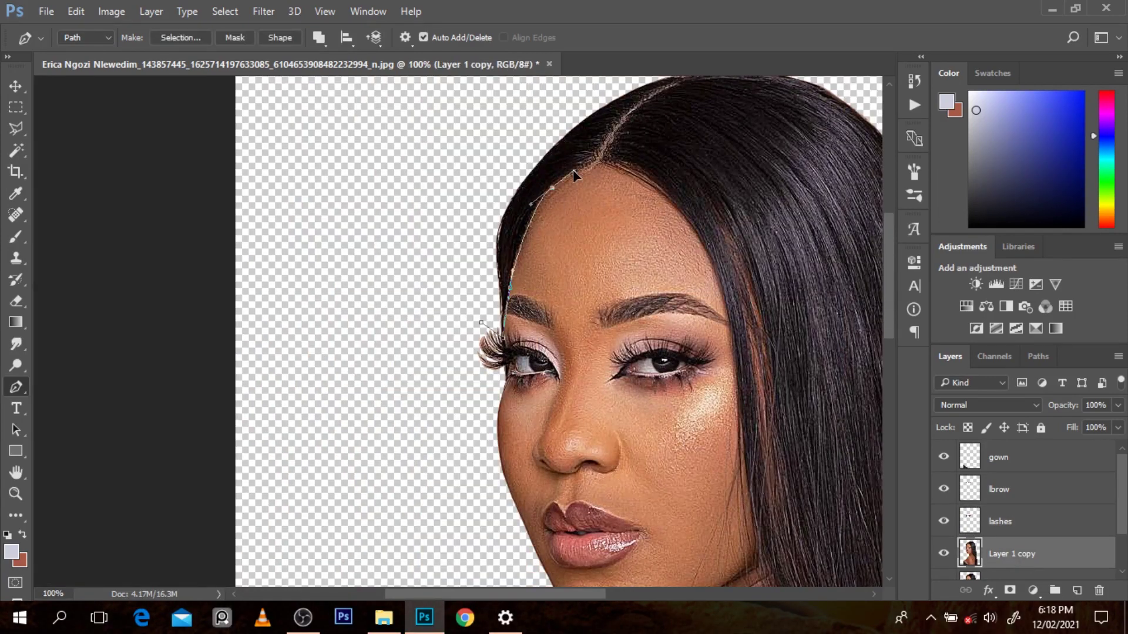
drag(563, 272, 587, 345)
drag(584, 429, 584, 448)
drag(633, 551, 578, 435)
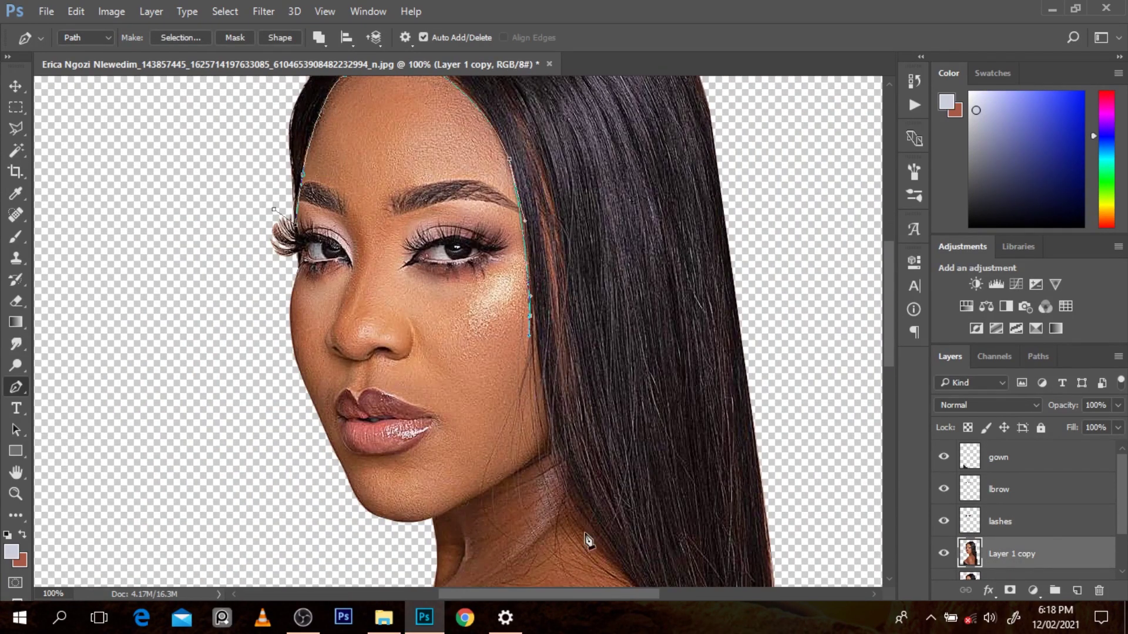
drag(590, 540, 590, 473)
drag(581, 459, 632, 522)
drag(567, 431, 579, 595)
drag(569, 347, 559, 431)
- Continue the Pen path loosely around the outside of the hair and over the head to enclose it
key(ctrl+minus)
key(ctrl+minus)
key(ctrl+minus)
click(654, 528)
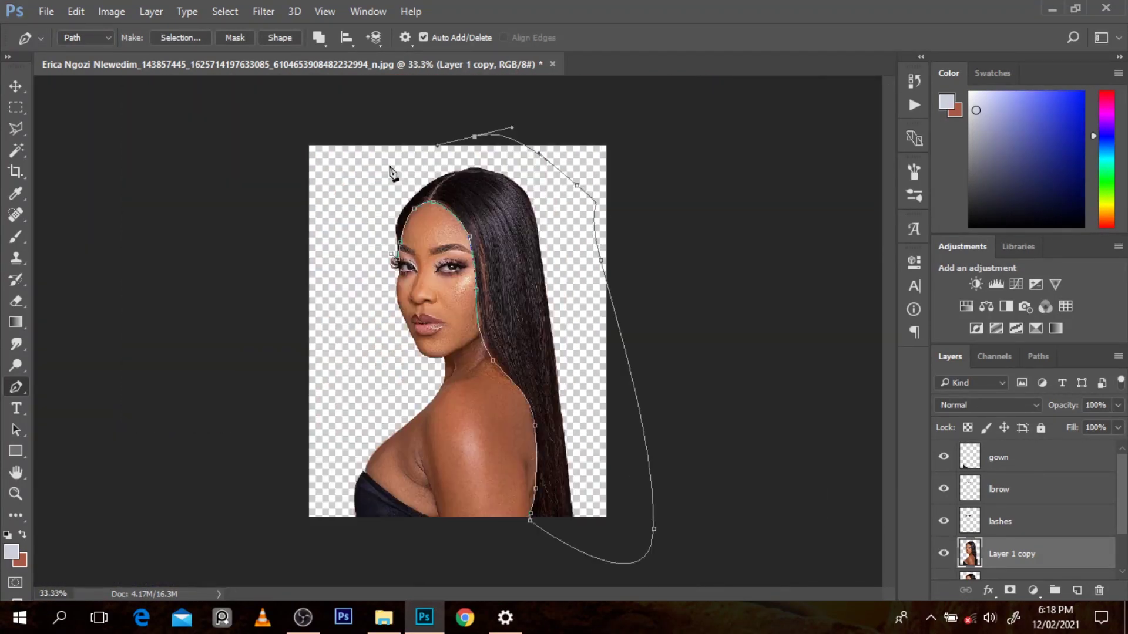
- Turn the hair path into a selection, copy it onto a new layer named hair, and clear the selection
key(ctrl+Return)
key(ctrl+j)
double_click(1014, 553)
text(hair)
key(Return)
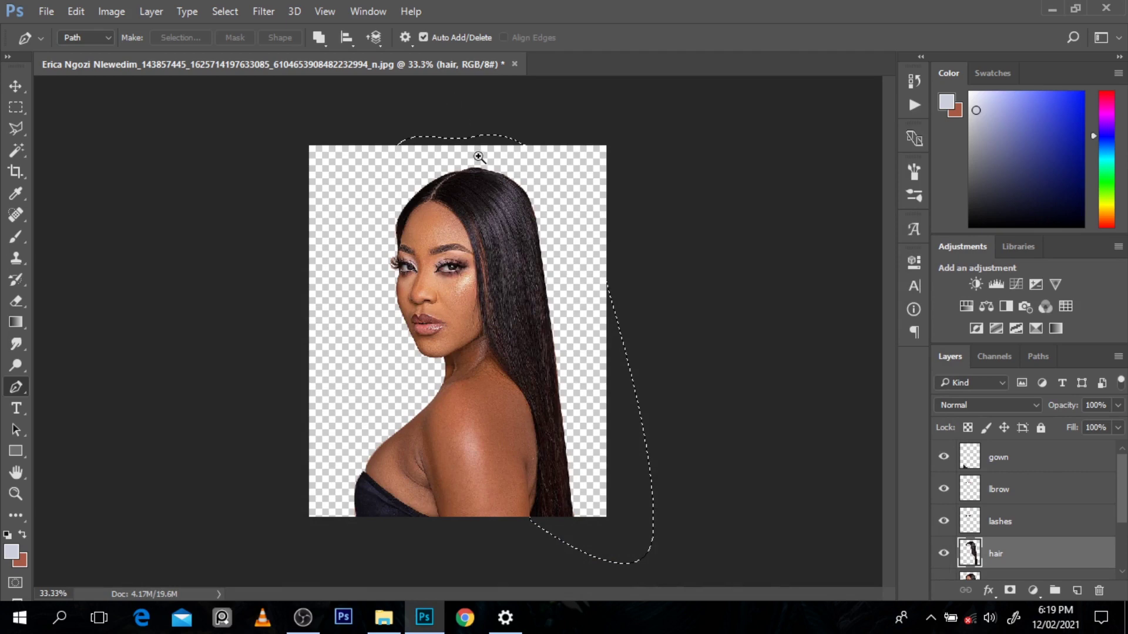
key(ctrl+d)
scroll(478, 157, up, 1)
key(v)
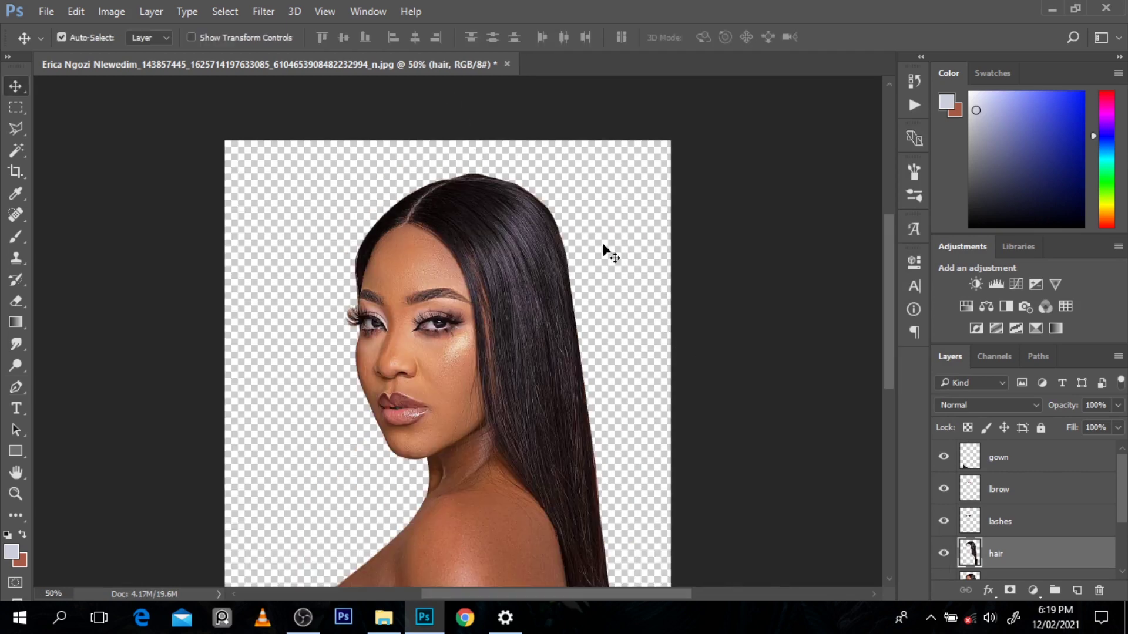
ctrl+click(970, 552)
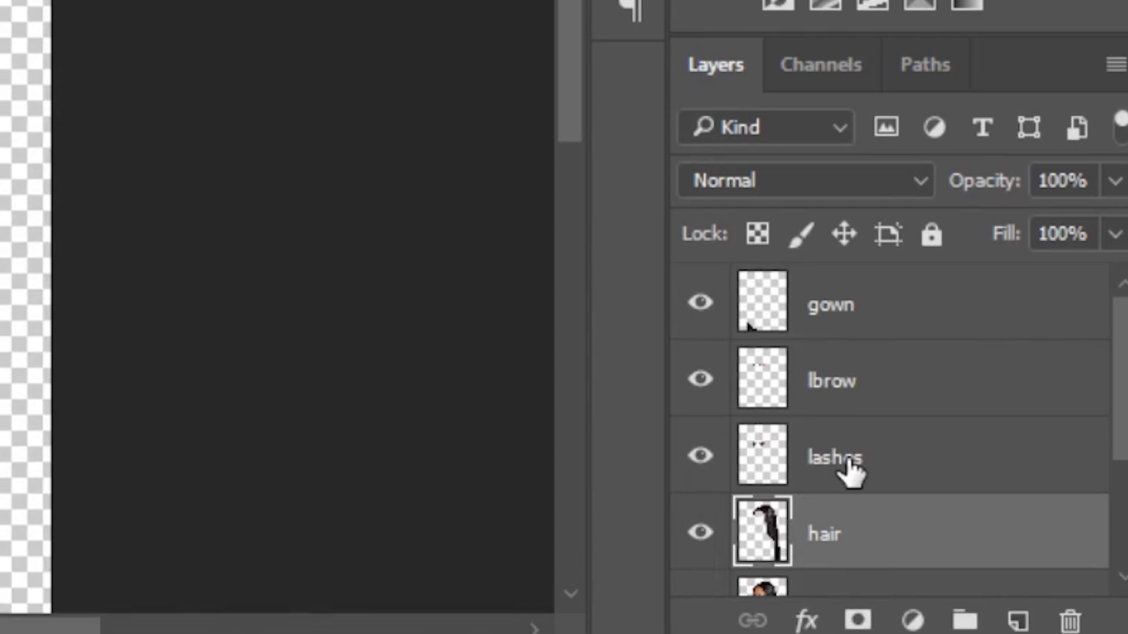
click(850, 470)
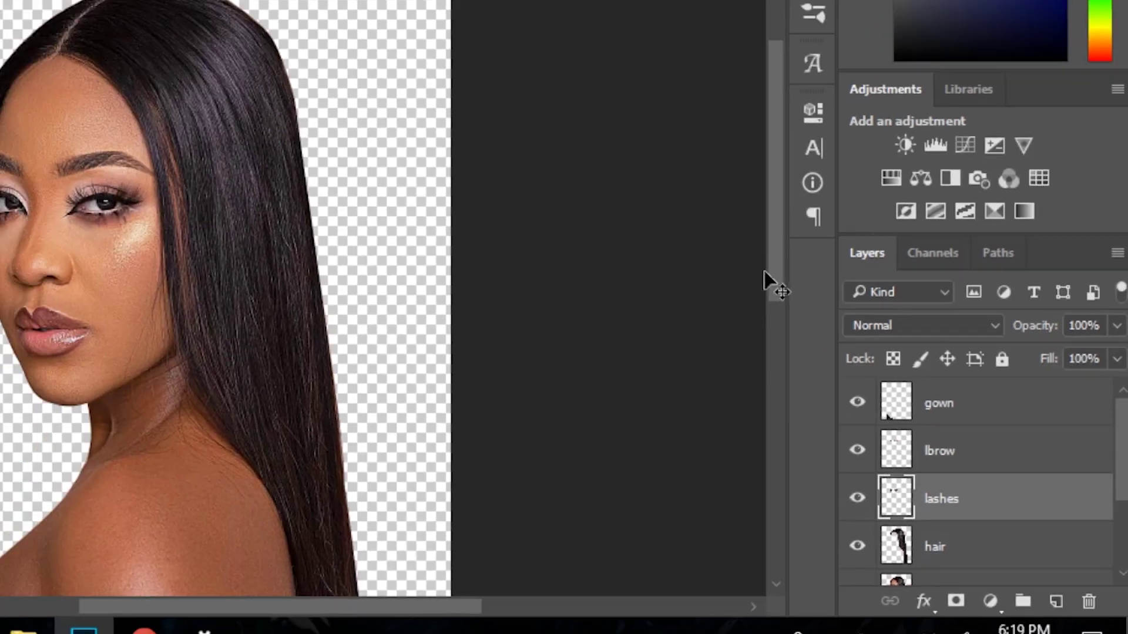
click(765, 288)
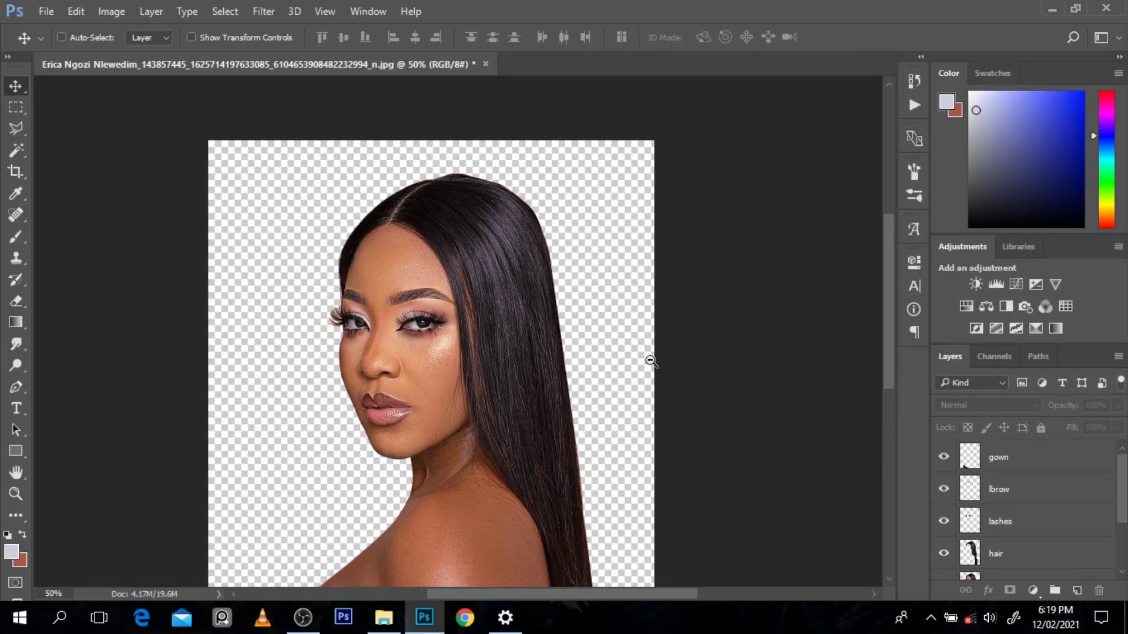
ctrl+alt+click(422, 258)
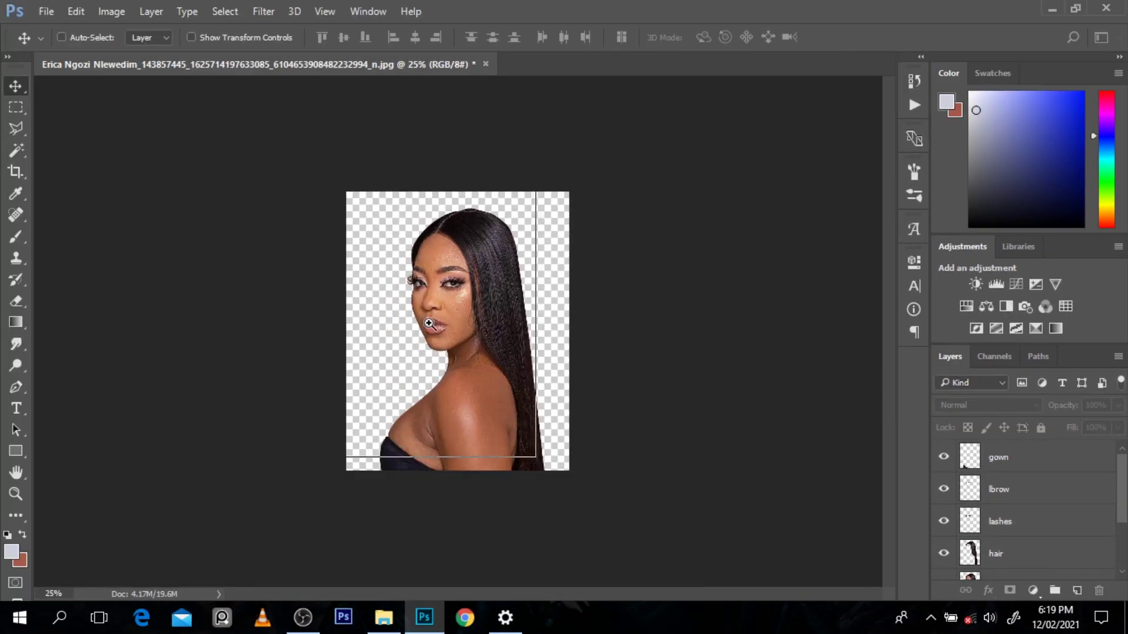
ctrl+click(465, 341)
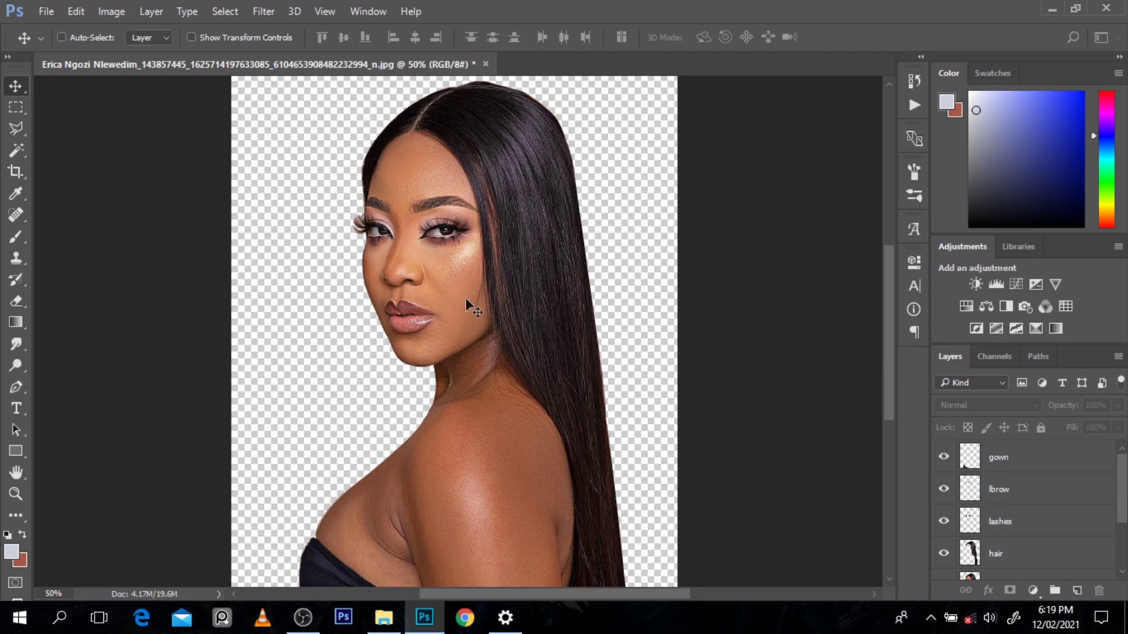
- Duplicate Layer 1 copy twice and clip the upper duplicate to the one beneath it with a clipping mask
ctrl+click(447, 271)
ctrl+click(448, 274)
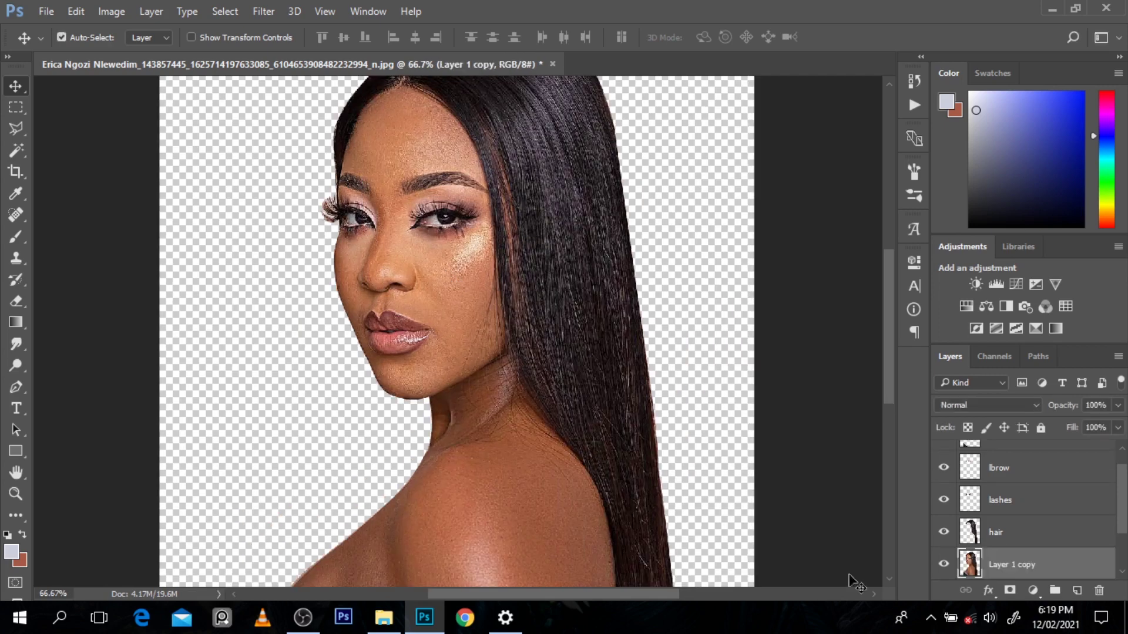
drag(1123, 523, 1125, 539)
key(ctrl+j)
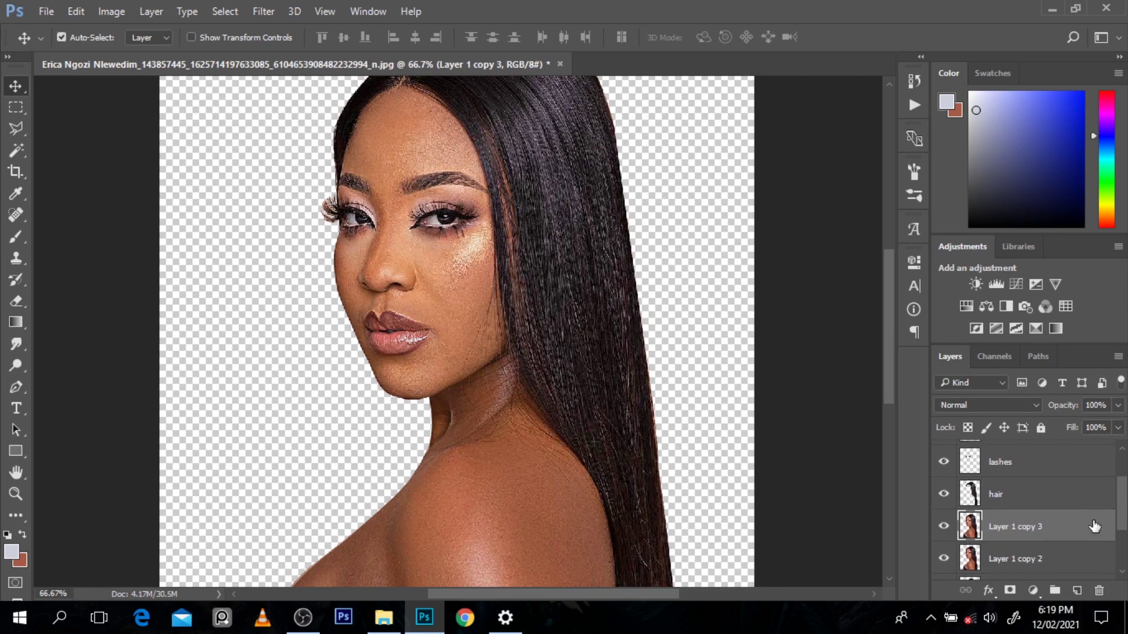
drag(1094, 525, 1040, 533)
right_click(1038, 530)
click(822, 309)
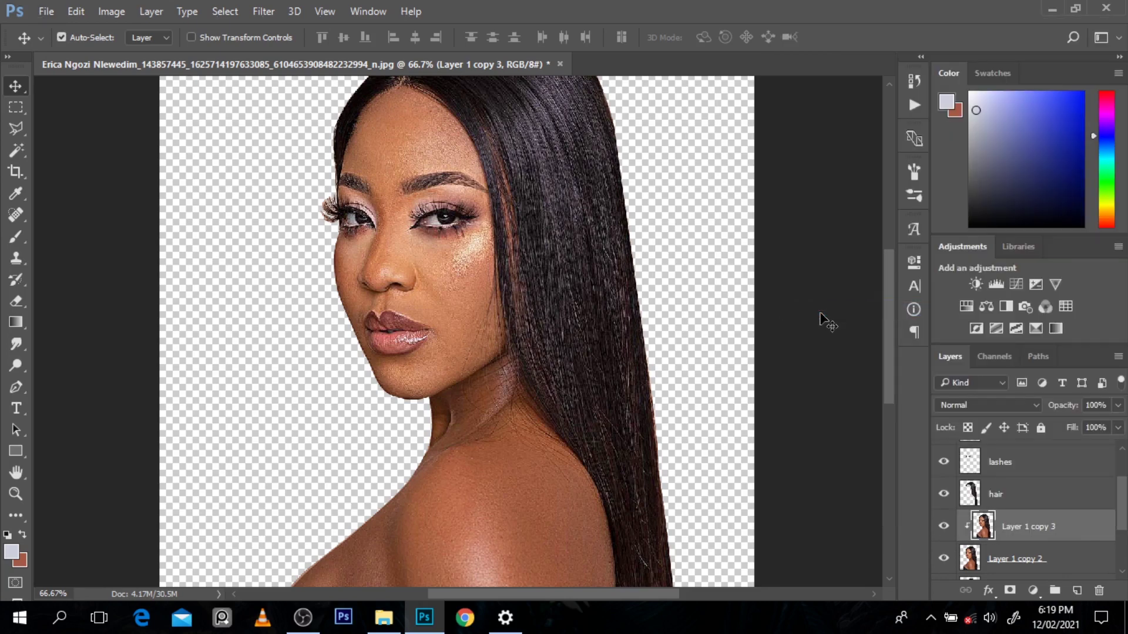
- Activate the Smudge tool and examine the skin texture around the cheek, nose and lips up close
key(r)
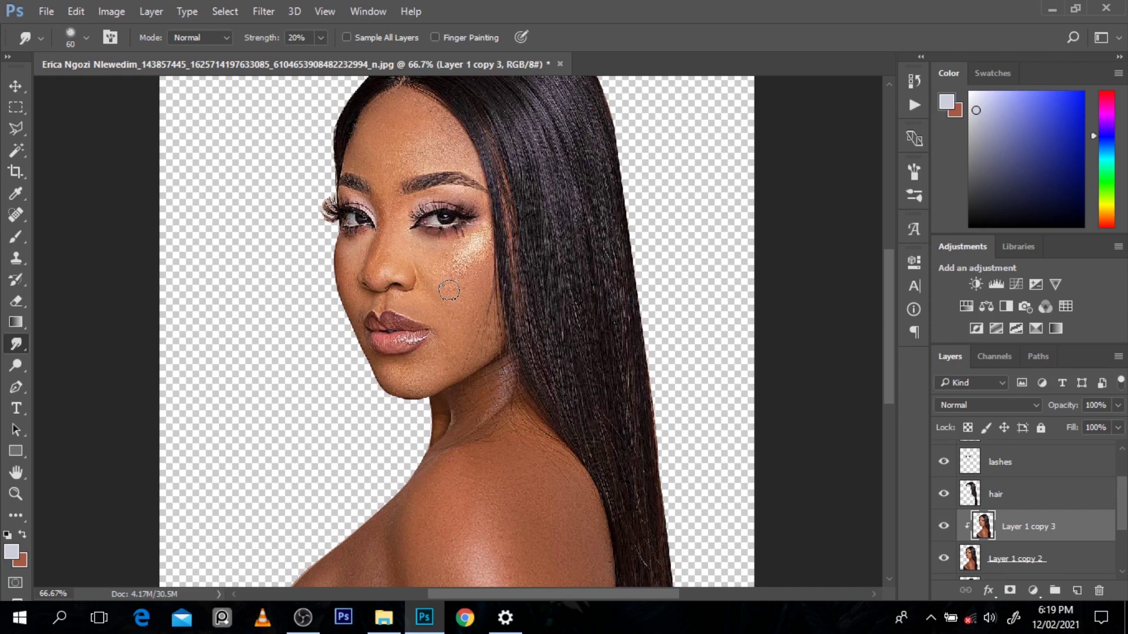
ctrl+click(458, 271)
ctrl+click(458, 271)
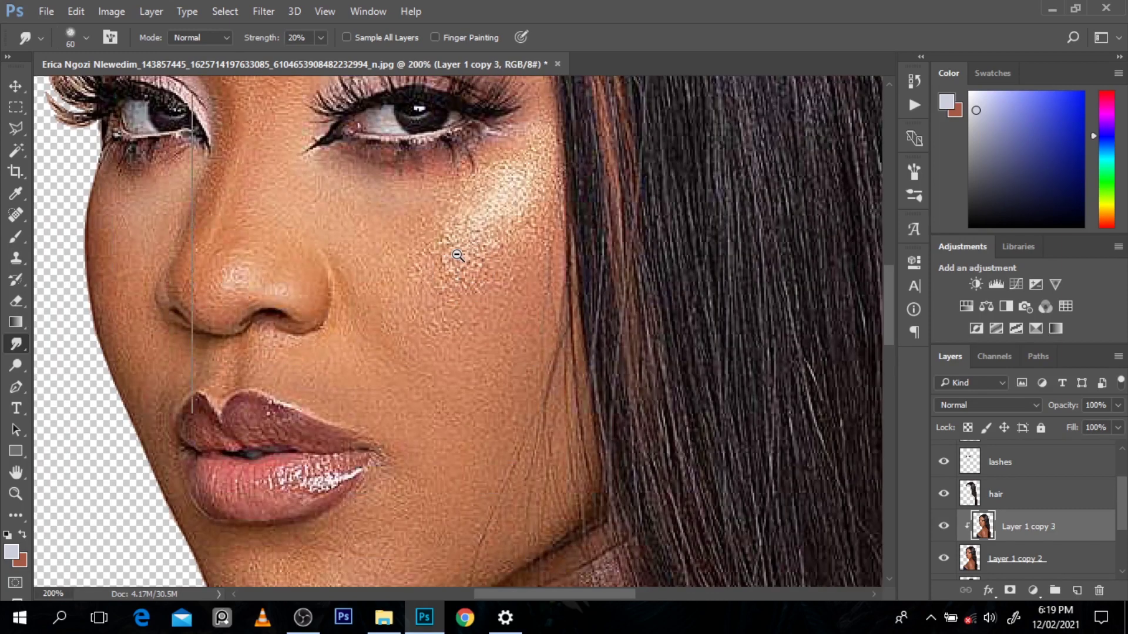
ctrl+alt+click(457, 255)
ctrl+alt+click(457, 255)
ctrl+alt+click(457, 255)
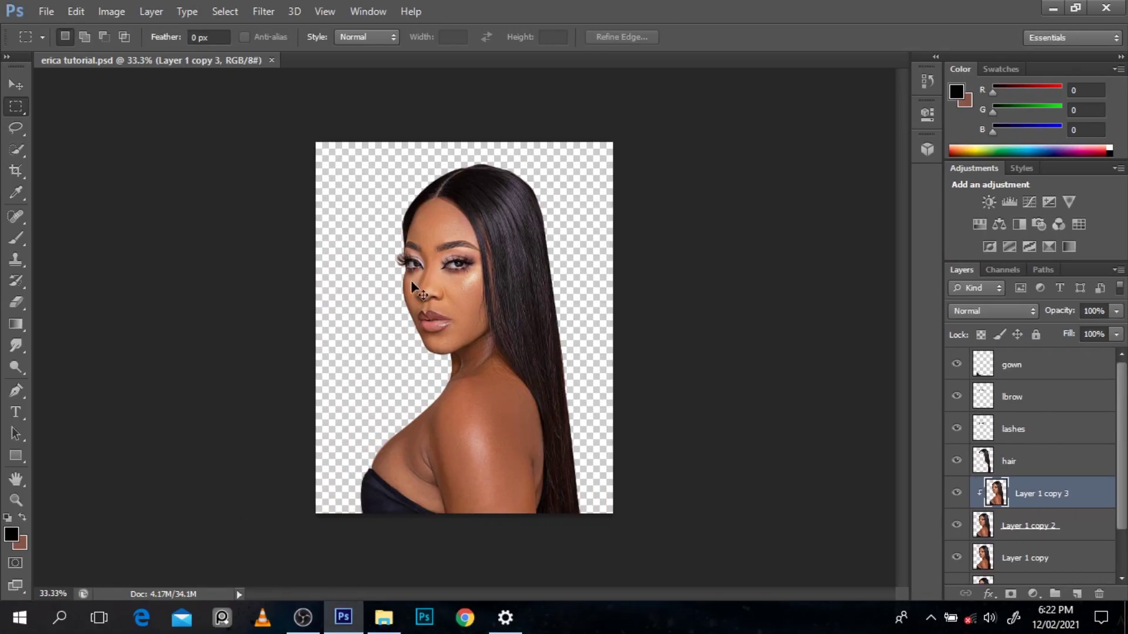
- Select the hair layer in erica tutorial.psd with the Move tool
click(443, 182)
key(v)
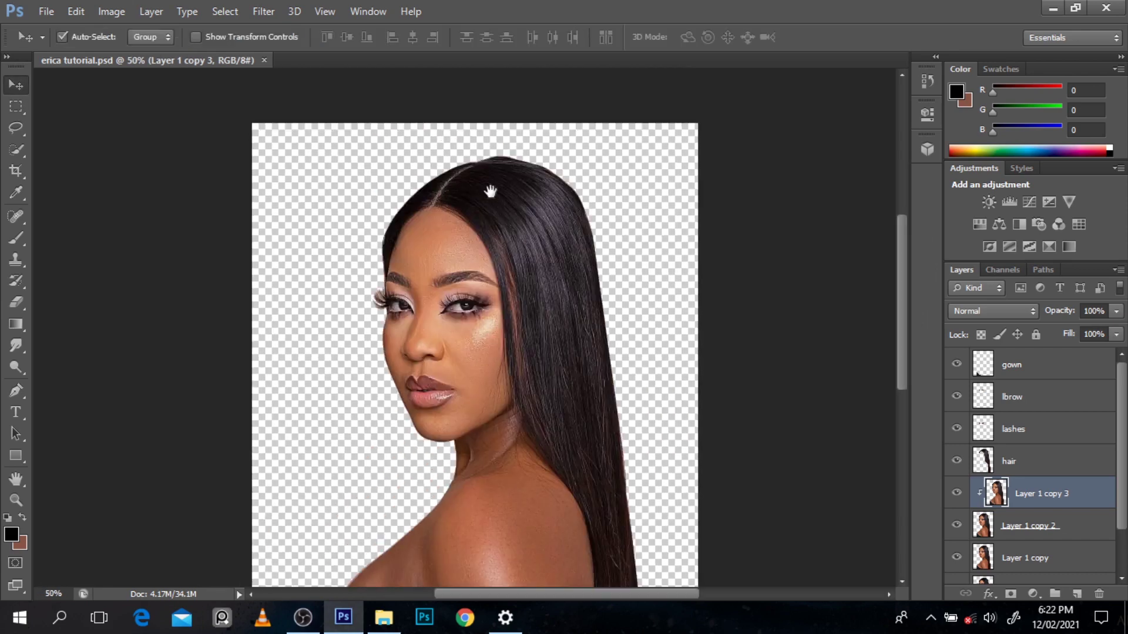
click(509, 223)
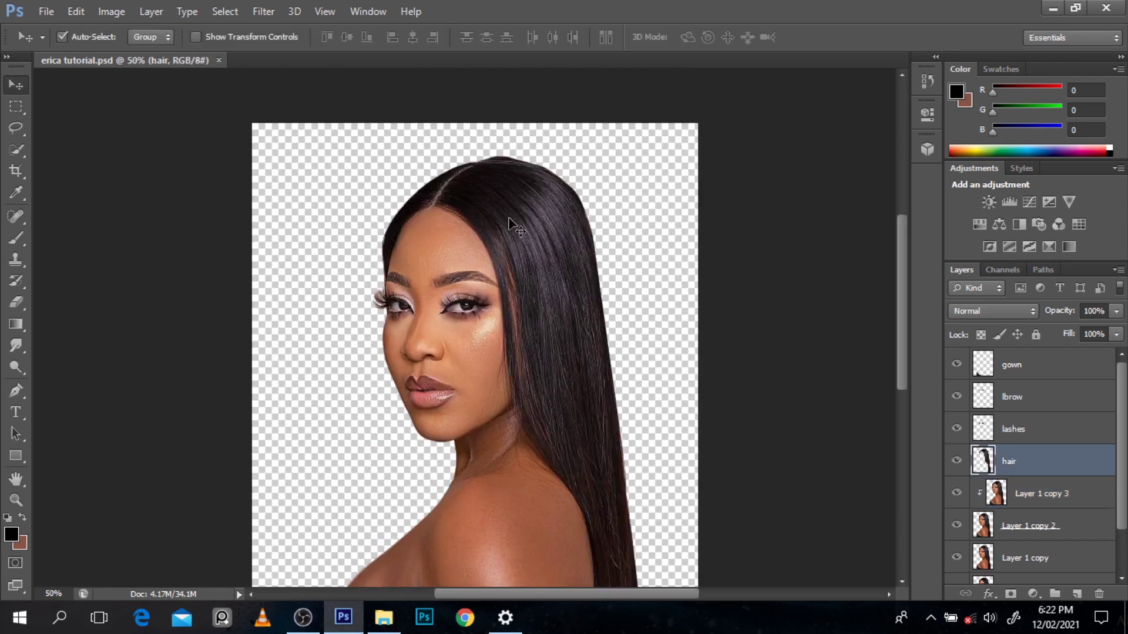
click(270, 11)
click(305, 139)
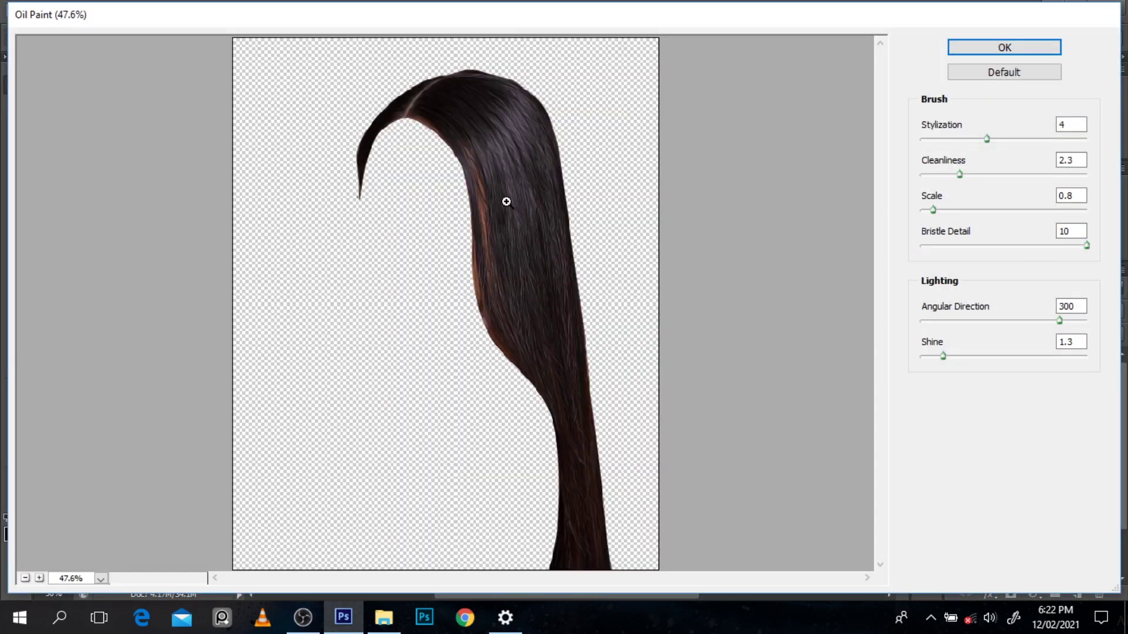
ctrl+click(509, 202)
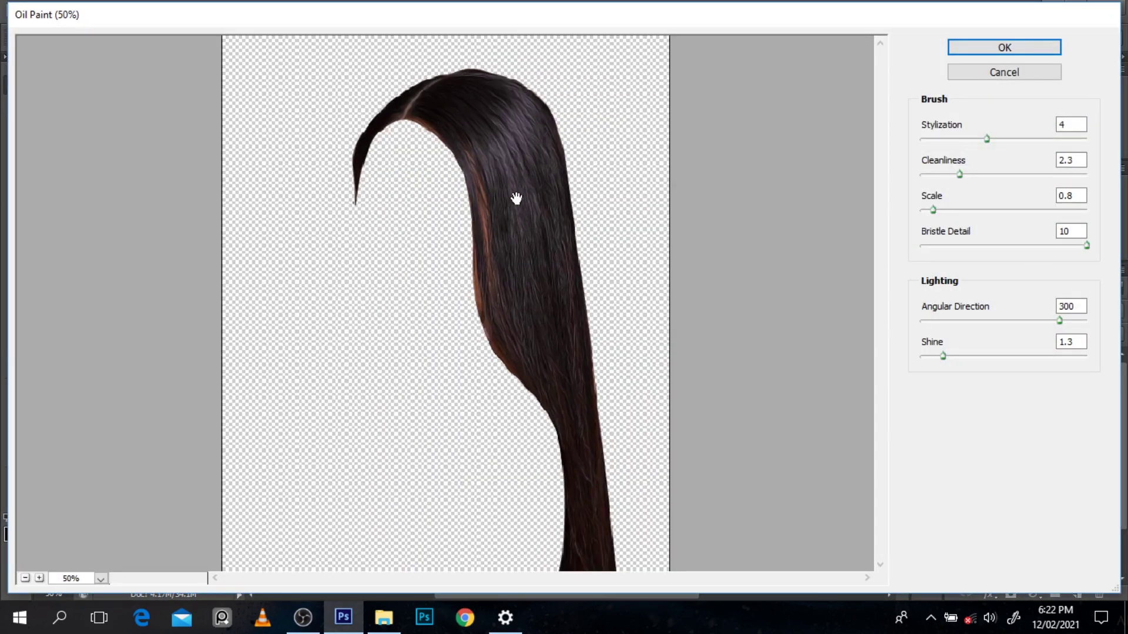
click(1005, 72)
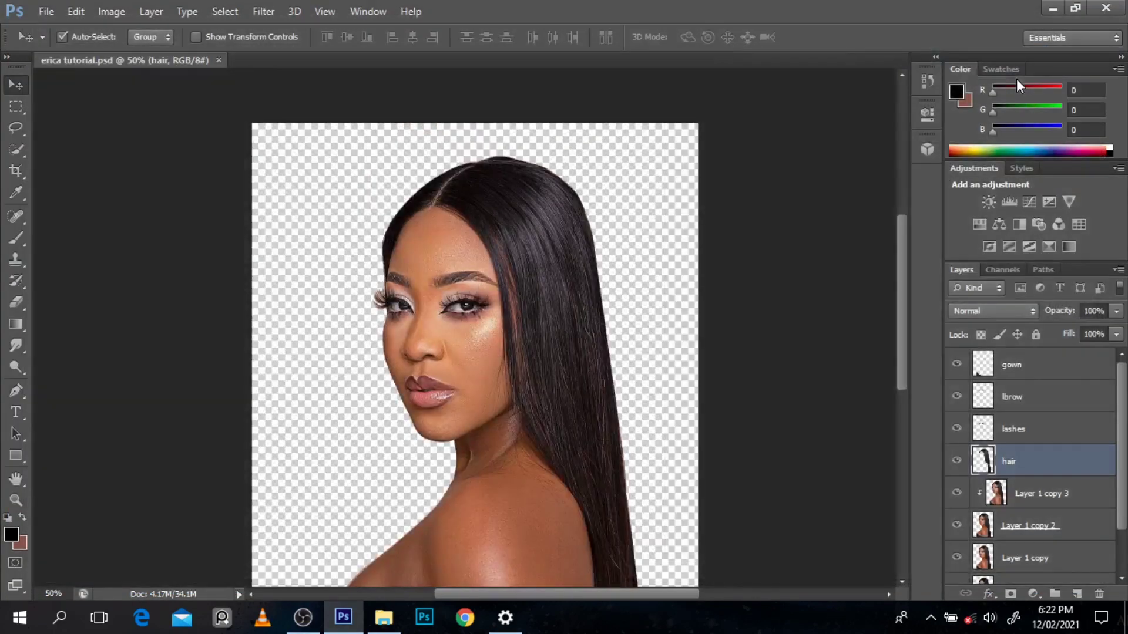
- Examine the pixel quality of the brow and lashes at the face's outer edge at high magnification
ctrl+click(369, 282)
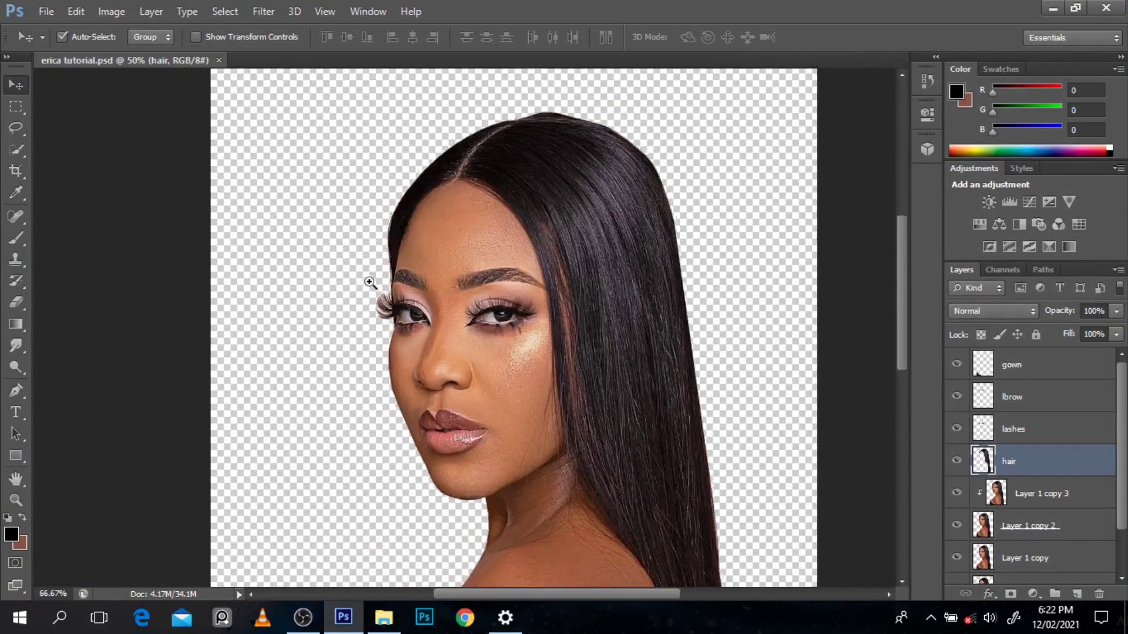
ctrl+click(369, 282)
ctrl+click(369, 282)
ctrl+click(369, 282)
ctrl+click(368, 282)
ctrl+click(460, 360)
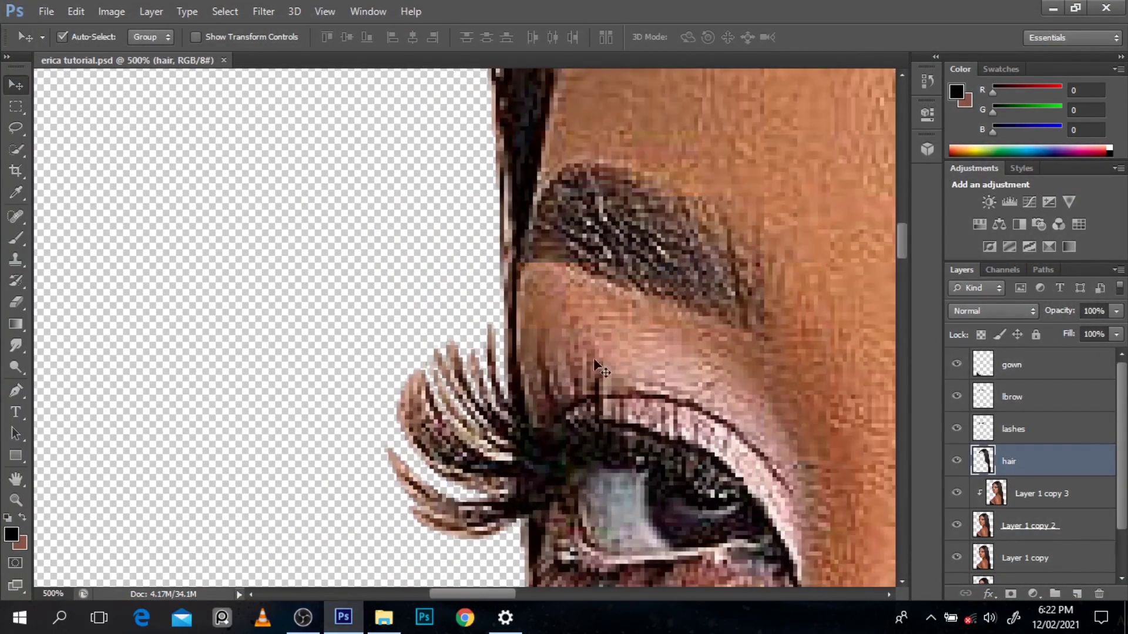
- Check the document's resolution in the Image Size settings without changing it, and return to viewing the whole portrait
click(111, 11)
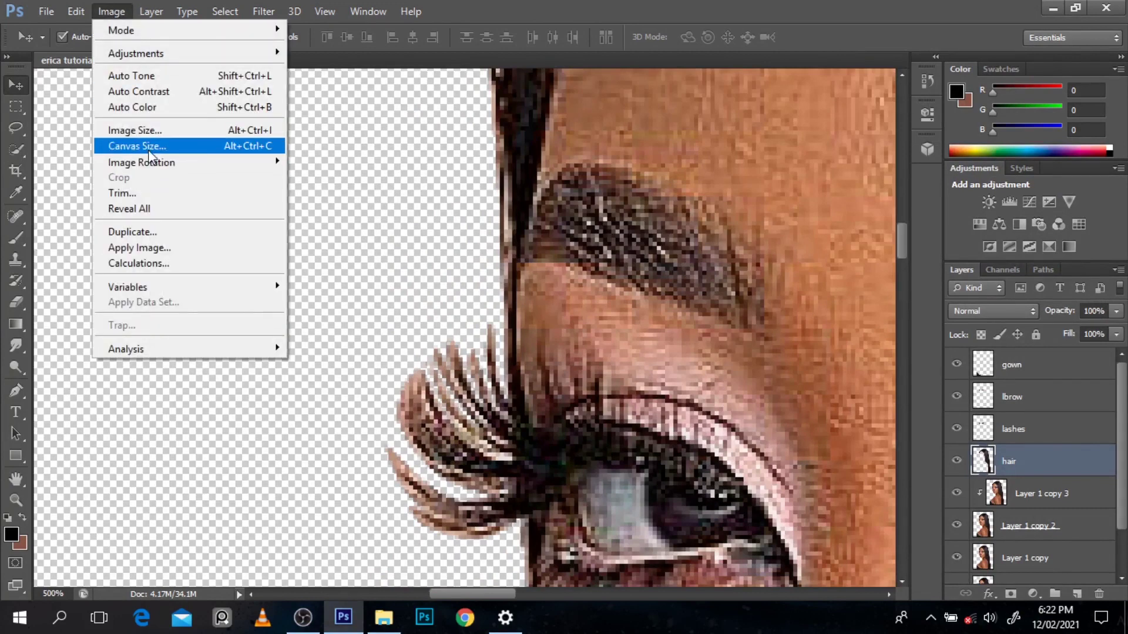
click(144, 131)
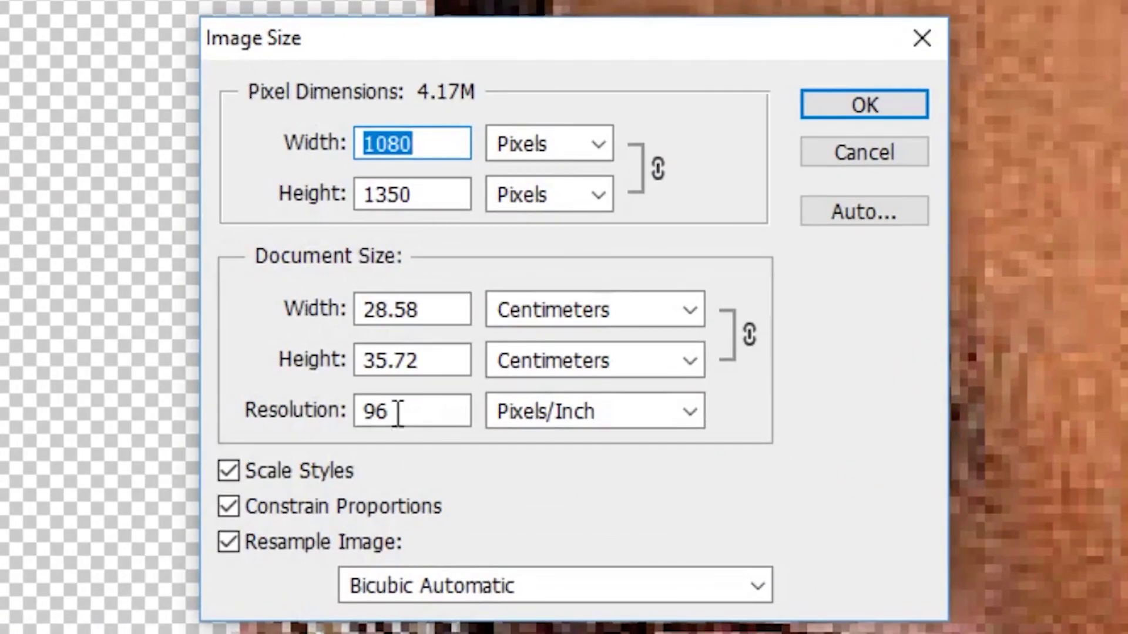
double_click(397, 415)
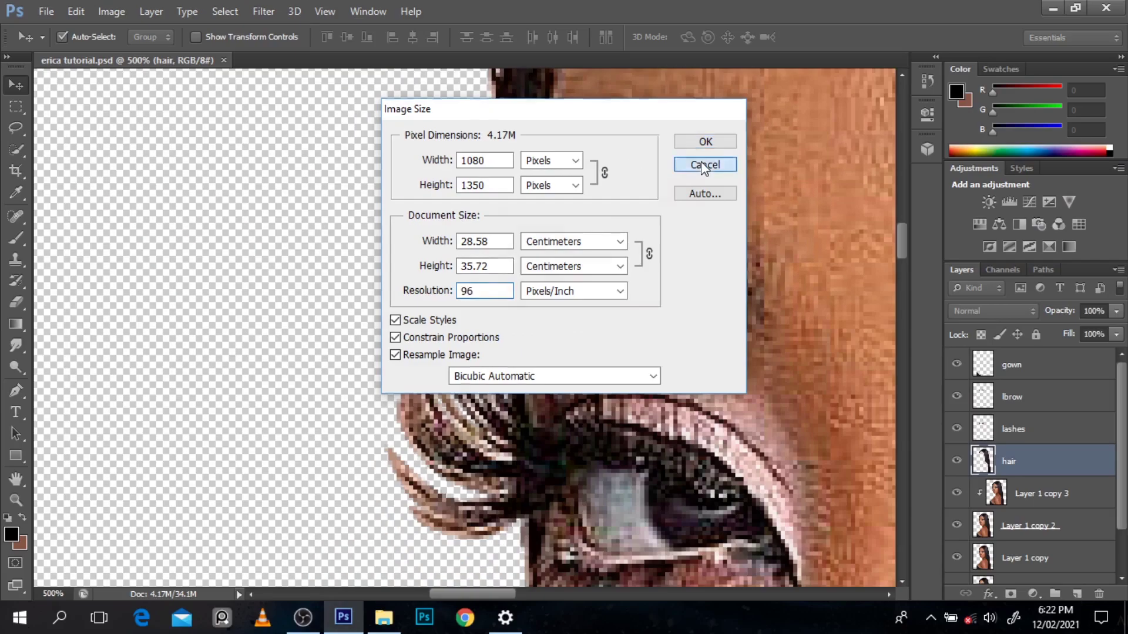
click(865, 152)
alt+click(634, 242)
alt+click(633, 242)
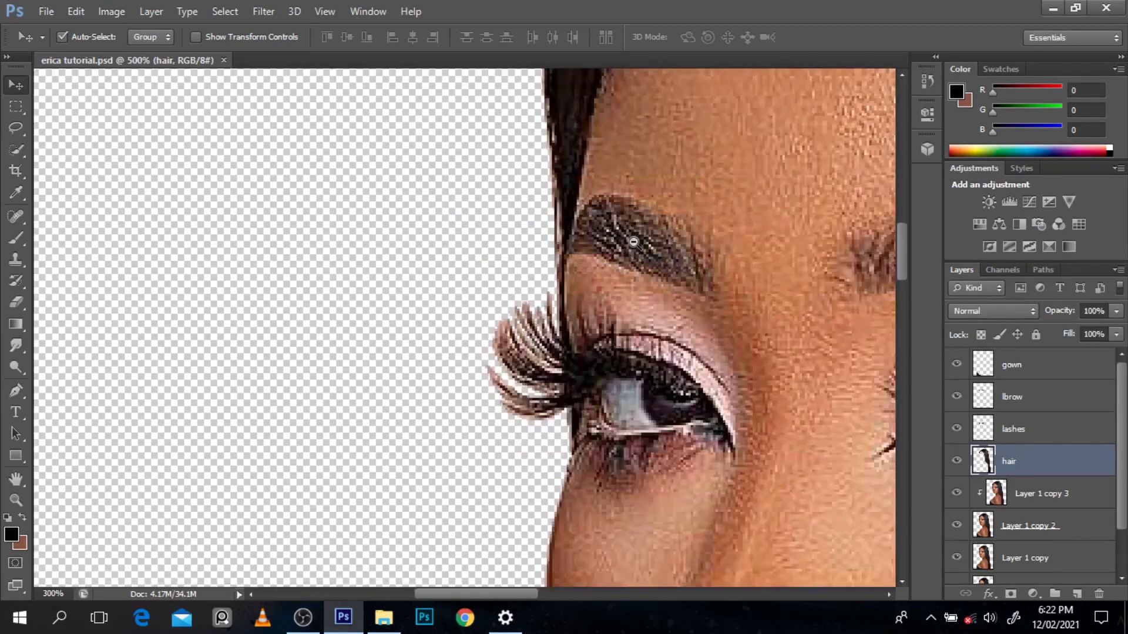
alt+click(633, 243)
alt+click(633, 242)
alt+click(633, 242)
alt+click(634, 242)
alt+click(634, 242)
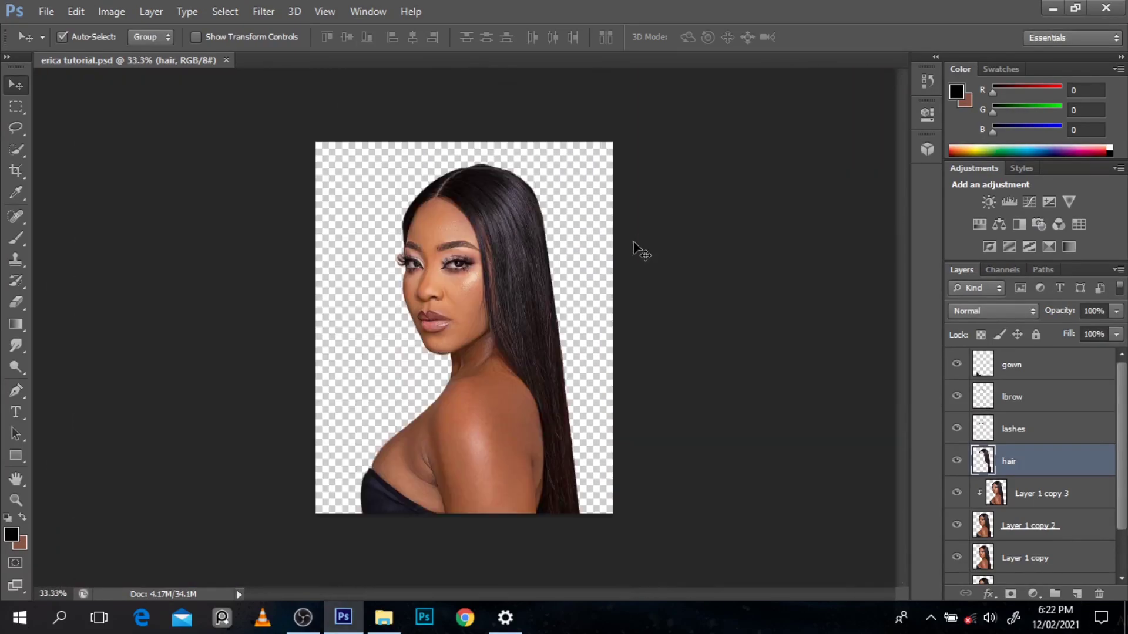
- Apply the Oil Paint filter to the hair layer with Stylization 3.07, Cleanliness 4.25 and Shine 0
ctrl+click(524, 234)
ctrl+click(524, 234)
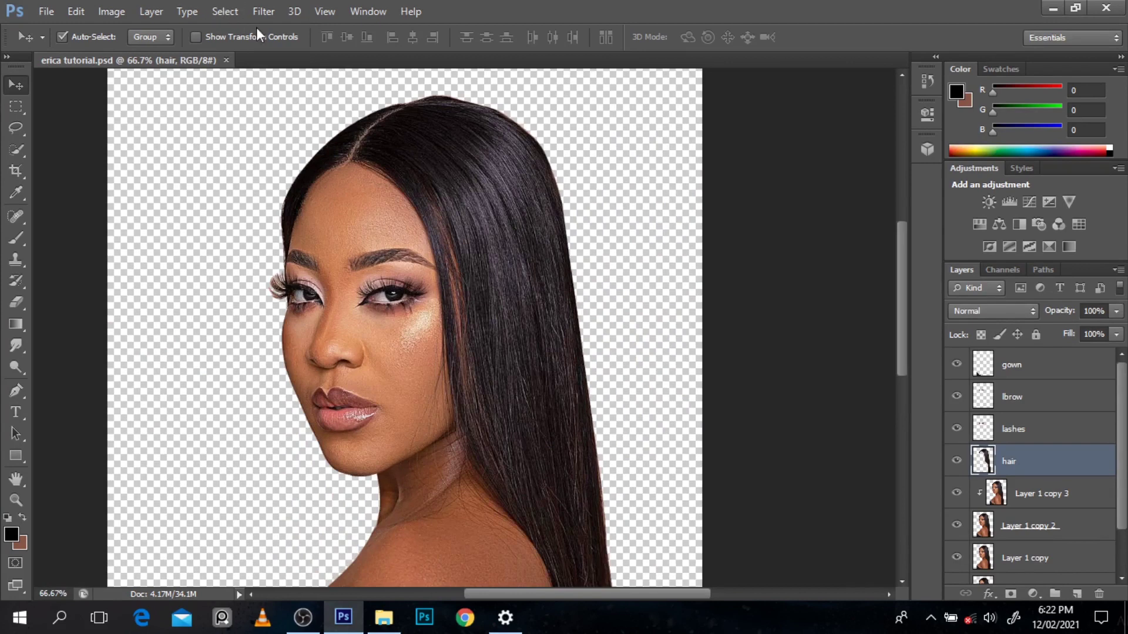
click(264, 11)
click(288, 139)
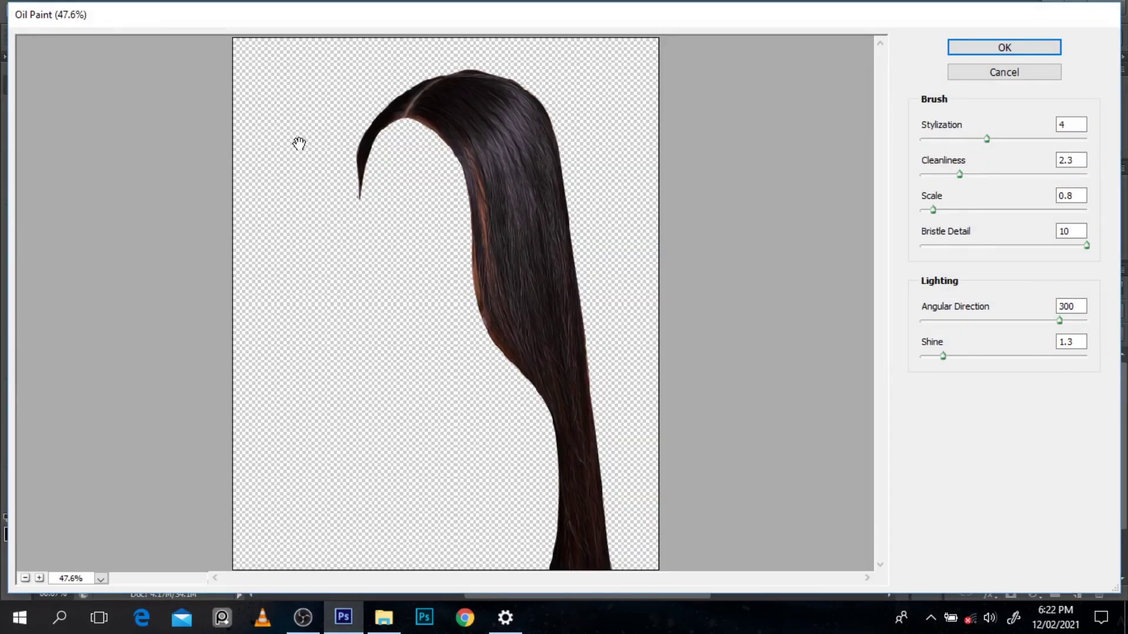
key(ctrl)
ctrl+click(416, 165)
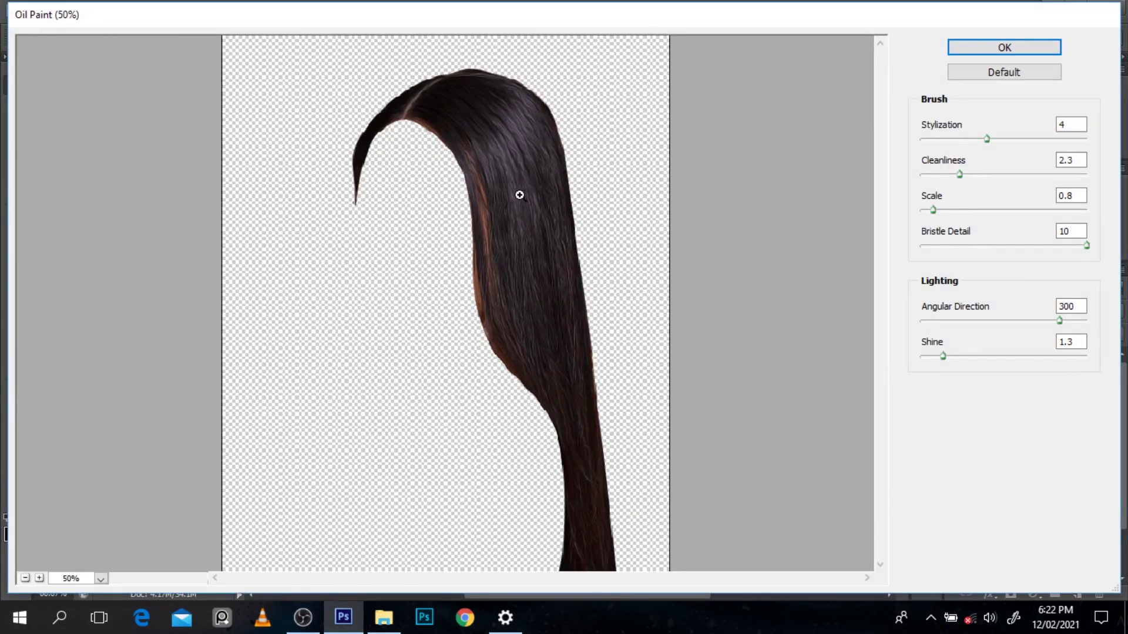
ctrl+click(491, 151)
ctrl+click(758, 343)
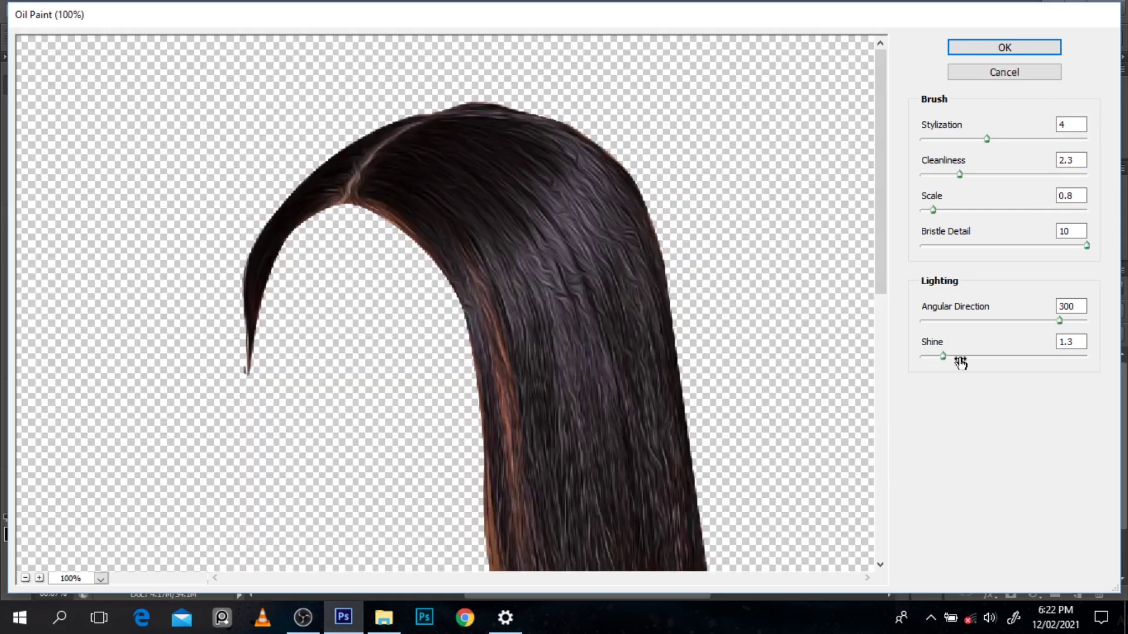
drag(943, 356, 917, 362)
drag(875, 259, 946, 238)
mouse_move(959, 175)
mouse_down()
mouse_move(993, 176)
mouse_move(928, 145)
mouse_move(974, 158)
mouse_up()
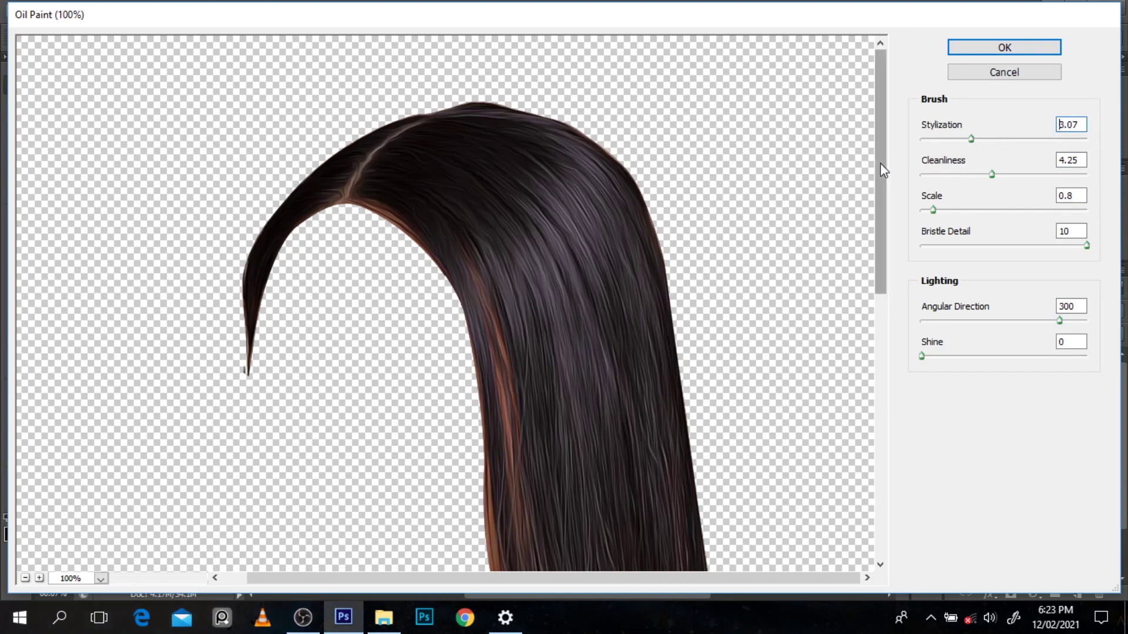
drag(880, 164, 889, 196)
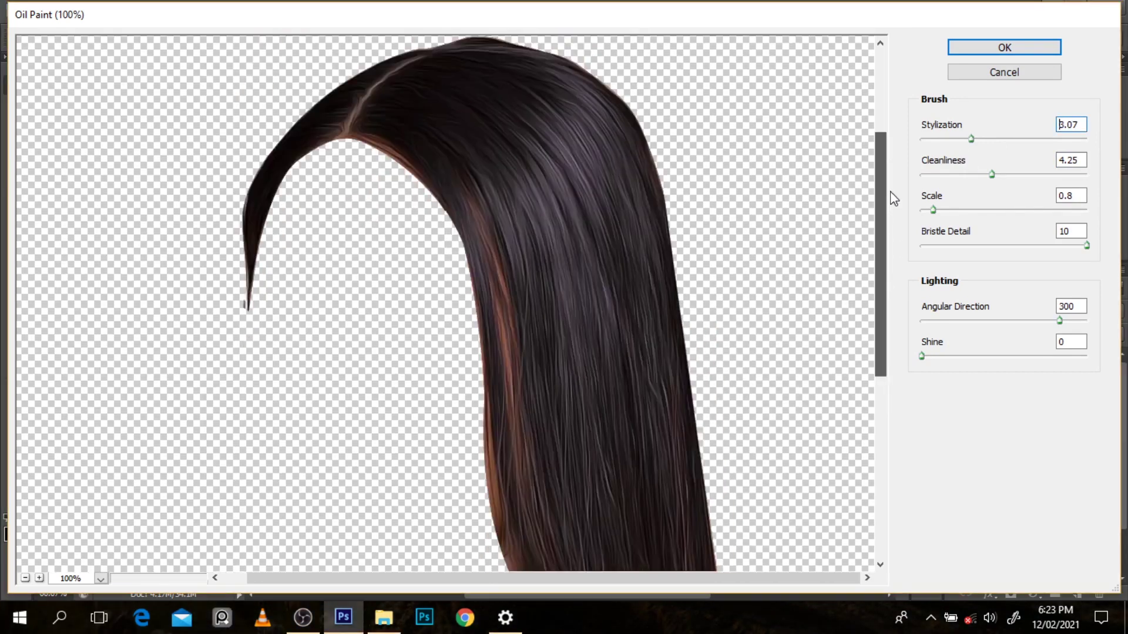
click(994, 46)
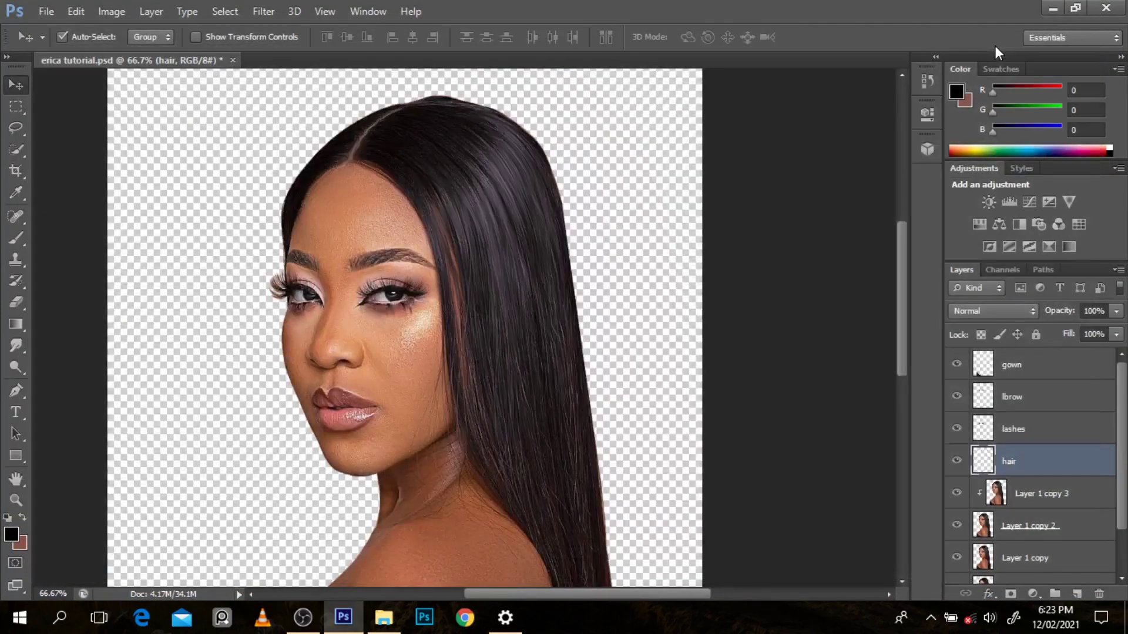
- Save the document, and apply the Oil Paint filter to the lbrow layer with Stylization 2.18 and Cleanliness 1.15
key(ctrl+s)
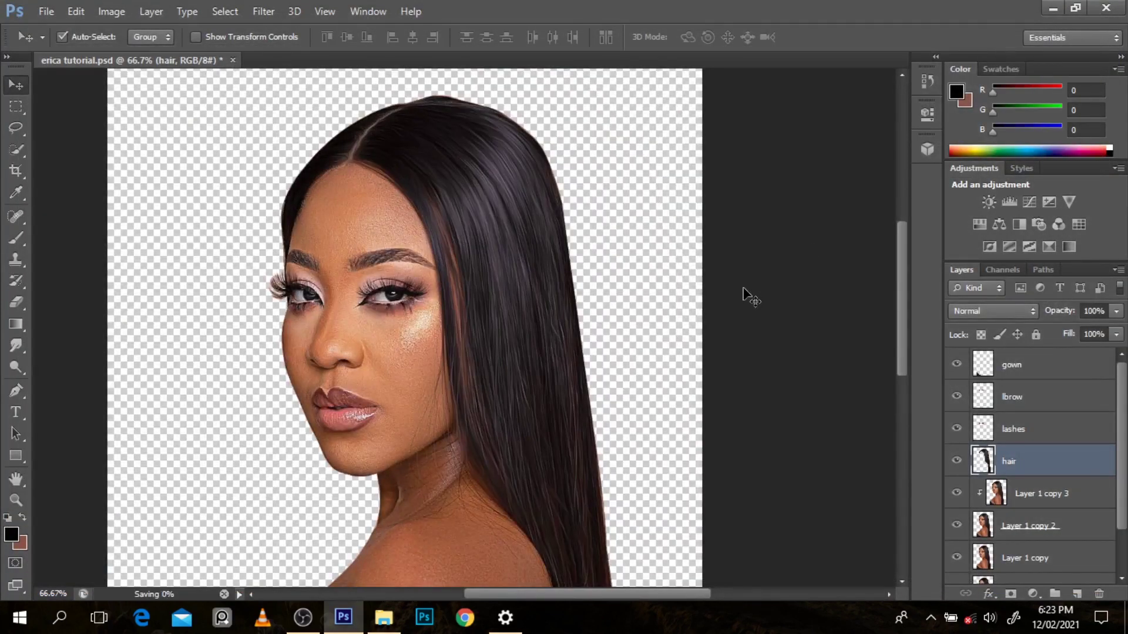
click(386, 257)
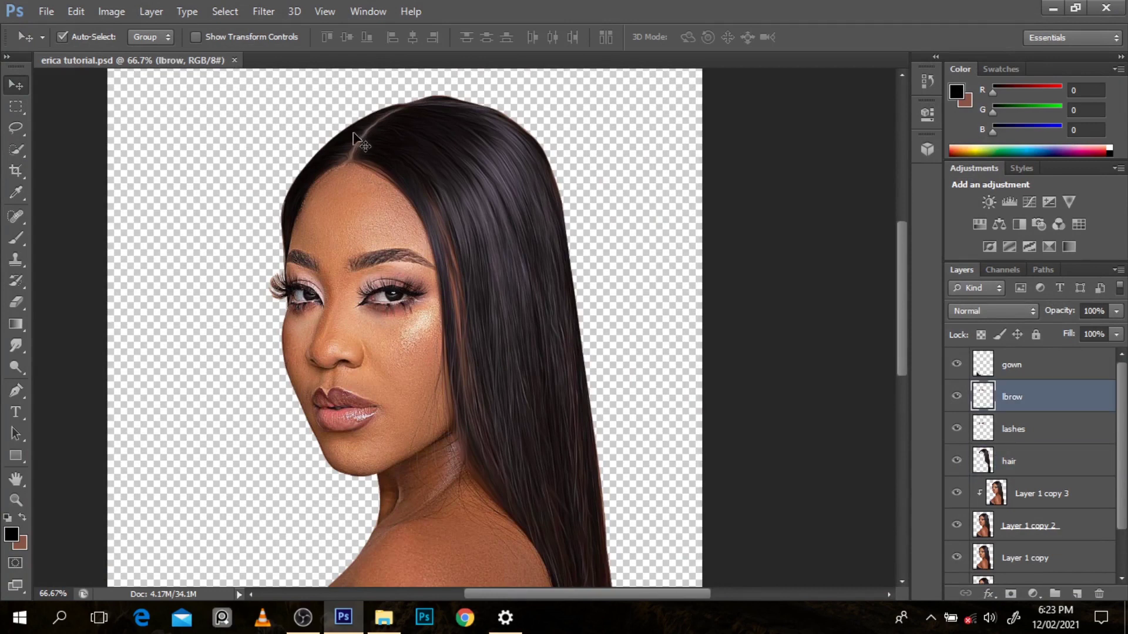
click(264, 11)
click(298, 141)
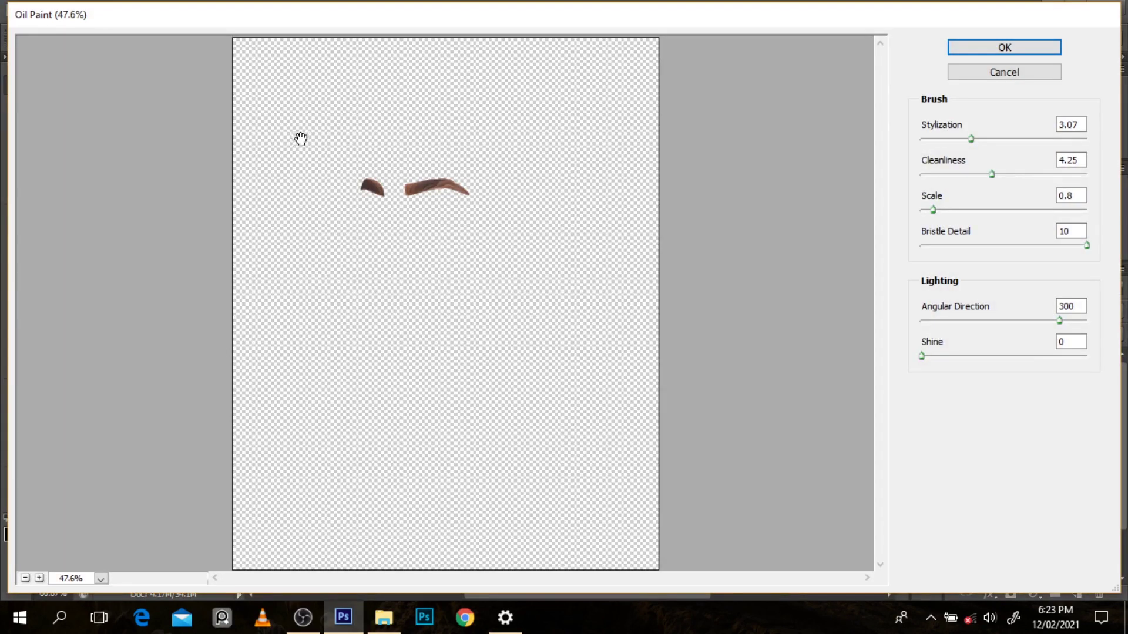
ctrl+click(356, 180)
ctrl+click(409, 229)
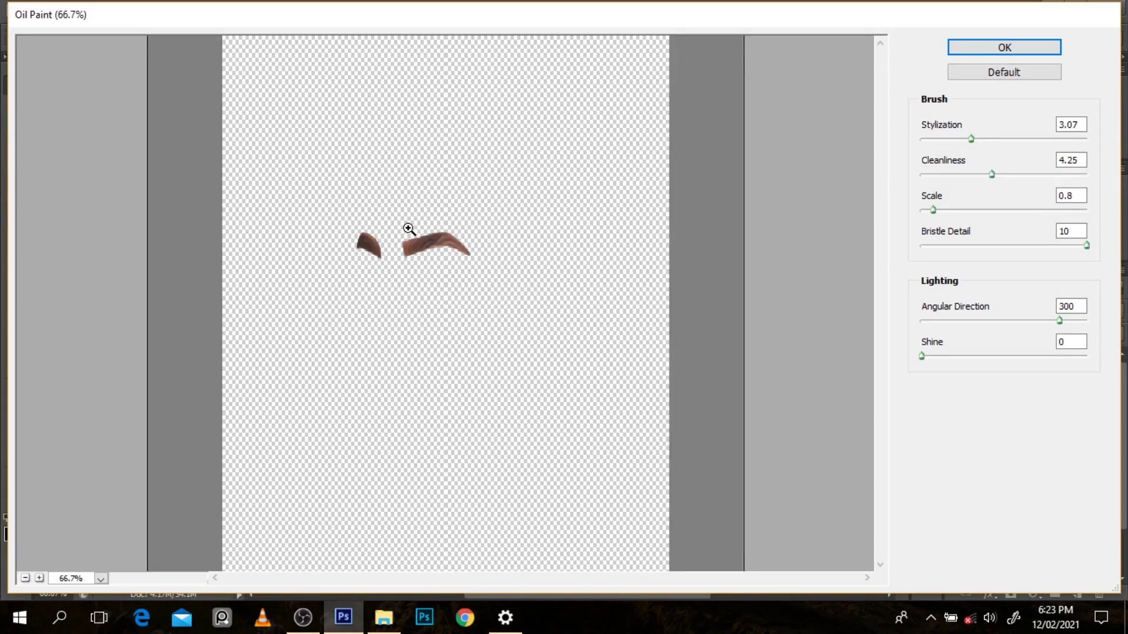
ctrl+click(411, 276)
ctrl+click(412, 276)
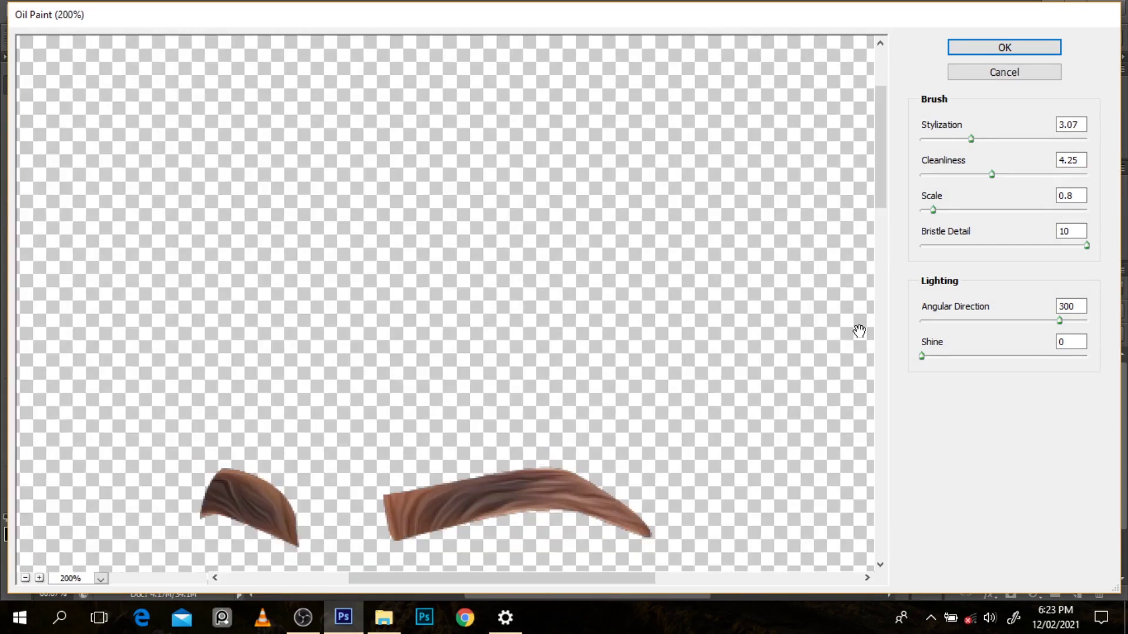
drag(876, 171, 887, 202)
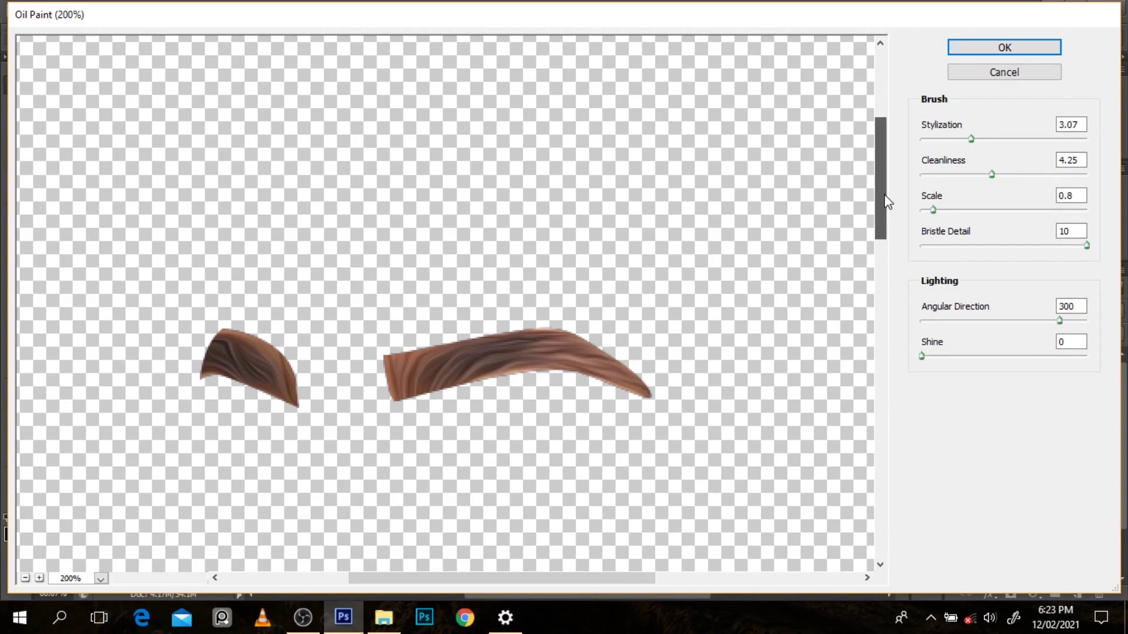
drag(973, 140, 942, 176)
click(992, 175)
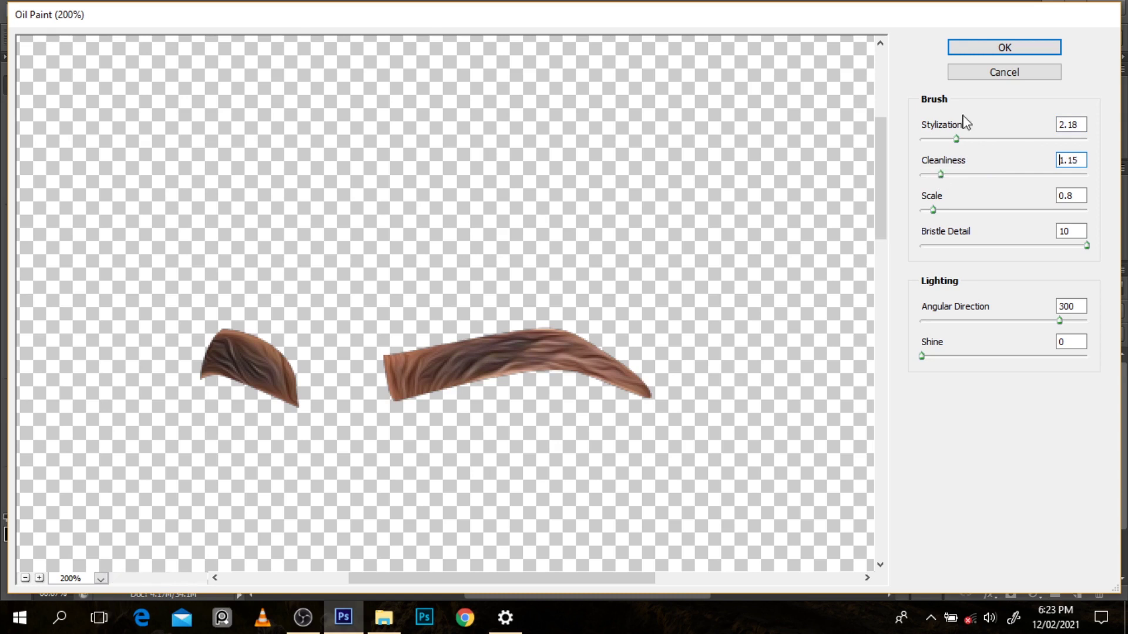
click(957, 46)
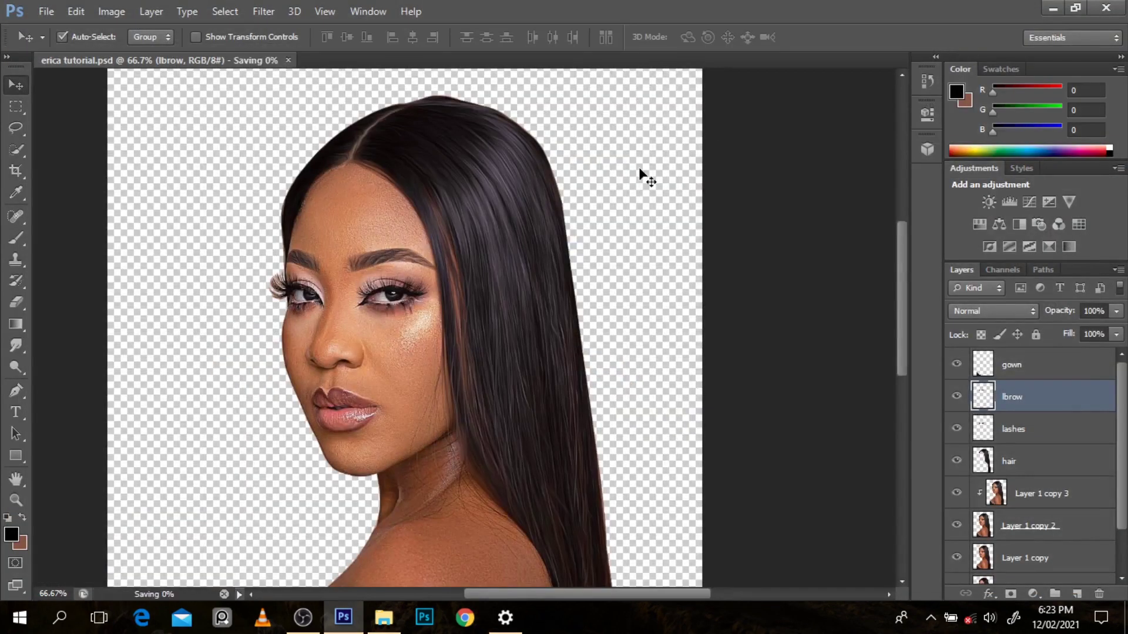
- Compare the eyebrows at close range before and after the Oil Paint filter by undoing and restoring it
scroll(365, 262, up, 3)
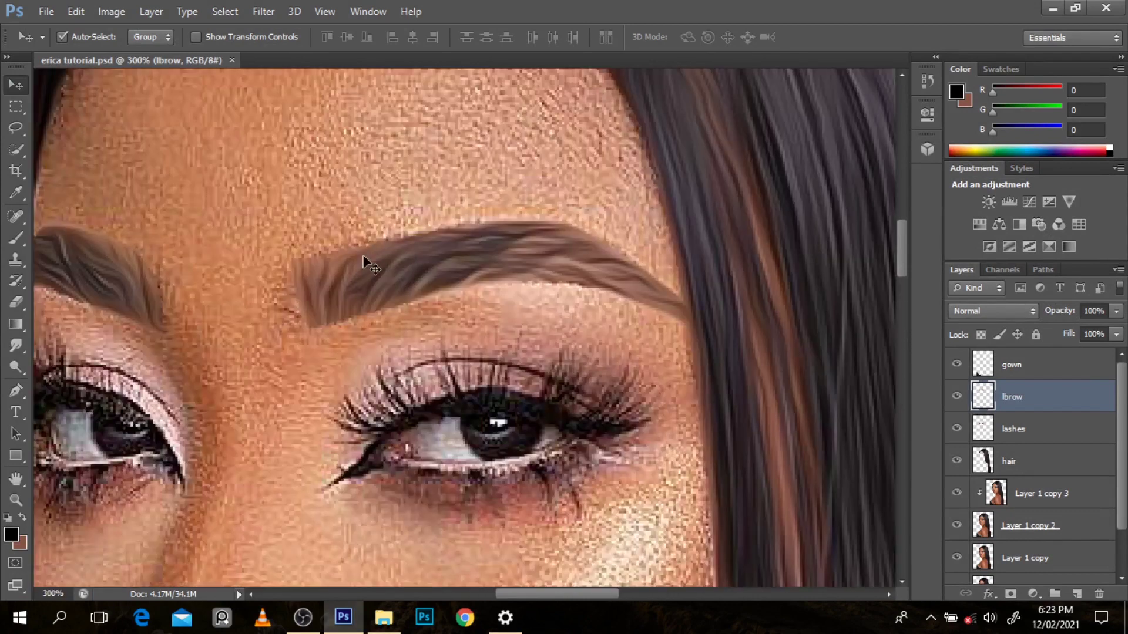
key(ctrl+z)
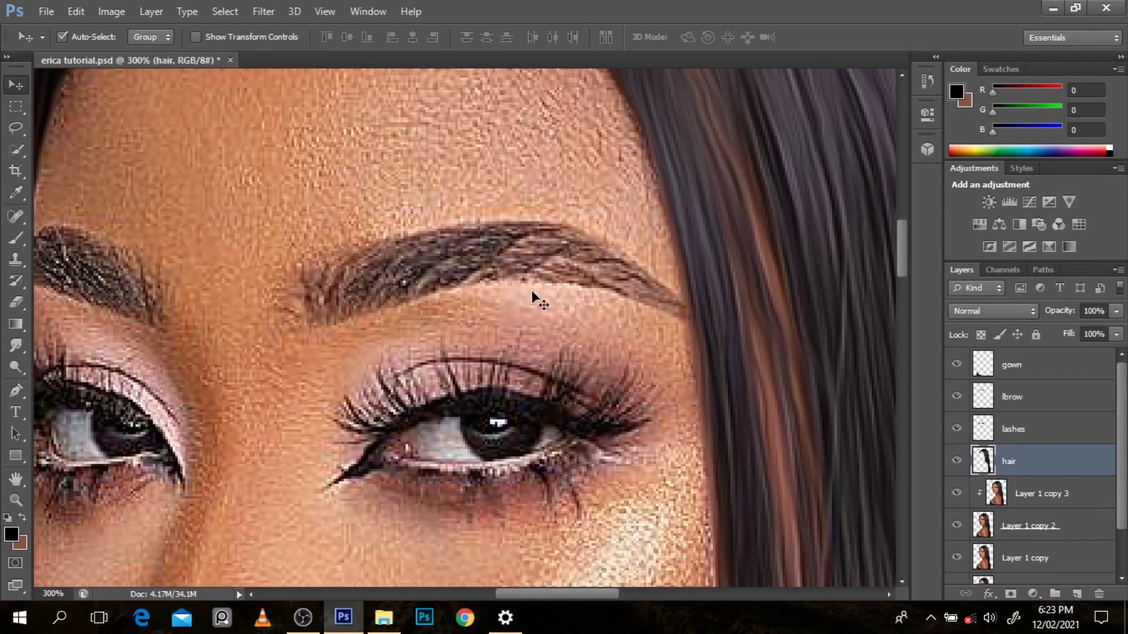
key(ctrl+z)
- Apply the Oil Paint filter to the lashes layer with slightly reduced Stylization and Cleanliness, and save the document
click(487, 417)
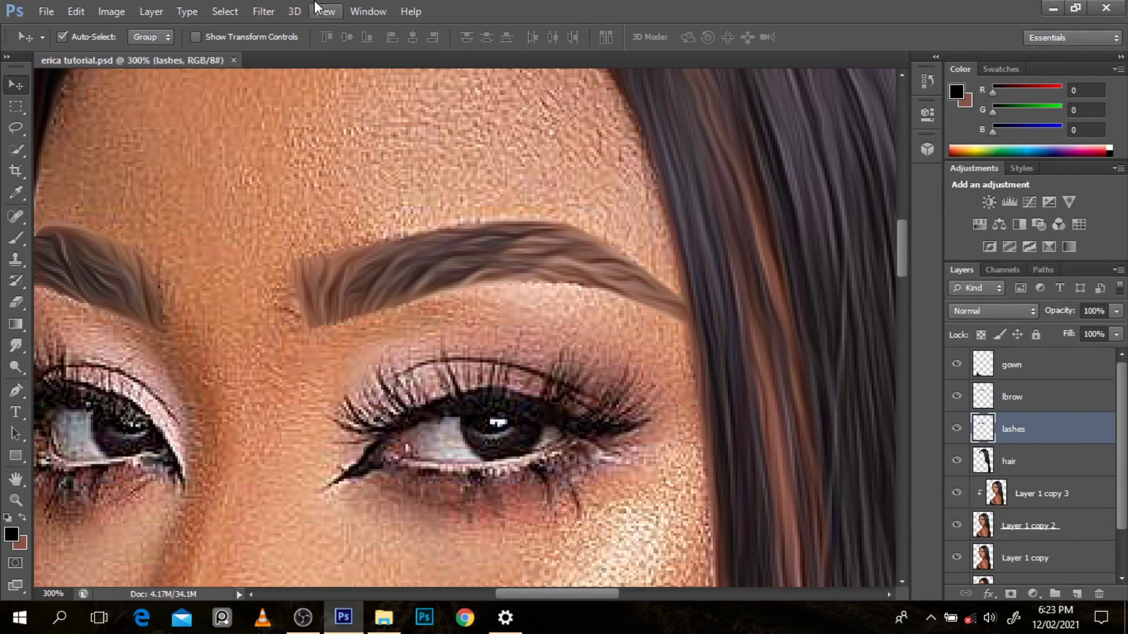
click(263, 11)
click(306, 141)
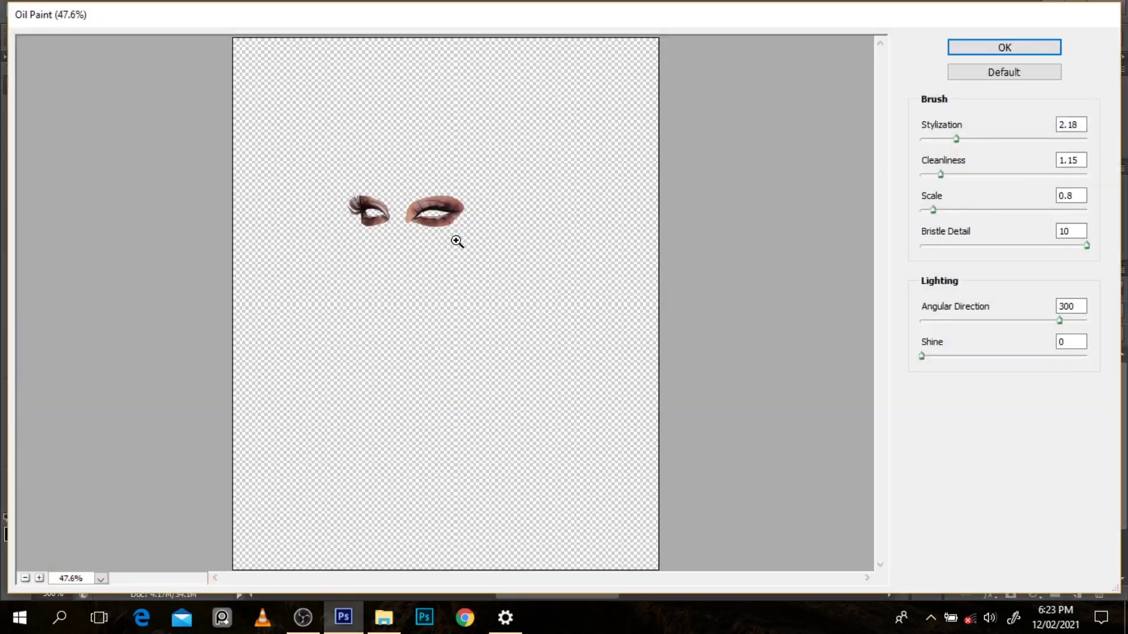
ctrl+click(457, 241)
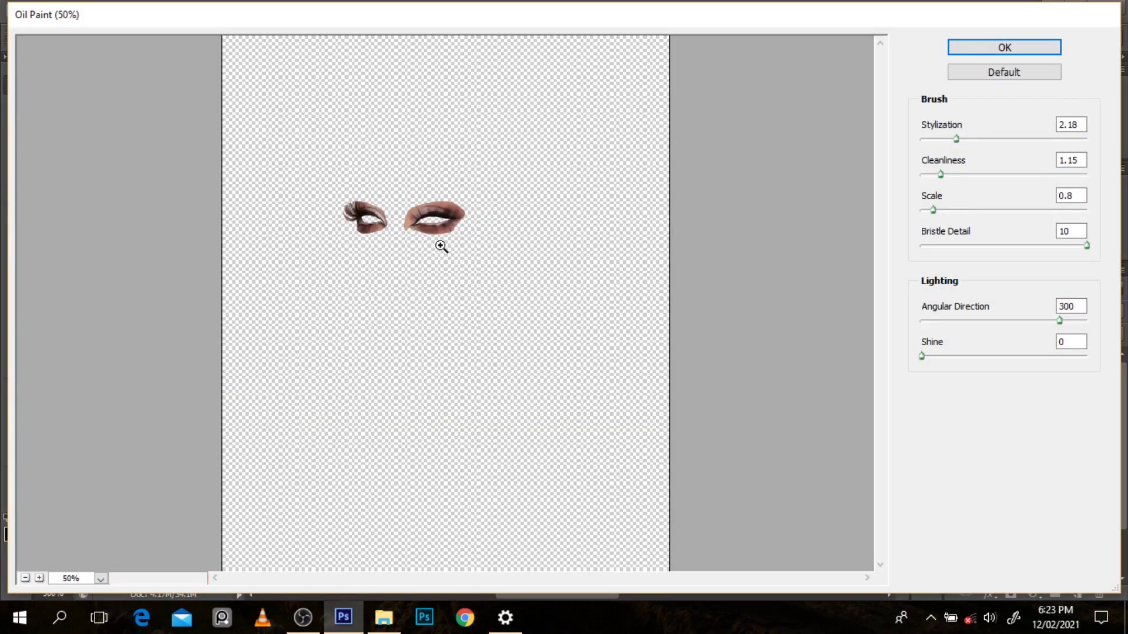
ctrl+click(394, 230)
ctrl+click(348, 302)
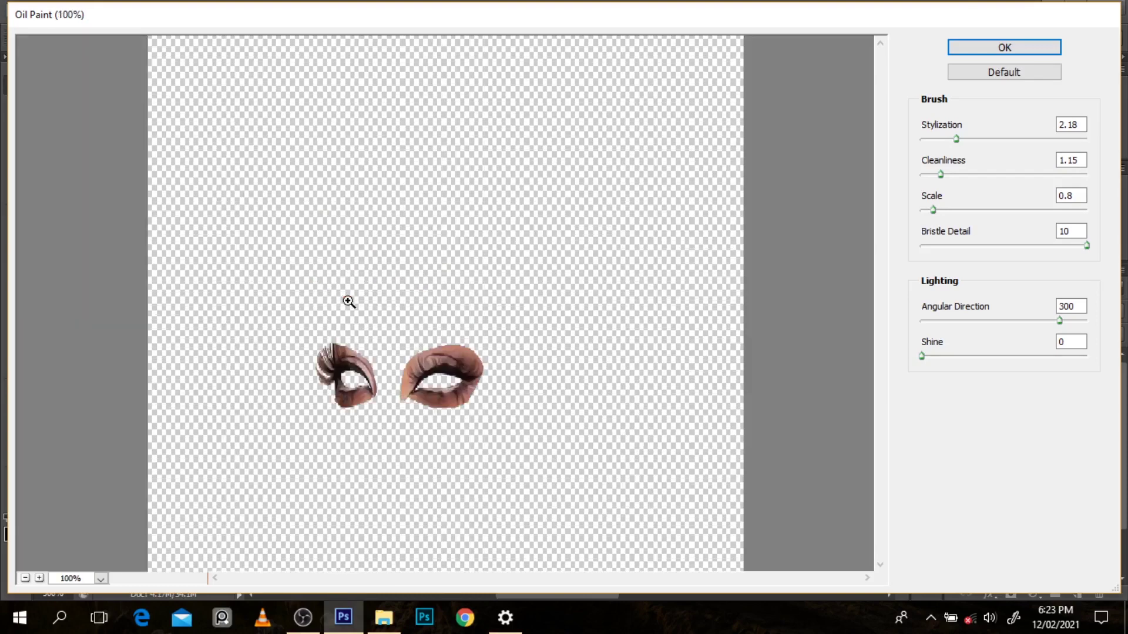
ctrl+click(390, 387)
ctrl+click(340, 352)
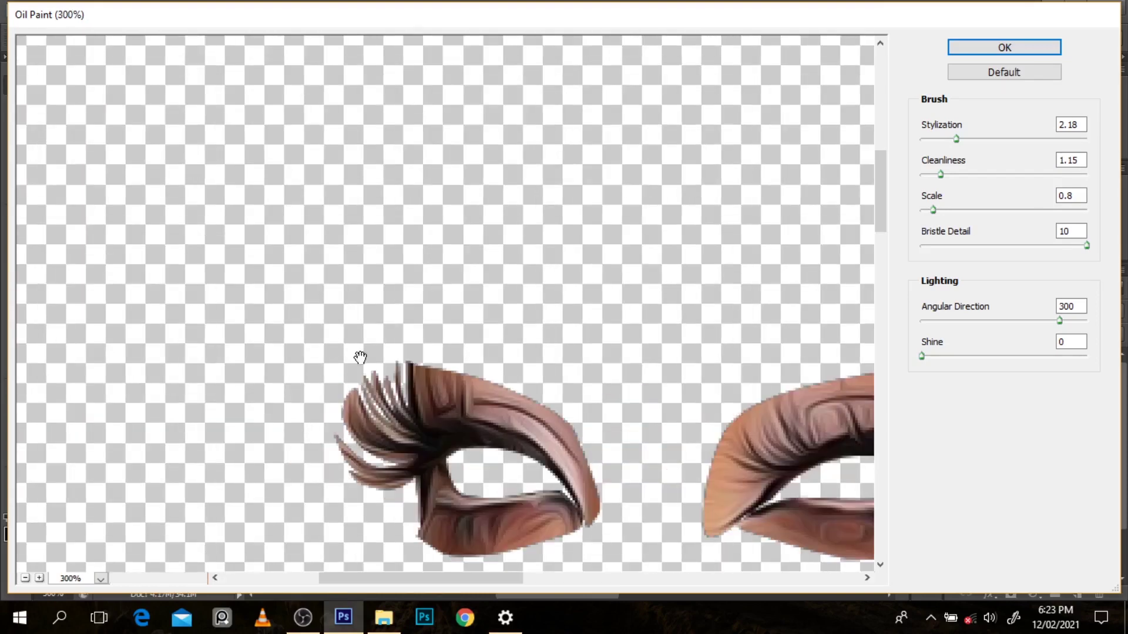
alt+click(608, 444)
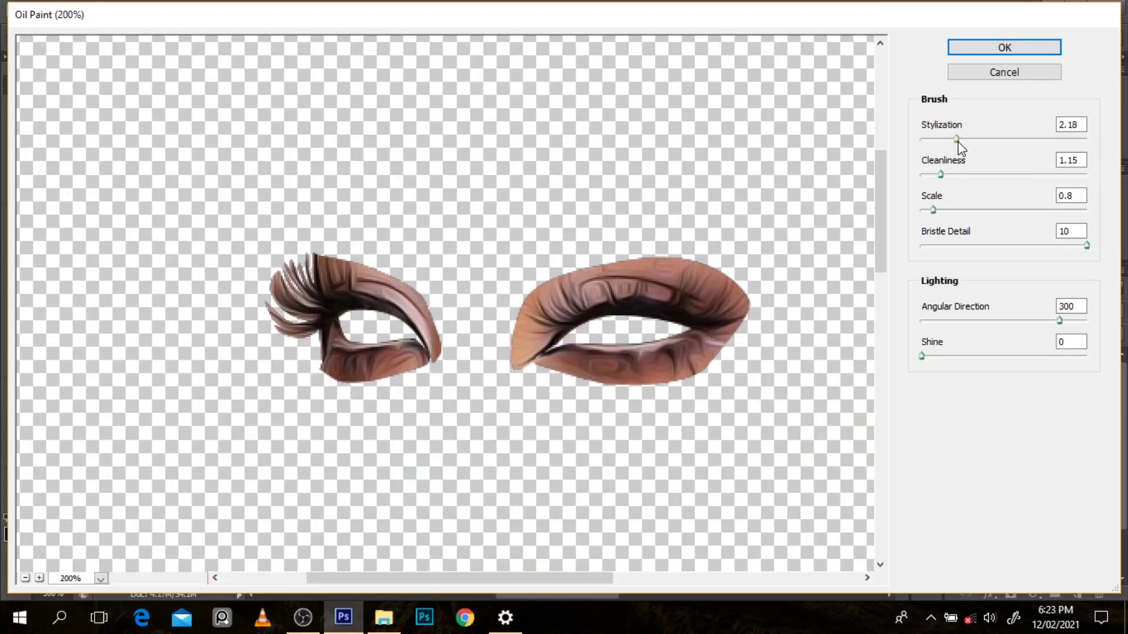
mouse_move(958, 140)
mouse_down()
mouse_move(926, 149)
mouse_move(951, 149)
mouse_up()
mouse_move(941, 181)
mouse_down()
mouse_move(925, 183)
mouse_move(937, 179)
mouse_up()
click(967, 55)
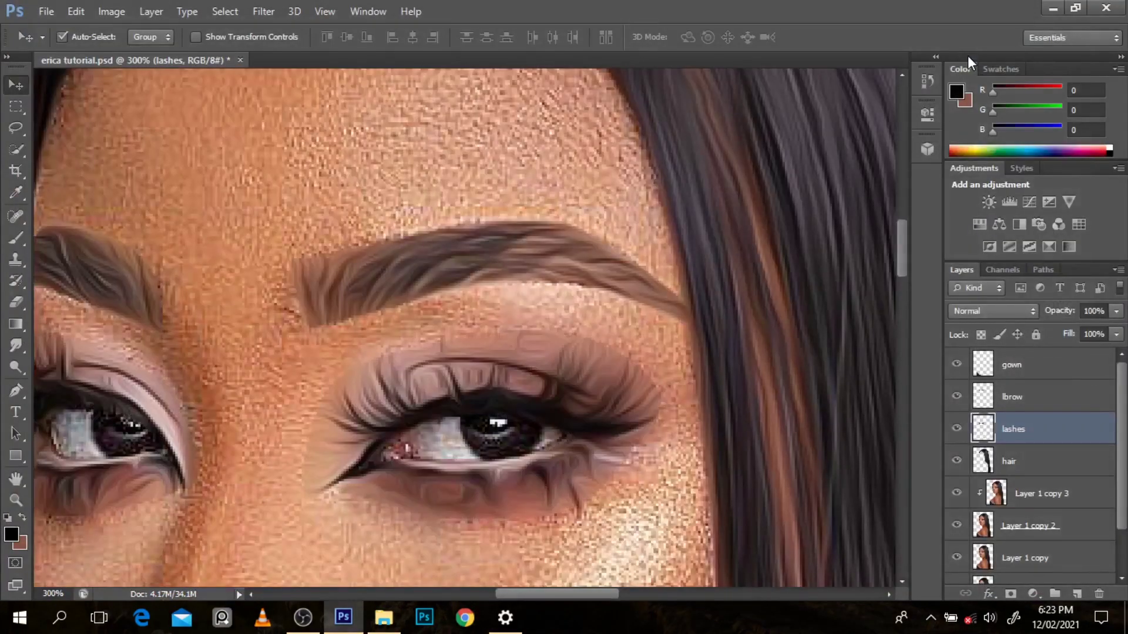
key(ctrl+s)
- Review the filtered brows, lashes and hair over the wider portrait, and examine the face and lips at 100%
scroll(820, 207, down, 4)
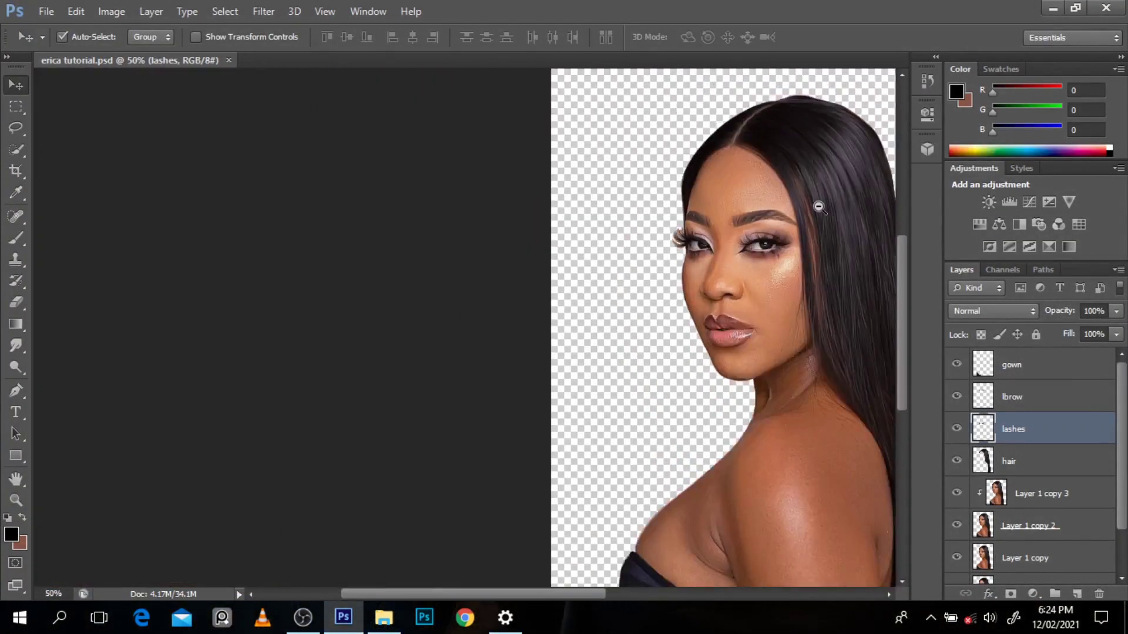
alt+click(820, 207)
ctrl+click(495, 322)
ctrl+click(411, 311)
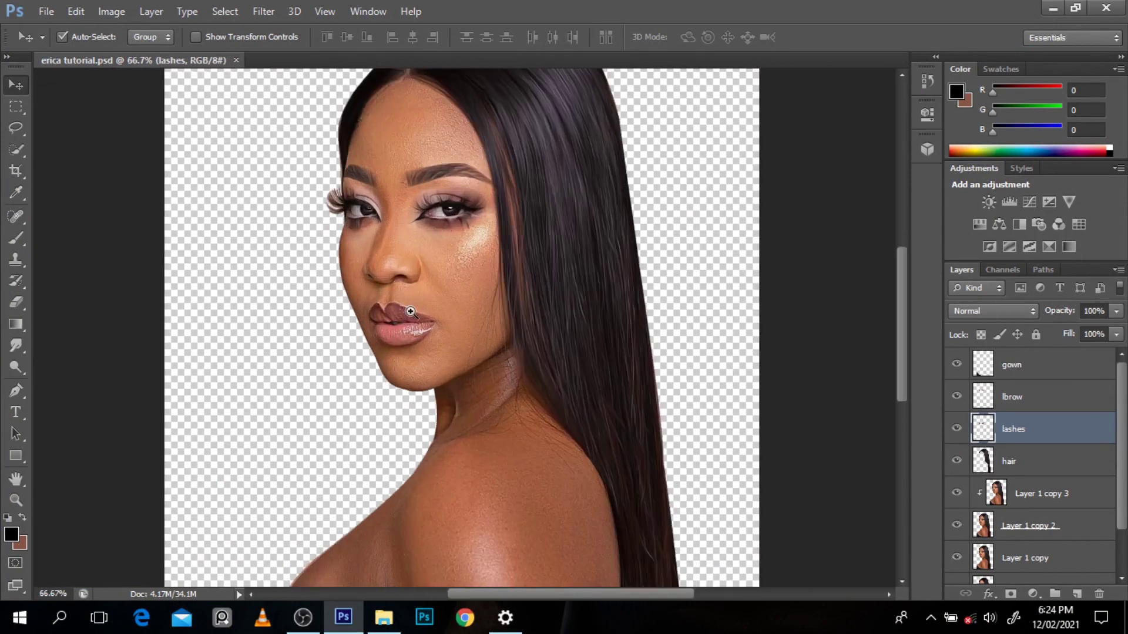
ctrl+click(410, 312)
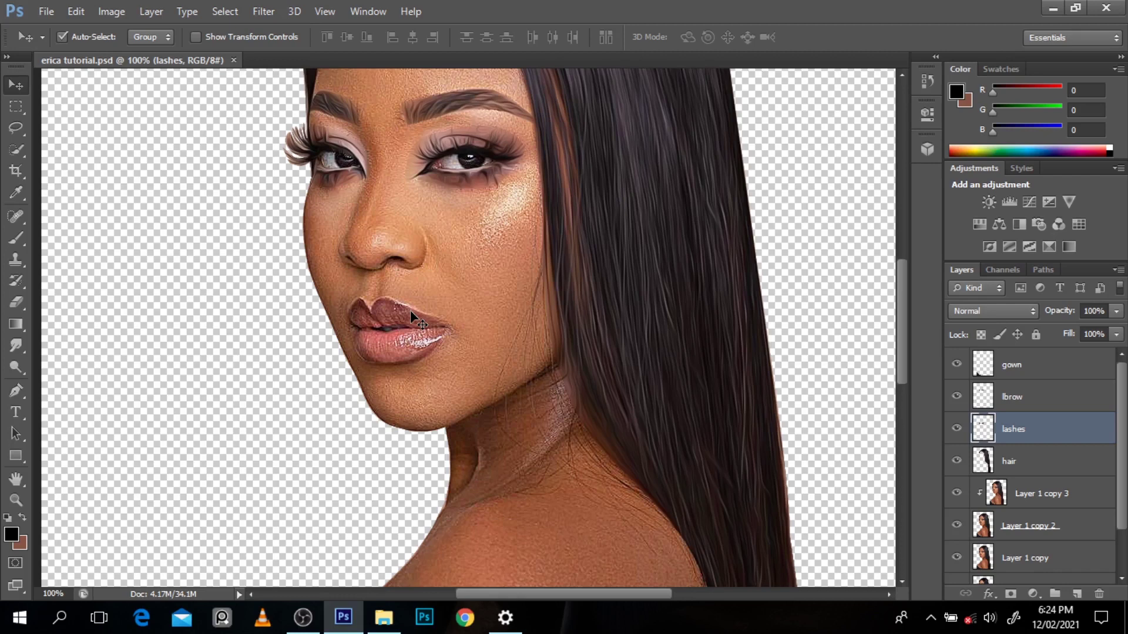
key(p)
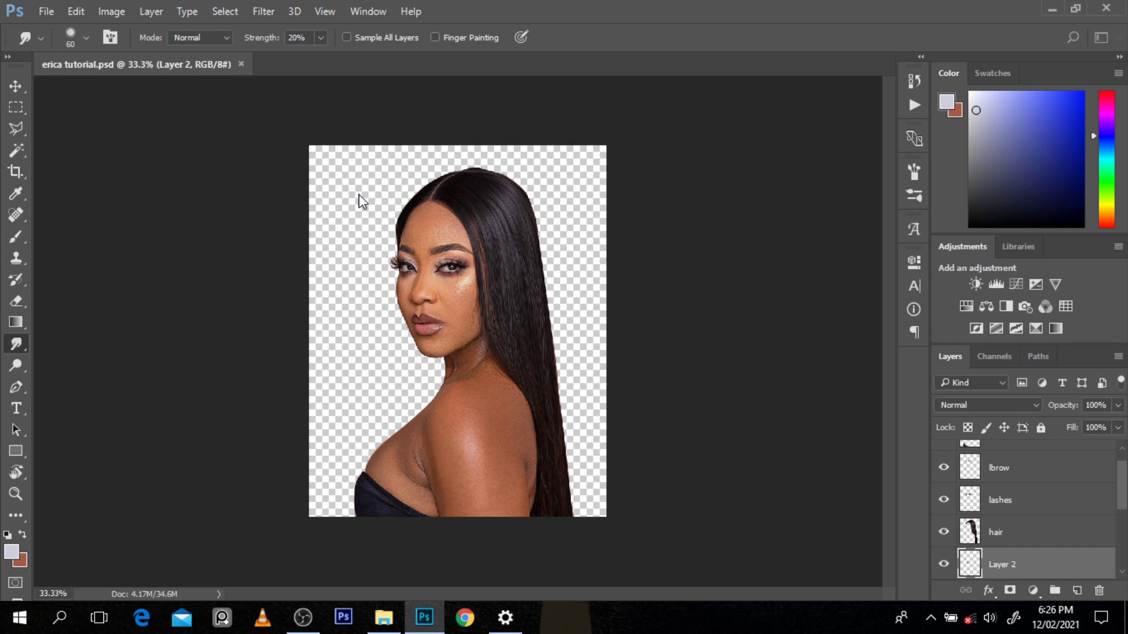
- Open the Image Size settings with the Move tool active, and examine the pixel quality around the eye at 600% magnification
scroll(468, 212, up, 1)
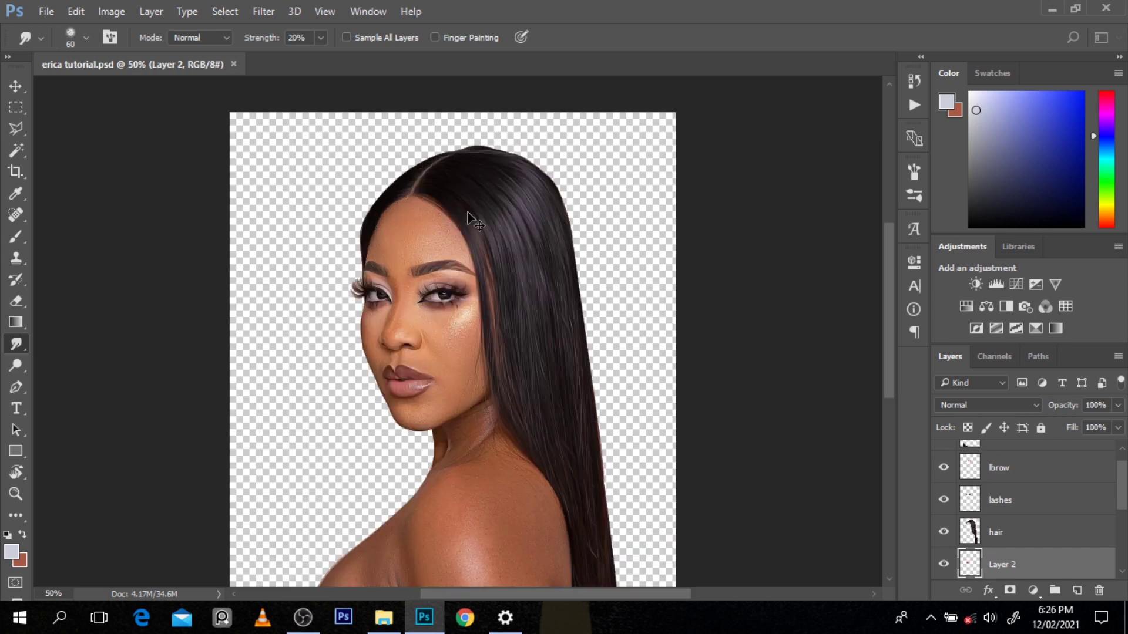
key(v)
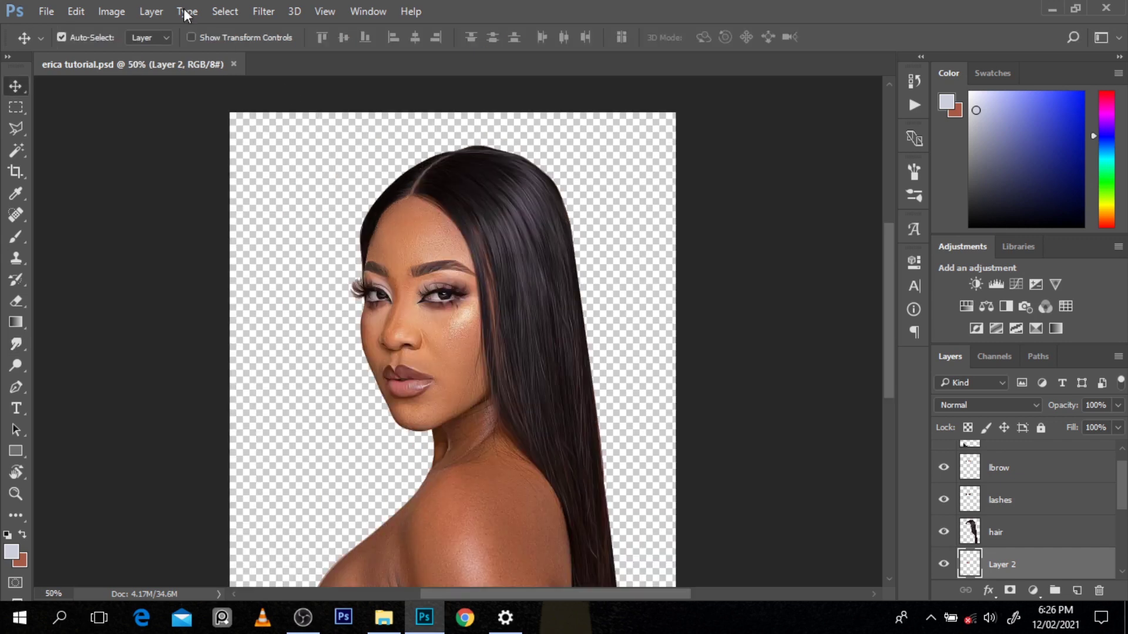
click(113, 11)
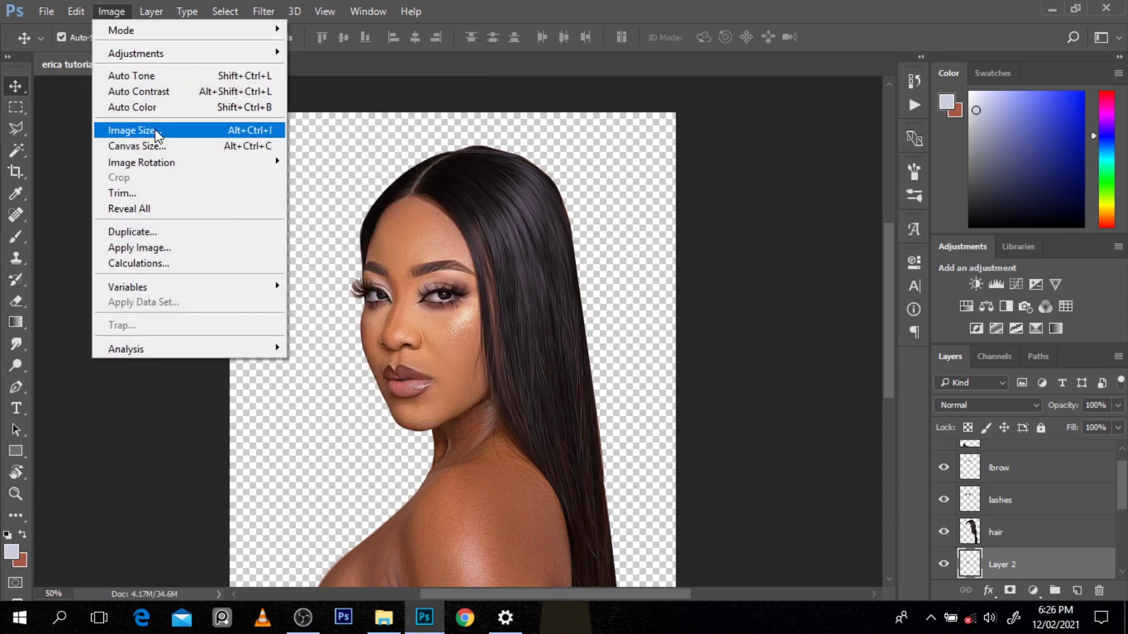
click(158, 134)
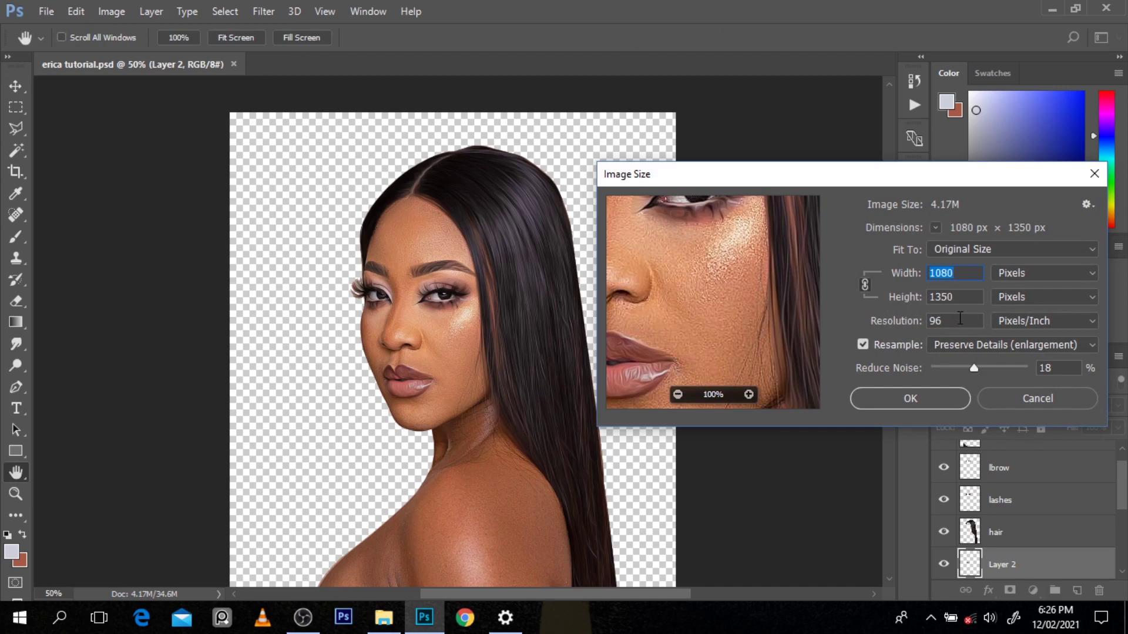
ctrl+click(537, 249)
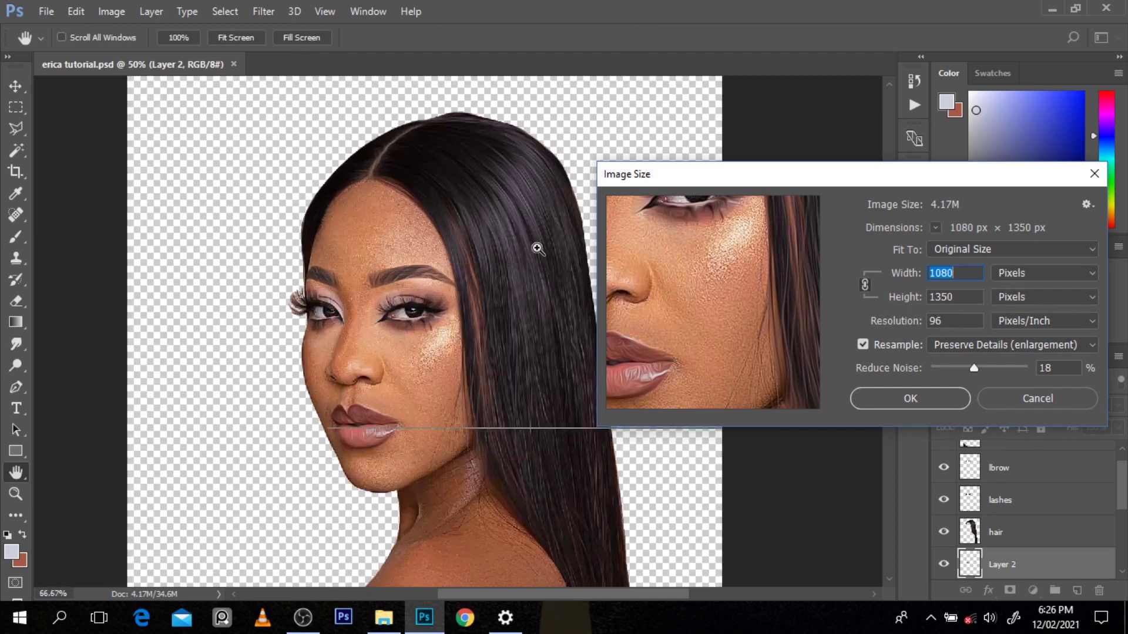
ctrl+click(537, 249)
ctrl+click(374, 334)
ctrl+click(255, 293)
ctrl+click(255, 293)
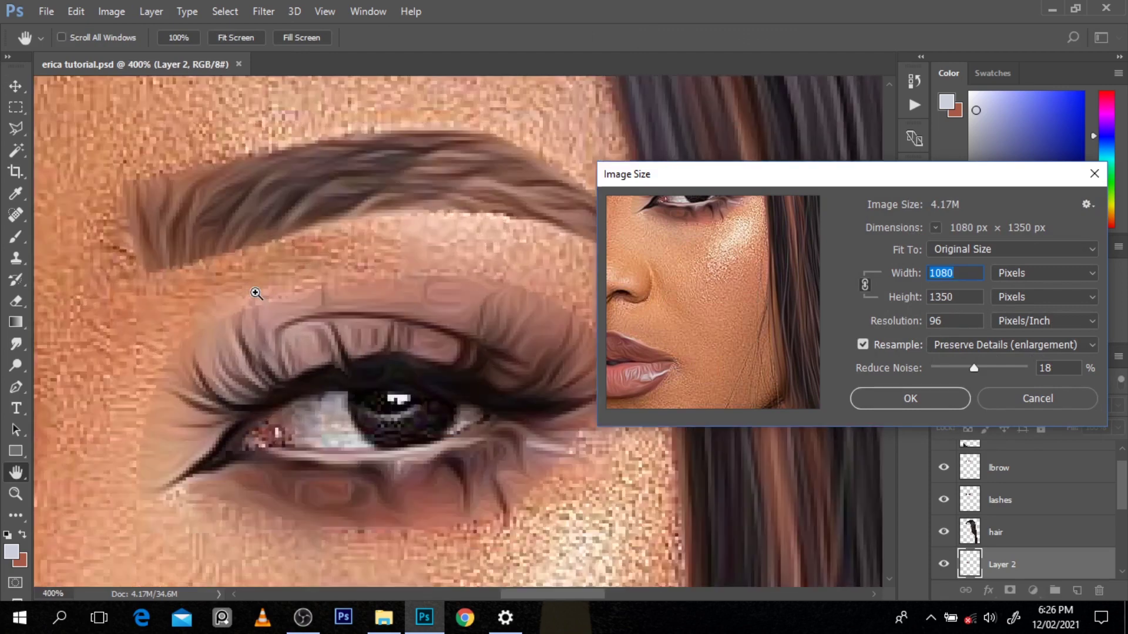
ctrl+click(255, 294)
ctrl+click(389, 421)
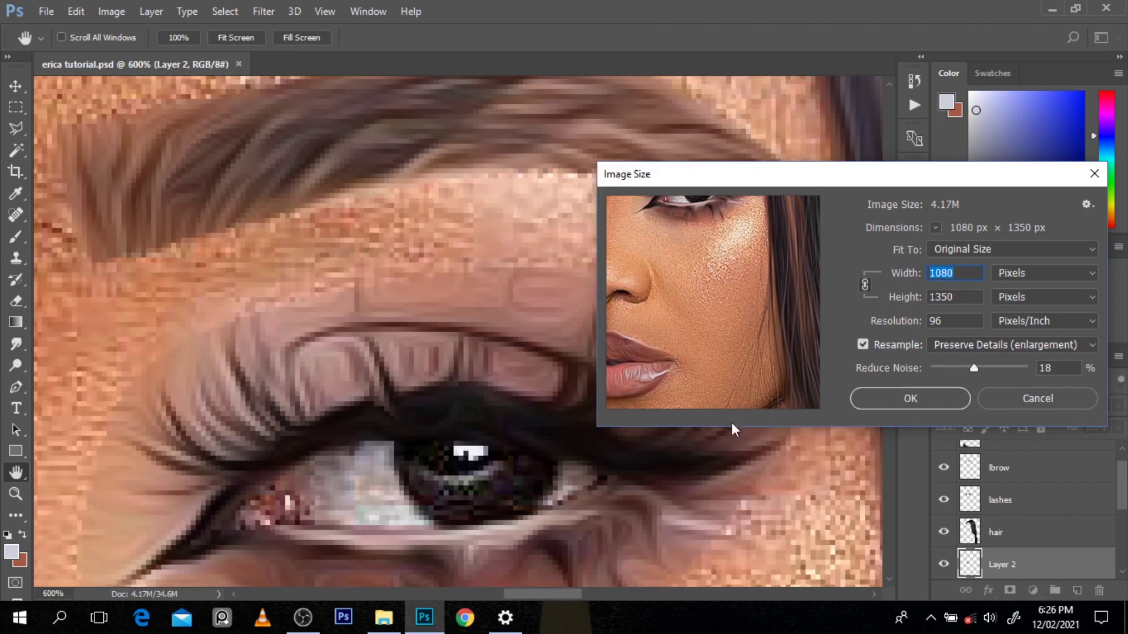
- Resize the image to a resolution of 300 Pixels/Inch and a height of 3219 pixels, keeping the proportions
double_click(959, 320)
text(300)
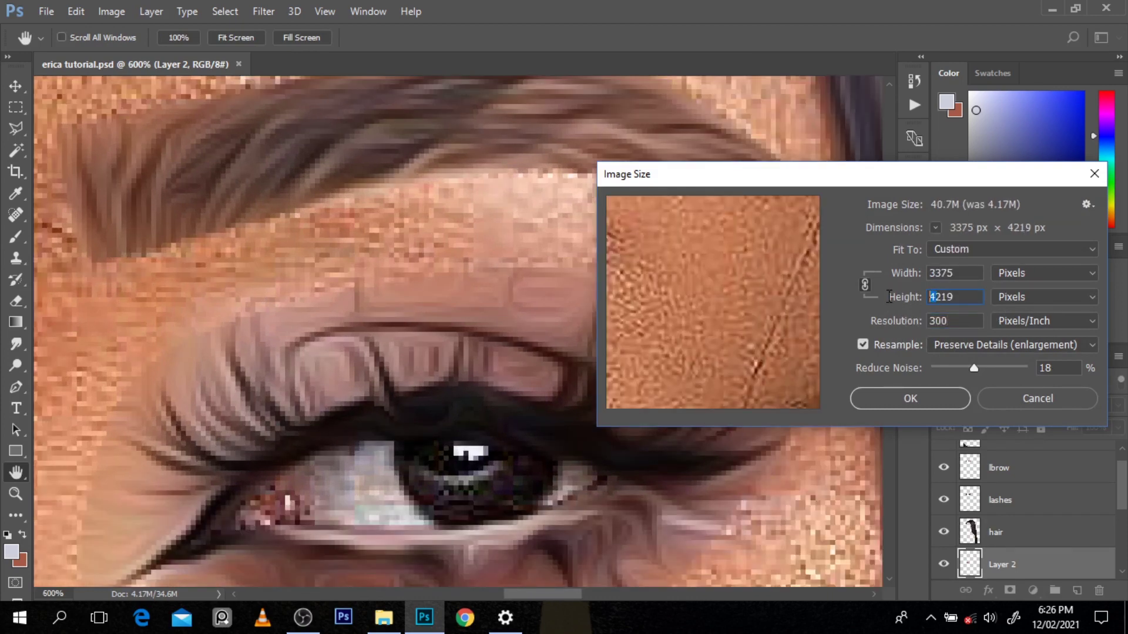
text(3)
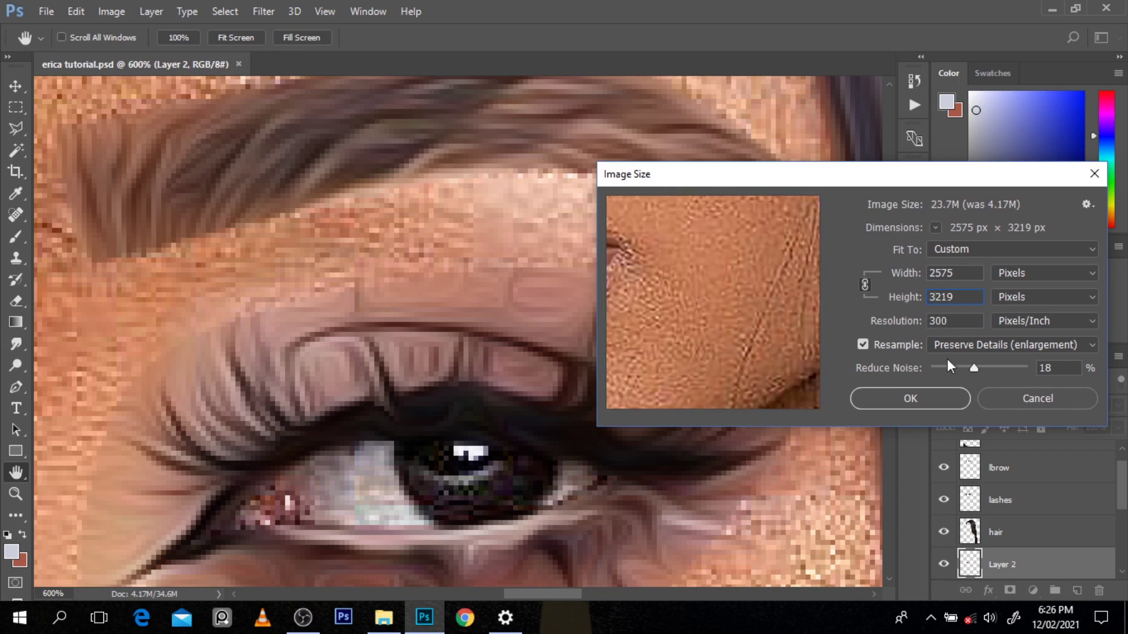
click(922, 398)
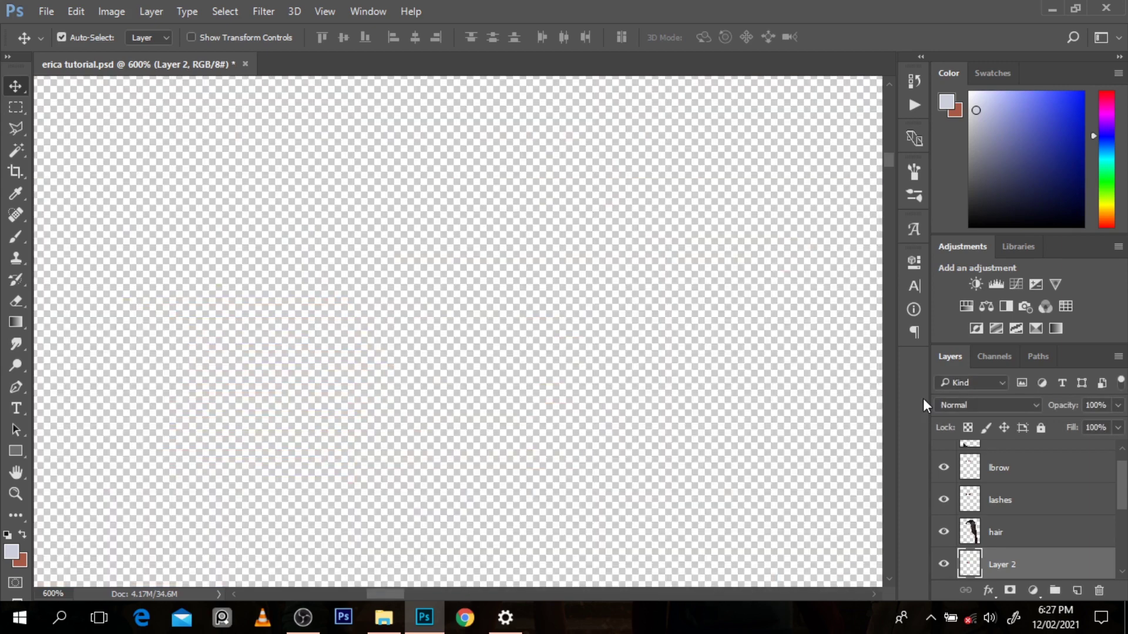
- Examine the resized image, from the whole portrait down to the detail of the eye at 400% magnification
key(ctrl+alt+space)
scroll(826, 262, down, 7)
scroll(826, 262, down, 3)
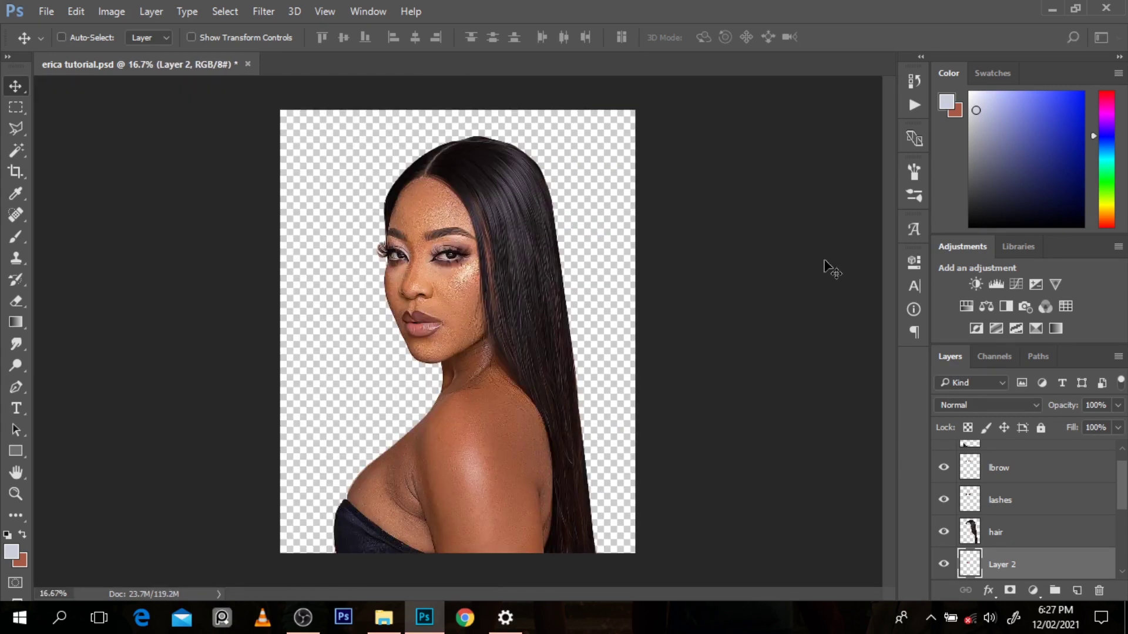
scroll(422, 254, up, 3)
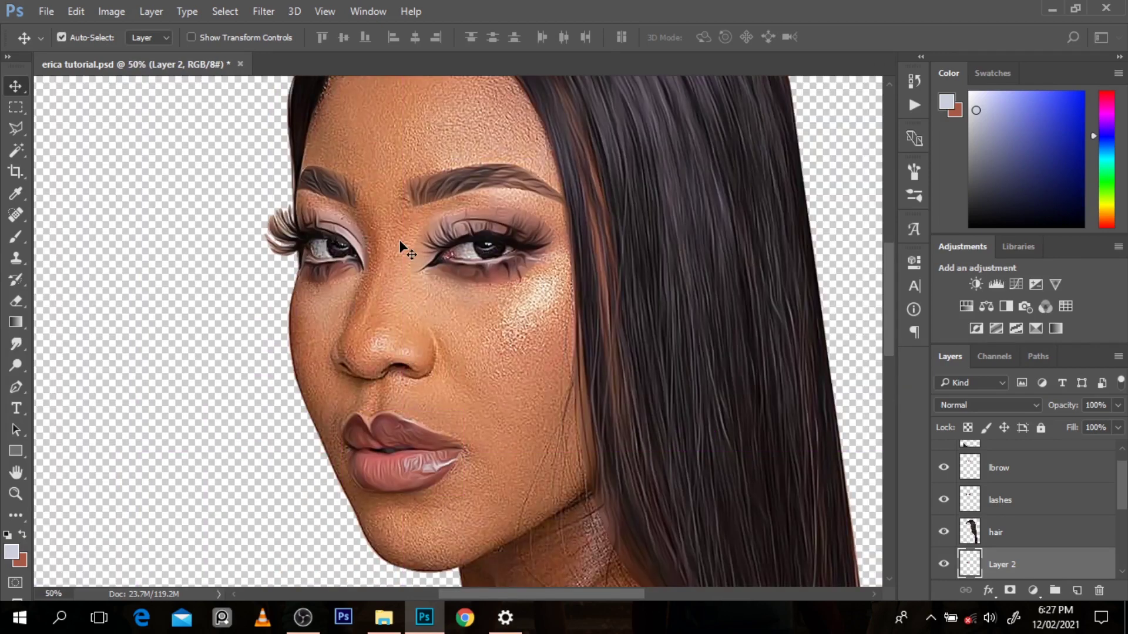
key(p)
key(v)
scroll(490, 313, up, 1)
scroll(490, 313, up, 4)
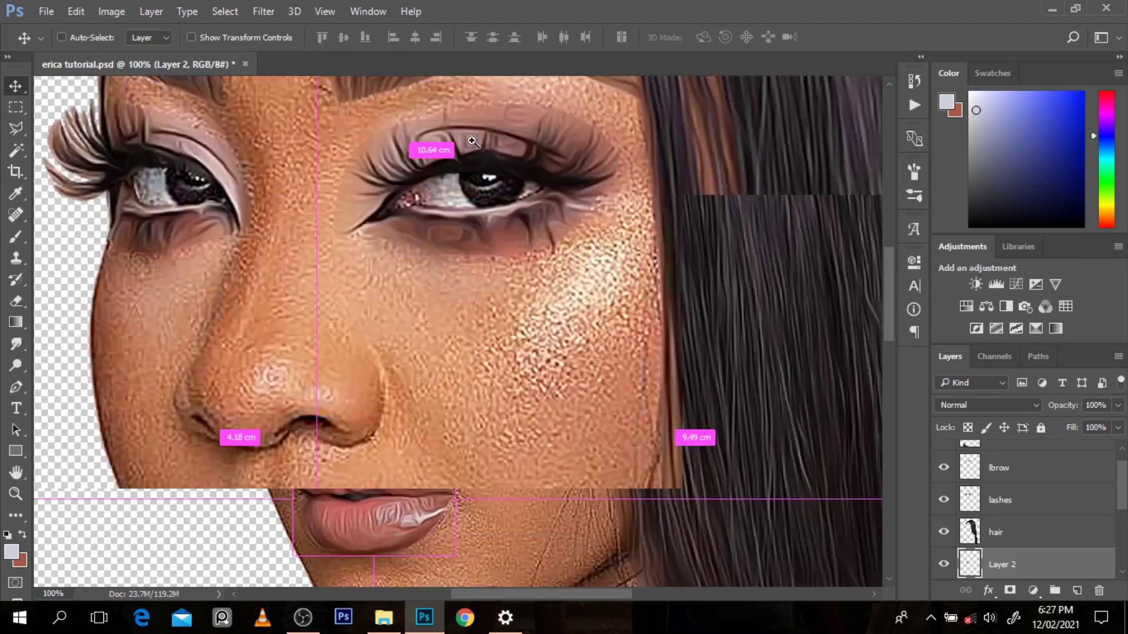
scroll(488, 189, up, 1)
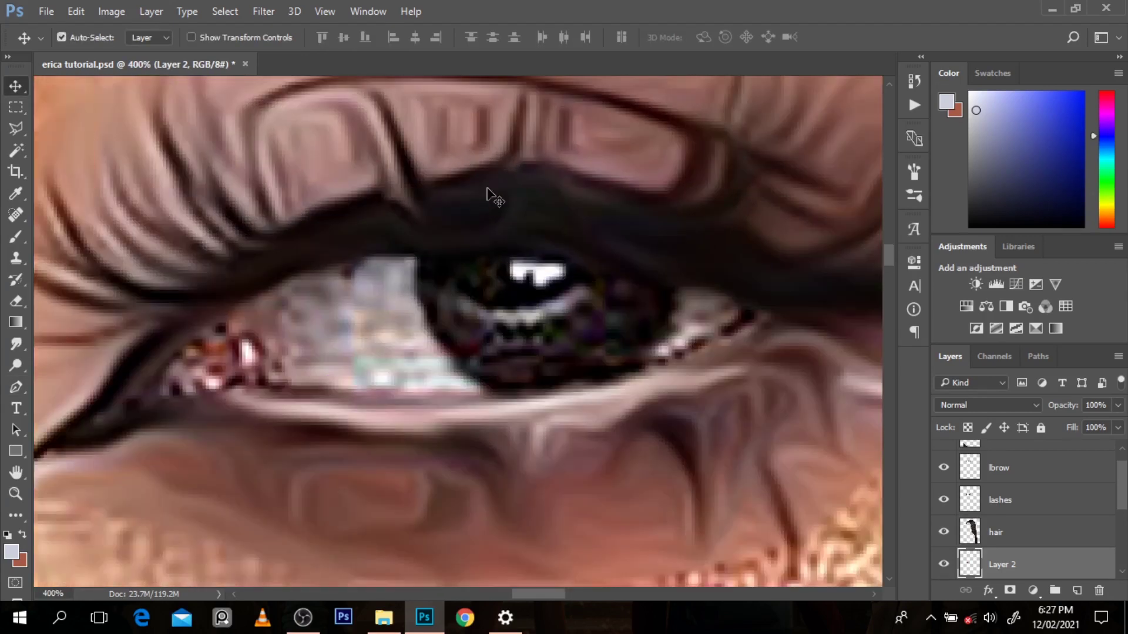
- Stamp the lbrow, lashes, hair and Layer 2 layers into one new merged layer, leaving out the gown layer
scroll(525, 262, right, 5)
scroll(525, 261, left, 5)
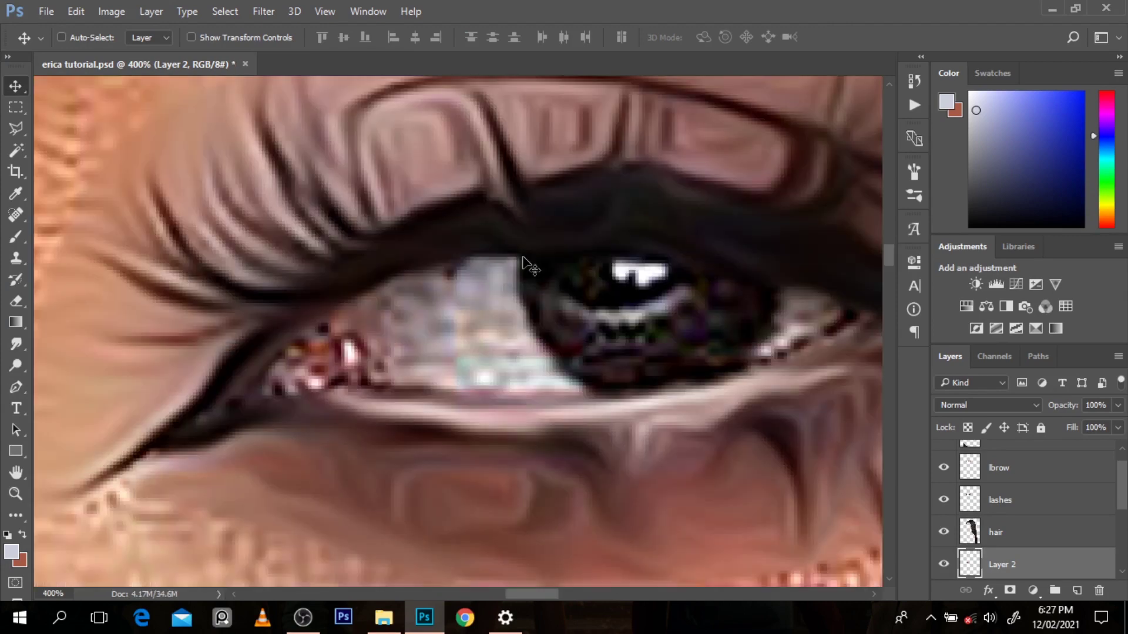
scroll(592, 324, down, 4)
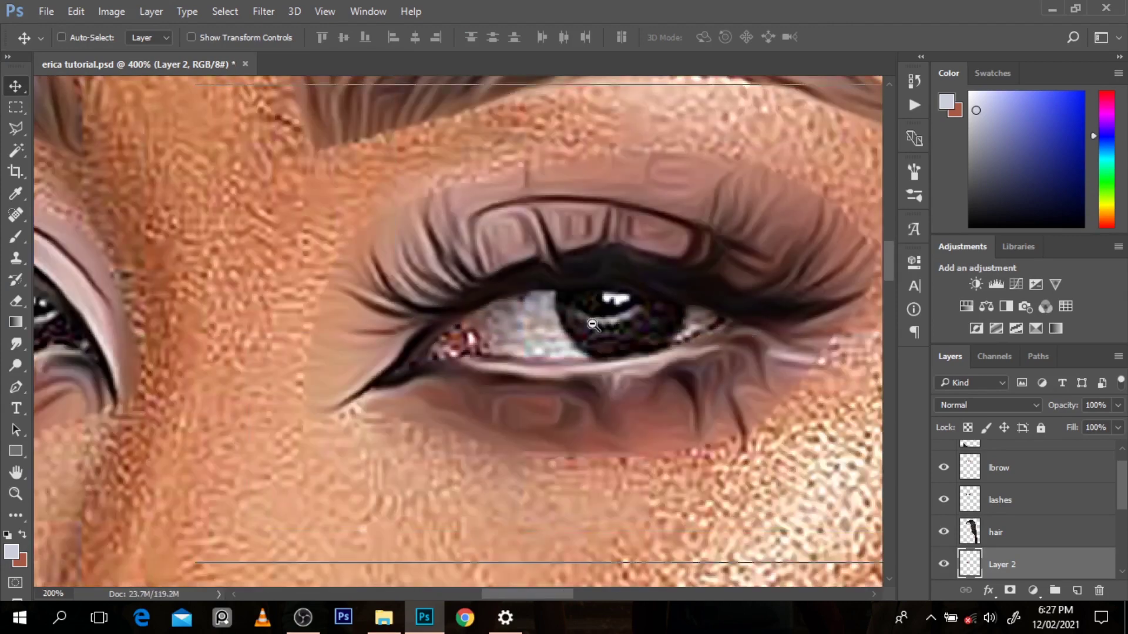
scroll(592, 323, down, 2)
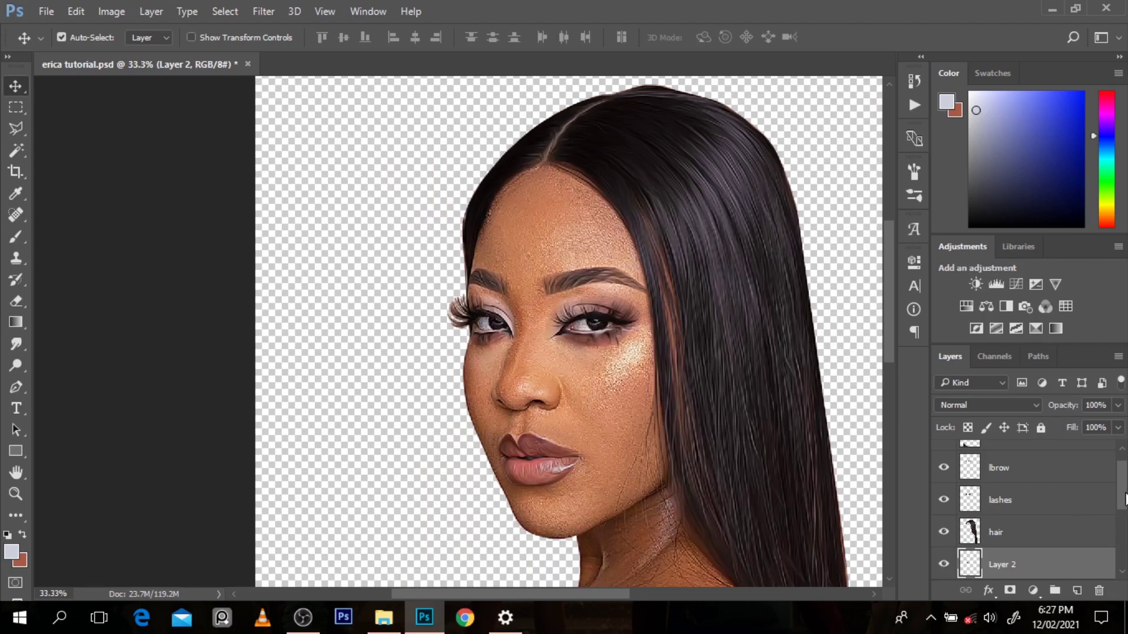
scroll(1048, 503, down, 3)
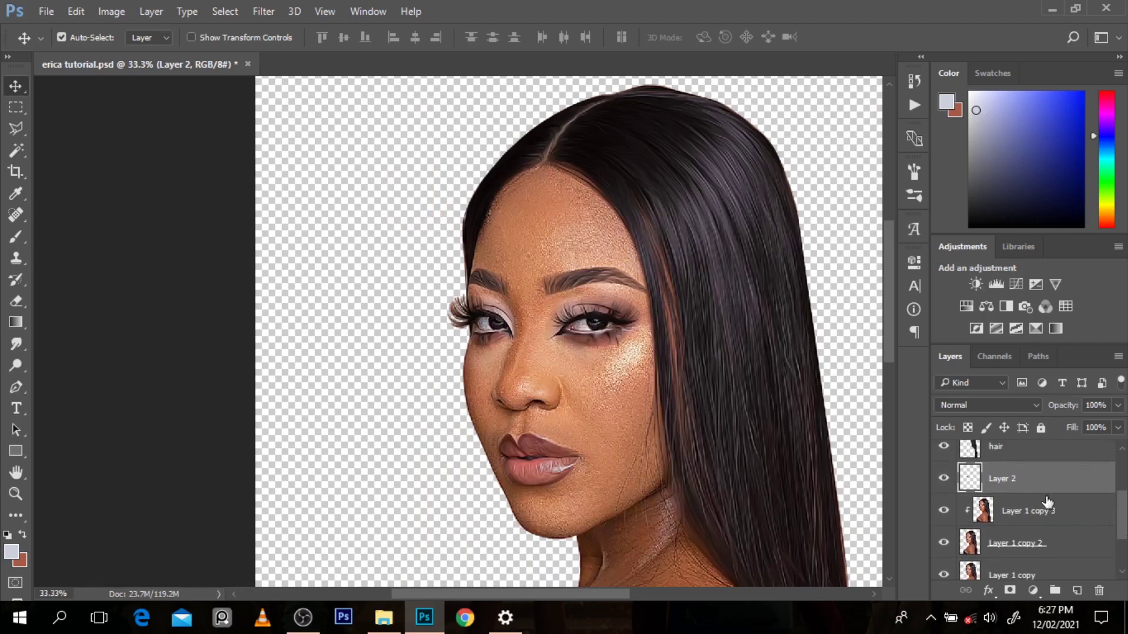
click(1048, 505)
scroll(1034, 510, up, 3)
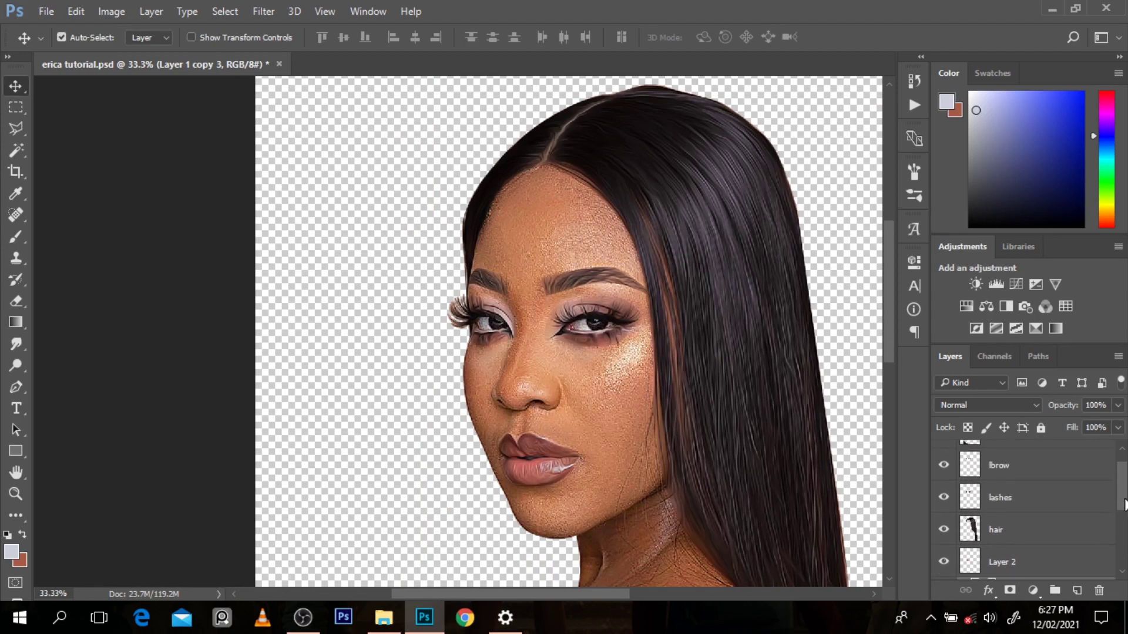
click(1034, 562)
scroll(1123, 483, up, 1)
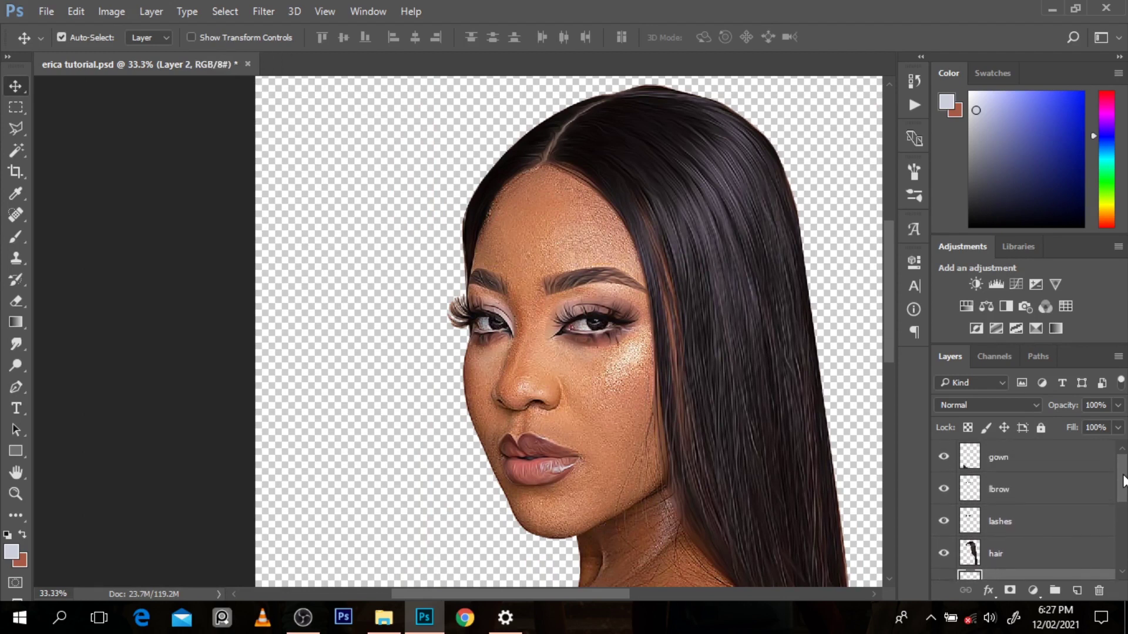
shift+click(1057, 469)
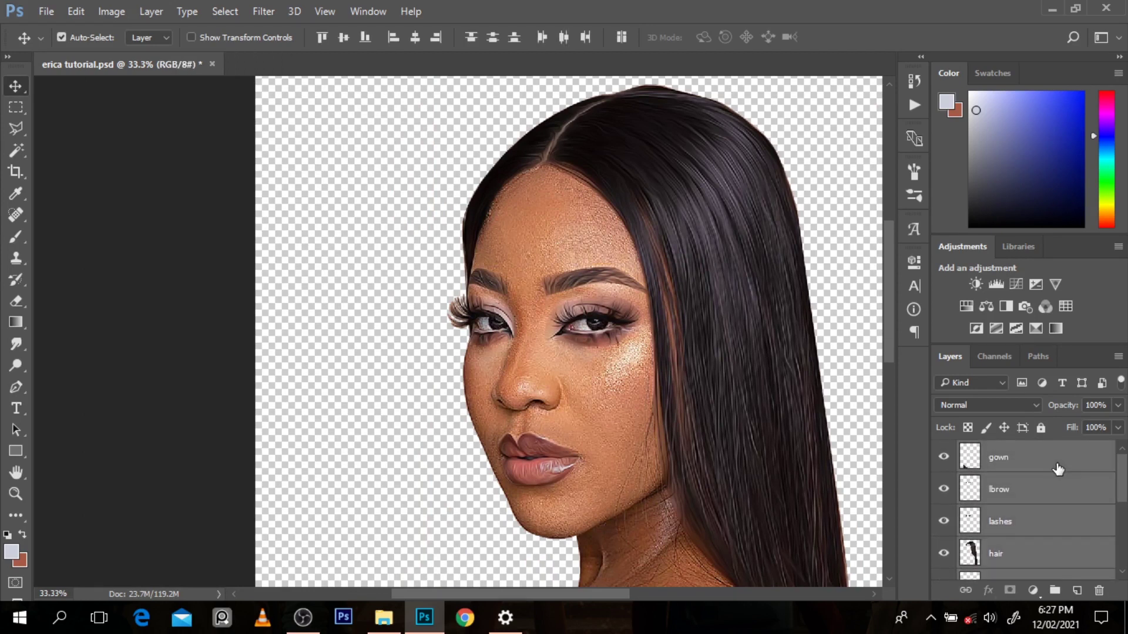
click(1033, 494)
shift+click(1038, 563)
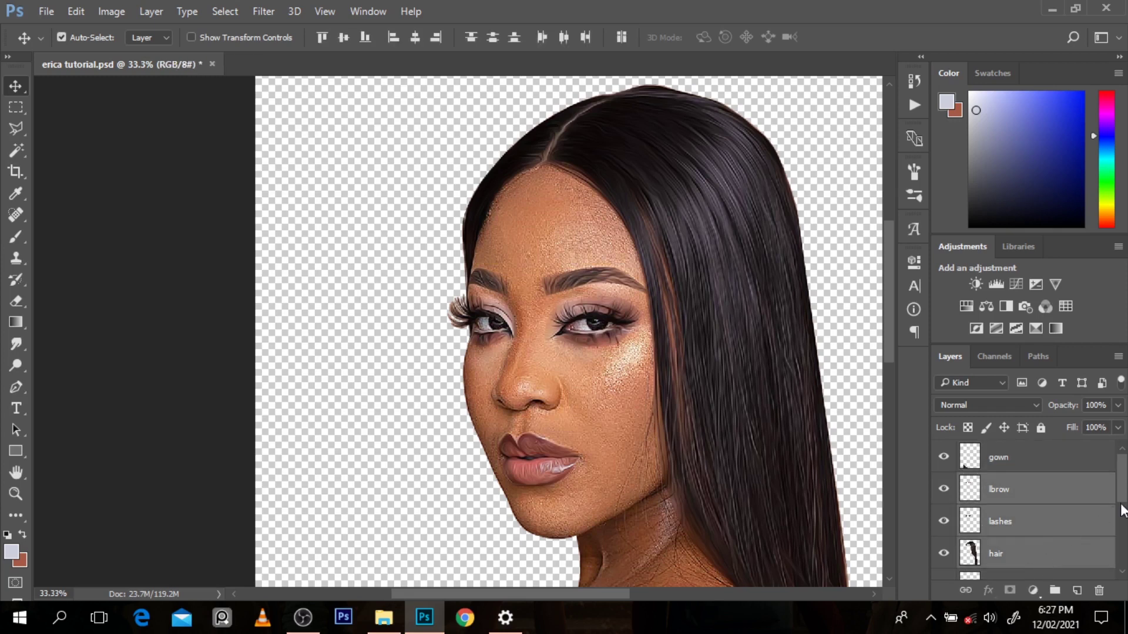
scroll(1126, 498, down, 1)
ctrl+click(1031, 567)
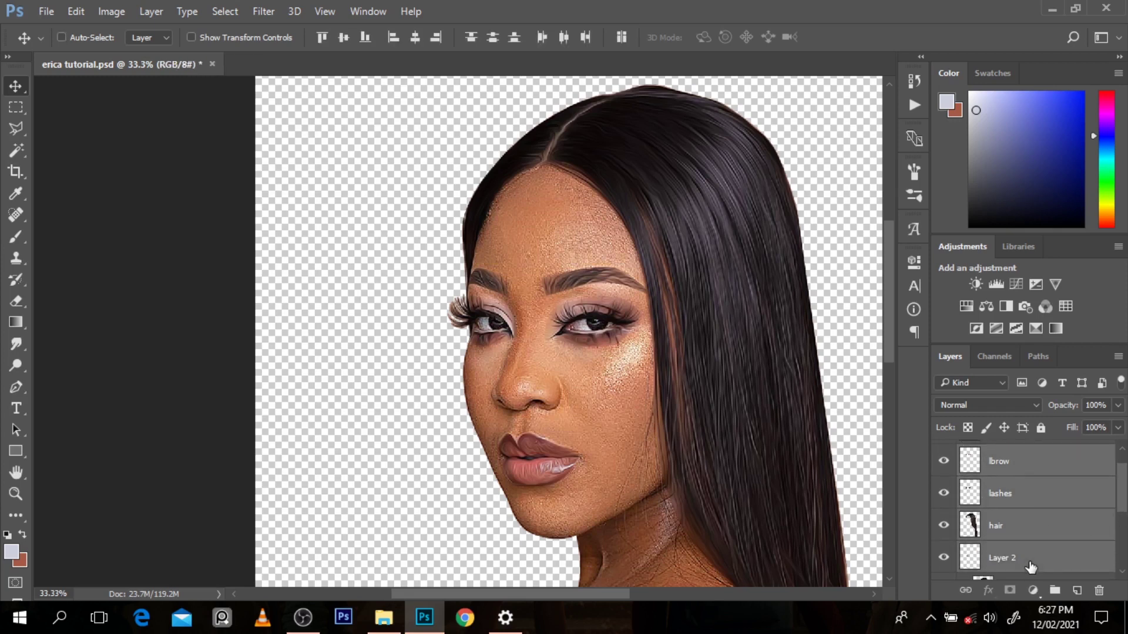
key(ctrl+alt+e)
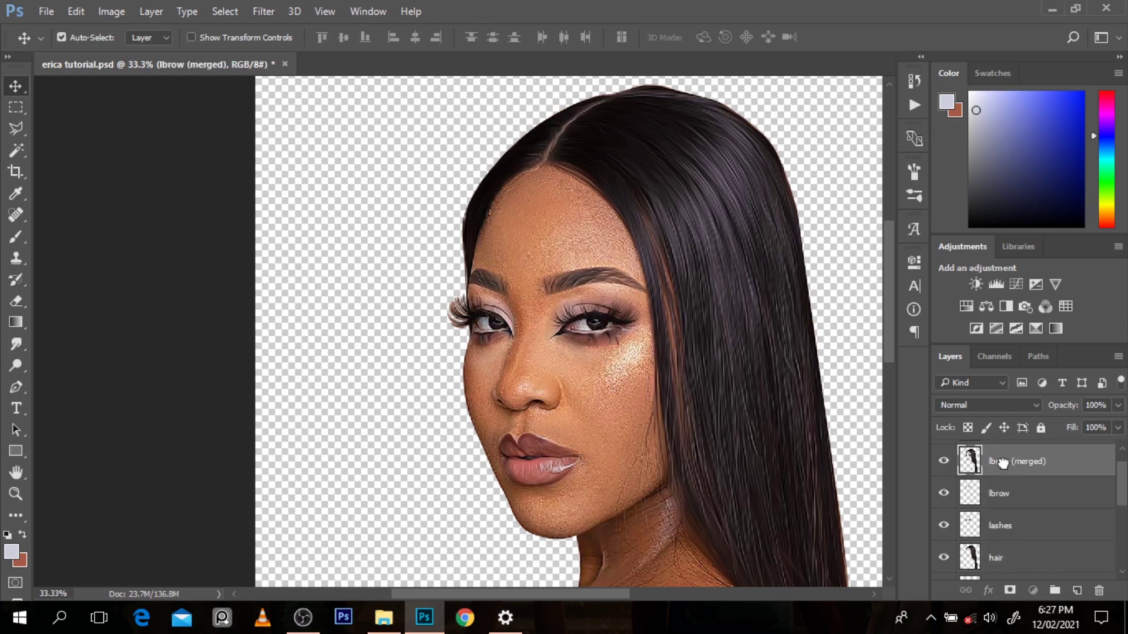
- Place the merged layer directly above Layer 1 copy 3, clip it and merge it down into Layer 1 copy 3
scroll(1031, 567, down, 2)
drag(1026, 564, 1020, 527)
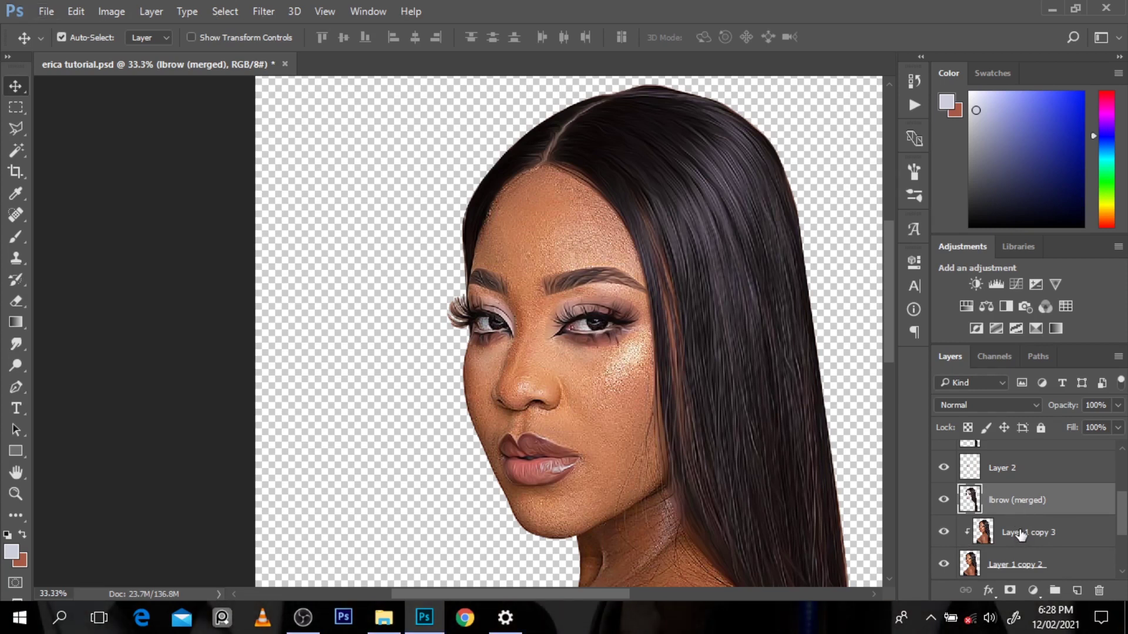
alt+click(1010, 516)
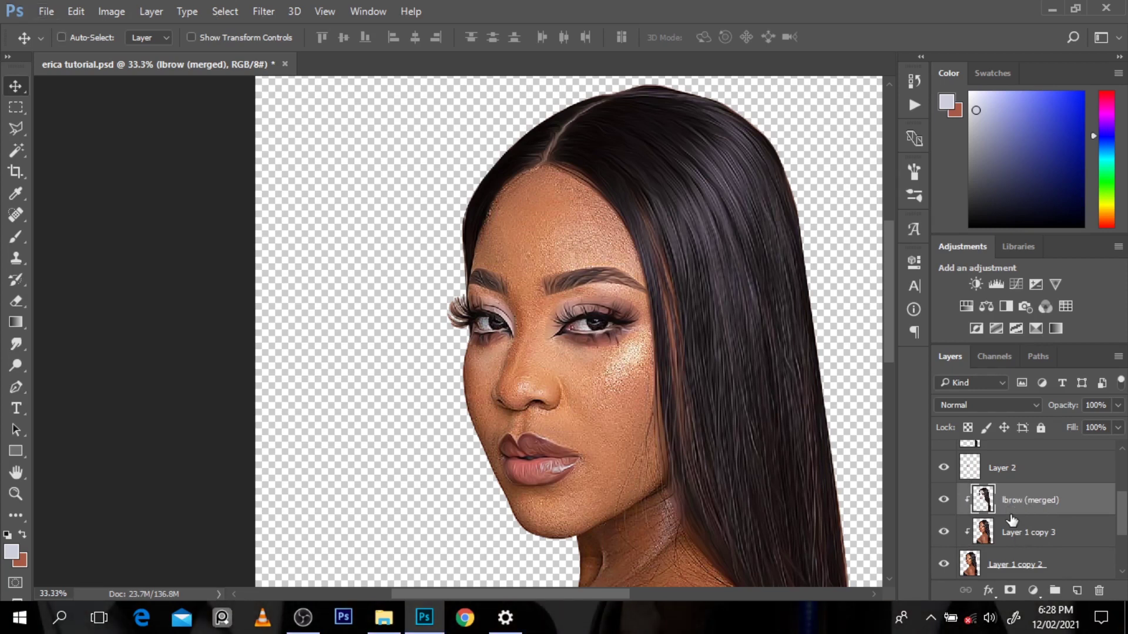
key(ctrl+e)
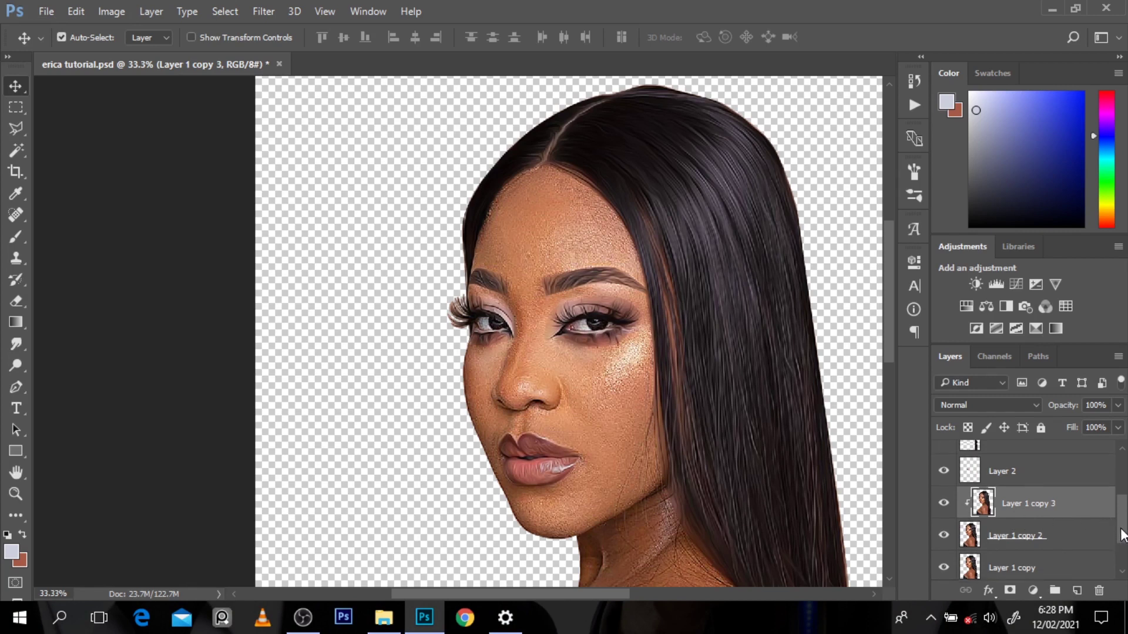
- Hide the Layer 2, hair, lashes, lbrow and gown layers
scroll(1122, 532, up, 3)
click(944, 553)
click(943, 521)
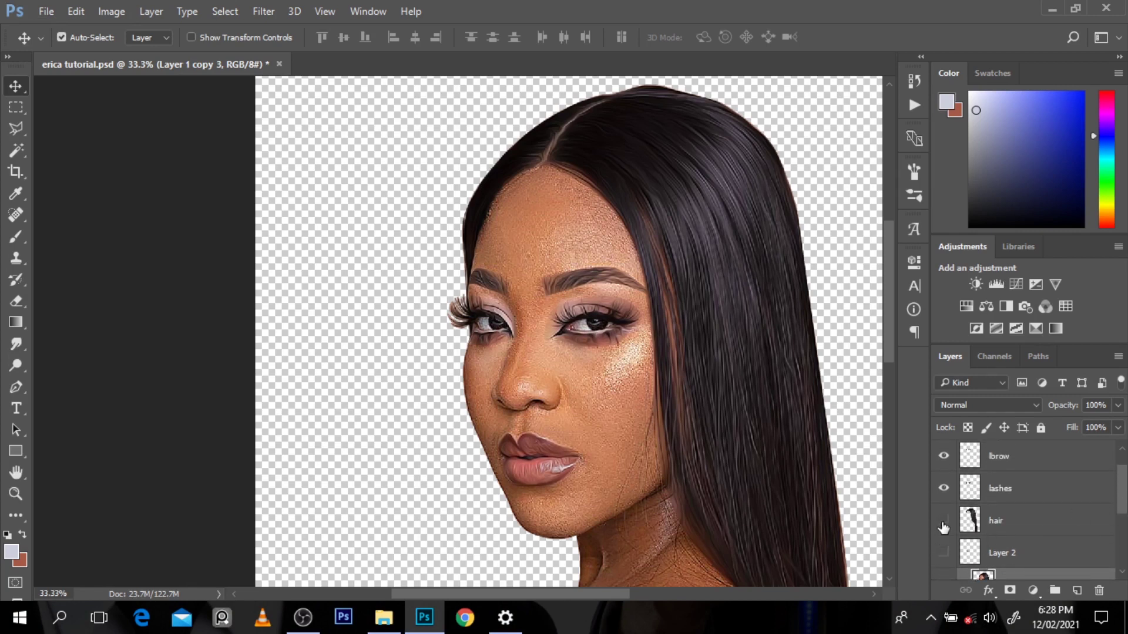
click(943, 489)
click(944, 456)
scroll(1122, 500, up, 1)
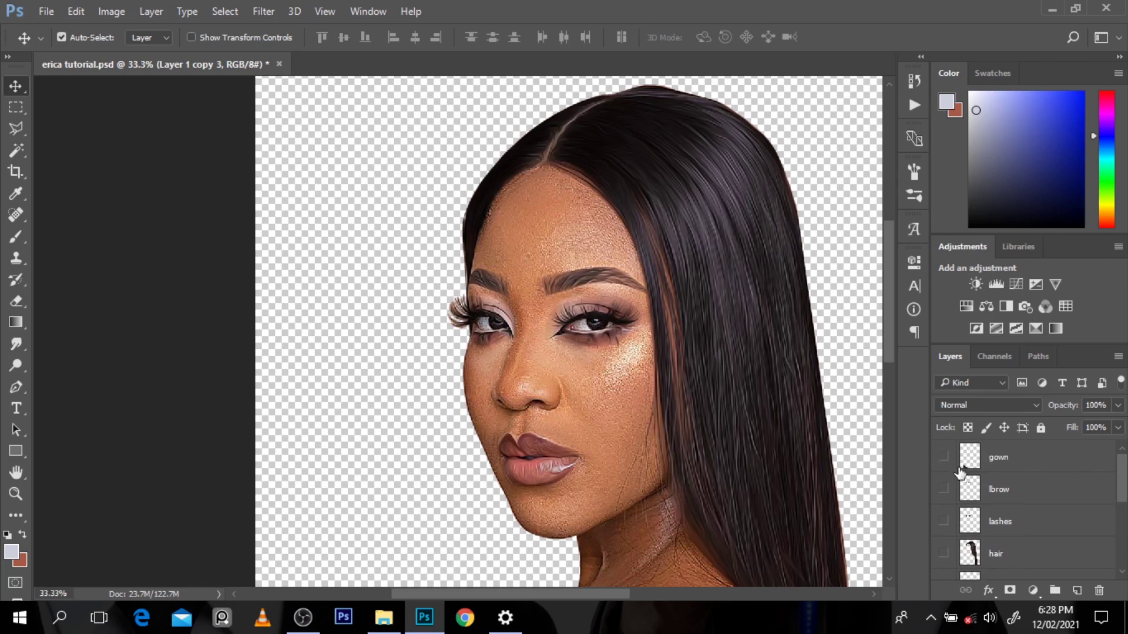
click(943, 457)
- Smooth the glittery cheek below the eye on Layer 1 copy 3 with the Smudge tool, using a 125 px brush at 30% strength
drag(1126, 493, 1124, 528)
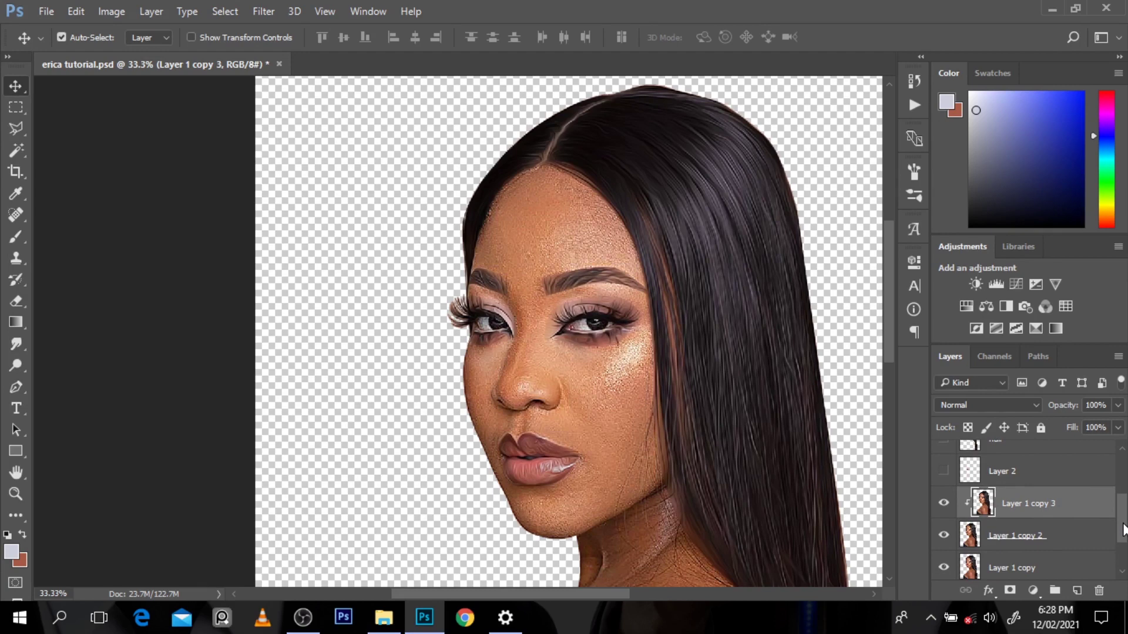
key(r)
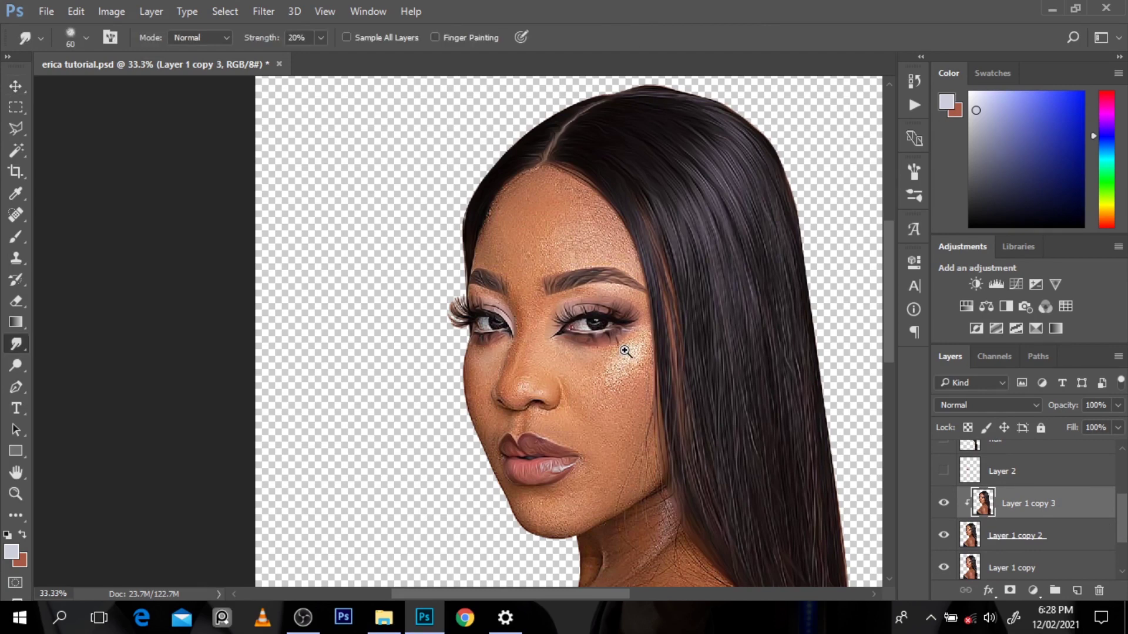
ctrl+click(625, 351)
key(bracketright)
key(bracketright)
key(bracketright)
key(bracketright)
key(bracketright)
key(bracketright)
key(bracketright)
key(bracketright)
key(bracketright)
key(bracketright)
key(bracketright)
key(bracketright)
key(bracketright)
key(bracketright)
key(bracketright)
key(bracketright)
key(bracketright)
key(bracketright)
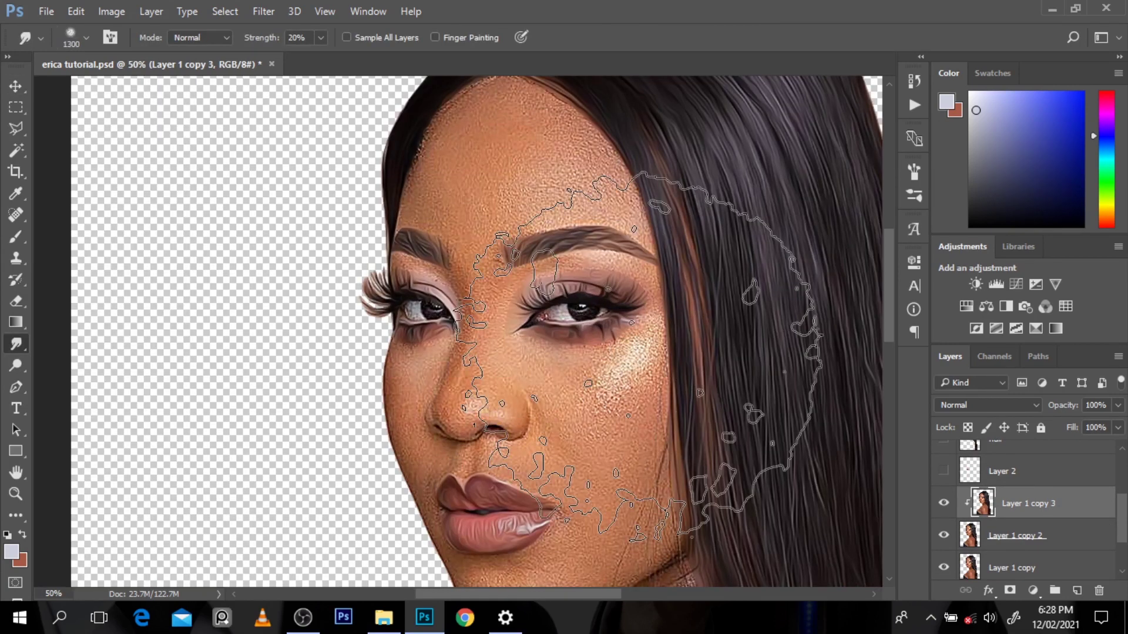
key(bracketright)
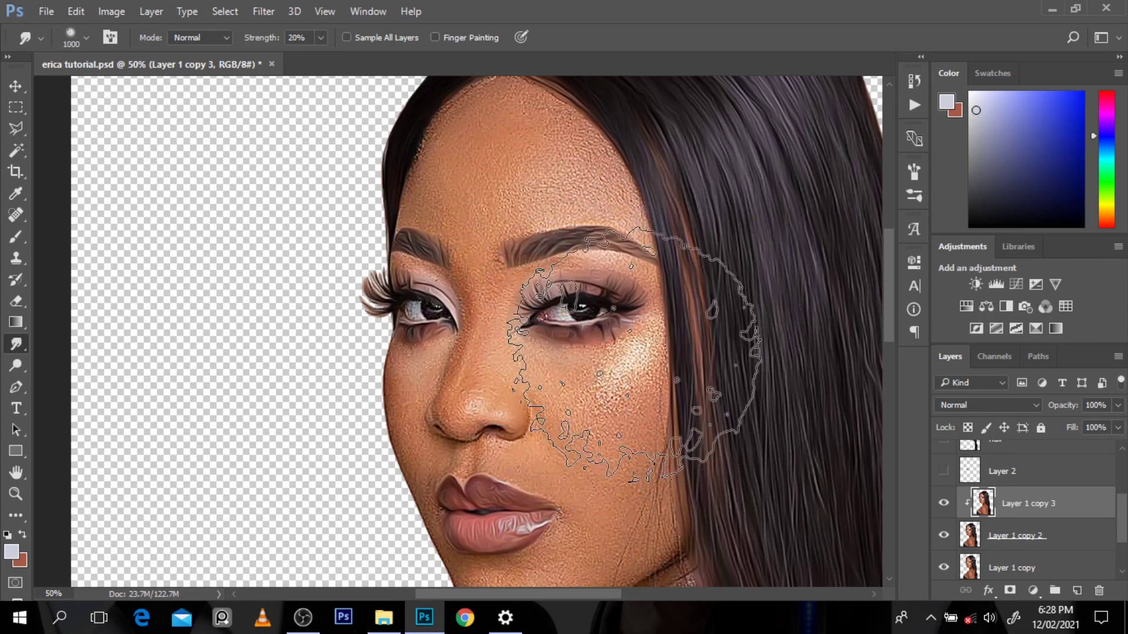
key(bracketright)
key(bracketright)
key(bracketright)
key(bracketright)
key(bracketright)
key(bracketright)
key(bracketright)
key(bracketleft)
key(bracketleft)
key(bracketleft)
key(bracketleft)
key(bracketleft)
key(bracketleft)
key(bracketleft)
key(bracketleft)
key(bracketleft)
key(bracketleft)
key(bracketleft)
key(bracketleft)
key(bracketleft)
key(bracketleft)
key(bracketleft)
key(bracketleft)
key(bracketleft)
key(bracketleft)
key(bracketleft)
key(bracketleft)
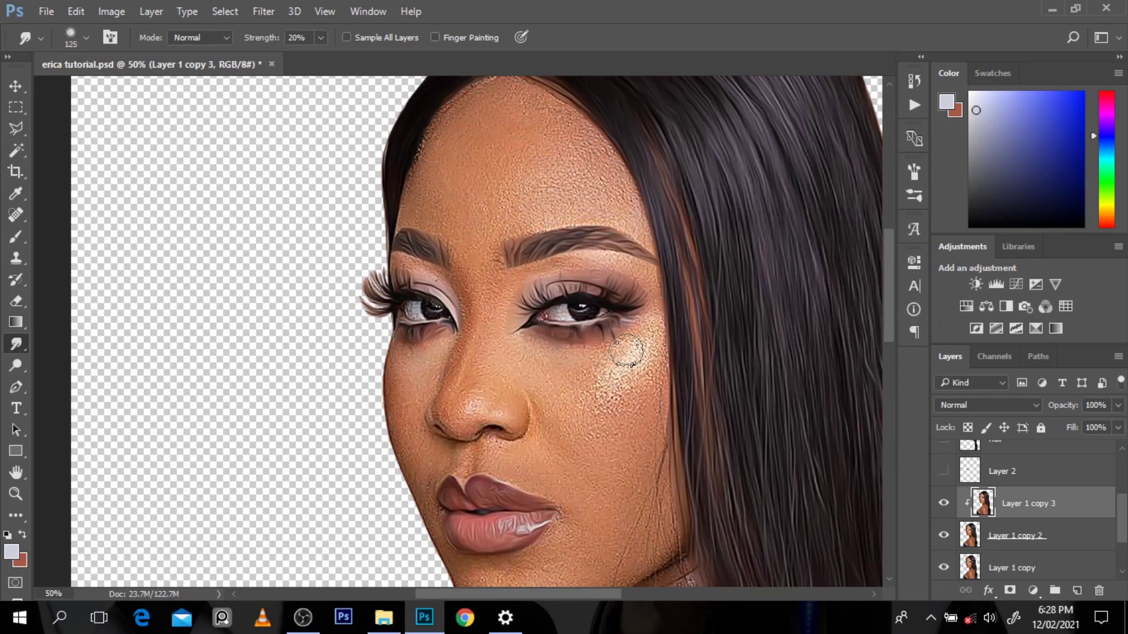
mouse_move(640, 353)
mouse_down()
mouse_move(533, 358)
mouse_move(589, 382)
mouse_move(652, 349)
mouse_move(657, 331)
mouse_move(619, 397)
mouse_move(652, 373)
mouse_move(652, 393)
mouse_move(654, 322)
mouse_move(644, 414)
mouse_move(648, 394)
mouse_move(614, 434)
mouse_move(622, 411)
mouse_move(585, 426)
mouse_move(601, 411)
mouse_move(561, 401)
mouse_move(623, 384)
mouse_move(559, 382)
mouse_move(596, 396)
mouse_move(549, 375)
mouse_move(644, 356)
mouse_move(616, 401)
mouse_move(657, 367)
mouse_move(638, 417)
mouse_move(651, 391)
mouse_move(651, 420)
mouse_move(653, 380)
mouse_move(636, 541)
mouse_move(651, 418)
mouse_move(616, 502)
mouse_move(628, 461)
mouse_move(609, 481)
mouse_move(624, 454)
mouse_move(602, 447)
mouse_up()
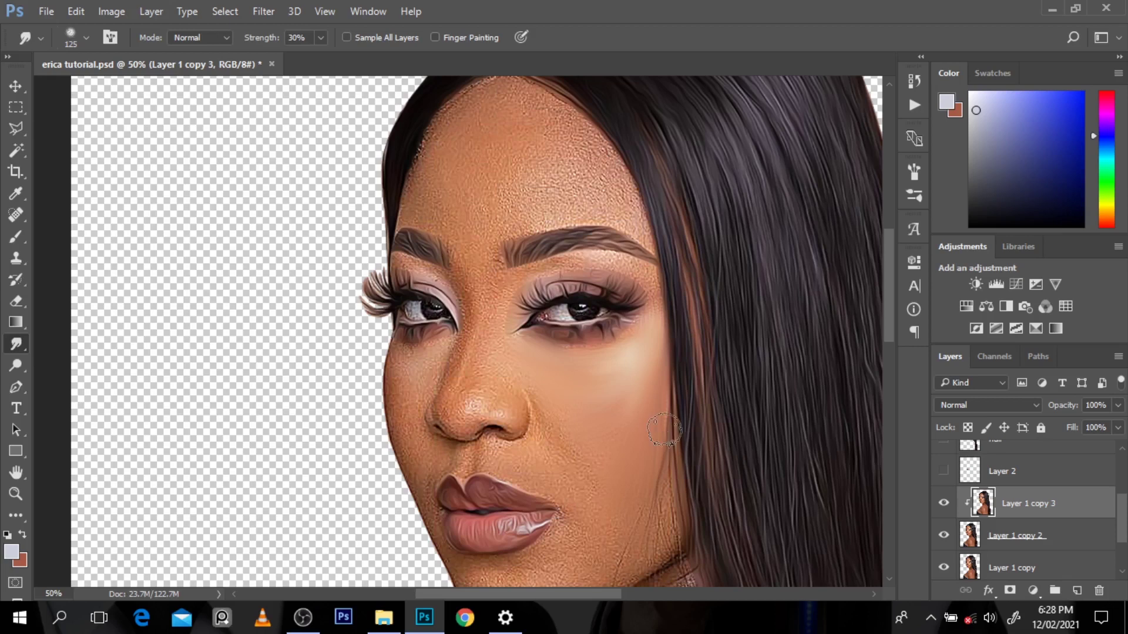
- Smudge the forehead, upper eyelids, skin around the brows and nose smooth, reducing the brush to 70 px for the tighter areas
key(bracketright)
key(bracketleft)
mouse_move(607, 198)
mouse_down()
mouse_move(628, 213)
mouse_move(594, 167)
mouse_move(618, 197)
mouse_move(586, 180)
mouse_move(631, 221)
mouse_move(525, 218)
mouse_move(560, 205)
mouse_move(532, 216)
mouse_move(573, 209)
mouse_move(512, 230)
mouse_move(576, 193)
mouse_move(526, 199)
mouse_move(556, 184)
mouse_move(602, 199)
mouse_move(558, 130)
mouse_move(602, 176)
mouse_move(583, 142)
mouse_move(605, 162)
mouse_move(582, 136)
mouse_move(637, 226)
mouse_move(598, 164)
mouse_move(516, 98)
mouse_move(561, 122)
mouse_move(521, 97)
mouse_move(480, 103)
mouse_move(468, 121)
mouse_move(552, 161)
mouse_move(466, 153)
mouse_move(522, 163)
mouse_move(521, 183)
mouse_move(476, 239)
mouse_move(417, 206)
mouse_move(437, 153)
mouse_move(466, 228)
mouse_move(479, 248)
mouse_up()
key([)
drag(499, 255, 505, 251)
scroll(559, 180, up, 1)
key([)
key([)
key([)
mouse_move(554, 294)
mouse_down()
mouse_move(619, 282)
mouse_move(682, 353)
mouse_move(667, 250)
mouse_up()
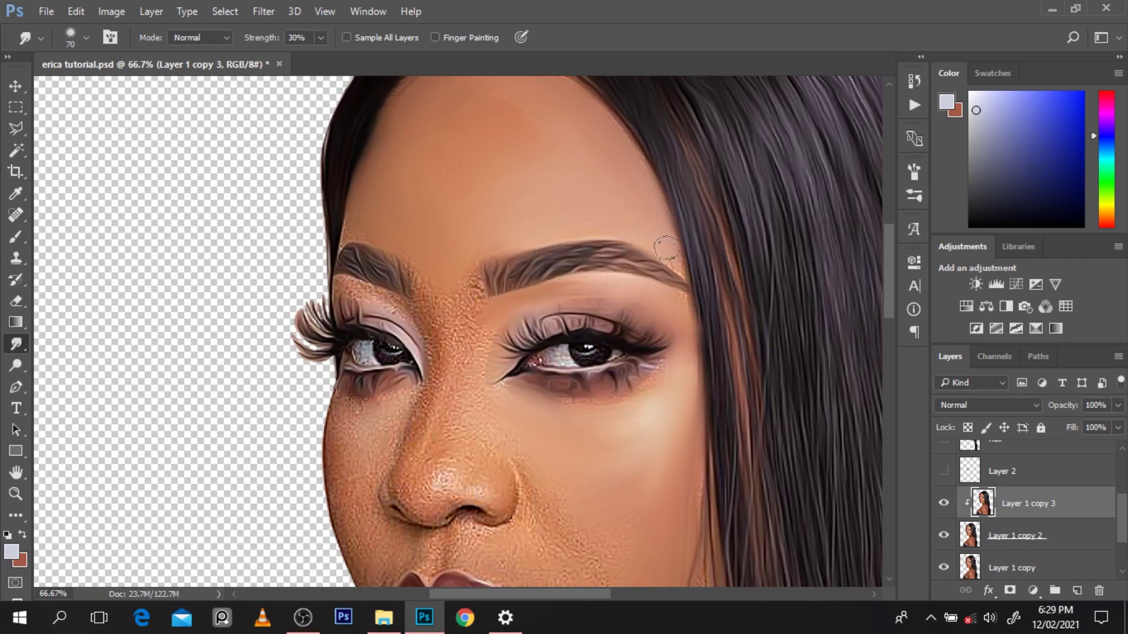
mouse_move(475, 292)
mouse_down()
mouse_move(399, 310)
mouse_move(435, 296)
mouse_up()
- Smudge the lower cheek, the skin around the lips, the jaw and the chin smooth, adjusting the brush size to 80 px
key(bracketright)
key(bracketright)
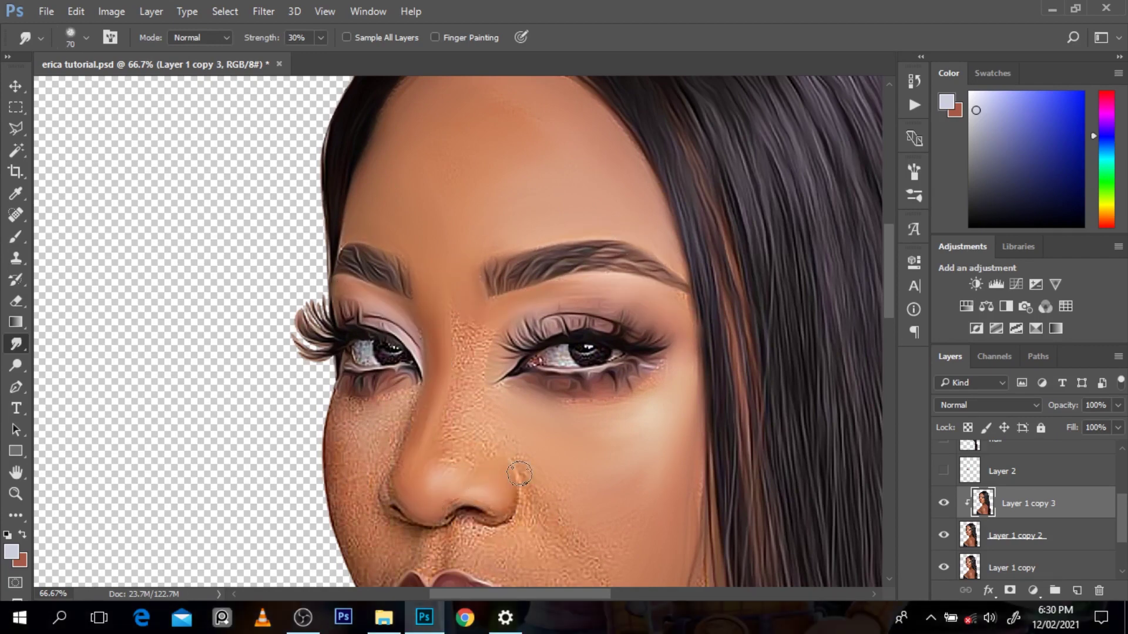
scroll(564, 499, down, 4)
mouse_move(577, 445)
mouse_down()
mouse_move(512, 504)
mouse_move(543, 405)
mouse_move(684, 326)
mouse_move(570, 482)
mouse_move(400, 411)
mouse_move(380, 340)
mouse_up()
key(bracketleft)
key(bracketleft)
mouse_move(377, 282)
mouse_down()
mouse_move(383, 321)
mouse_move(455, 275)
mouse_move(443, 292)
mouse_move(564, 342)
mouse_move(563, 353)
mouse_move(685, 288)
mouse_move(695, 417)
mouse_up()
key(bracketright)
key(bracketright)
key(bracketright)
key(bracketright)
key(bracketright)
key(bracketleft)
key(bracketleft)
key(bracketleft)
key(bracketleft)
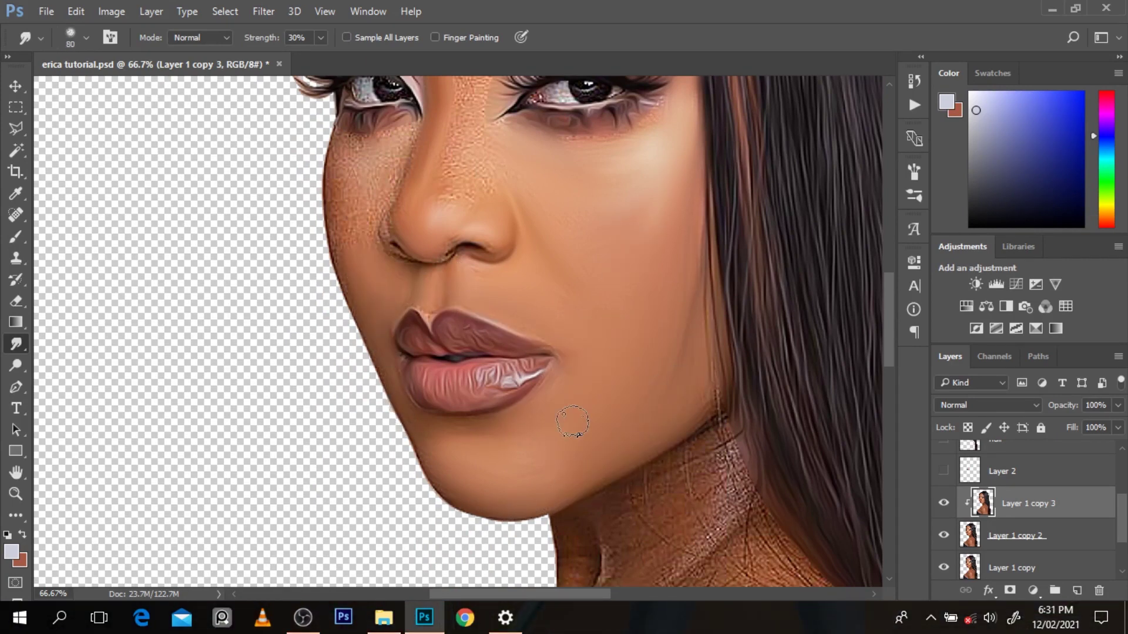
- Smudge the skin under the eyes and the narrow far cheek beside the nose smooth with a small brush
scroll(481, 353, up, 4)
drag(598, 380, 653, 359)
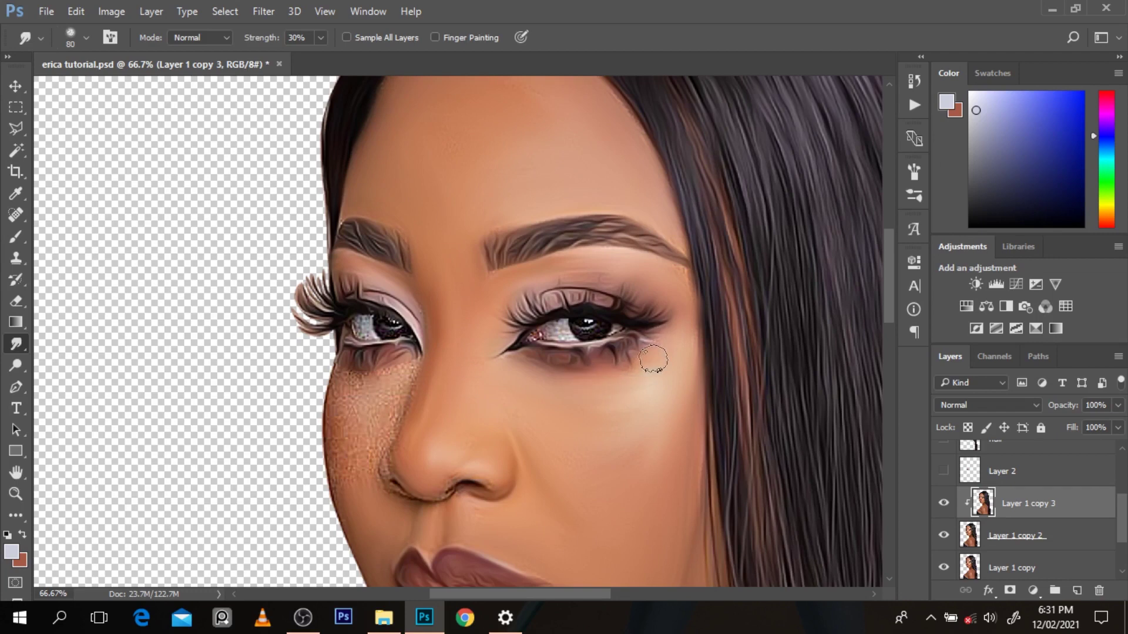
key(bracketleft)
key(bracketleft)
mouse_move(406, 369)
mouse_down()
mouse_move(367, 453)
mouse_move(334, 480)
mouse_move(394, 483)
mouse_up()
- Enlarge the Smudge brush to 175 px and smooth the skin of the neck
drag(889, 279, 891, 361)
scroll(821, 331, down, 2)
key(bracketright)
key(bracketright)
key(bracketright)
key(bracketright)
key(bracketright)
key(bracketright)
key(bracketright)
drag(750, 354, 796, 384)
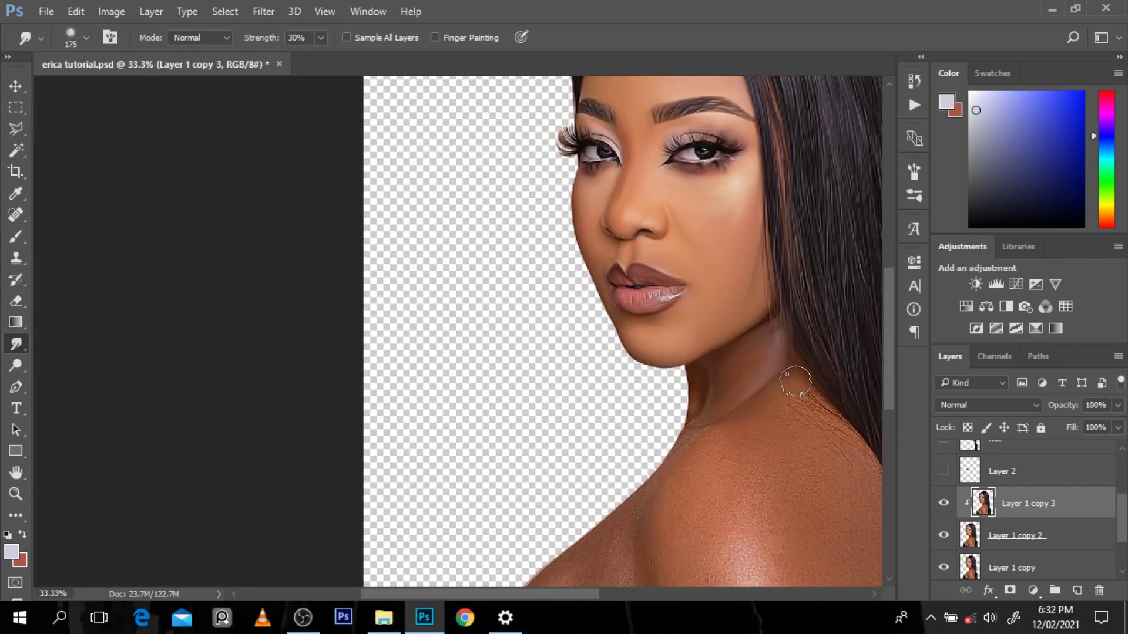
- Smudge the shoulder and upper arm smooth with a 300 px brush, and the chest above the gown with a 250 px brush
drag(499, 595, 525, 594)
drag(889, 347, 889, 389)
key(bracketright)
key(bracketright)
key(bracketright)
mouse_move(783, 333)
mouse_down()
mouse_move(692, 257)
mouse_move(638, 298)
mouse_move(661, 409)
mouse_up()
scroll(764, 364, down, 3)
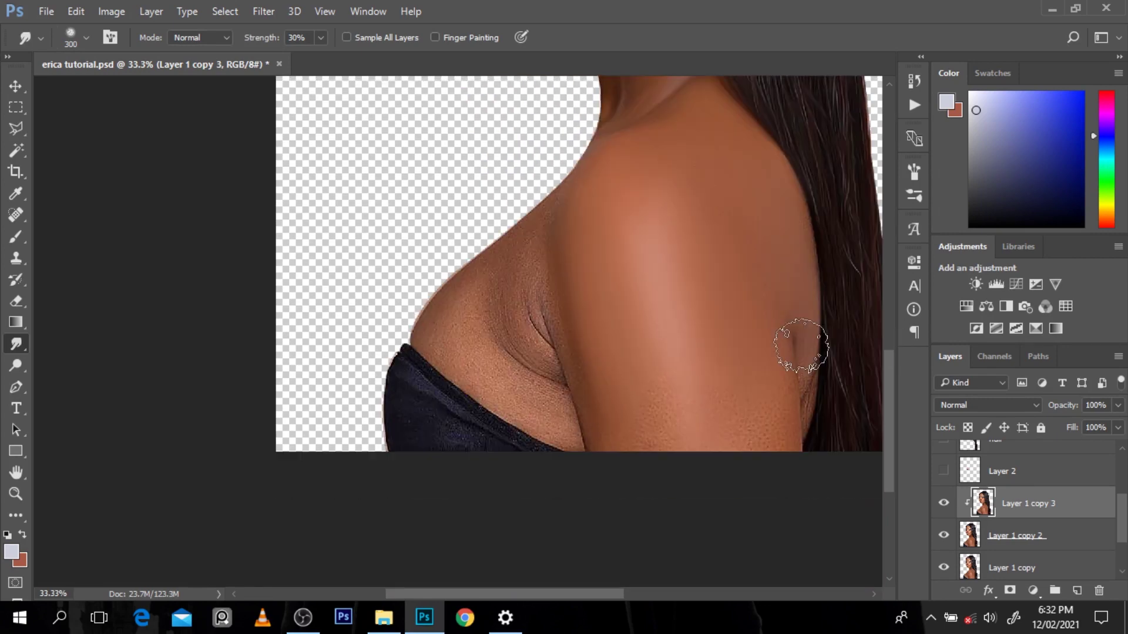
key(bracketleft)
drag(536, 269, 473, 306)
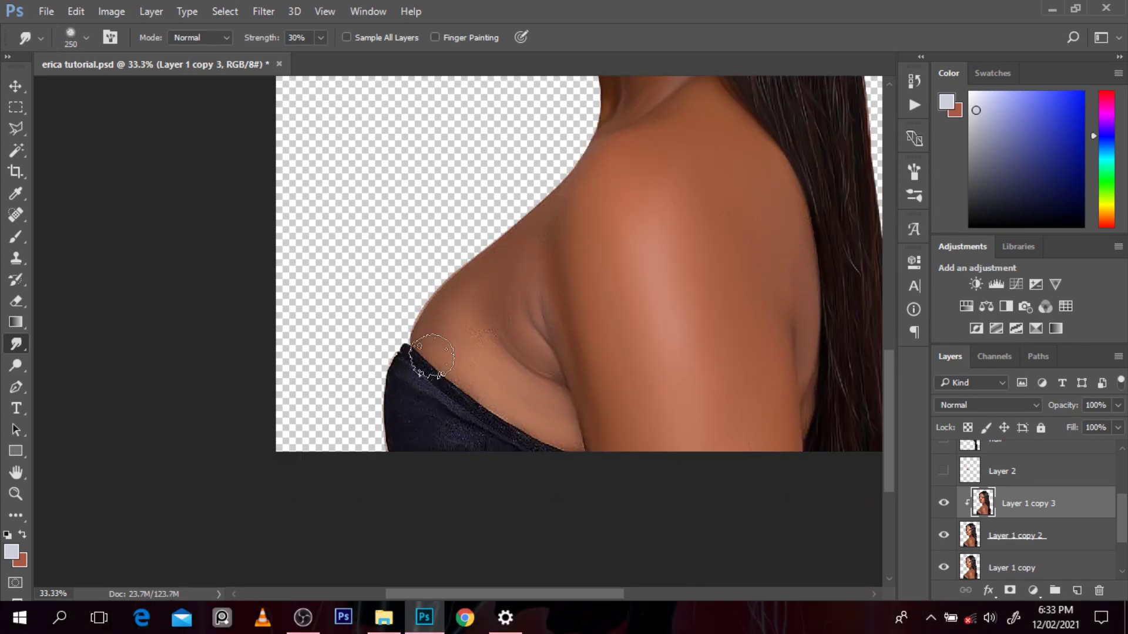
- Compare the smudged face with the original by toggling Layer 1 copy 3's visibility, and review the whole portrait
scroll(630, 284, down, 3)
scroll(442, 283, up, 4)
key(bracketleft)
key(bracketleft)
key(bracketleft)
key(bracketleft)
key(bracketleft)
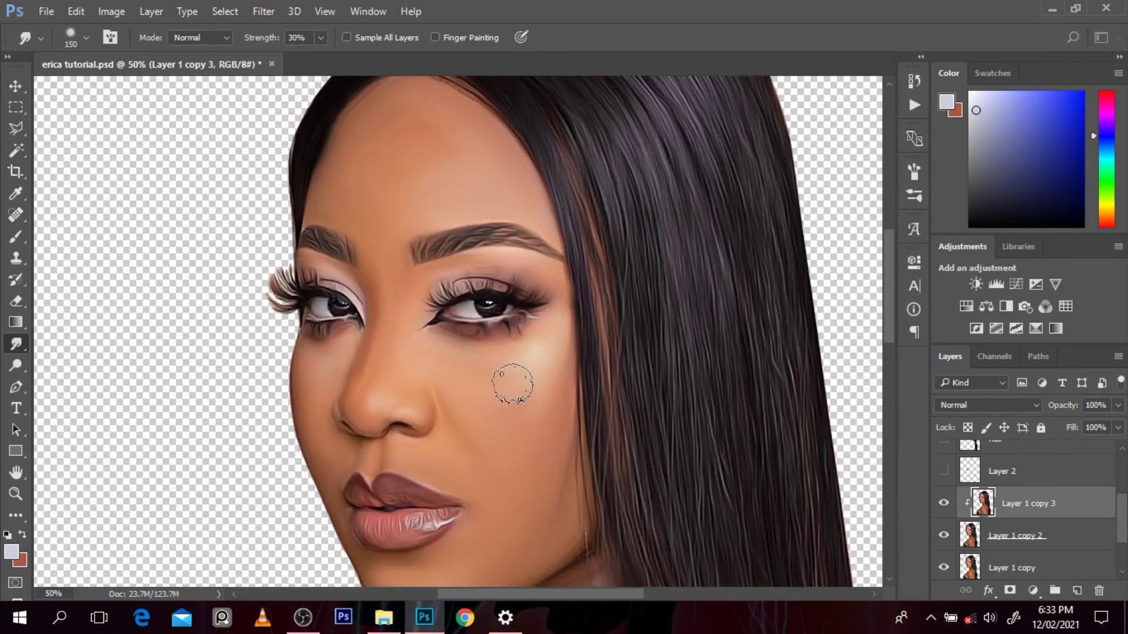
click(944, 504)
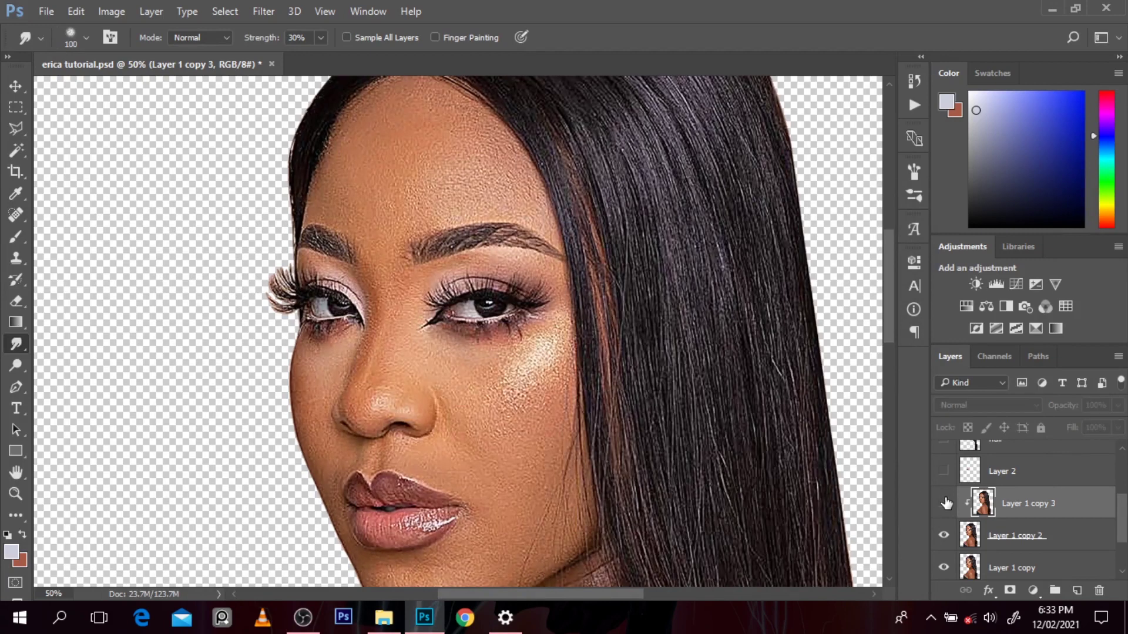
scroll(728, 329, down, 3)
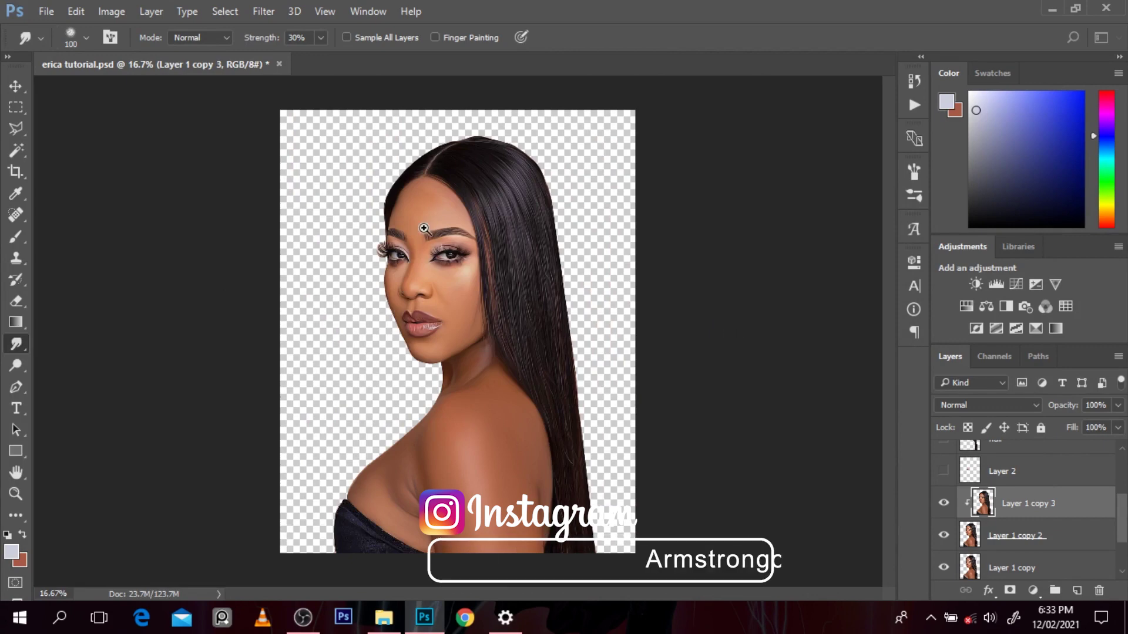
- Activate the Pen tool in Path mode and add a new empty layer clipped above Layer 1 copy 3
key(p)
scroll(427, 229, up, 1)
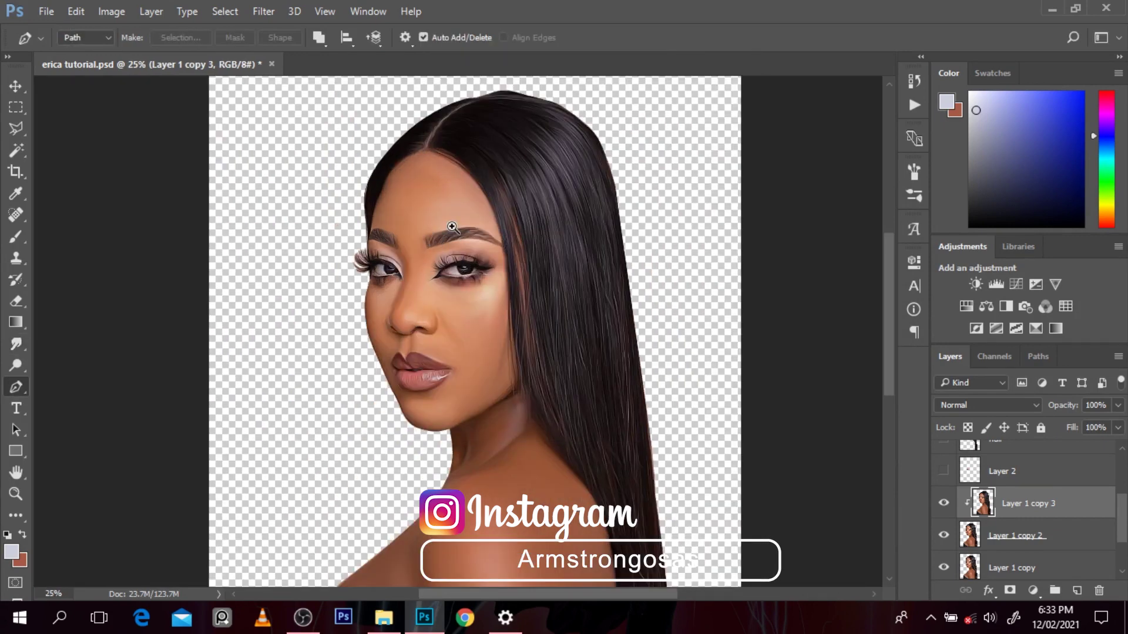
scroll(452, 227, up, 3)
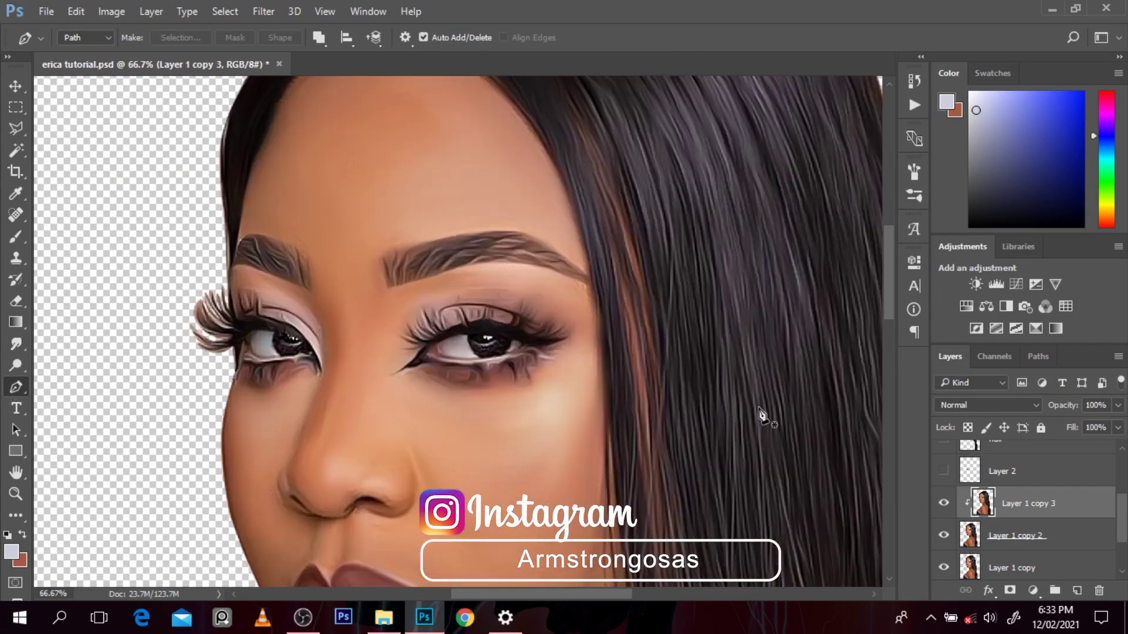
click(1077, 591)
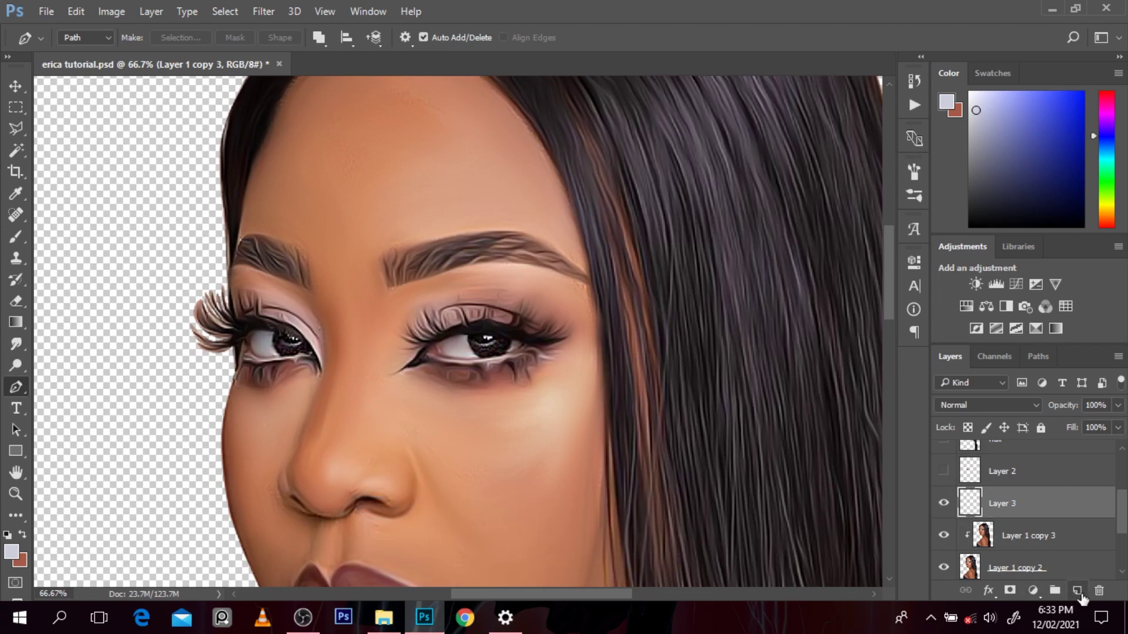
alt+click(1021, 515)
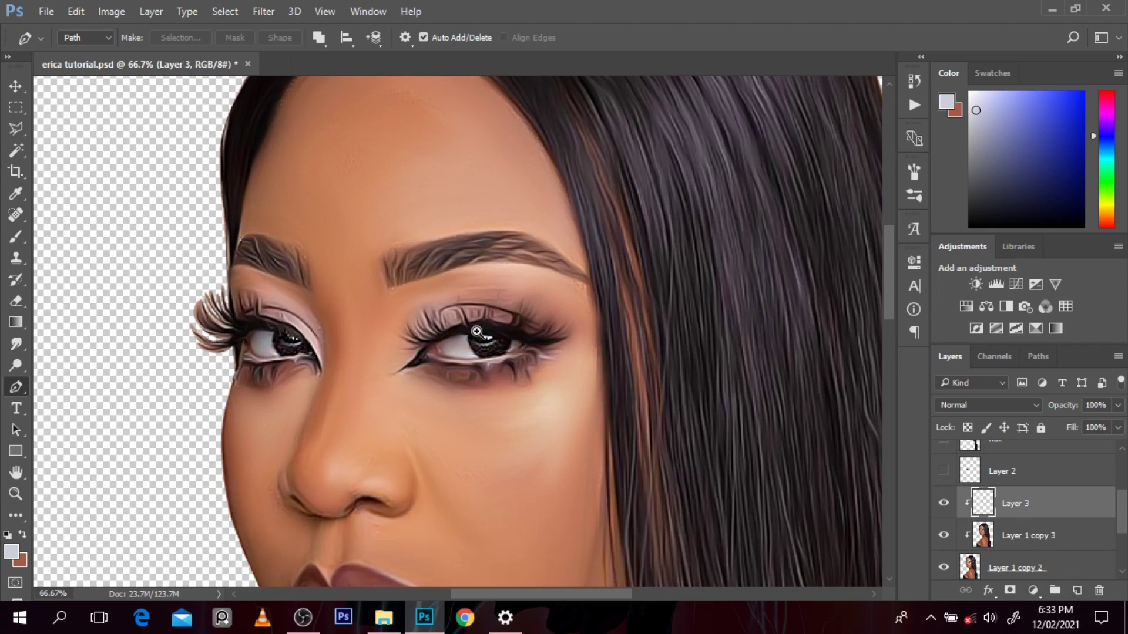
- Trace the eyeball of the eye nearer the viewer with the Pen tool and convert the path to a selection
ctrl+click(476, 333)
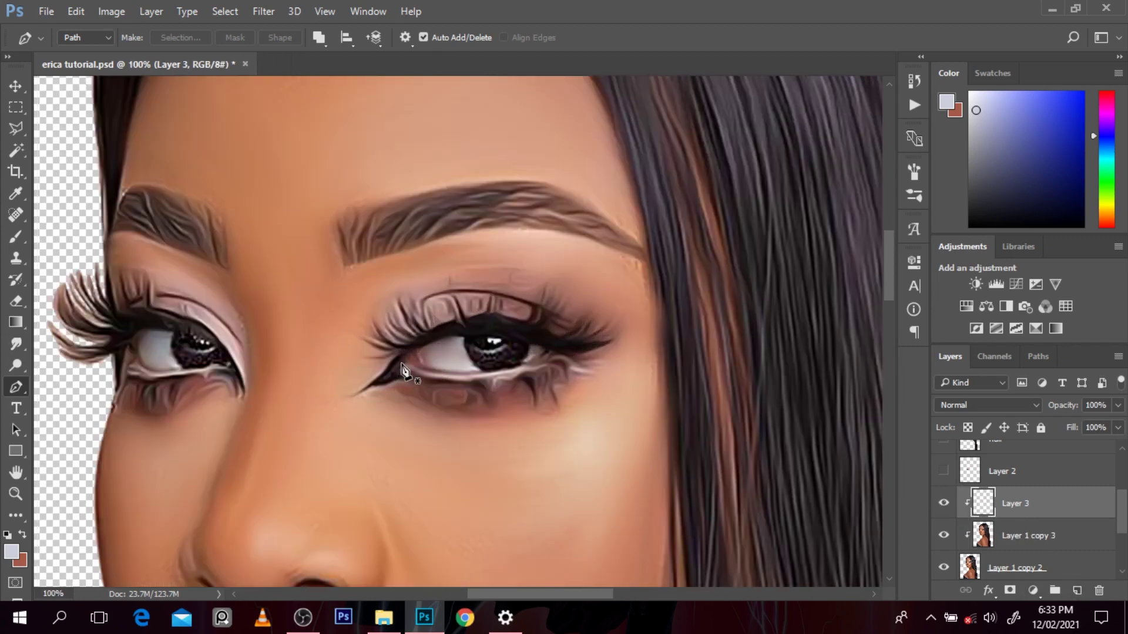
click(401, 362)
drag(497, 340, 507, 371)
click(551, 349)
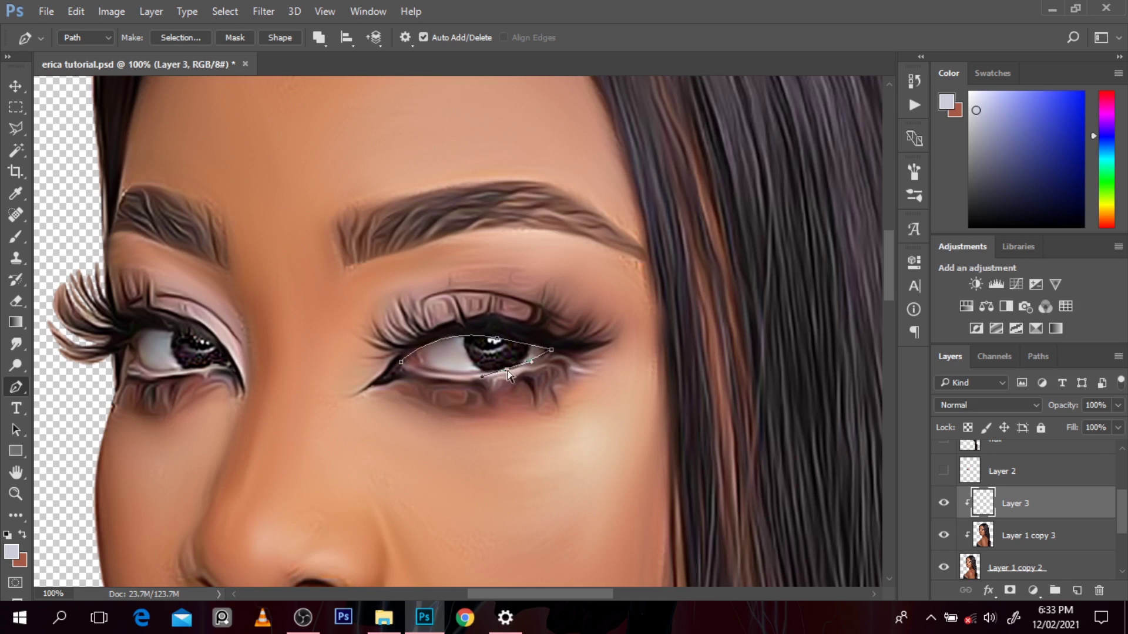
drag(434, 369, 411, 364)
click(406, 364)
key(ctrl+Return)
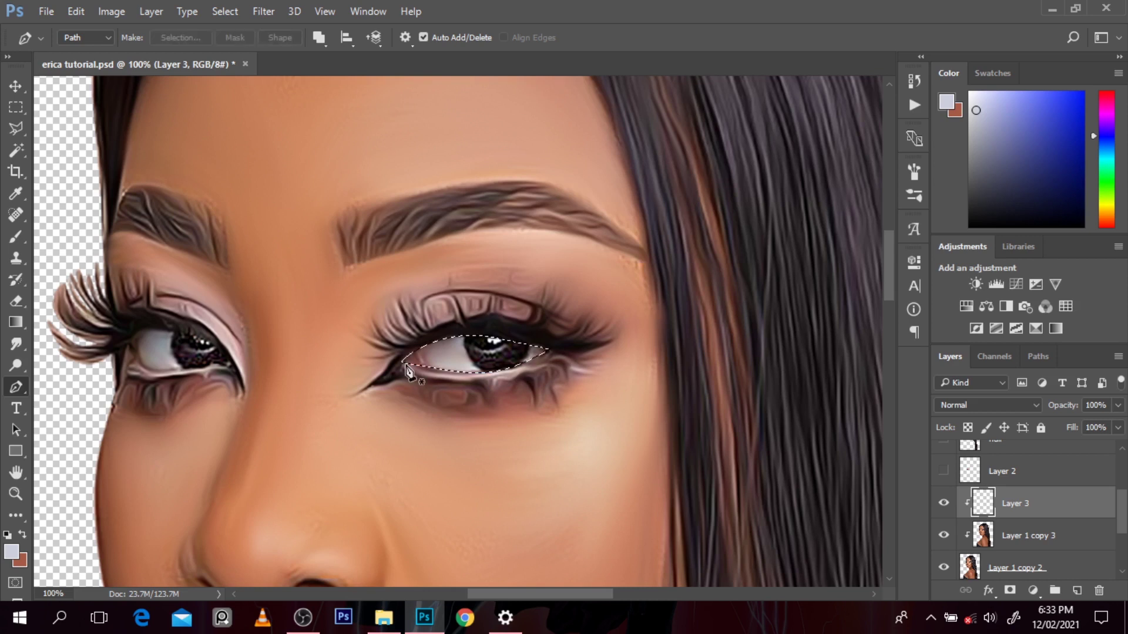
- Choose a very pale lavender-white foreground colour and fill the eye selection with it on Layer 3
key(b)
alt+click(454, 346)
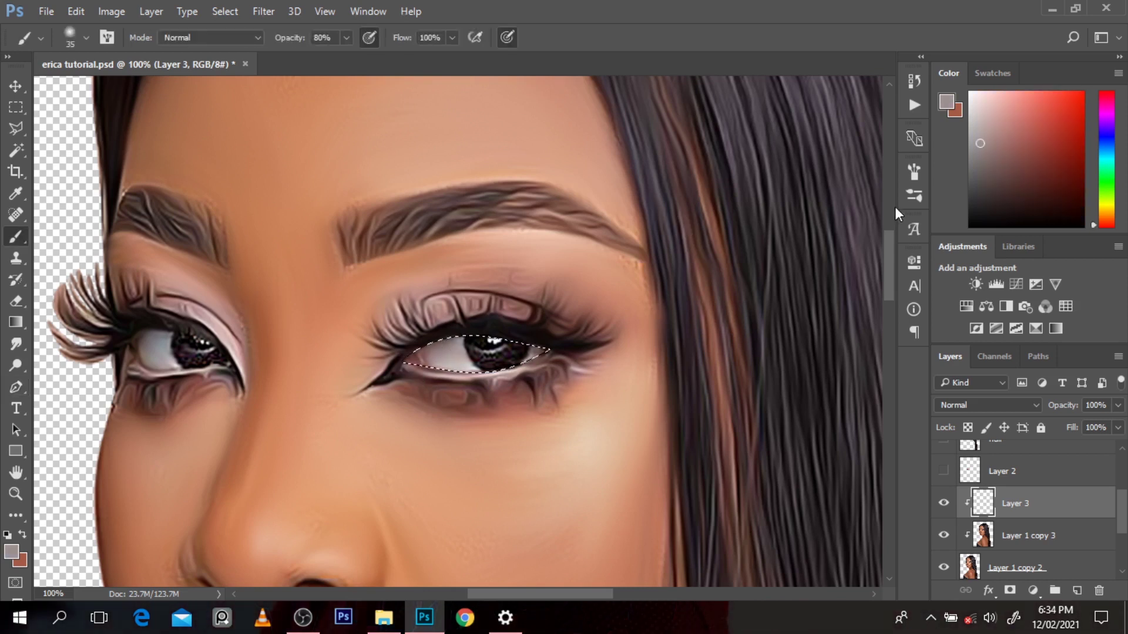
click(1106, 136)
click(974, 101)
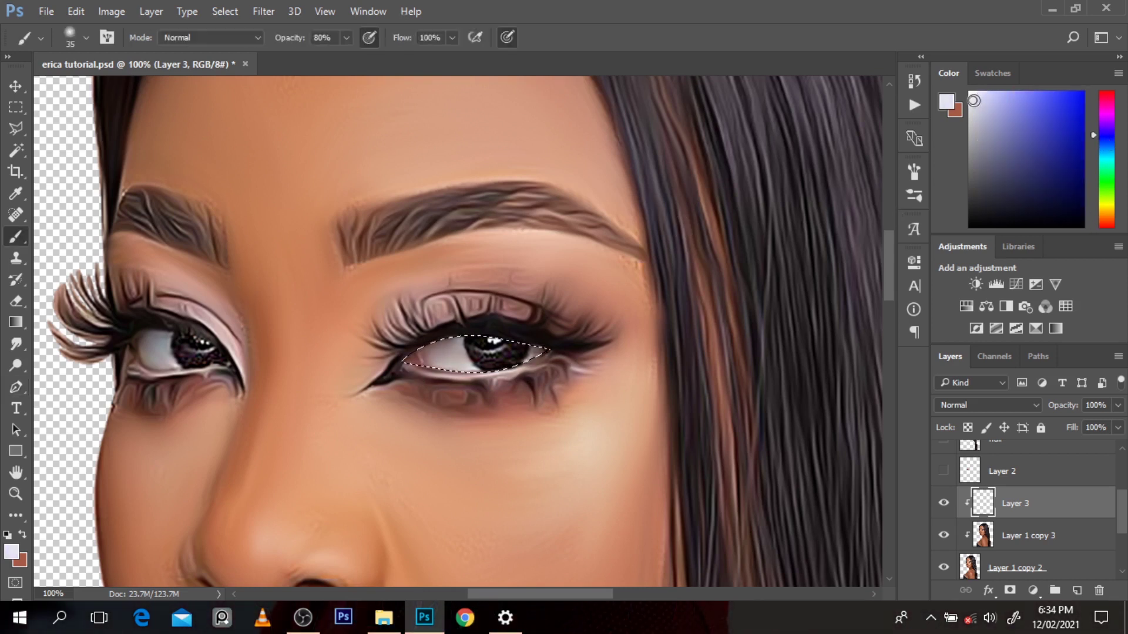
key(alt+BackSpace)
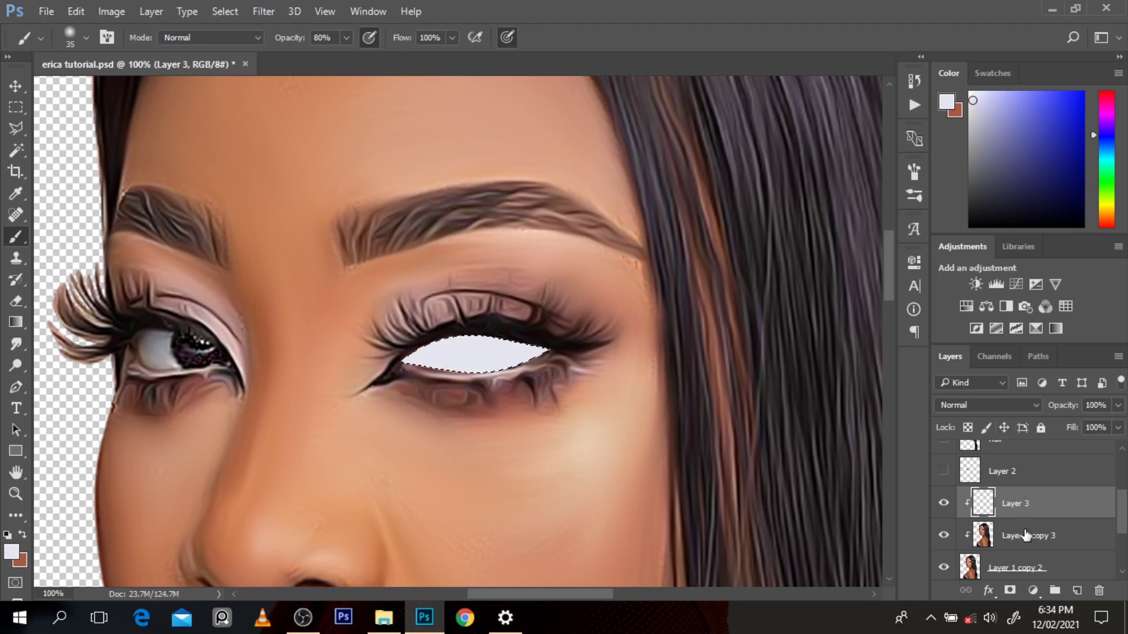
- Trace the eyeball of the far eye with the Pen tool, convert it to a selection and fill it with the same pale lavender-white
key(p)
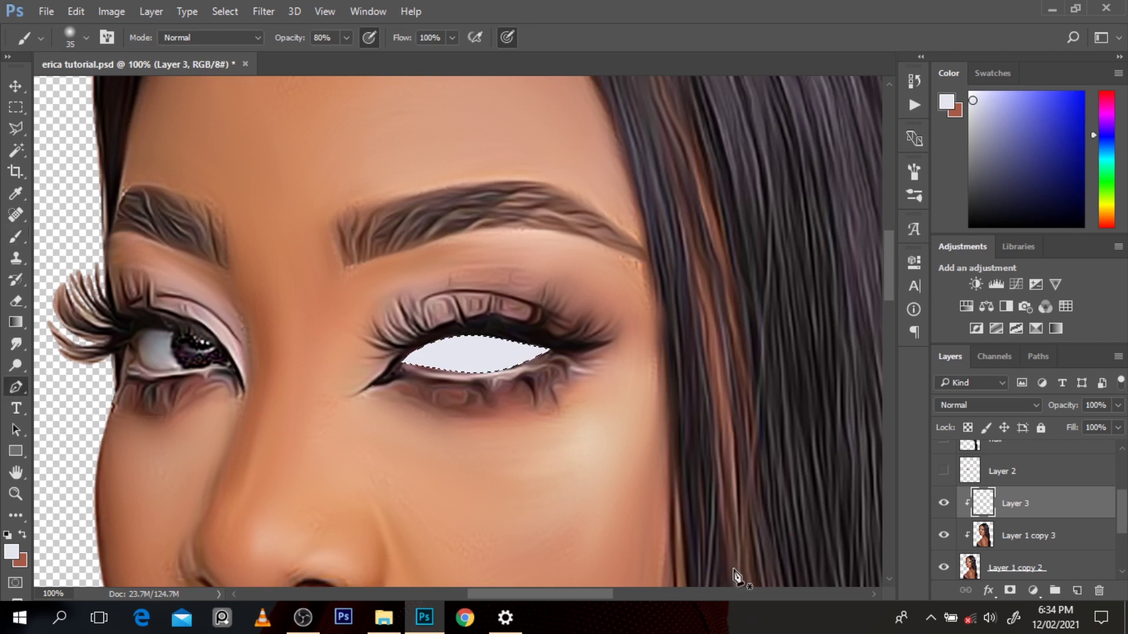
click(135, 339)
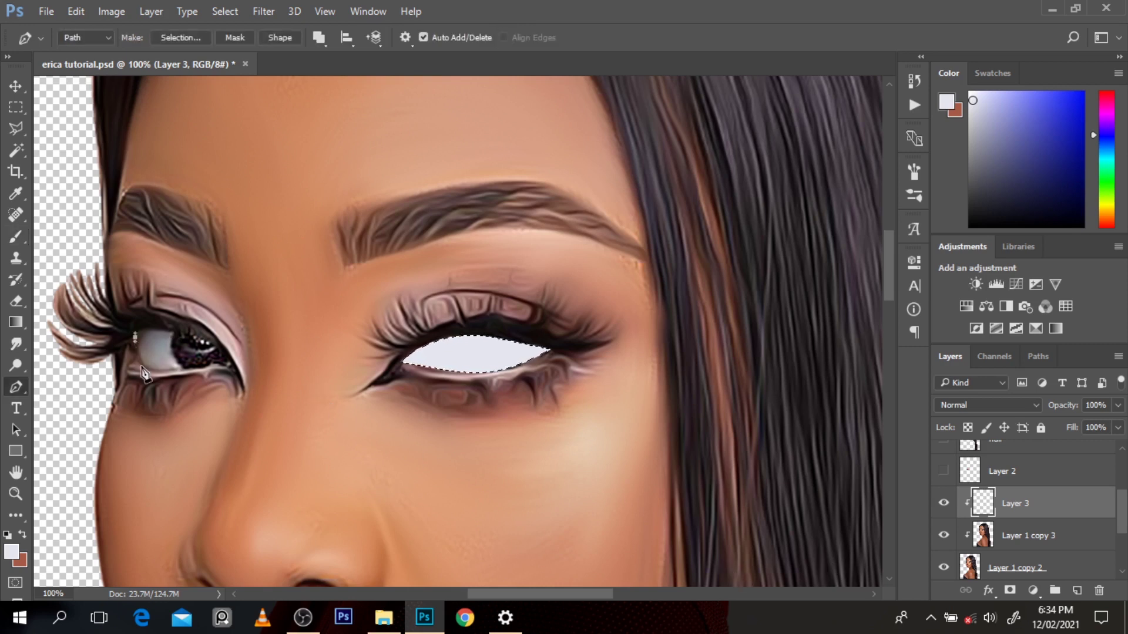
mouse_move(144, 365)
mouse_down()
mouse_move(202, 369)
mouse_move(186, 332)
mouse_move(131, 348)
mouse_up()
click(135, 338)
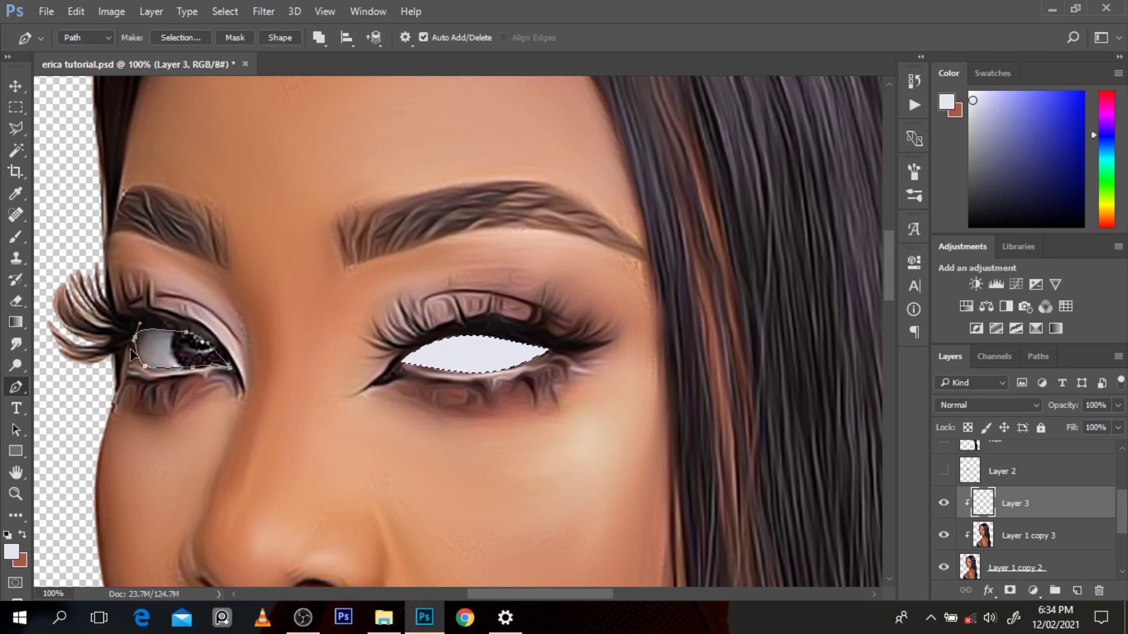
key(ctrl+Return)
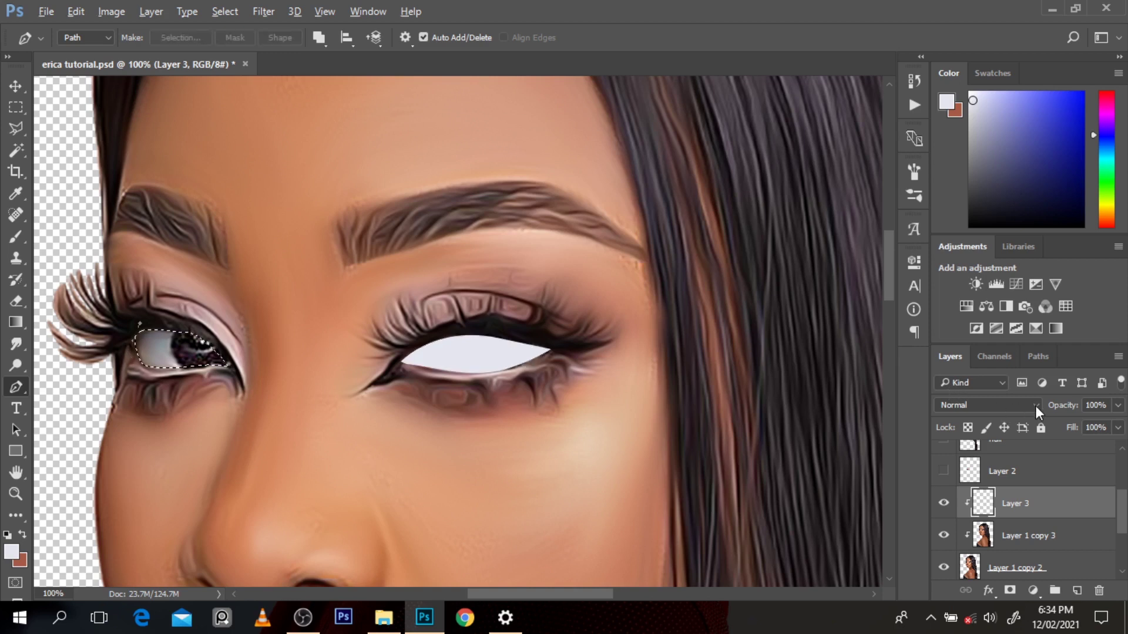
key(alt+BackSpace)
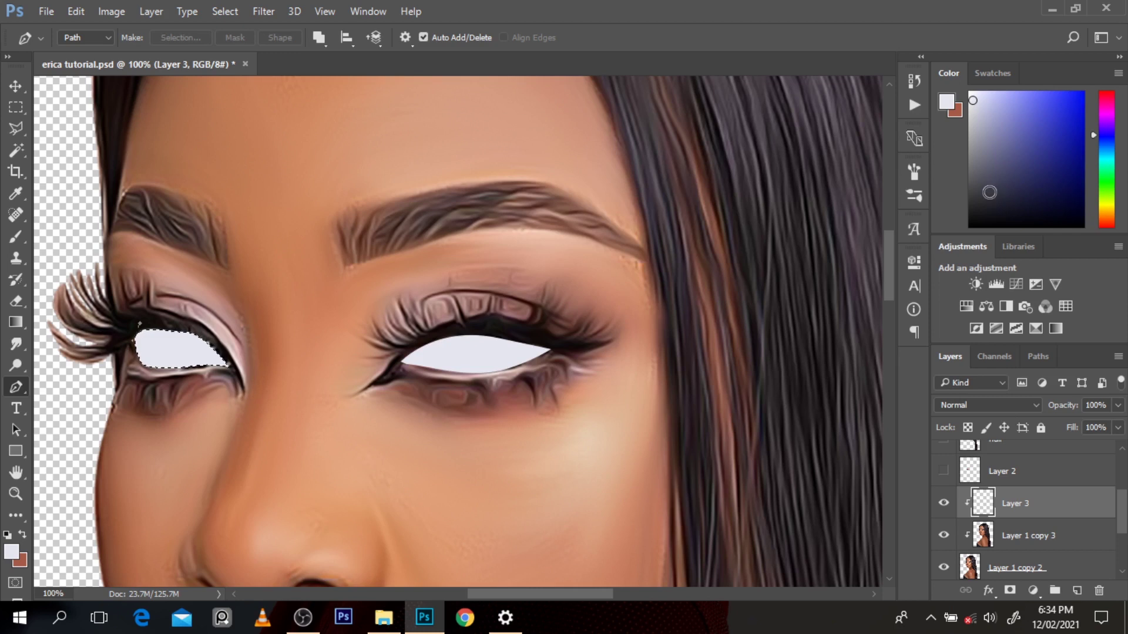
- Set Layer 3's blend mode to Color and compare the eyes with the layer hidden and shown
click(943, 503)
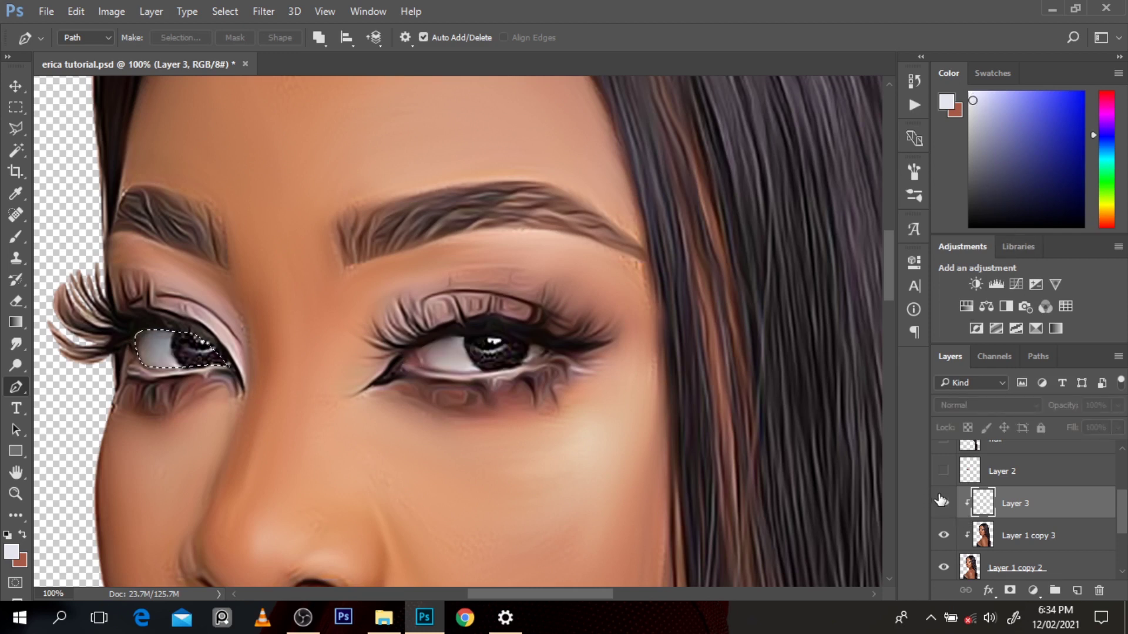
click(943, 503)
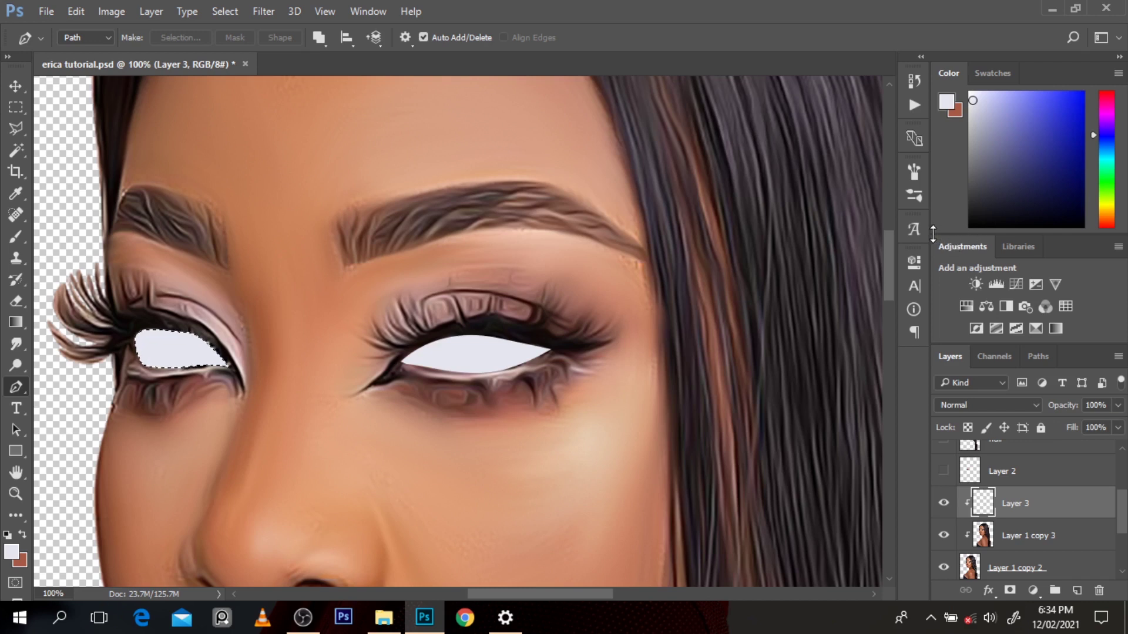
drag(937, 233, 858, 275)
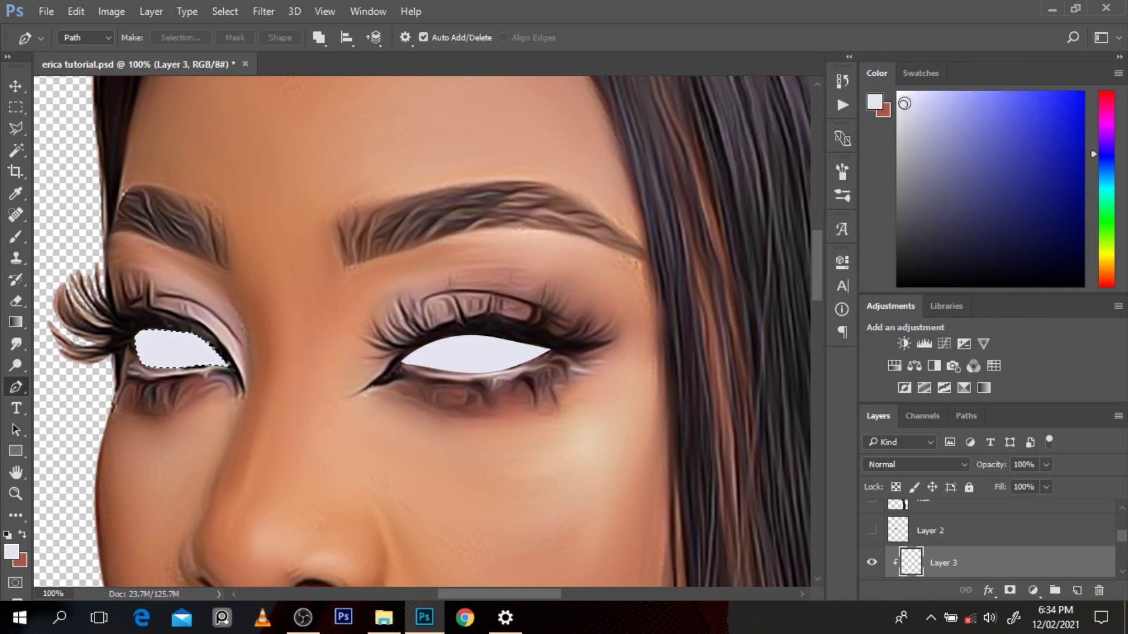
click(926, 465)
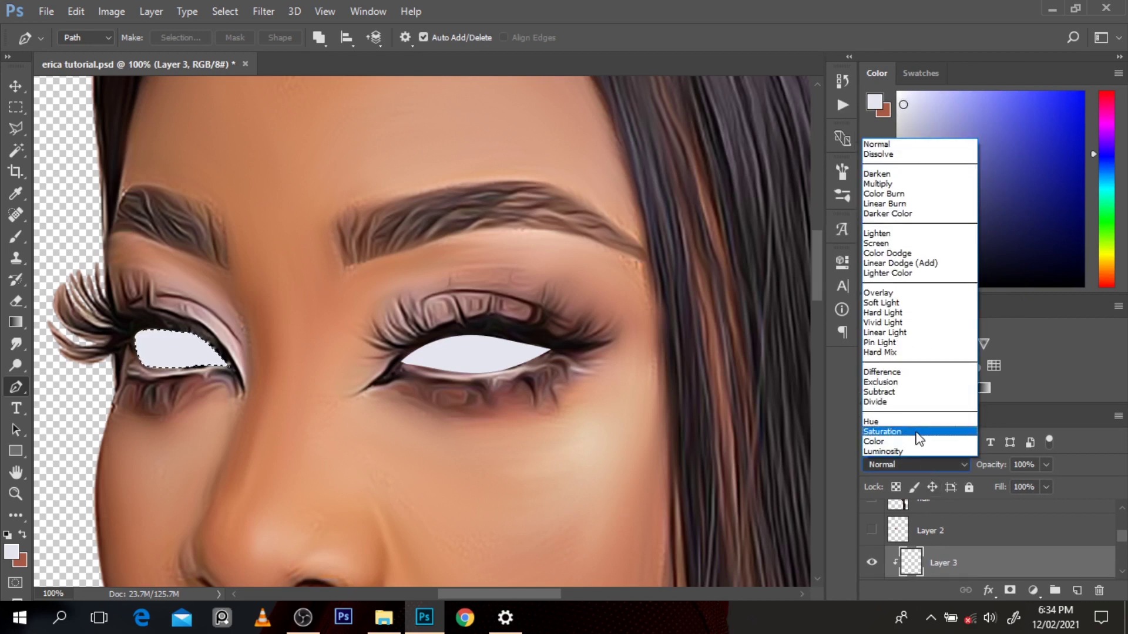
click(917, 442)
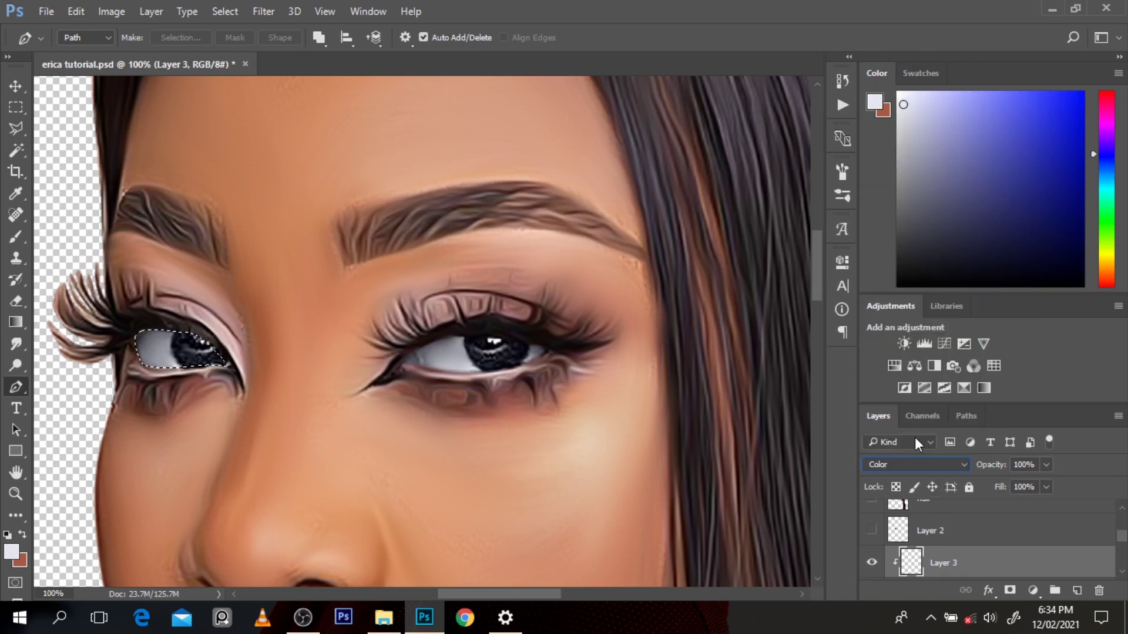
click(873, 563)
click(873, 562)
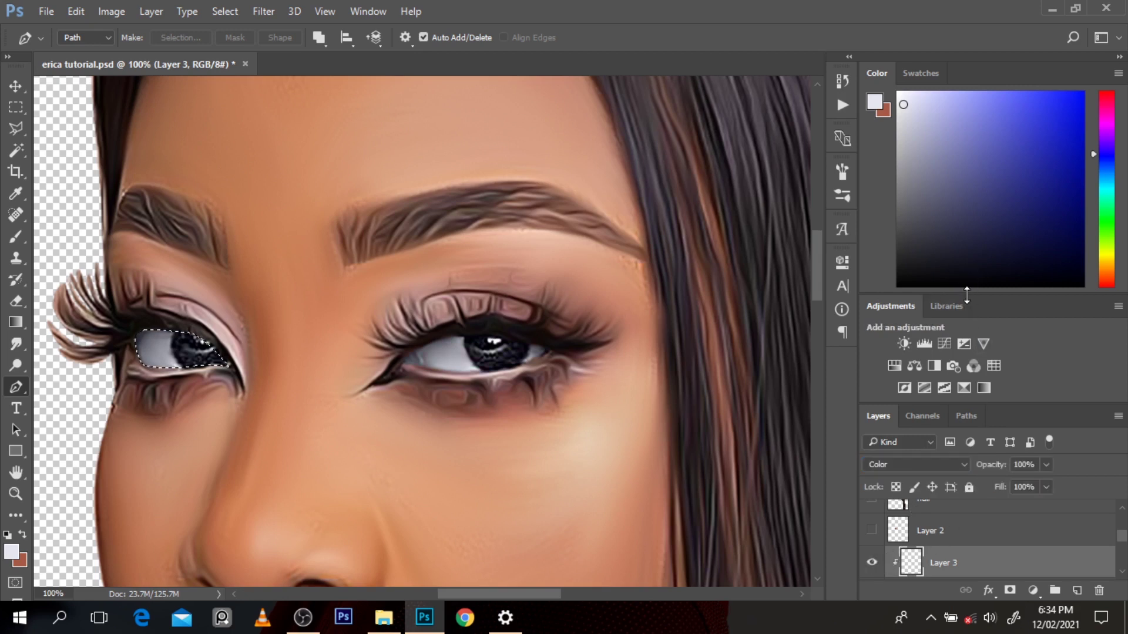
drag(962, 288, 961, 252)
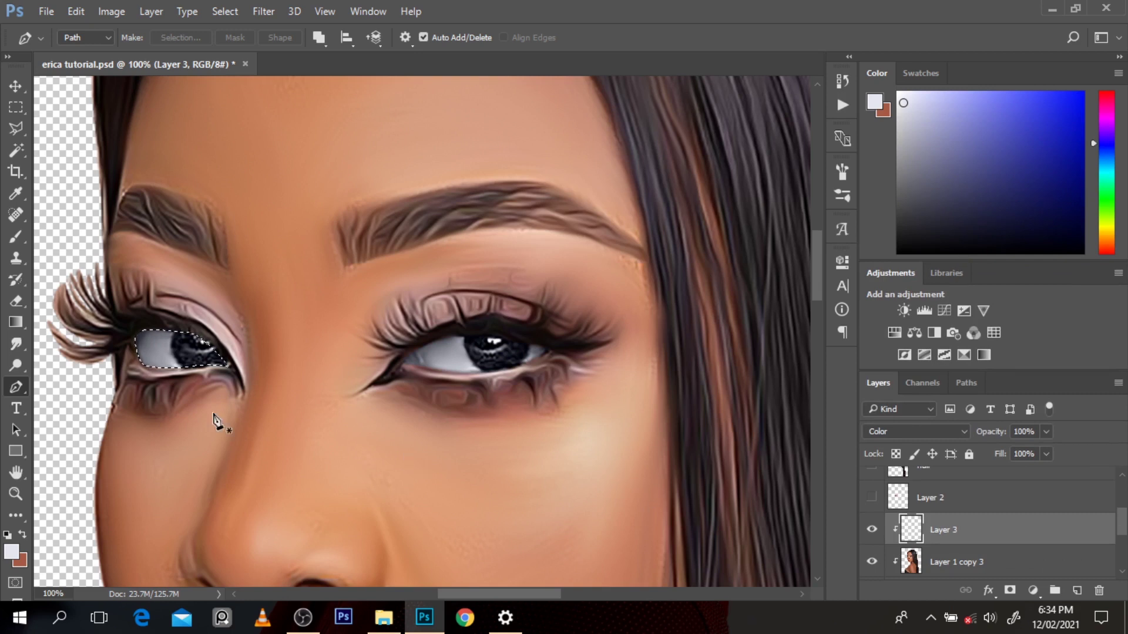
- Load Layer 3's eye shapes as a selection and brush a pinkish red into the inner corner of the near eye at 45 px
click(16, 237)
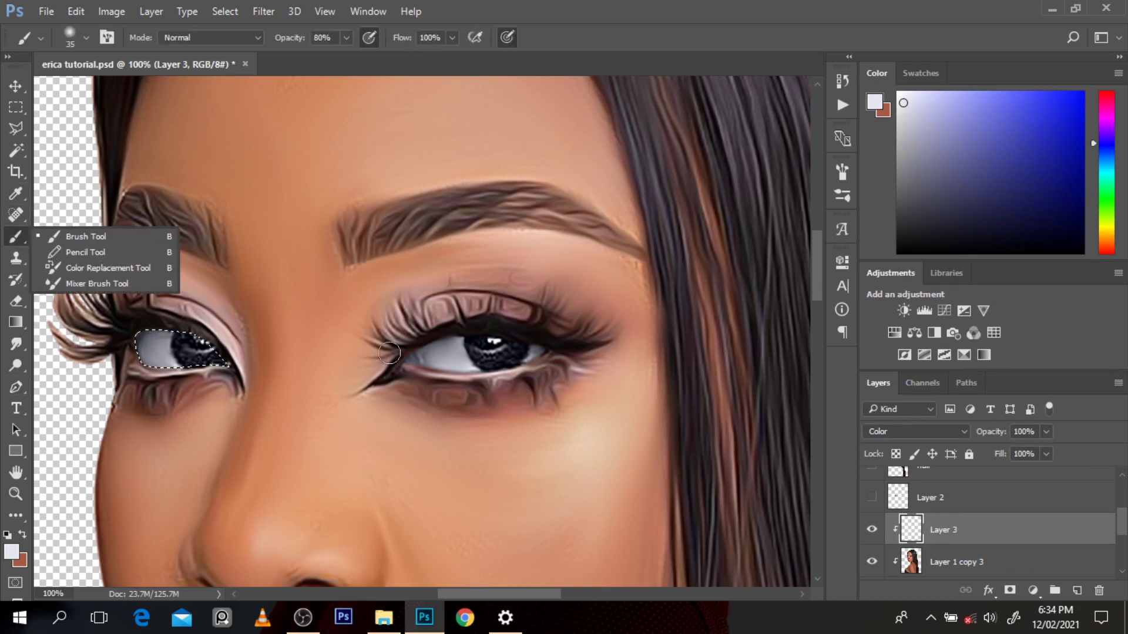
click(876, 533)
click(875, 533)
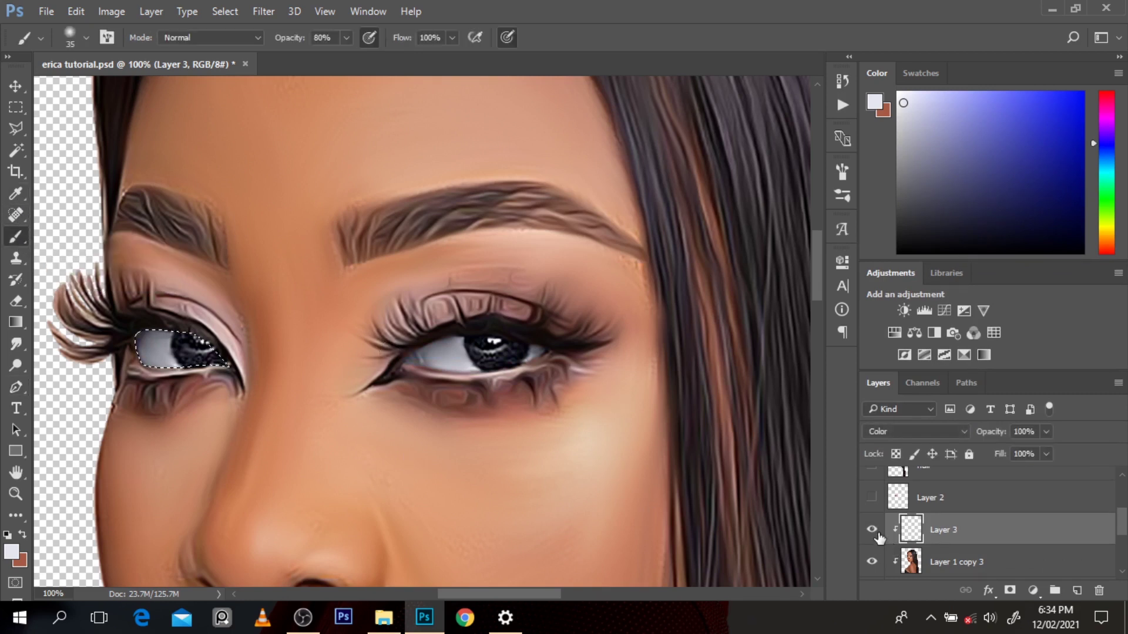
drag(1108, 248, 1106, 268)
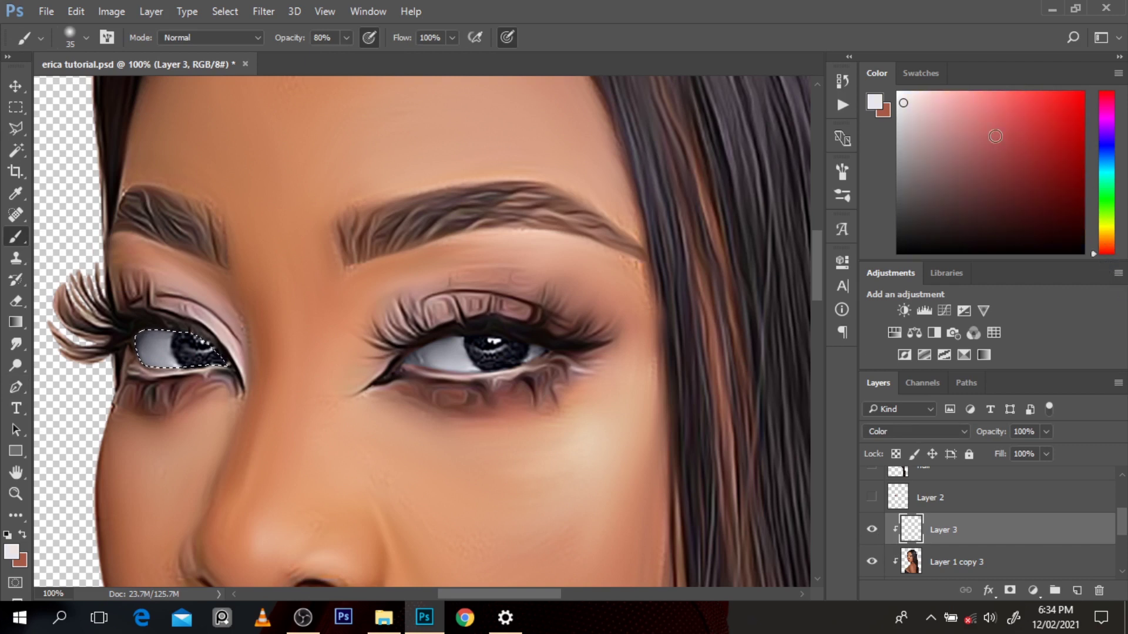
mouse_move(972, 122)
mouse_down()
mouse_move(981, 134)
mouse_move(978, 121)
mouse_move(989, 120)
mouse_up()
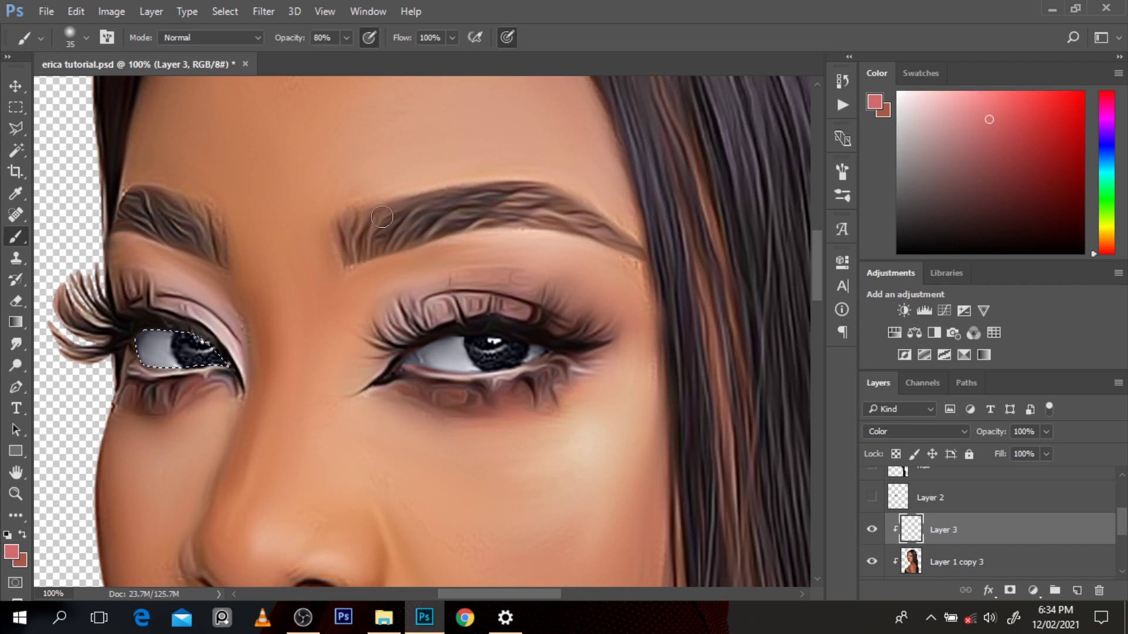
alt+click(907, 532)
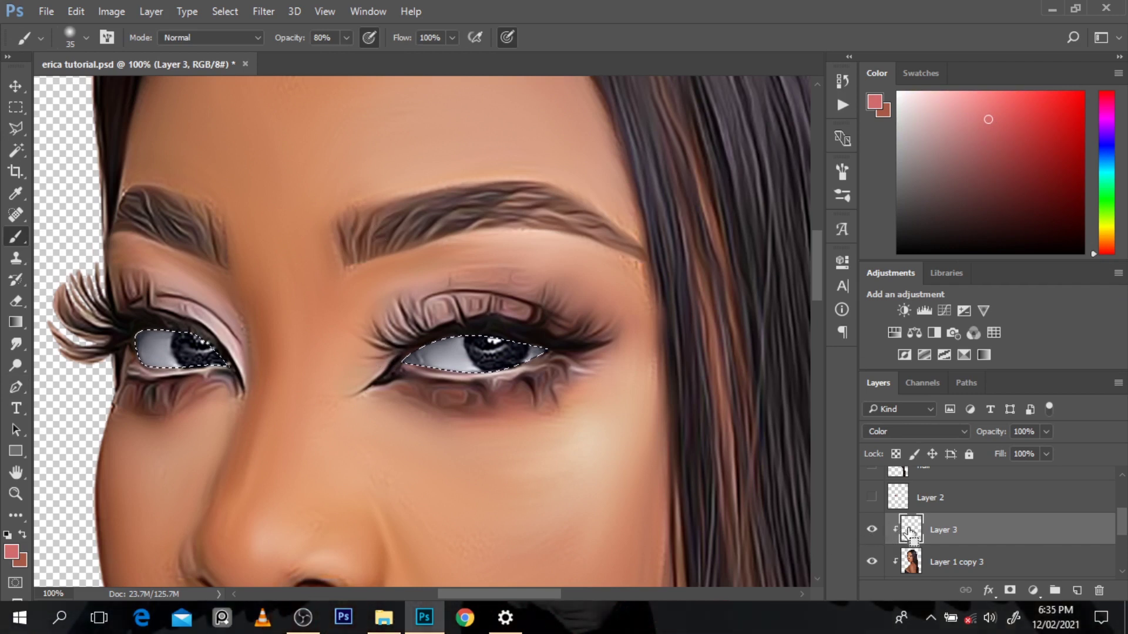
ctrl+click(909, 533)
key(bracketright)
click(406, 346)
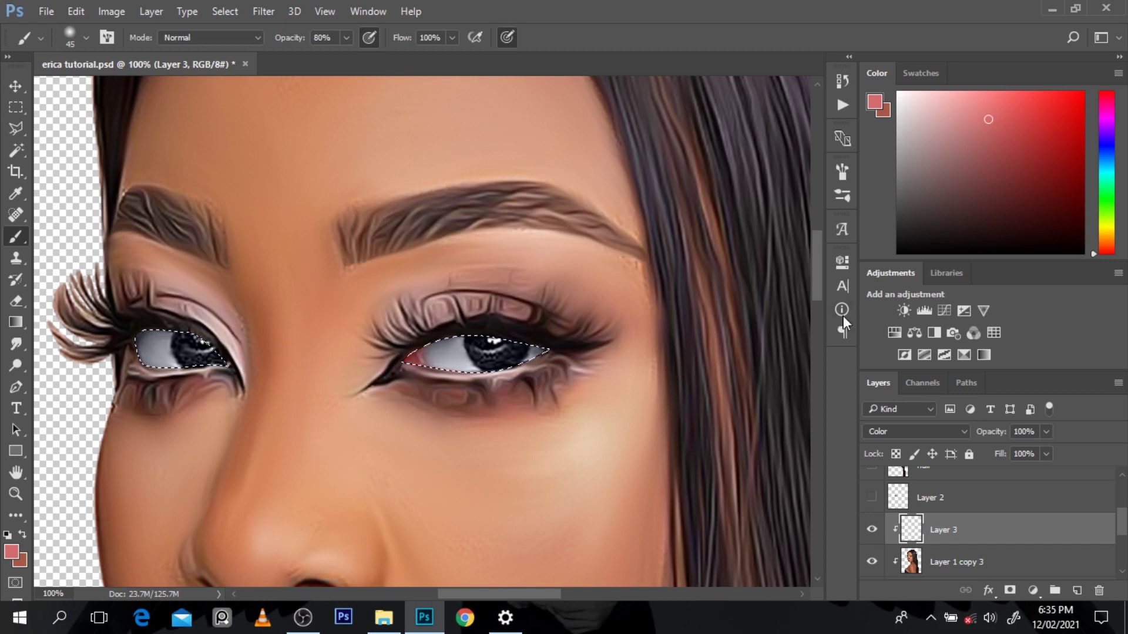
- Tint both irises dark brown with the Brush tool on Layer 3 and deselect the eyes
drag(1101, 236, 1104, 238)
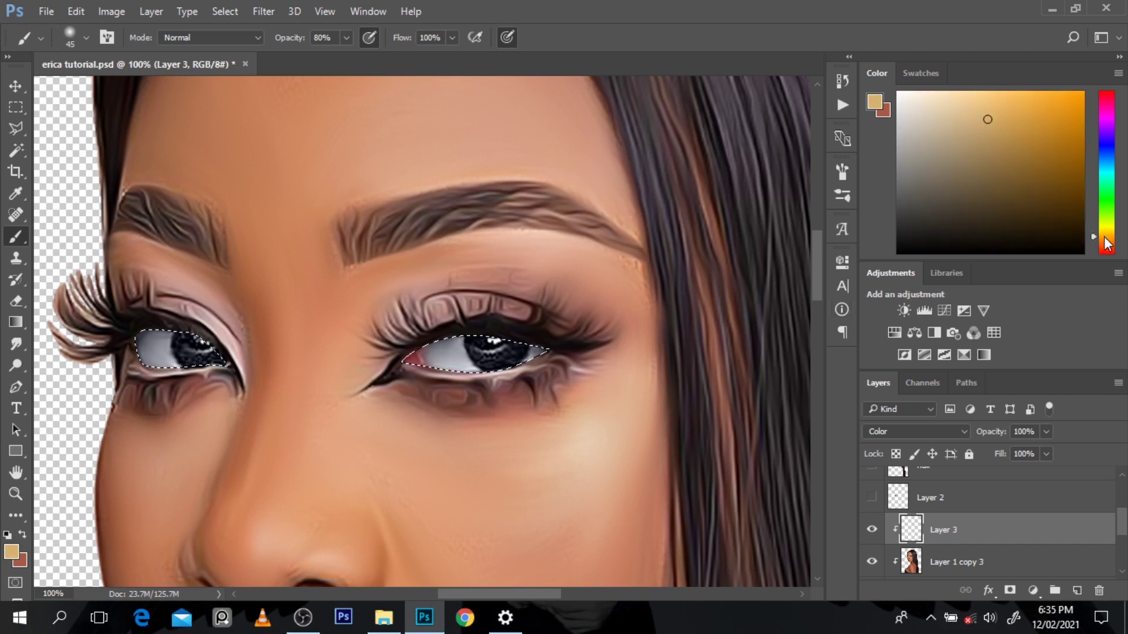
mouse_move(1022, 142)
mouse_down()
mouse_move(1003, 149)
mouse_move(998, 174)
mouse_up()
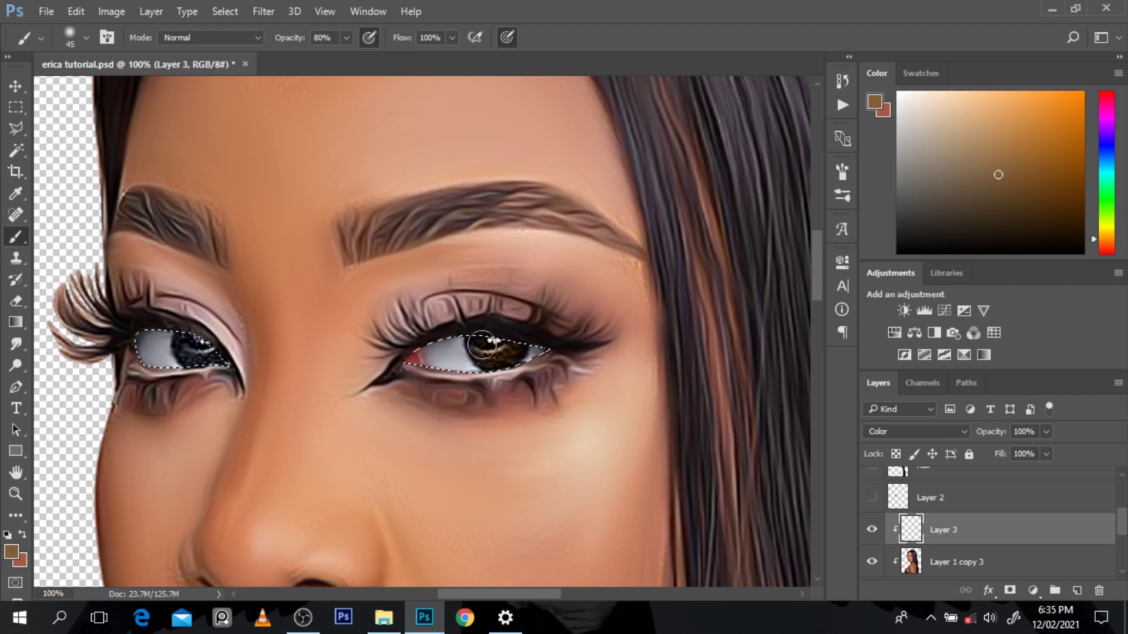
drag(997, 221, 976, 222)
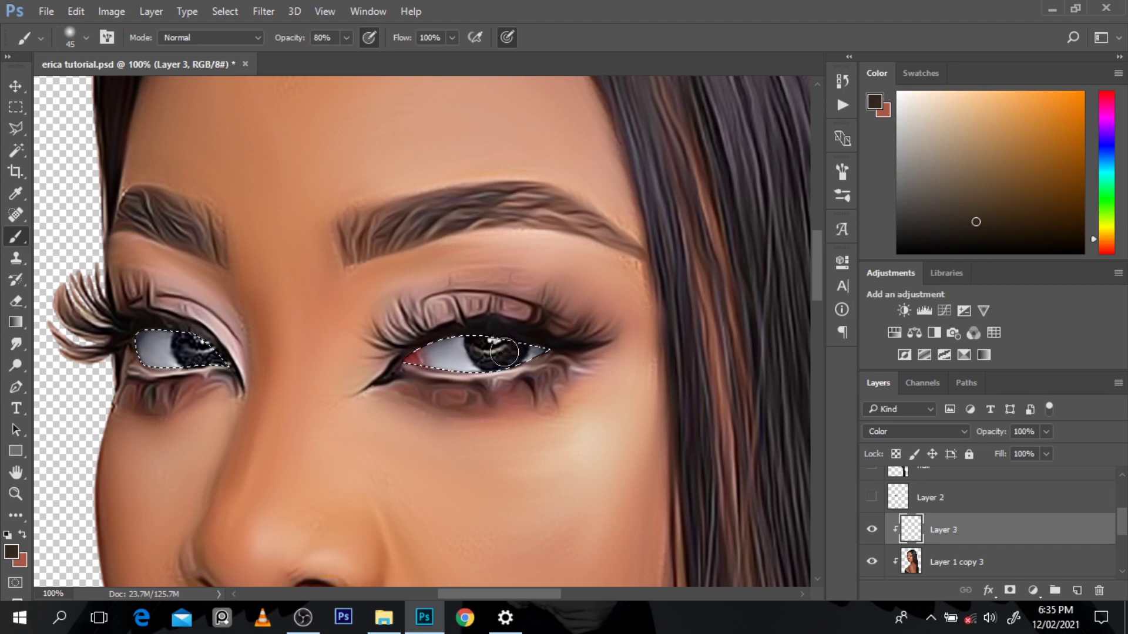
drag(489, 352, 483, 354)
mouse_move(227, 355)
mouse_down()
mouse_move(201, 339)
mouse_move(195, 350)
mouse_up()
key(ctrl+d)
- Compare the recoloured eyes with the original by toggling Layer 3's visibility, and review the whole face
click(872, 532)
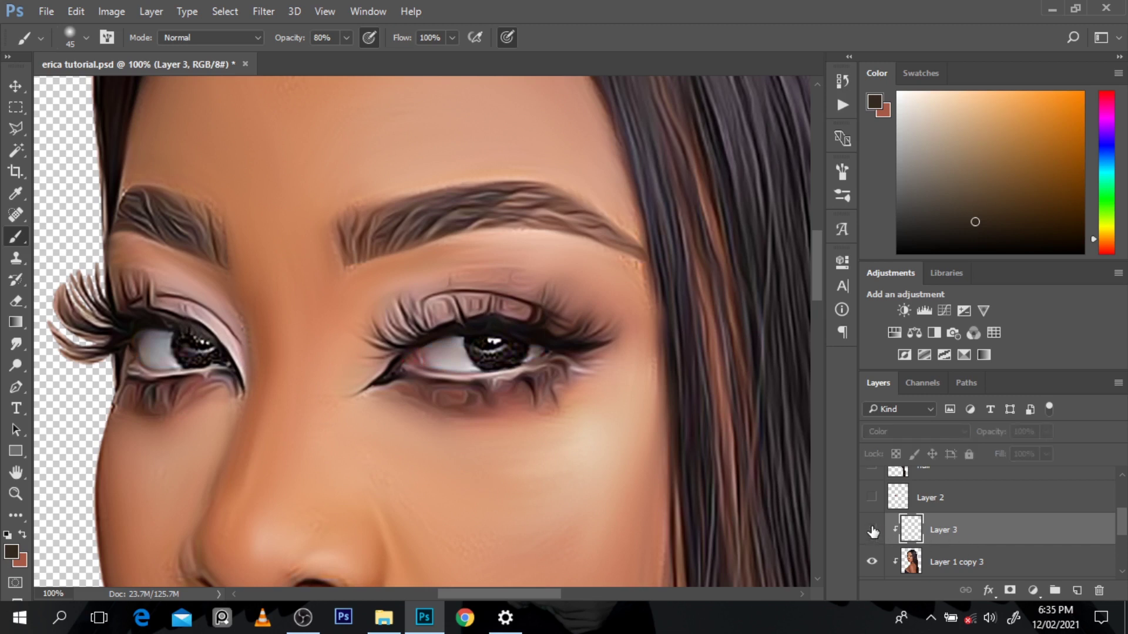
click(872, 531)
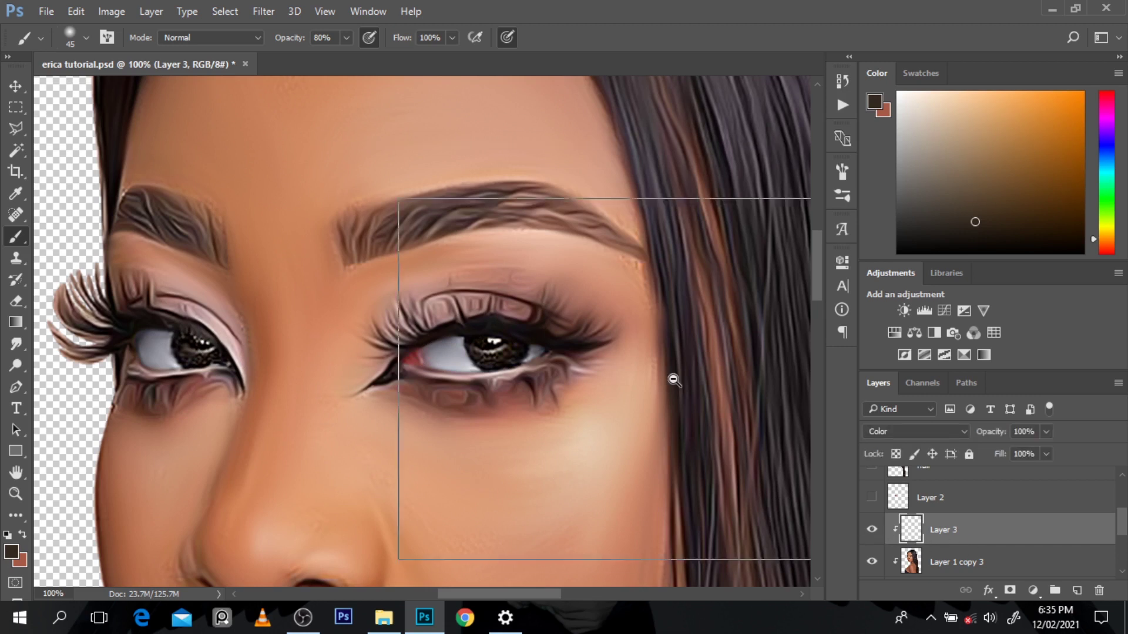
ctrl+alt+click(673, 379)
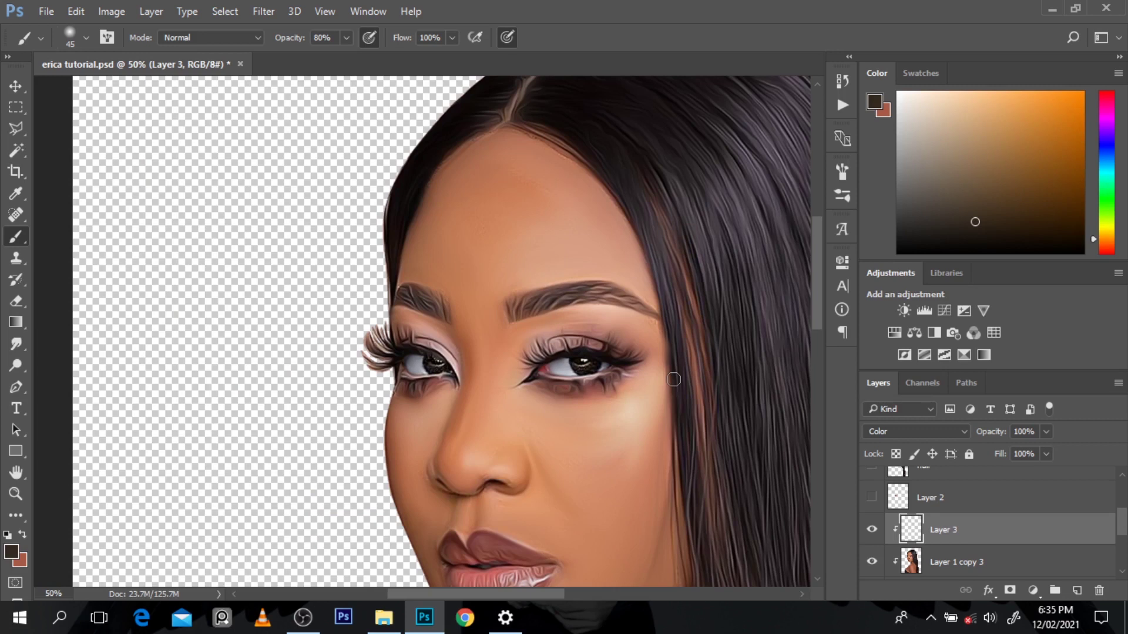
key(v)
key(b)
scroll(818, 314, down, 2)
- Add a new empty layer directly above Layer 1 copy 3 and load Layer 2's lip shape as a selection
click(1032, 563)
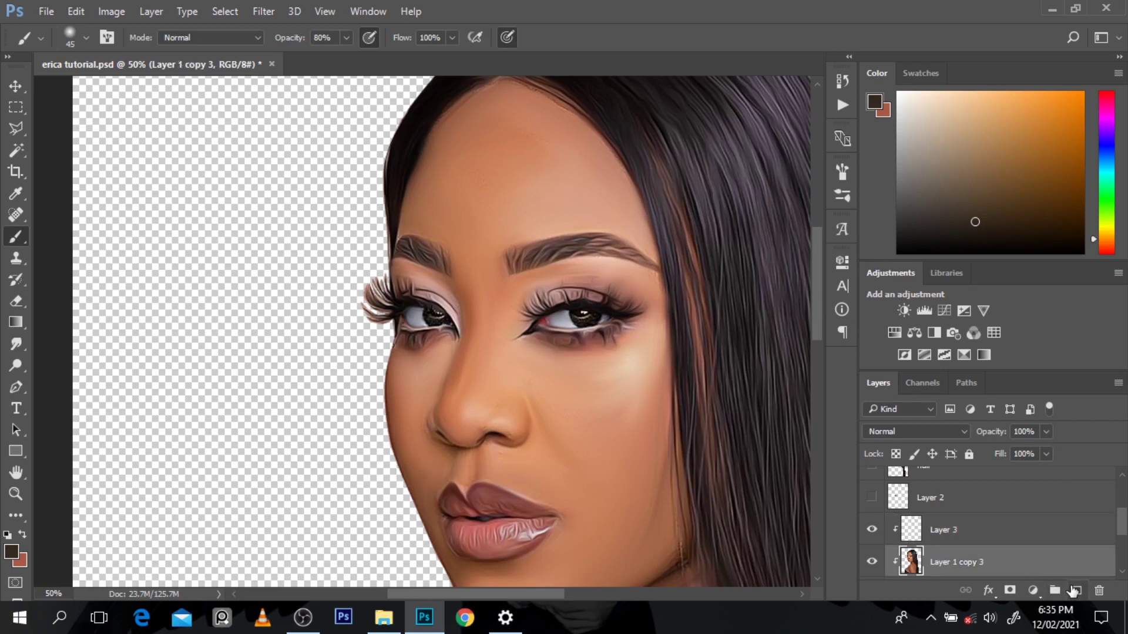
click(1074, 590)
key(p)
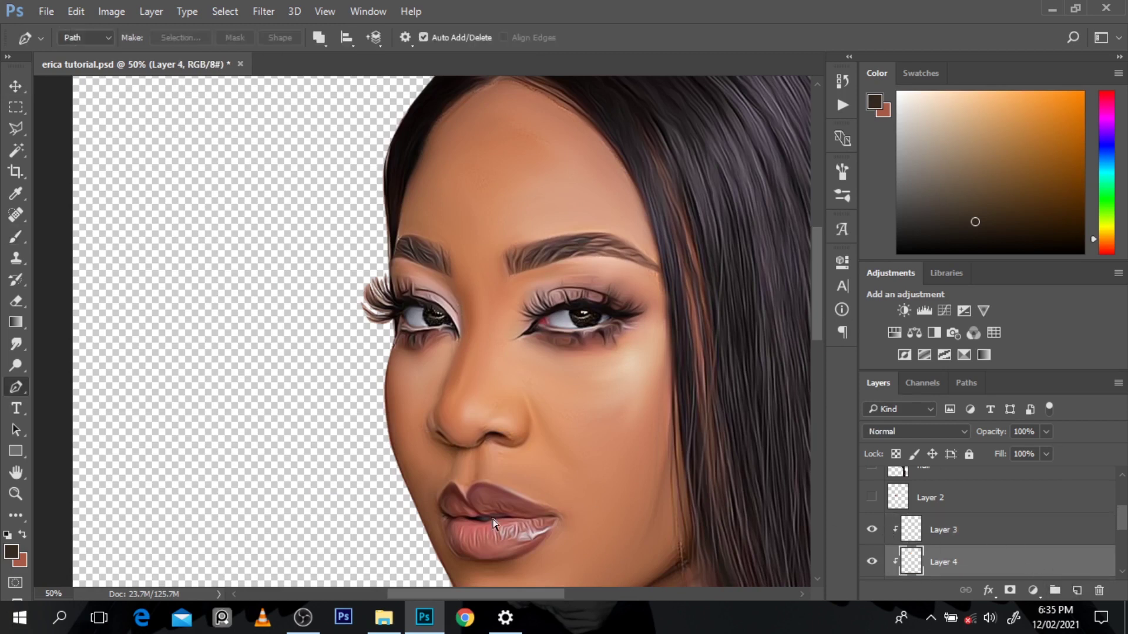
scroll(449, 521, up, 1)
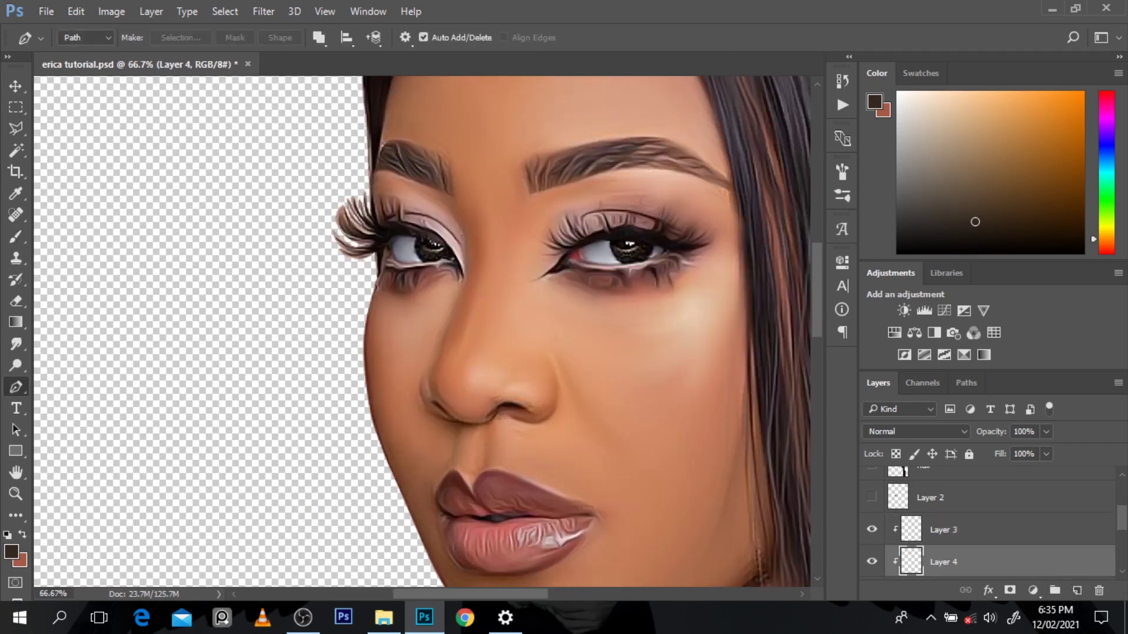
mouse_move(1125, 523)
mouse_down()
mouse_move(1120, 490)
mouse_move(1125, 534)
mouse_move(1122, 517)
mouse_up()
ctrl+click(897, 481)
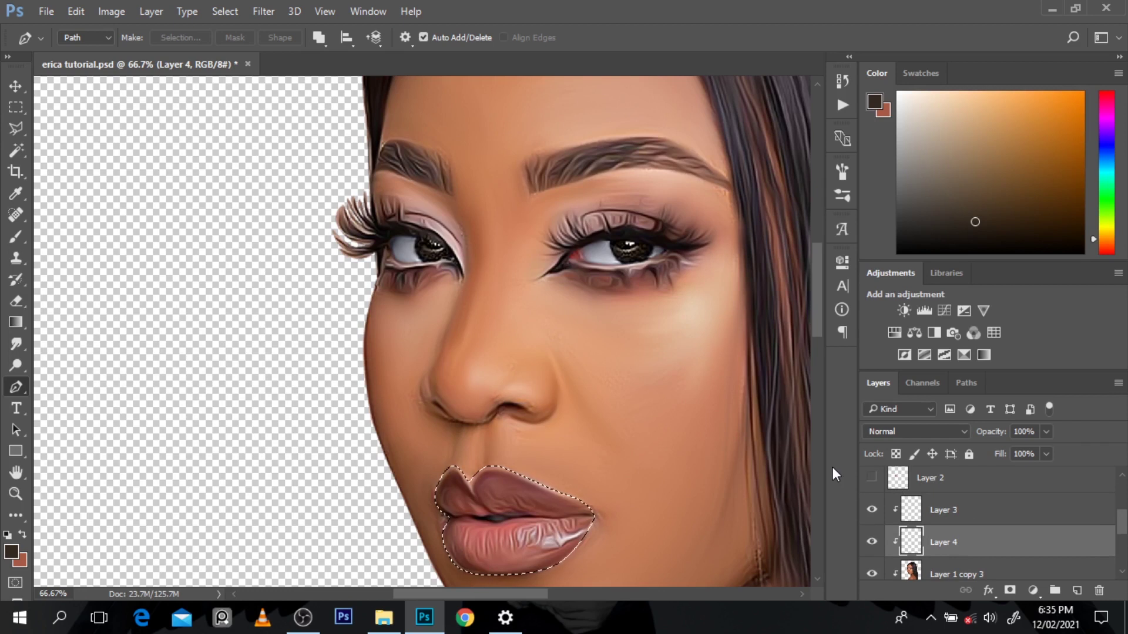
key(v)
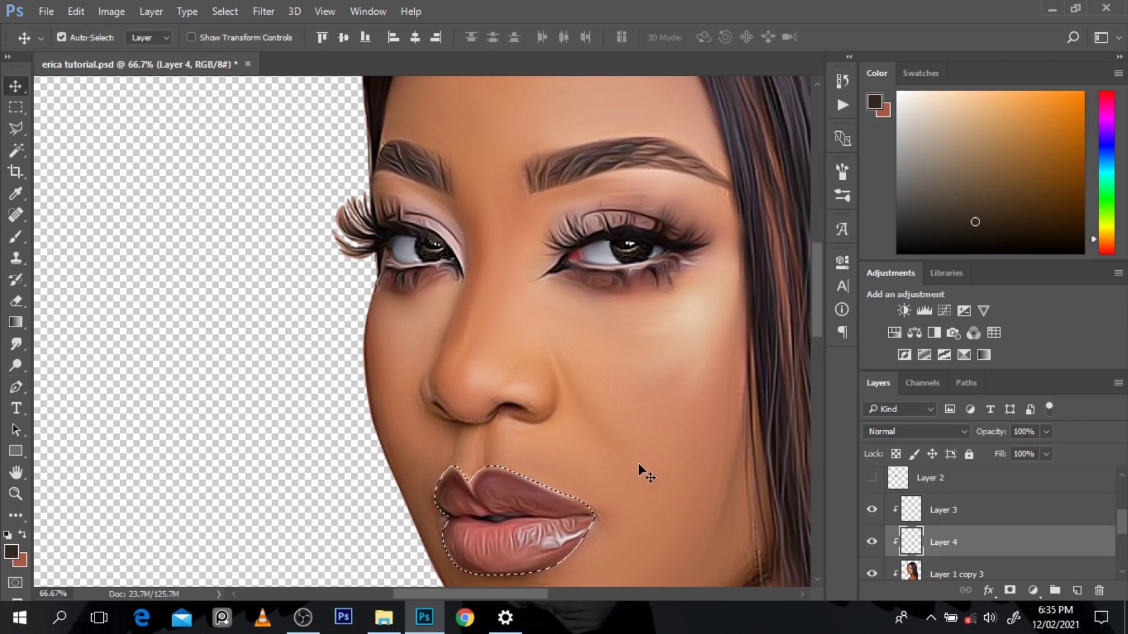
- Fill the lip selection on Layer 4 with a muted reddish brown sampled from the upper lip, and set the layer's blend mode to Color
key(b)
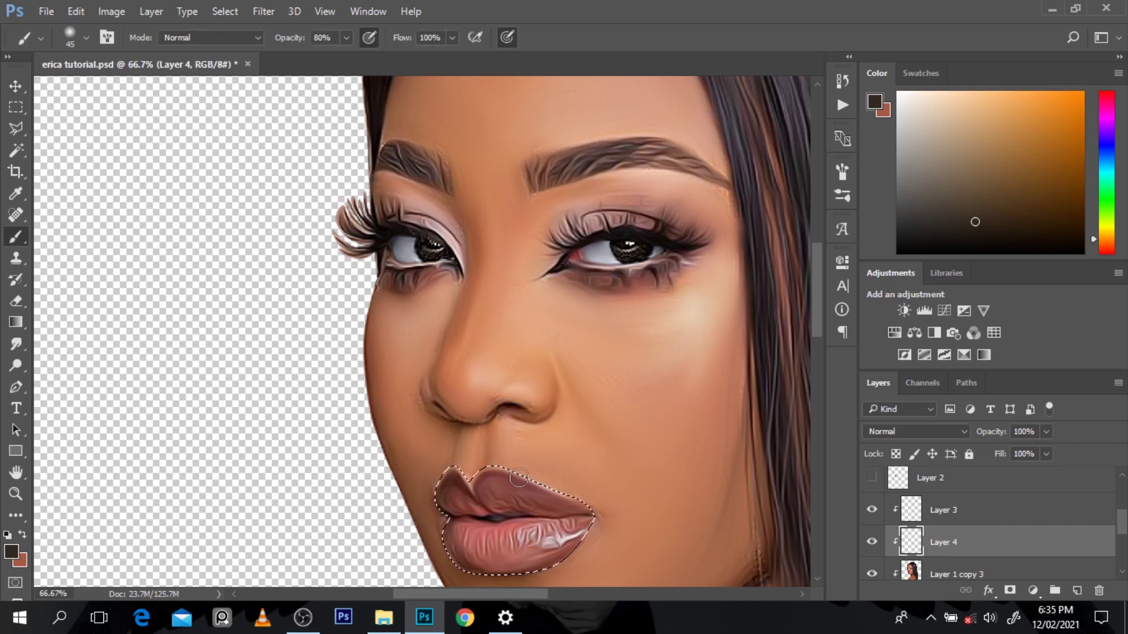
key(alt)
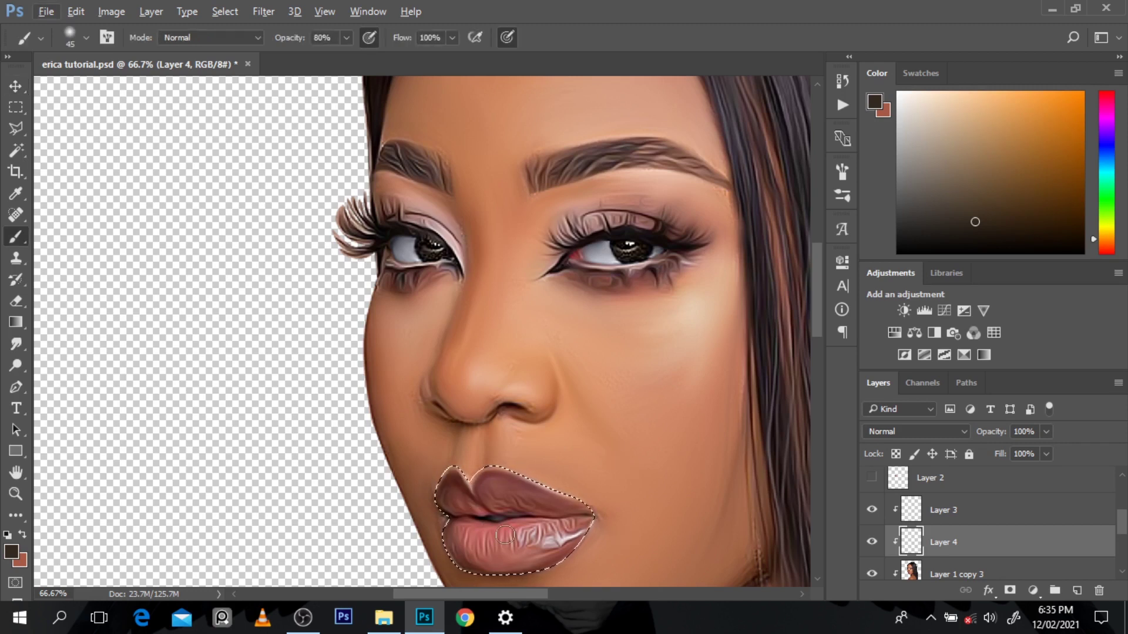
key(alt)
alt+click(495, 481)
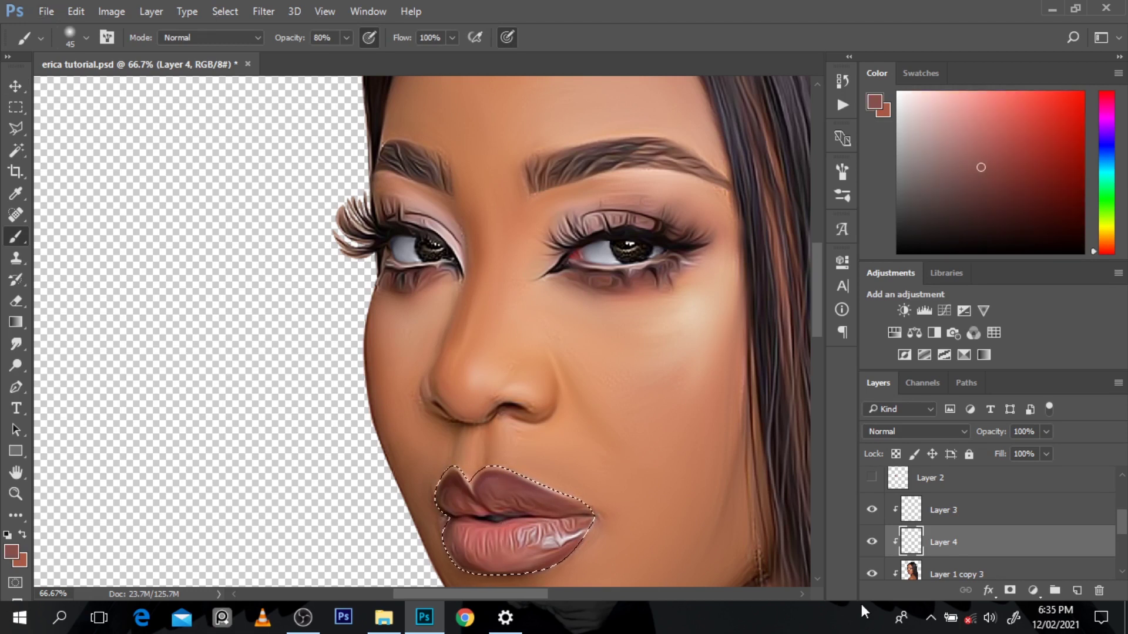
key(alt+BackSpace)
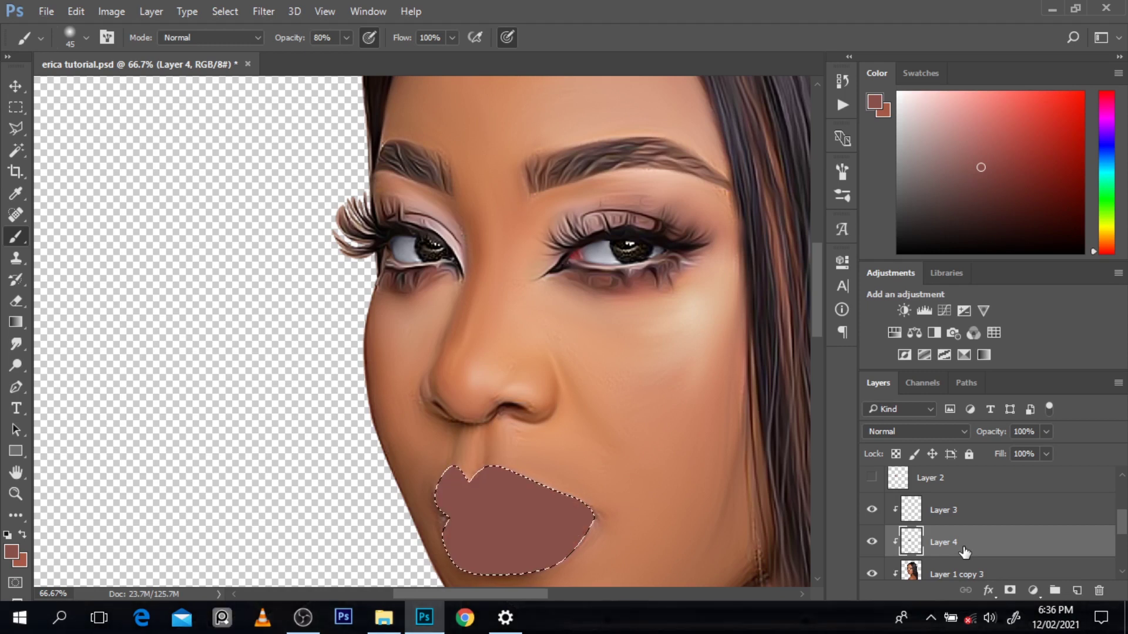
click(918, 432)
click(904, 409)
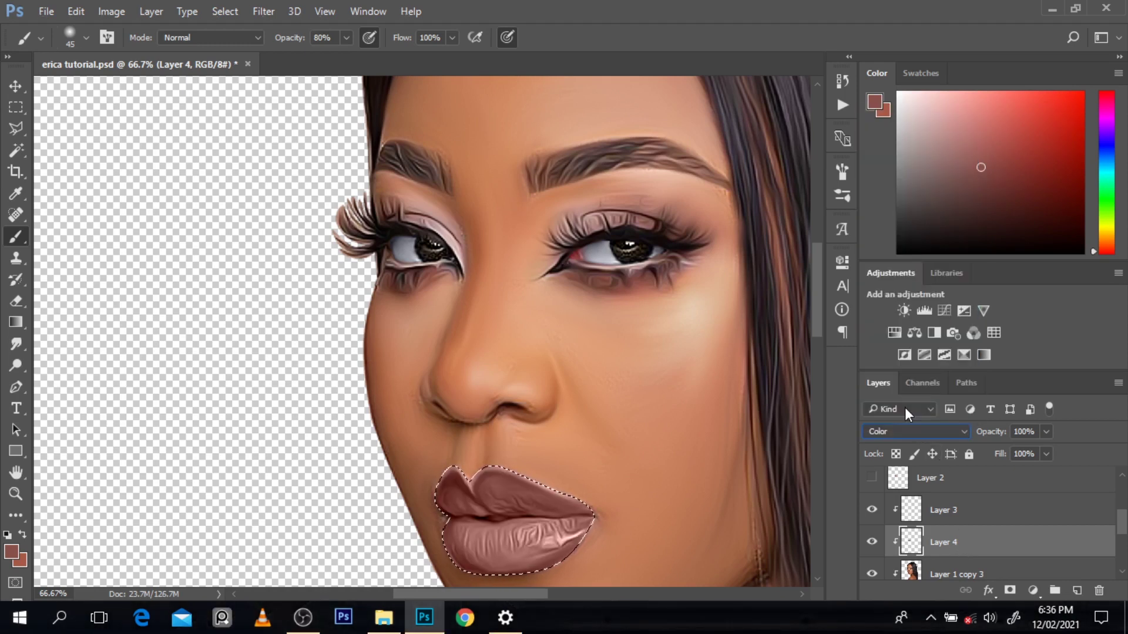
click(873, 544)
click(872, 542)
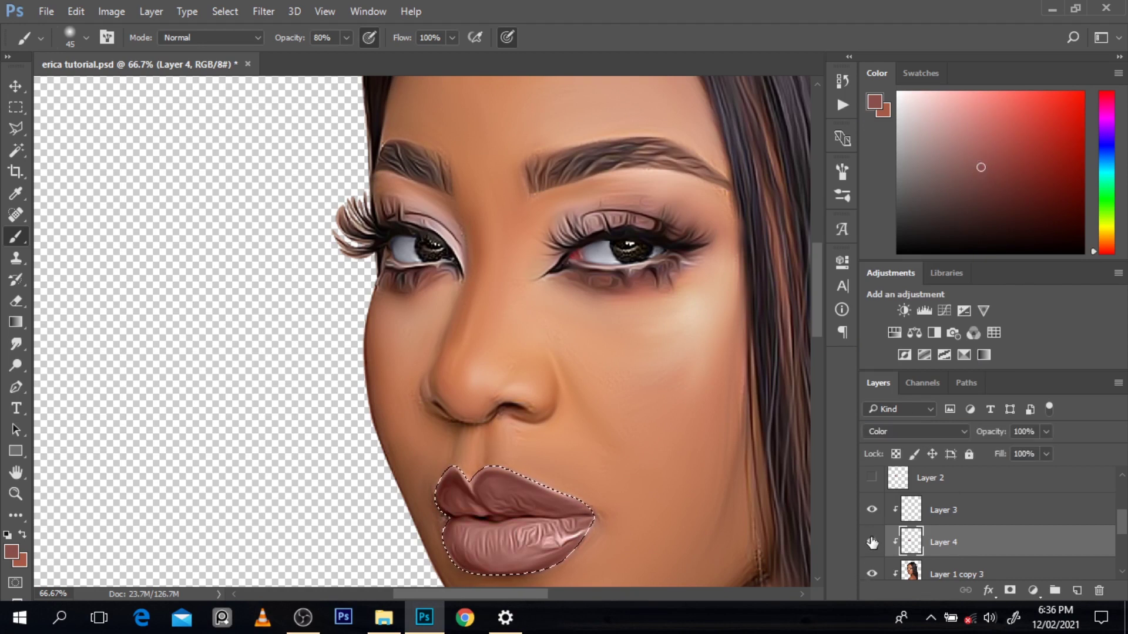
click(873, 543)
click(872, 543)
- Brush a brighter, more saturated red over the lower lip on Layer 4 at 60 px
drag(987, 167, 996, 146)
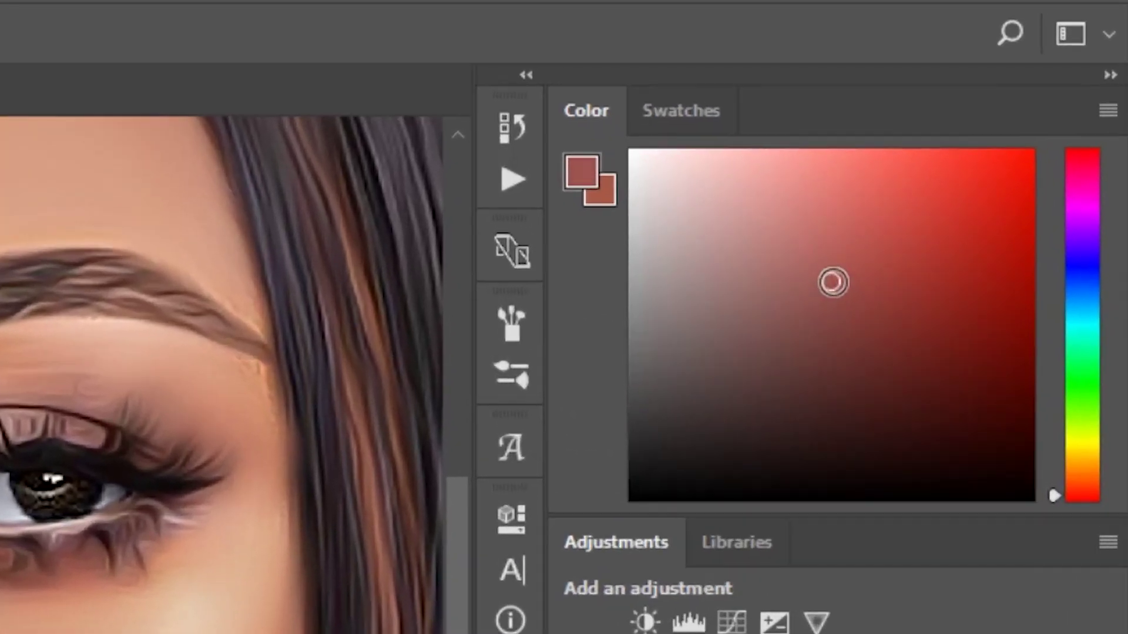
mouse_move(842, 269)
mouse_down()
mouse_move(841, 245)
mouse_move(821, 272)
mouse_move(717, 246)
mouse_move(650, 193)
mouse_move(702, 260)
mouse_move(892, 241)
mouse_move(812, 313)
mouse_up()
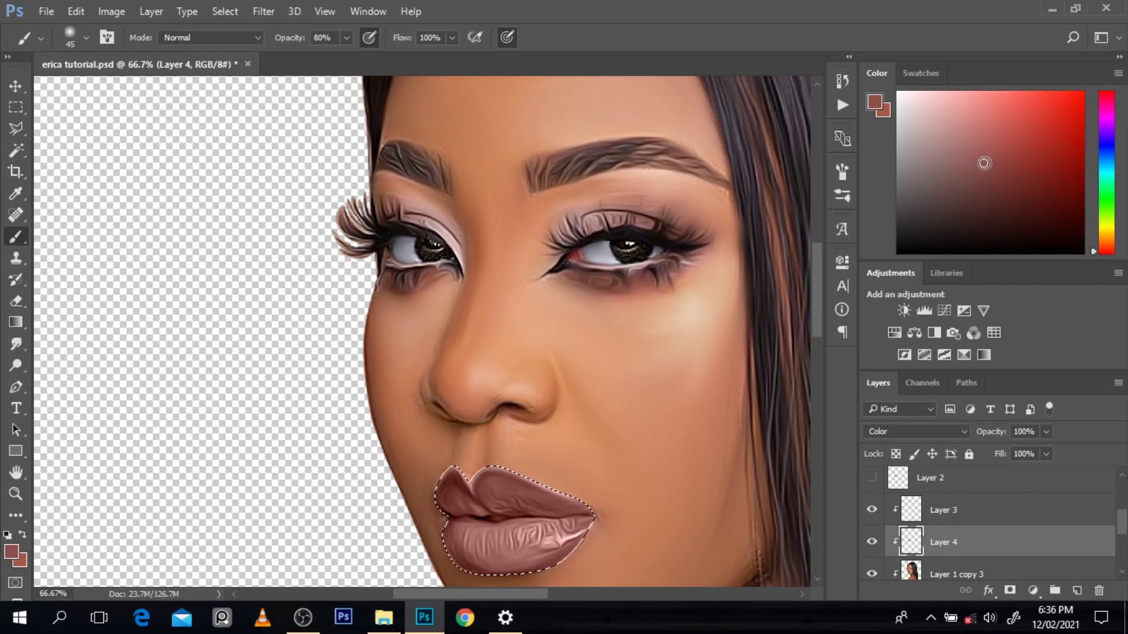
drag(984, 163, 995, 153)
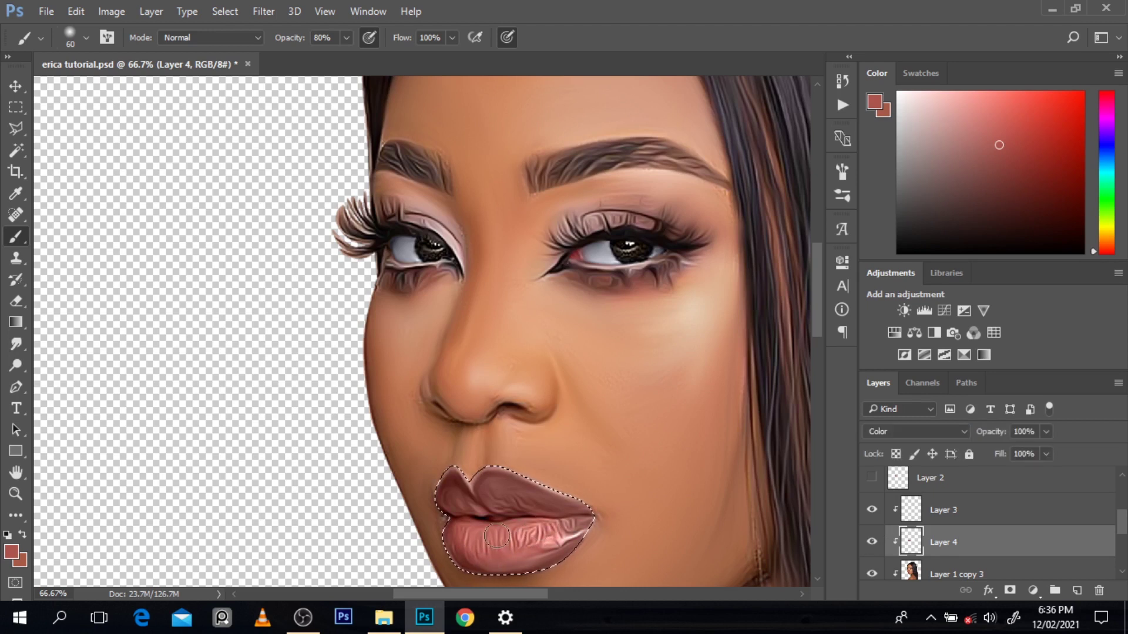
- Brush a near-white blue tint into the gap between the lips at 10 px, and deselect the lips
click(1112, 137)
drag(919, 108, 901, 107)
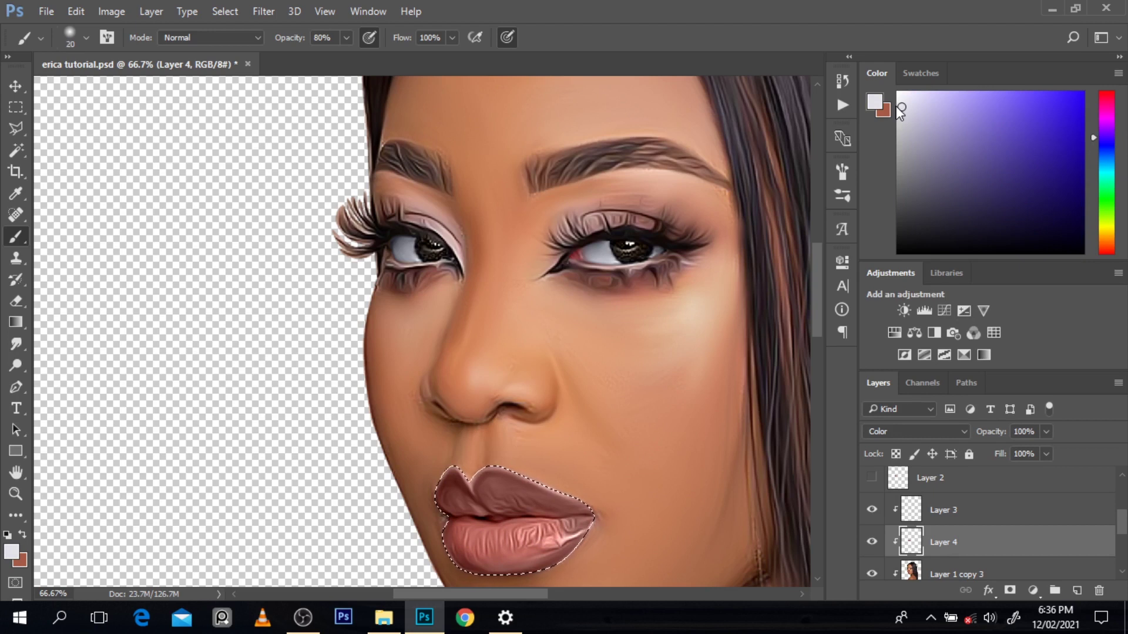
key(bracketleft)
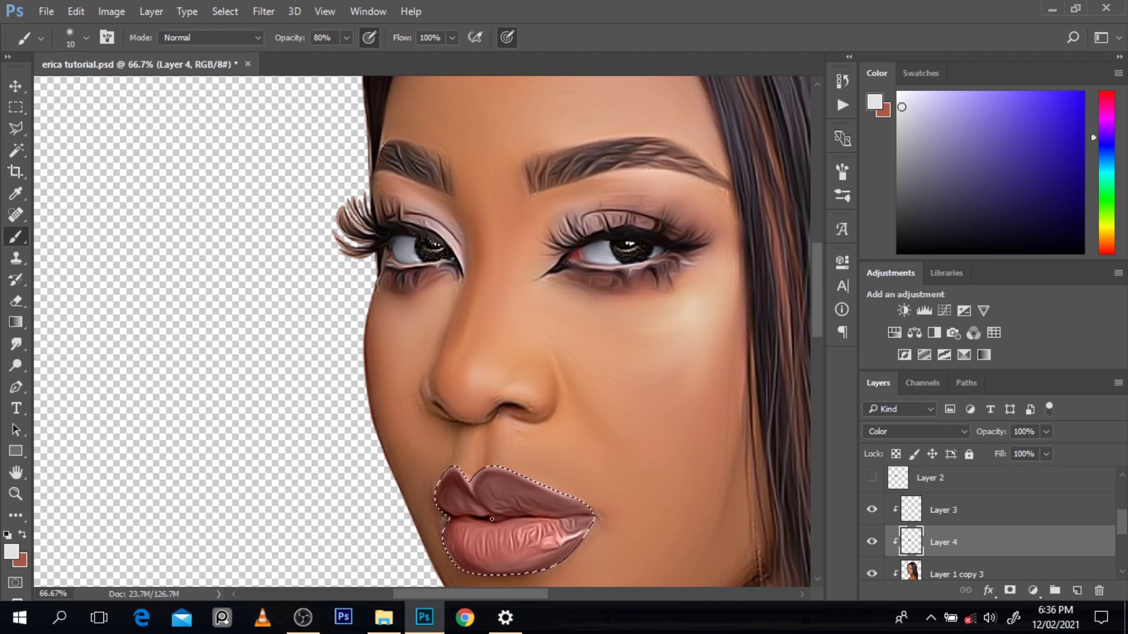
key(p)
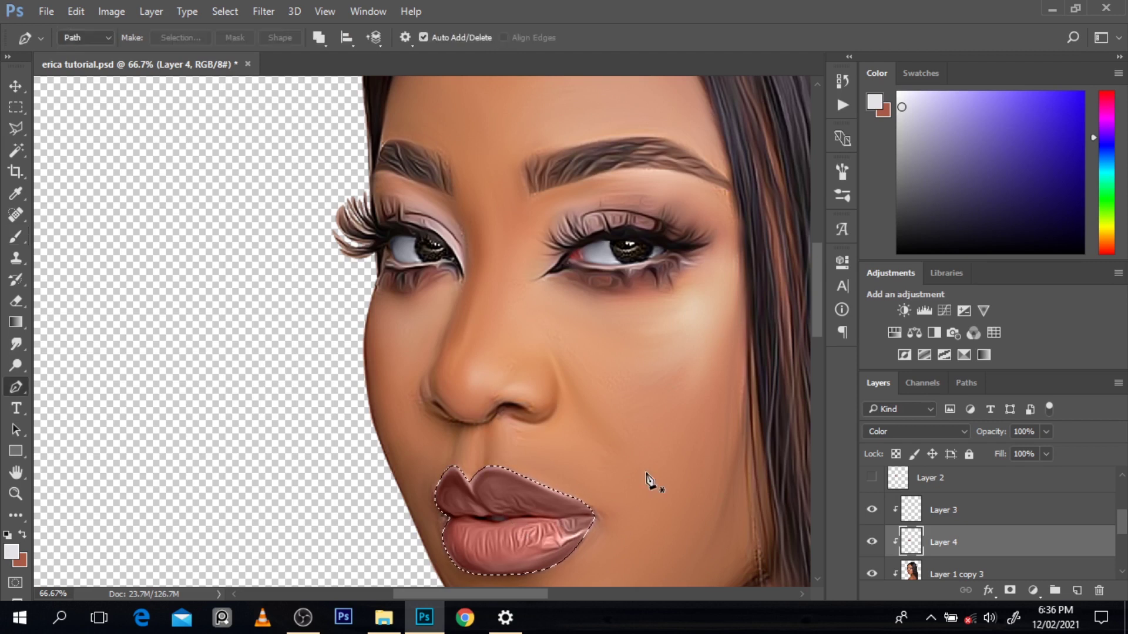
key(ctrl+d)
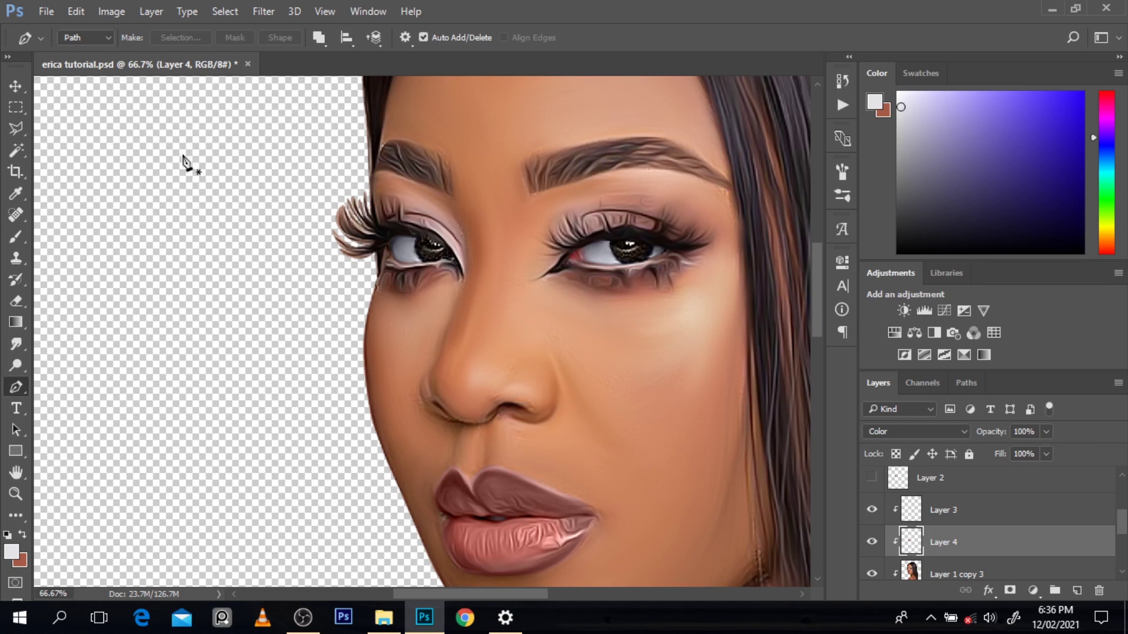
click(16, 87)
click(298, 386)
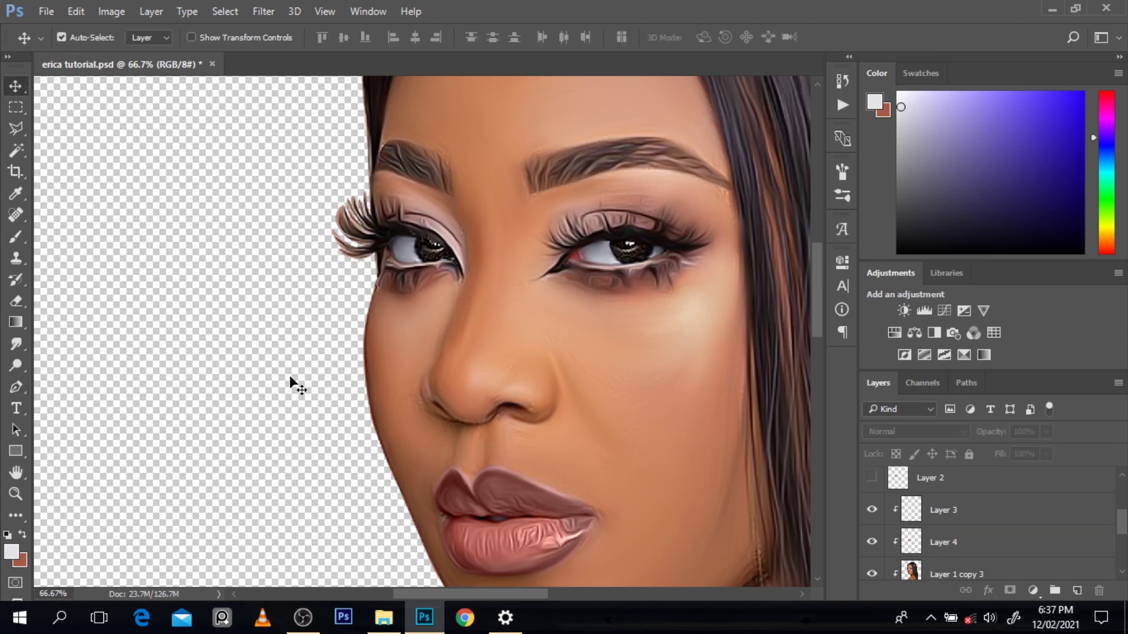
- Add a new layer directly above Layer 1 copy 3 and rename it "face colour"
ctrl+alt+click(652, 332)
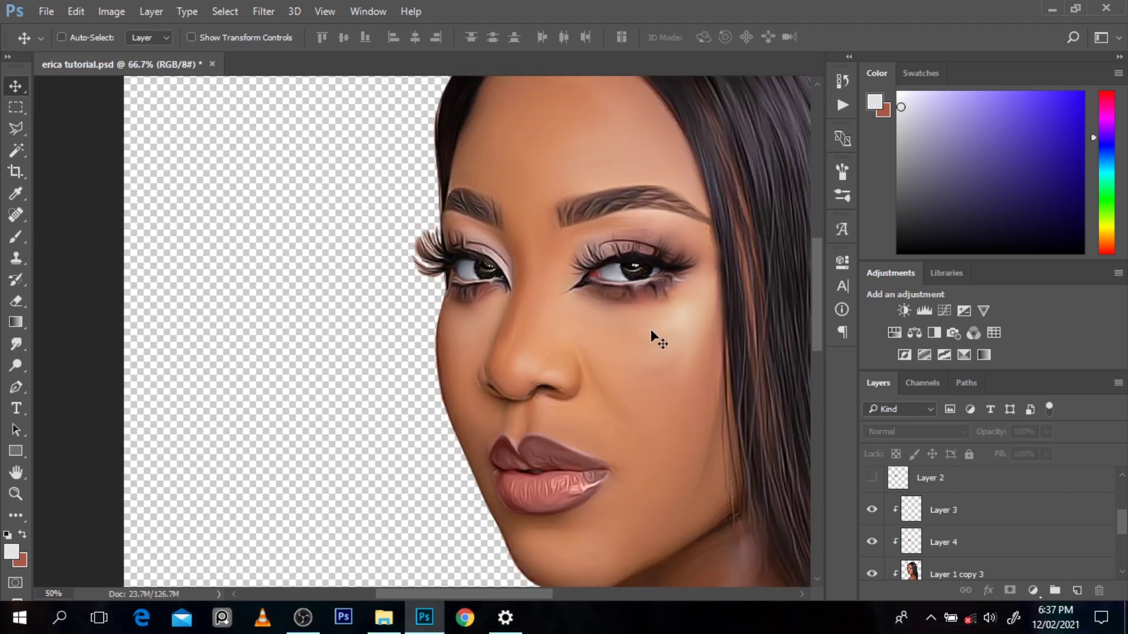
ctrl+alt+click(650, 329)
key(b)
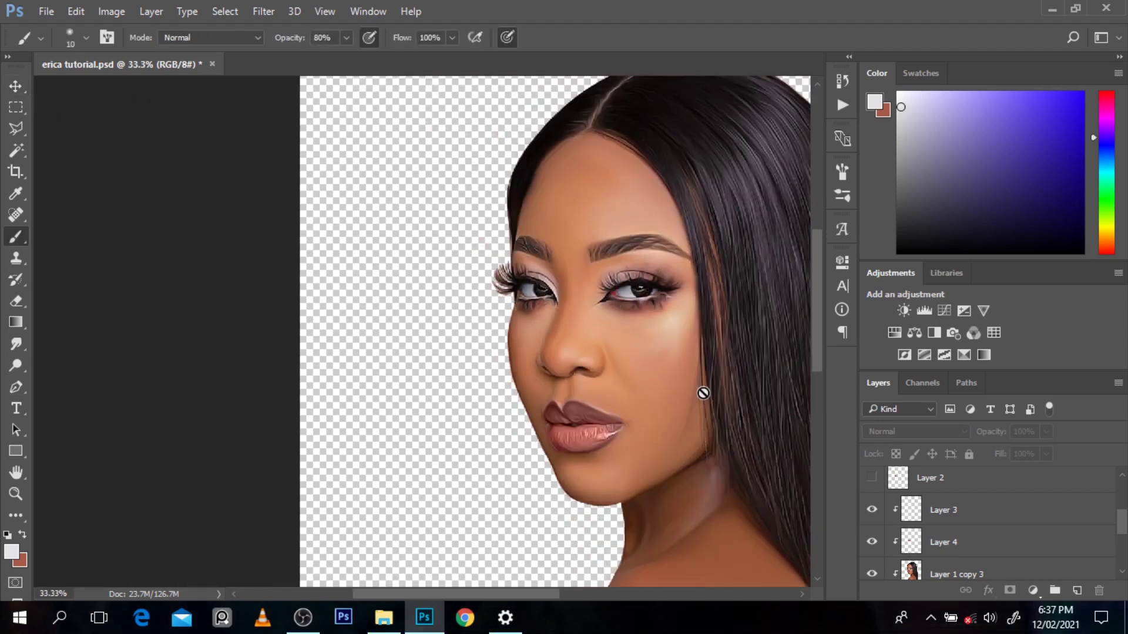
alt+click(670, 366)
scroll(1053, 506, down, 3)
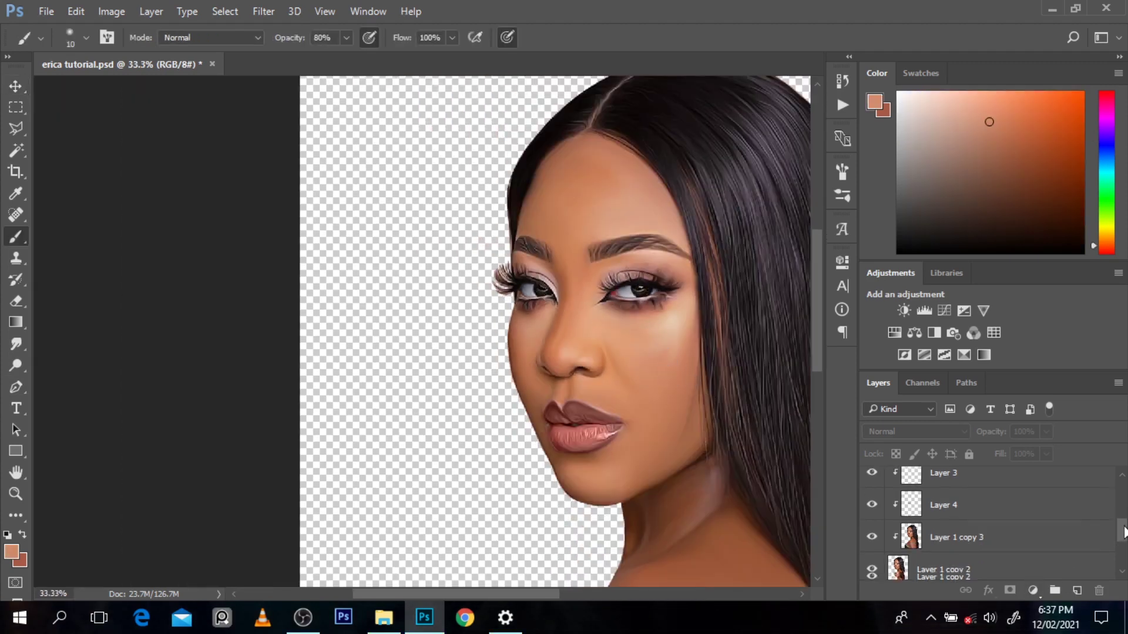
click(1053, 506)
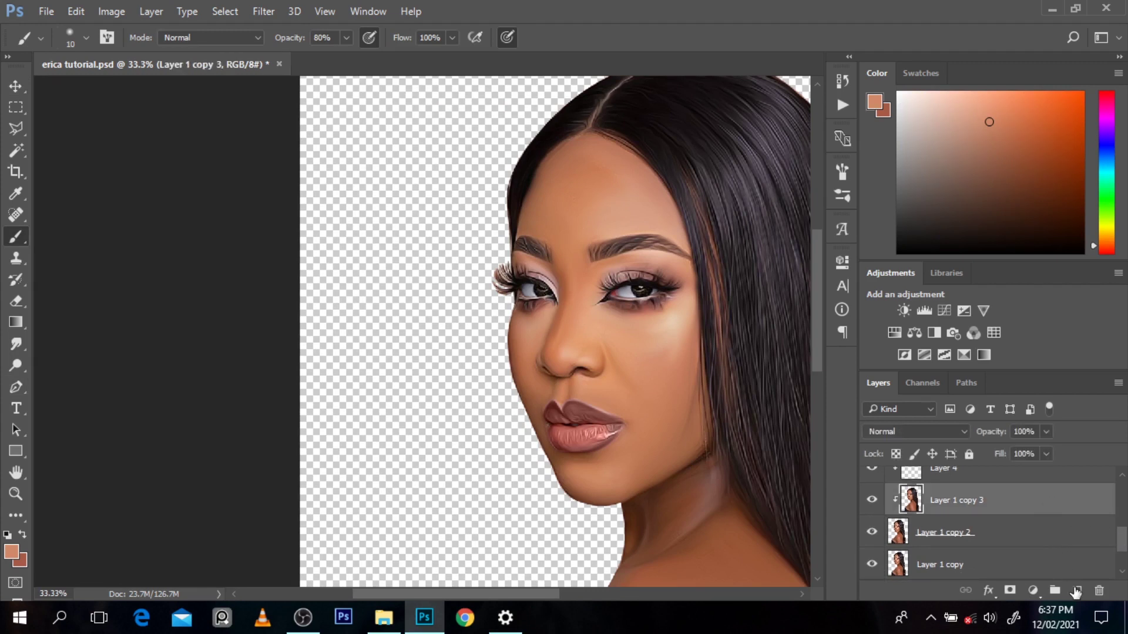
click(1077, 591)
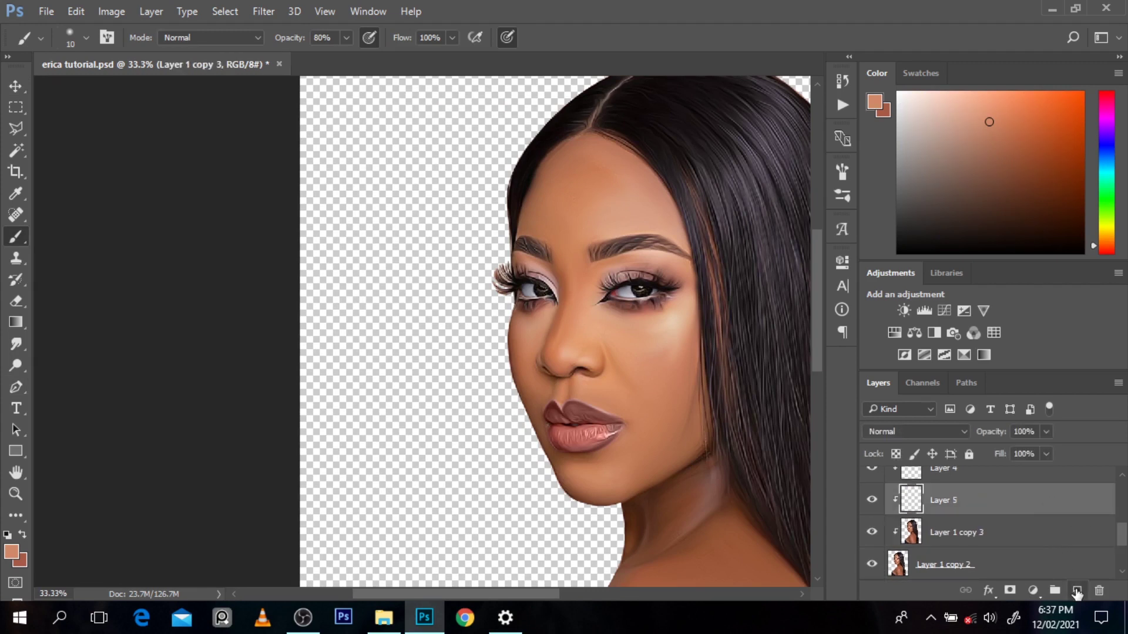
double_click(950, 501)
text(face)
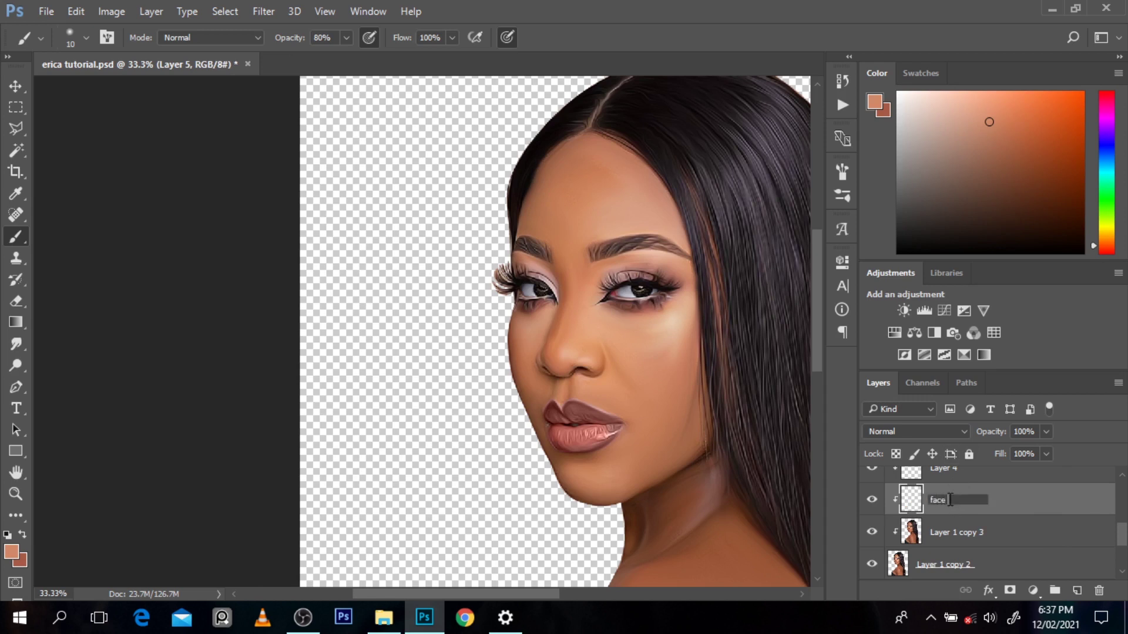
text( colour)
click(1018, 508)
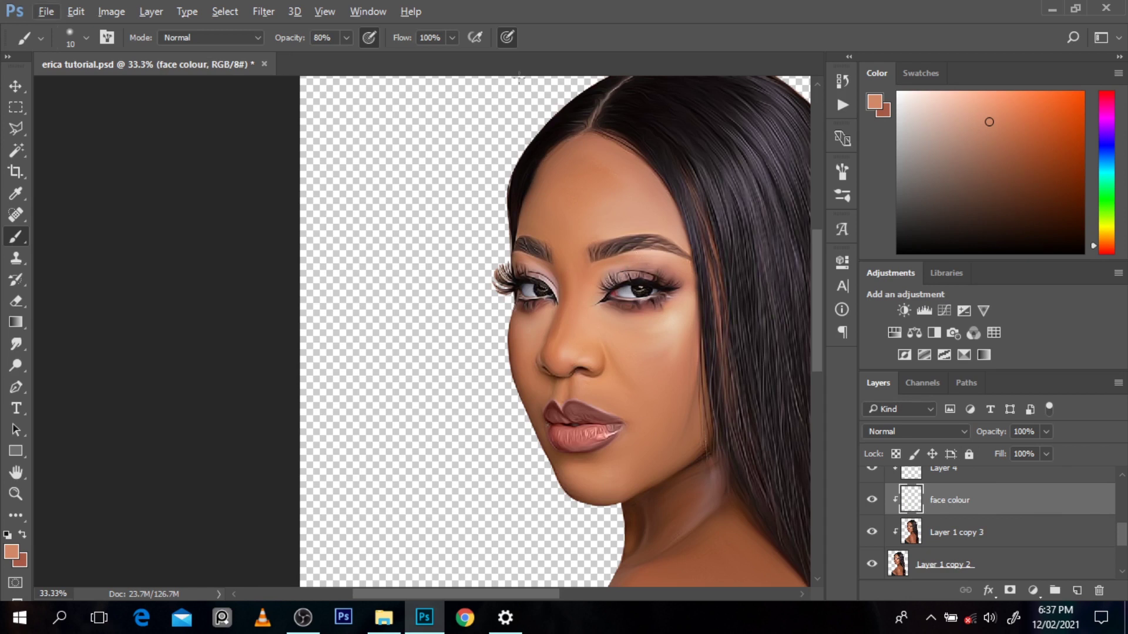
- Fill the face colour layer with a peach skin tone sampled from the forehead, set it to Color blending, and compare with the original
alt+click(595, 193)
alt+click(628, 341)
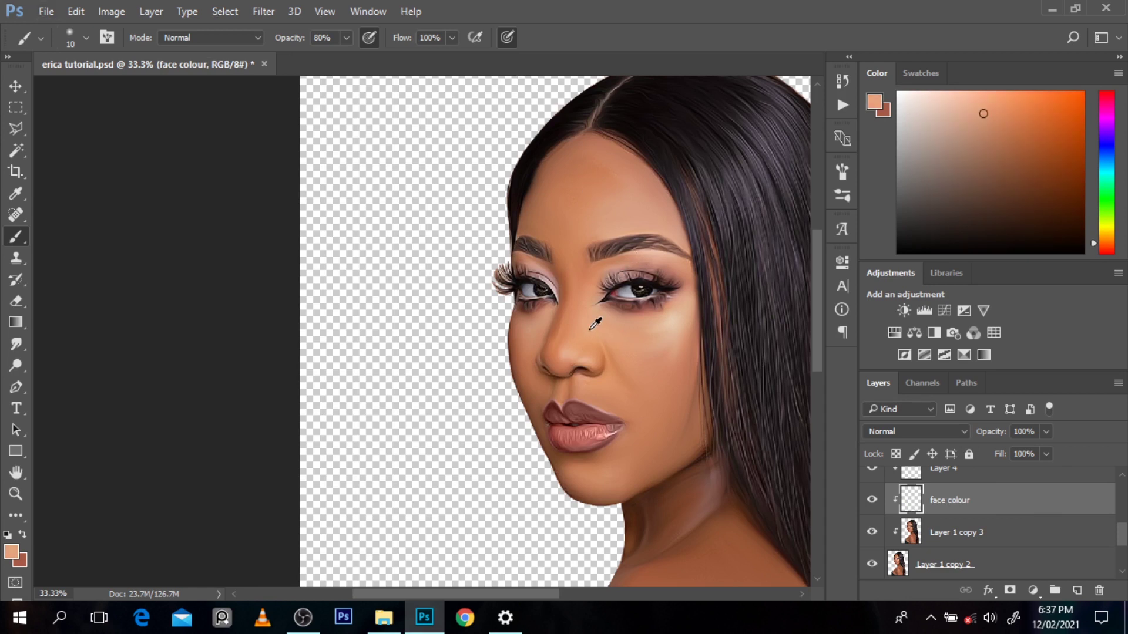
alt+click(542, 332)
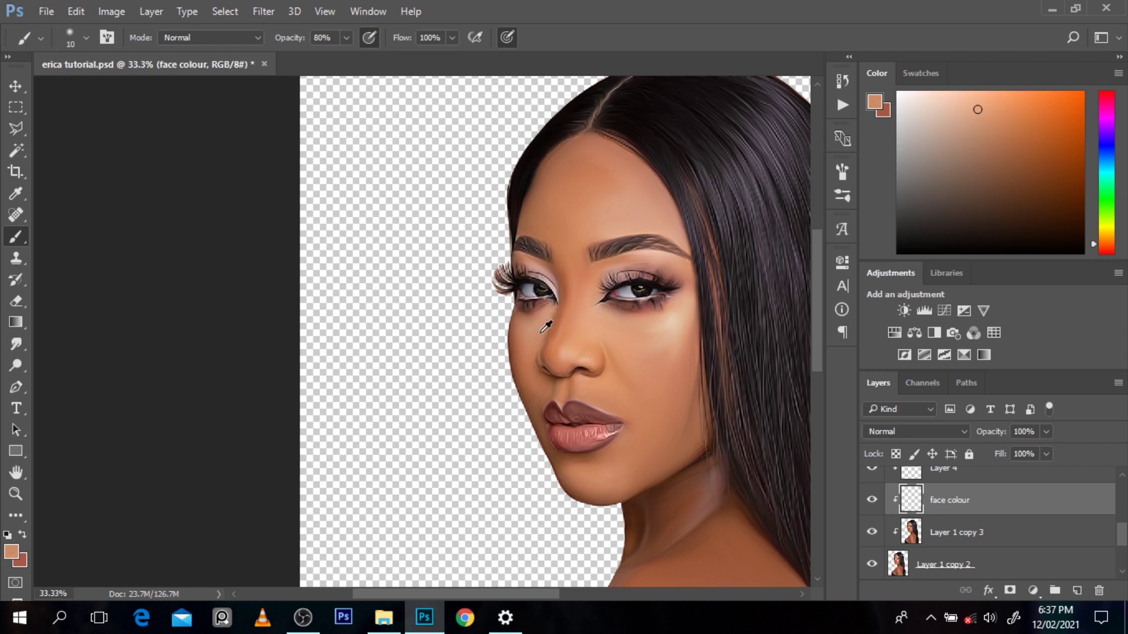
alt+click(617, 193)
key(alt+BackSpace)
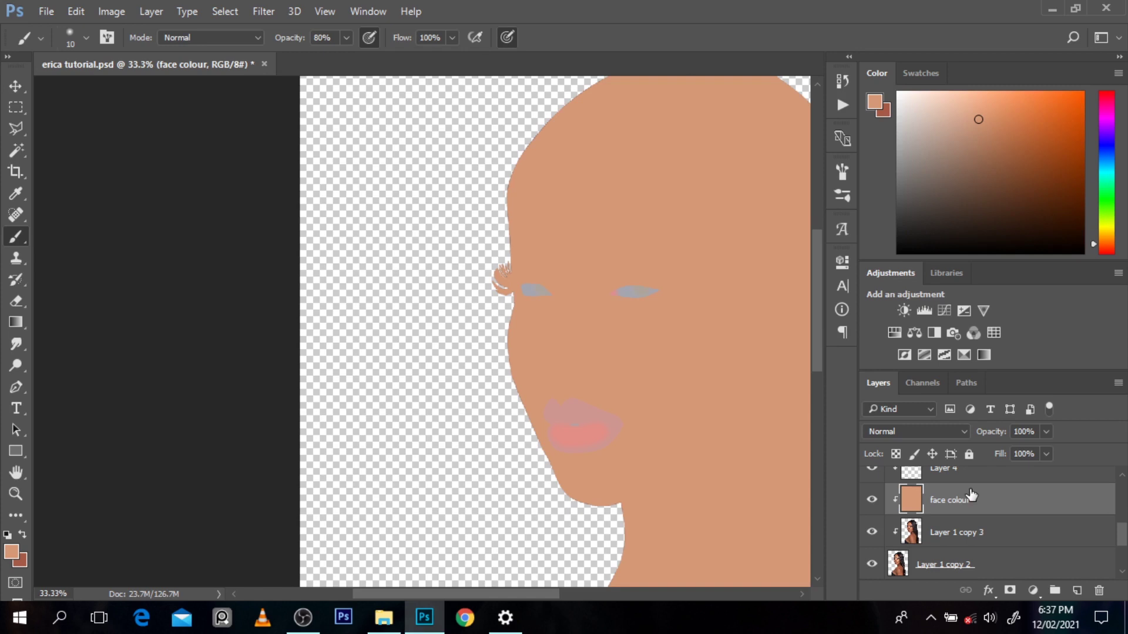
click(924, 433)
click(910, 408)
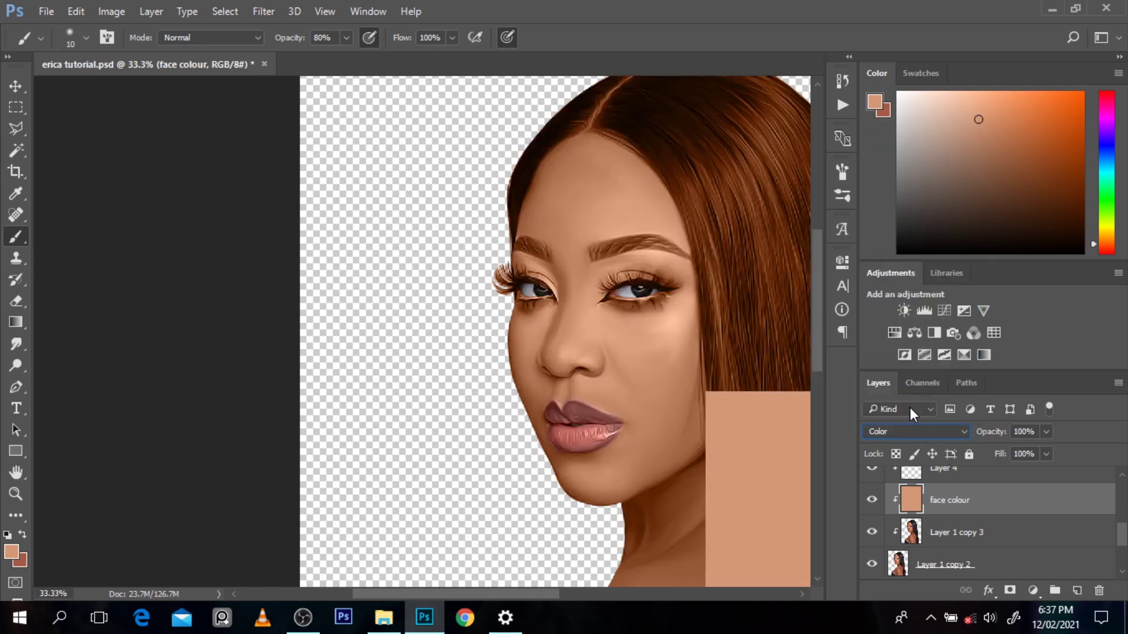
click(873, 500)
click(873, 500)
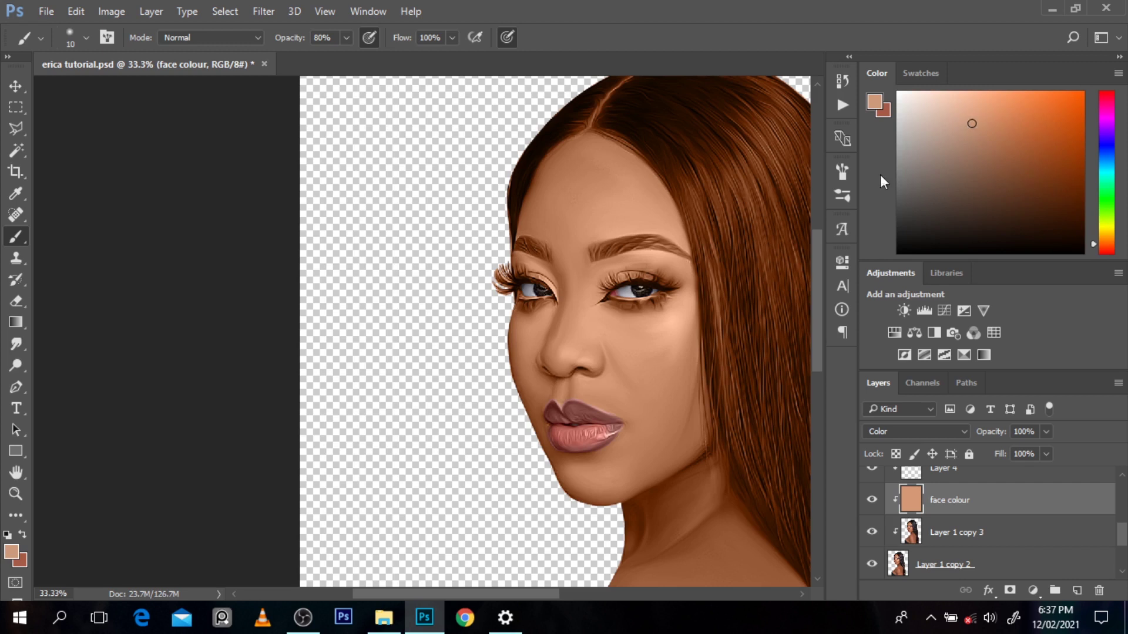
- Try lighter and pinker peach tones as the face colour layer's fill, starting from a cheek sample and shifting the hue slightly toward red
key(alt)
alt+click(656, 340)
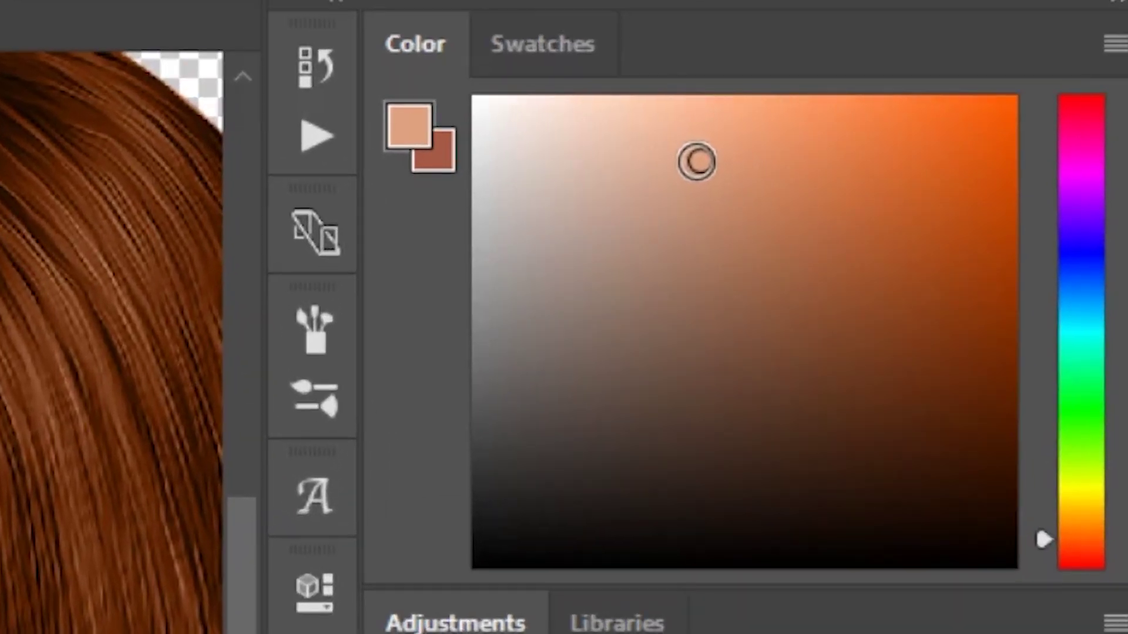
drag(701, 163, 691, 169)
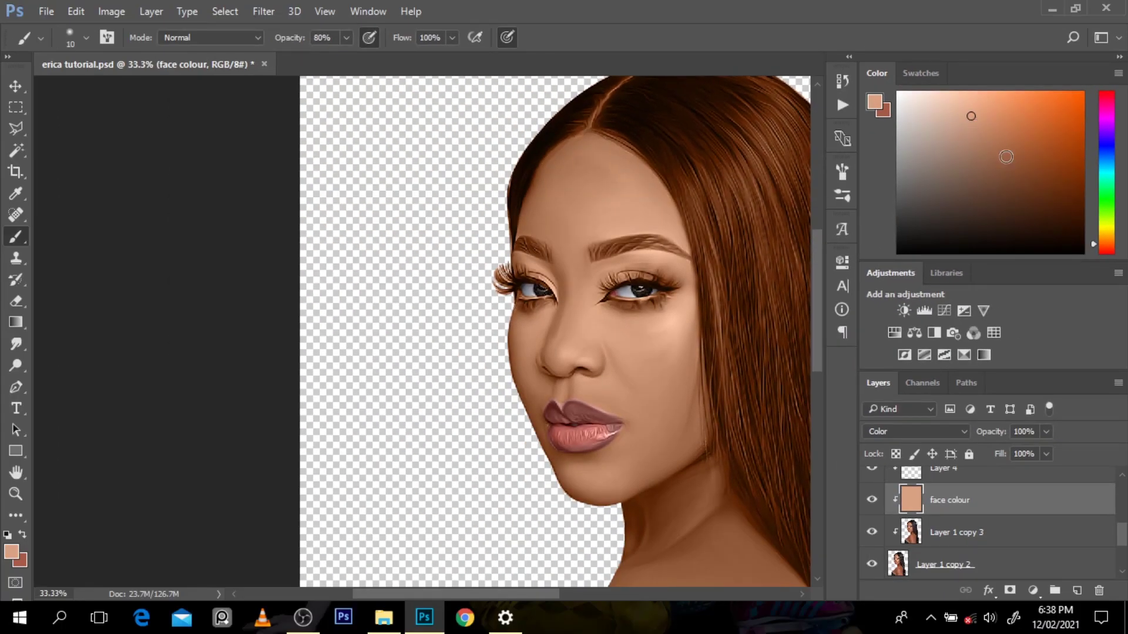
click(1094, 245)
drag(1093, 246, 1094, 243)
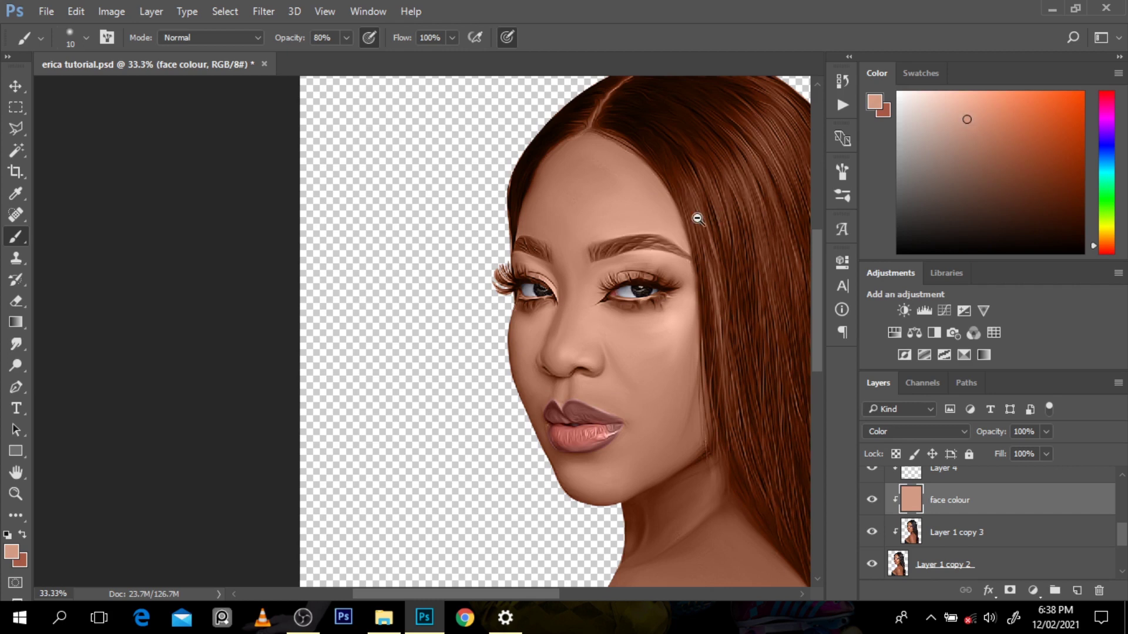
key(ctrl+minus)
key(ctrl+minus)
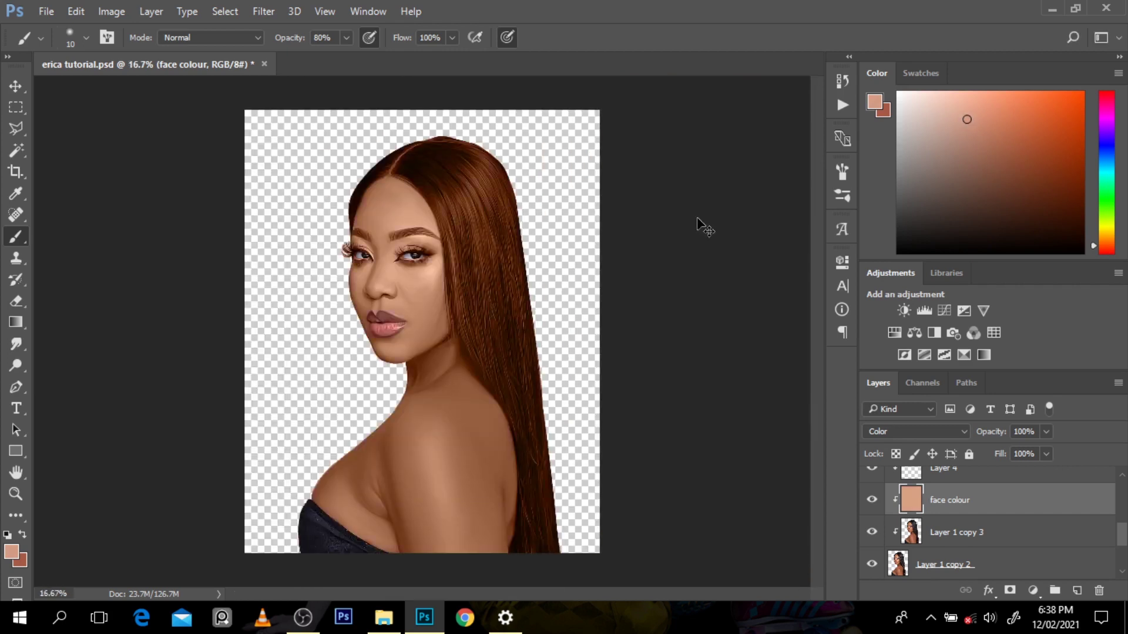
click(491, 233)
click(426, 300)
click(426, 300)
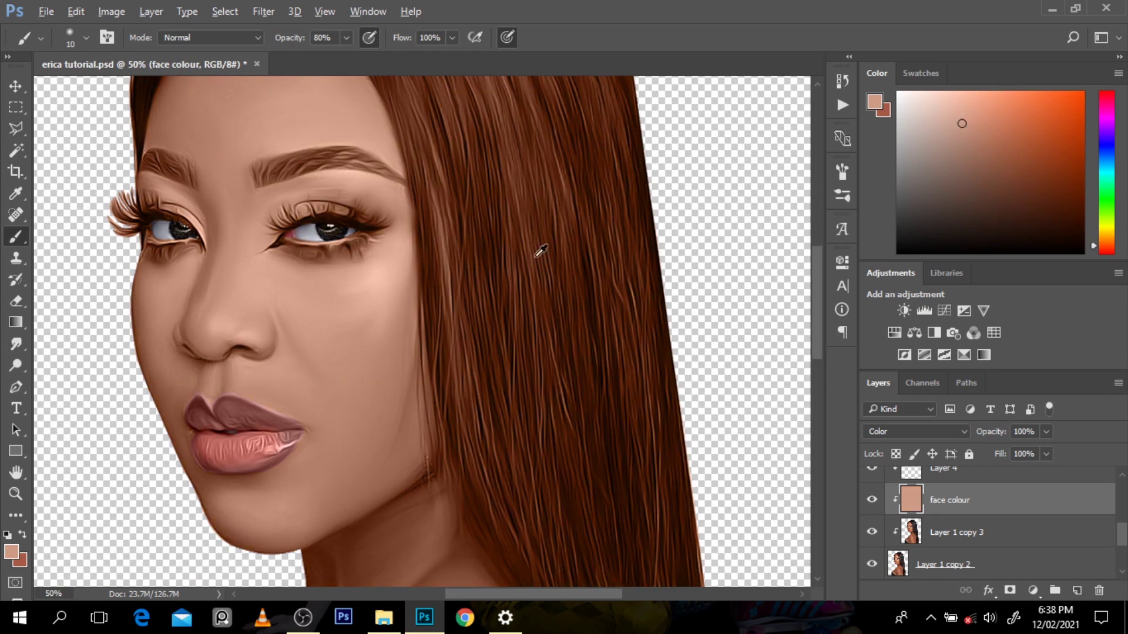
- Refill the face colour layer with a slightly muted peach based on the original skin tone beside the nose, sampled with the layer hidden
click(875, 503)
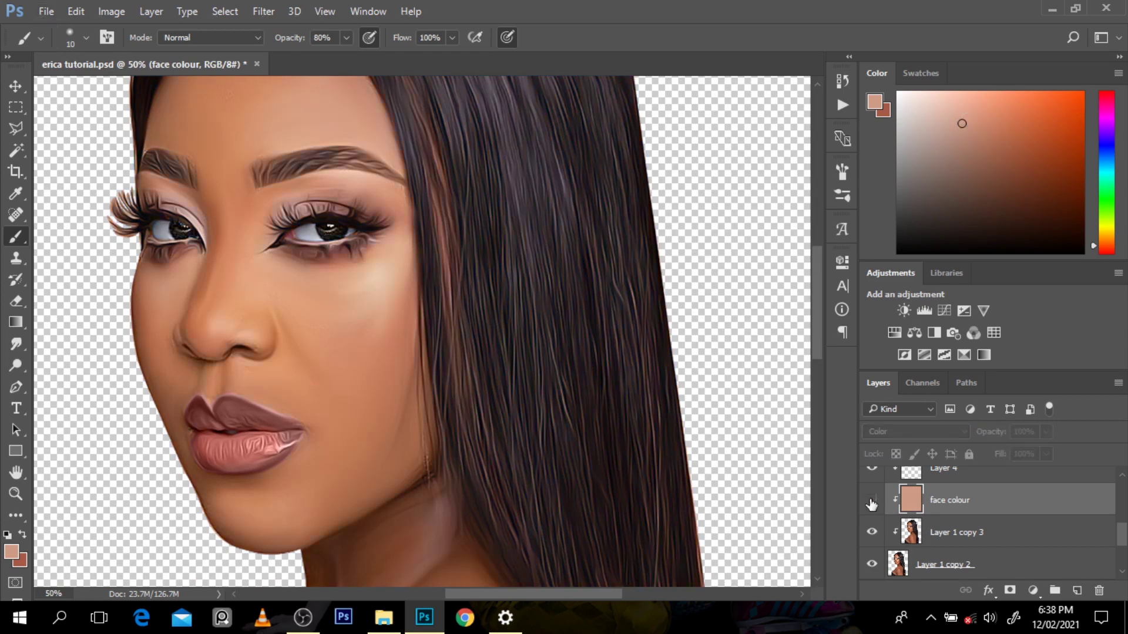
alt+click(243, 266)
click(872, 500)
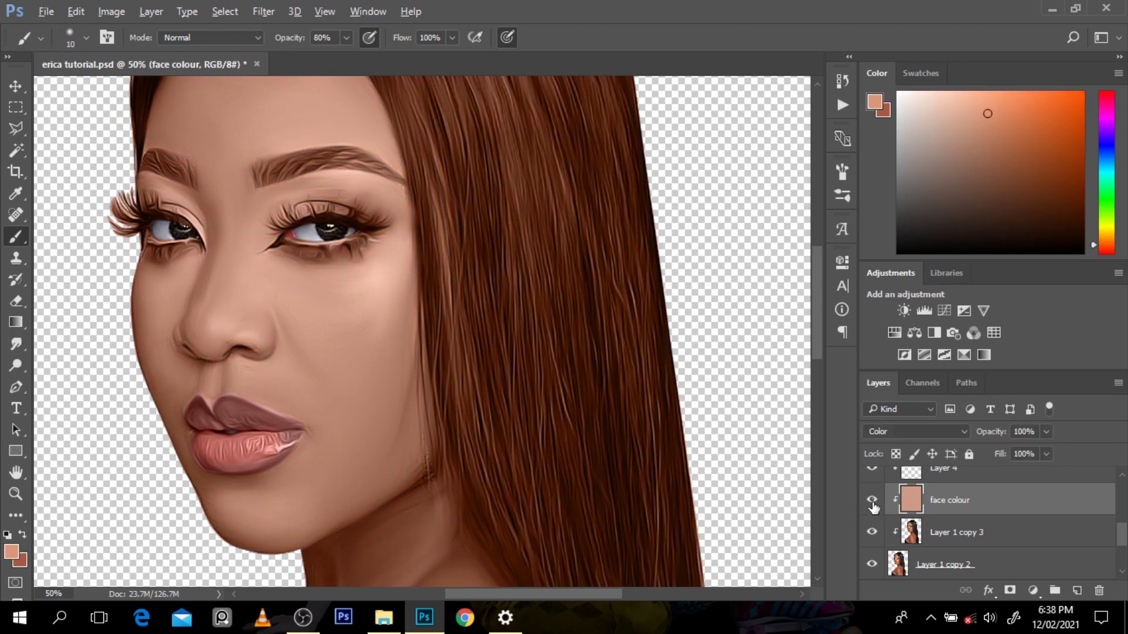
click(977, 120)
click(975, 121)
alt+click(622, 222)
alt+click(623, 221)
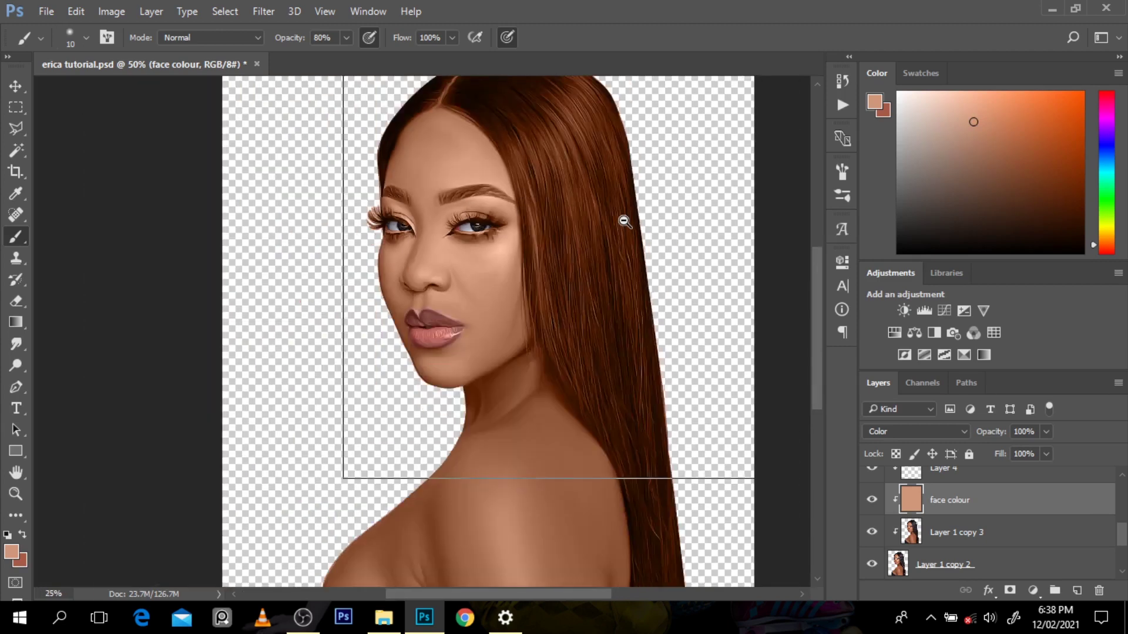
alt+click(624, 221)
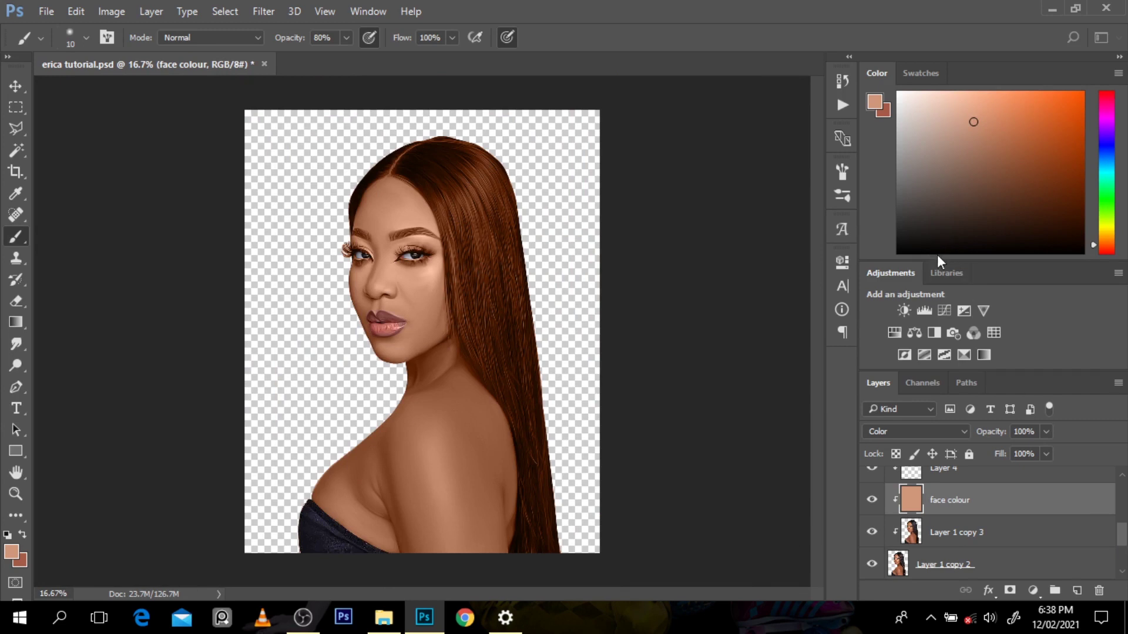
- Shrink the Color panel and narrow the panel column so the Layers panel has more height
drag(934, 262, 929, 185)
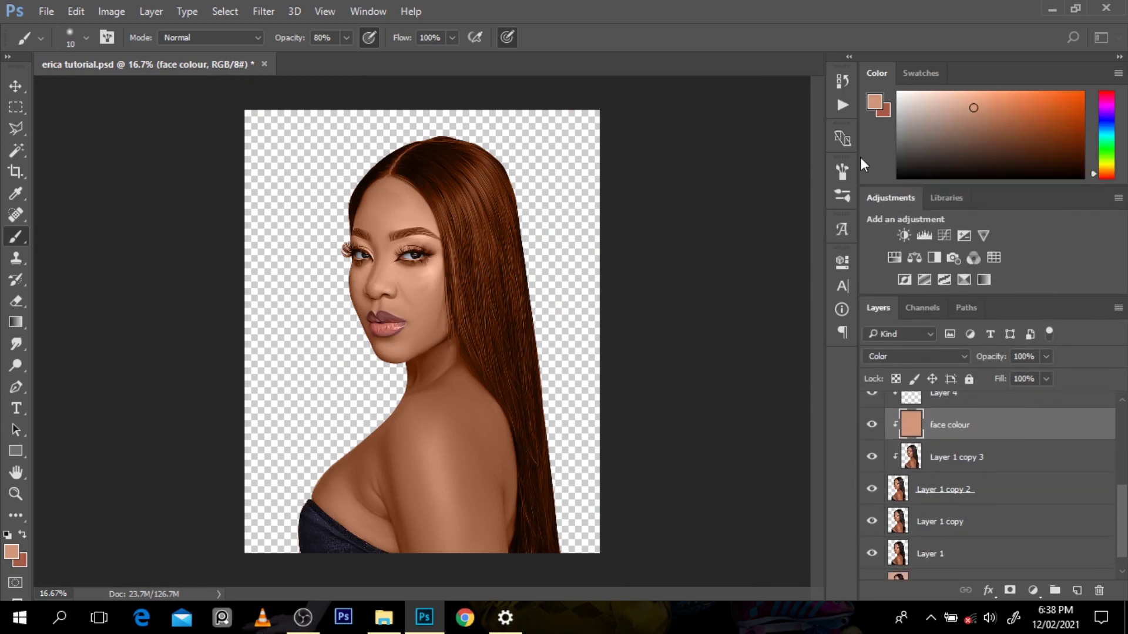
drag(860, 157, 944, 154)
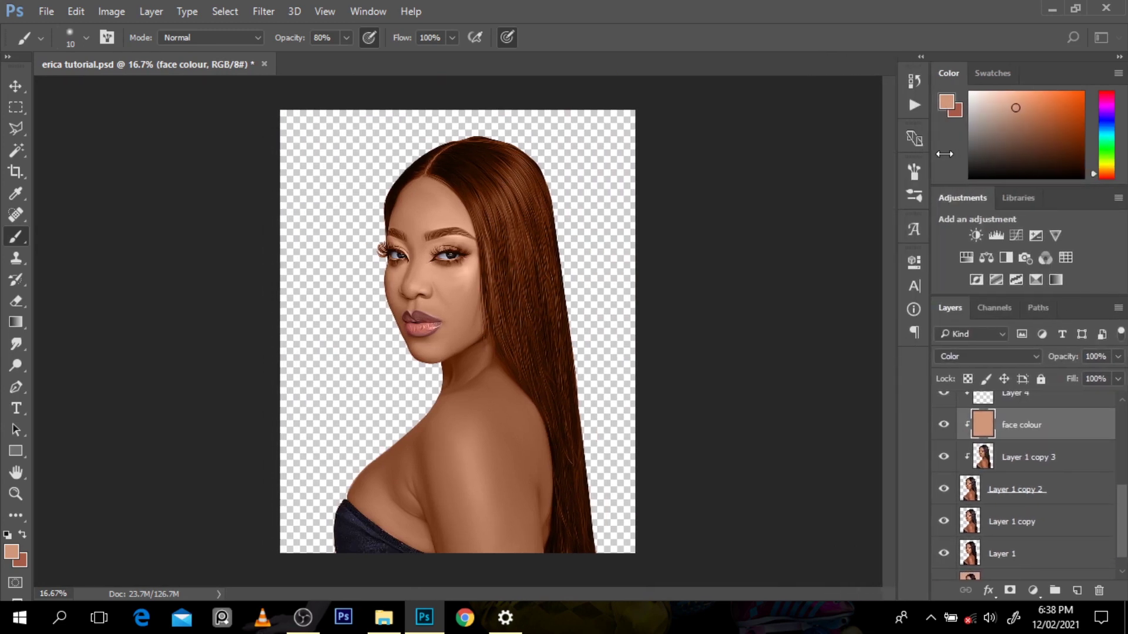
scroll(1079, 417, up, 2)
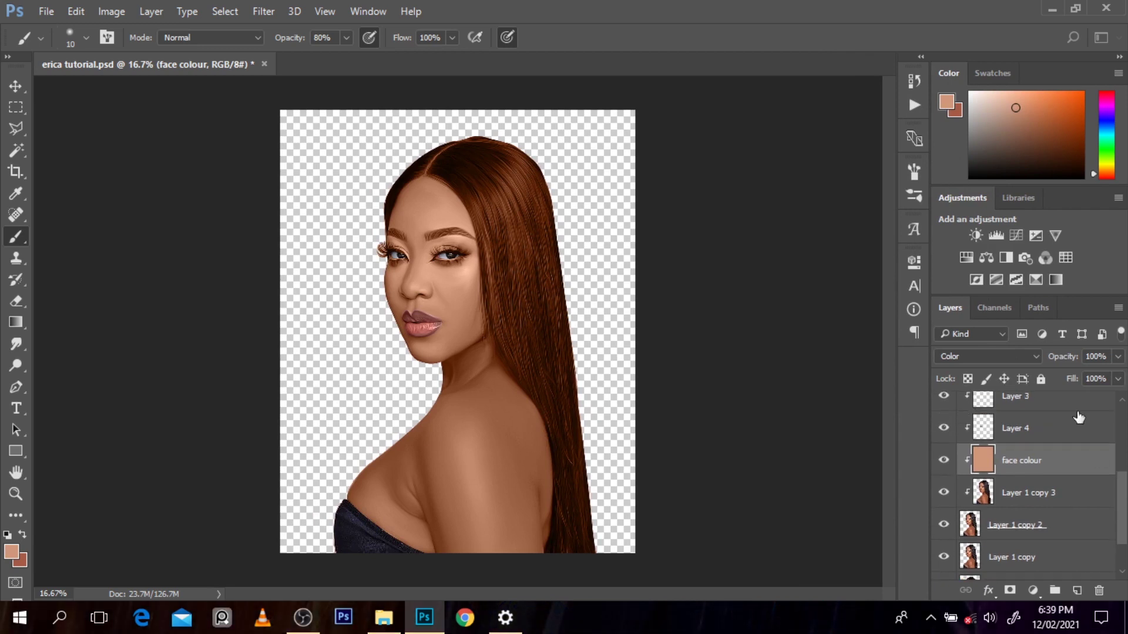
drag(987, 187, 988, 211)
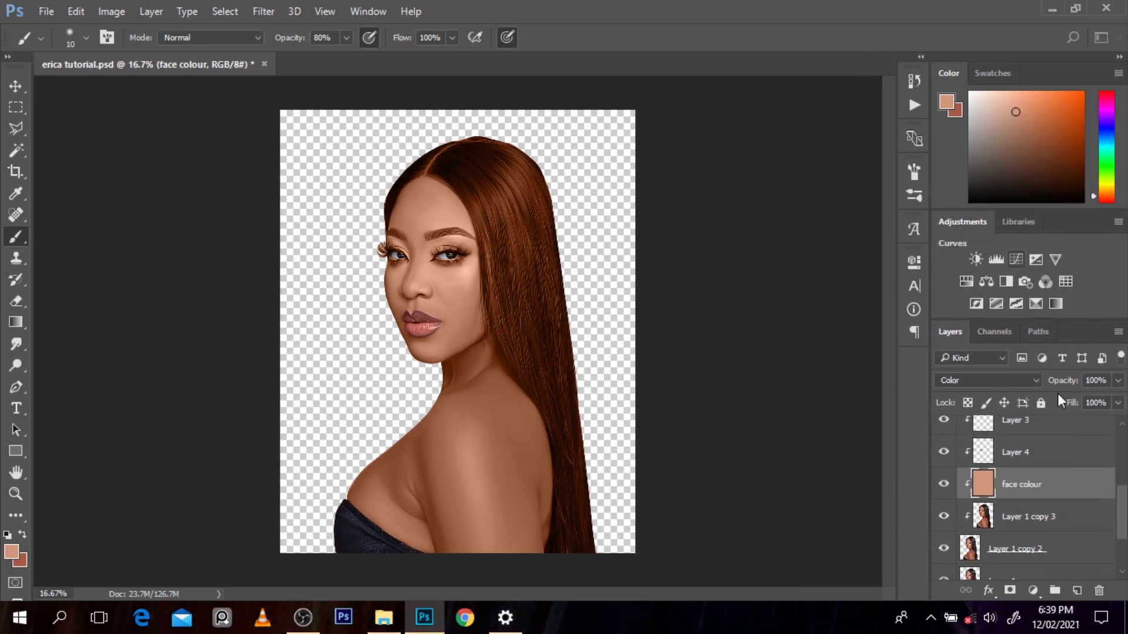
scroll(1124, 520, up, 1)
- Add a new layer directly above face colour and load the hair layer's outline as a selection
click(1077, 590)
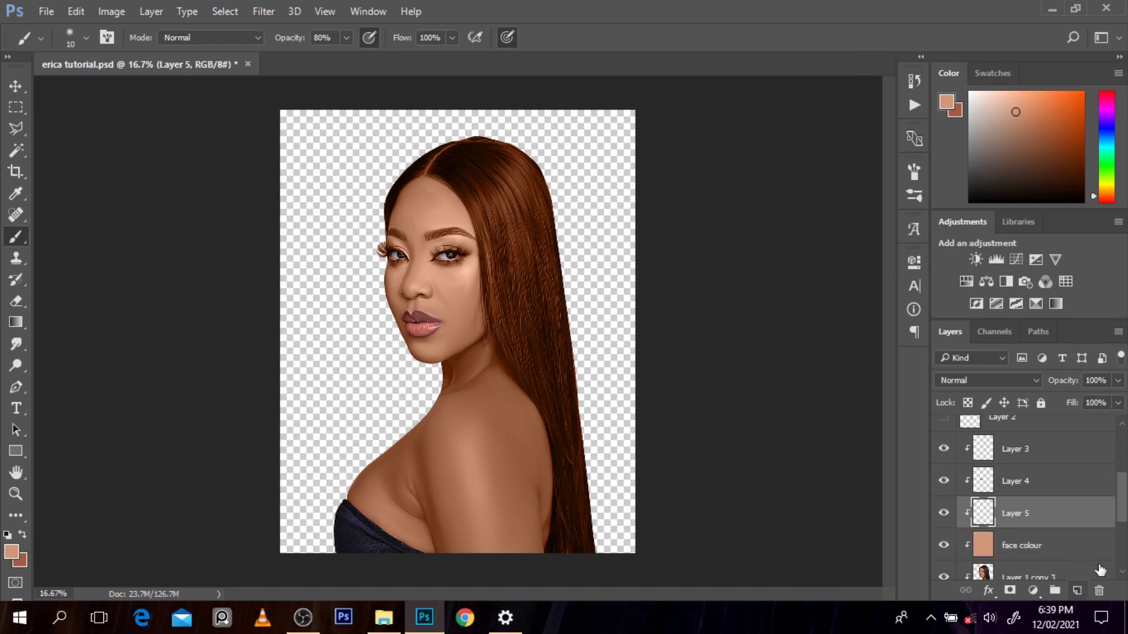
scroll(1123, 493, up, 3)
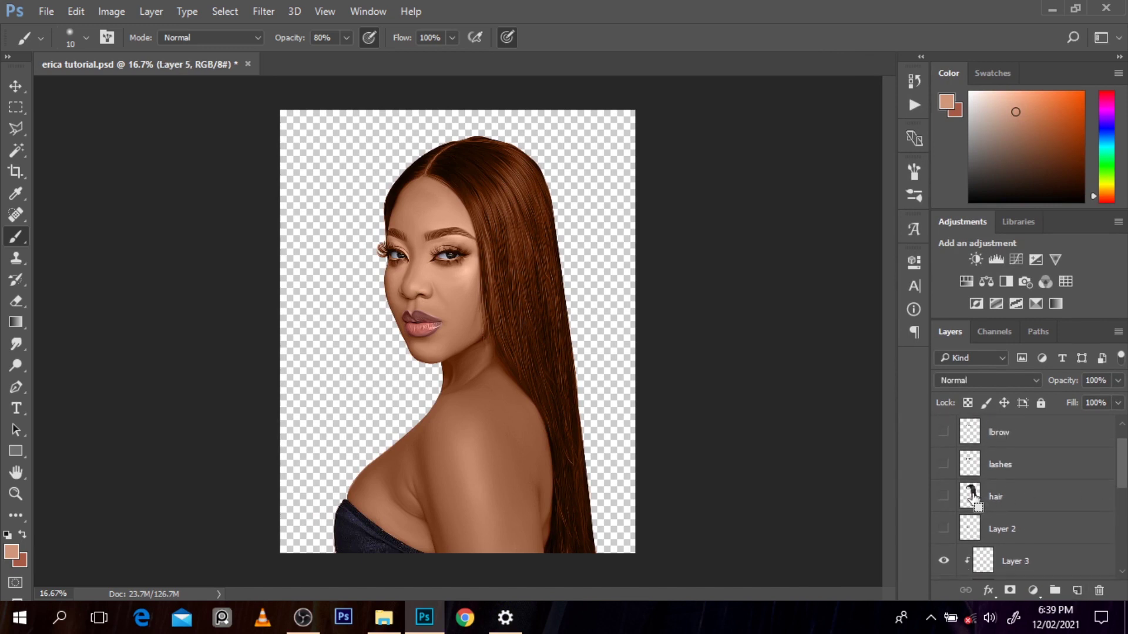
ctrl+click(970, 496)
scroll(999, 499, down, 3)
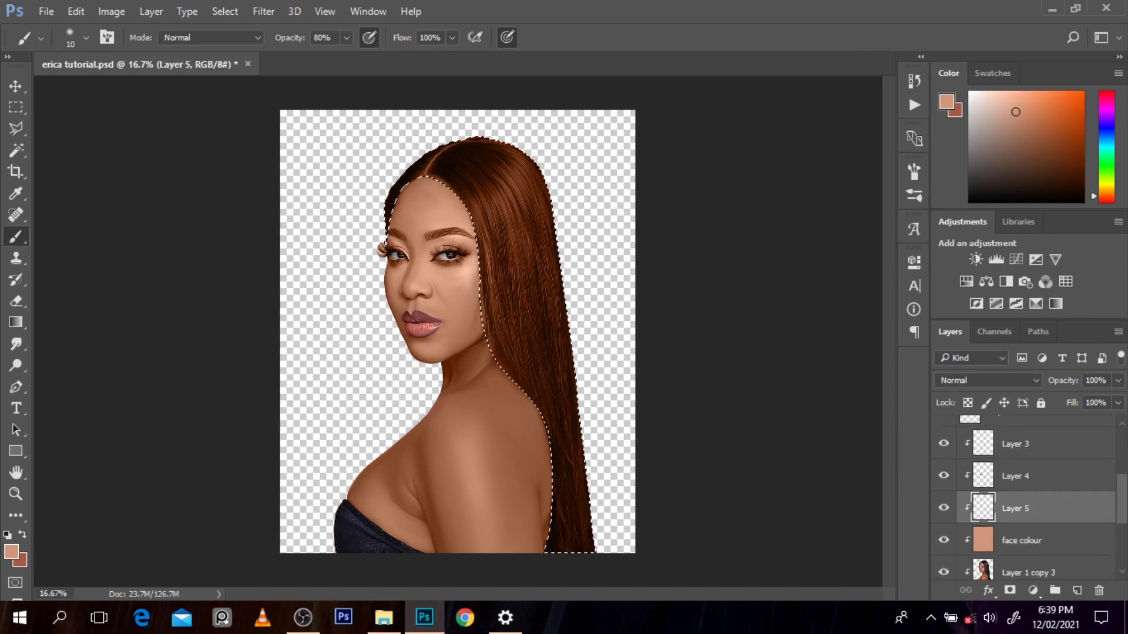
- Fill the hair selection on Layer 5 with a dark purplish tone sampled from the original hair, set it to Color blending, and deselect
click(946, 516)
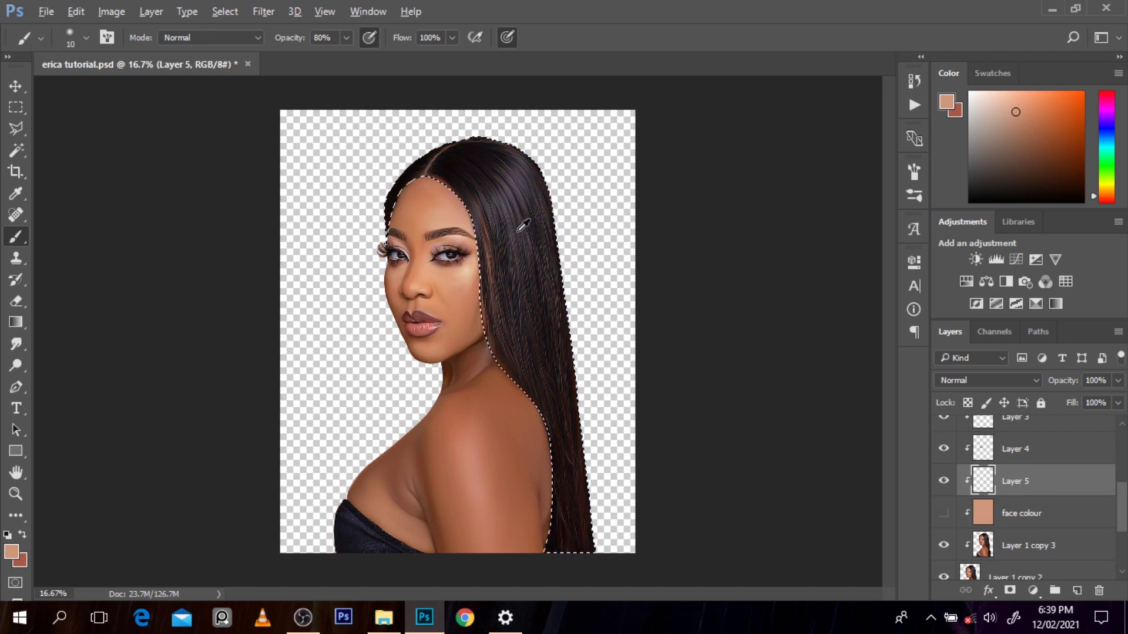
alt+click(509, 231)
click(944, 513)
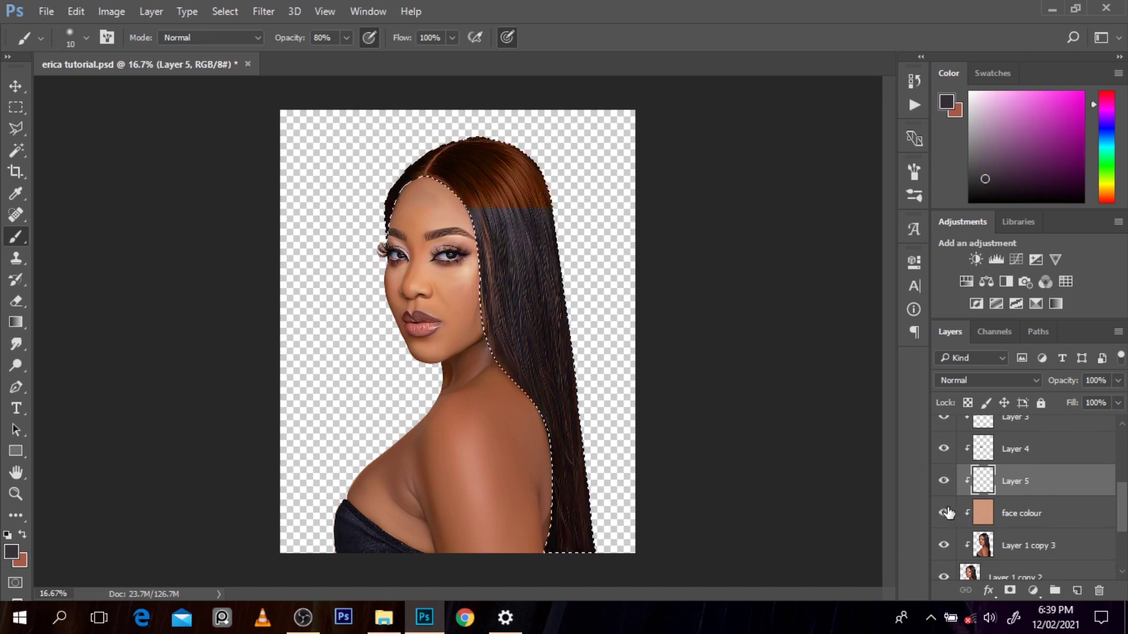
key(alt+BackSpace)
click(952, 378)
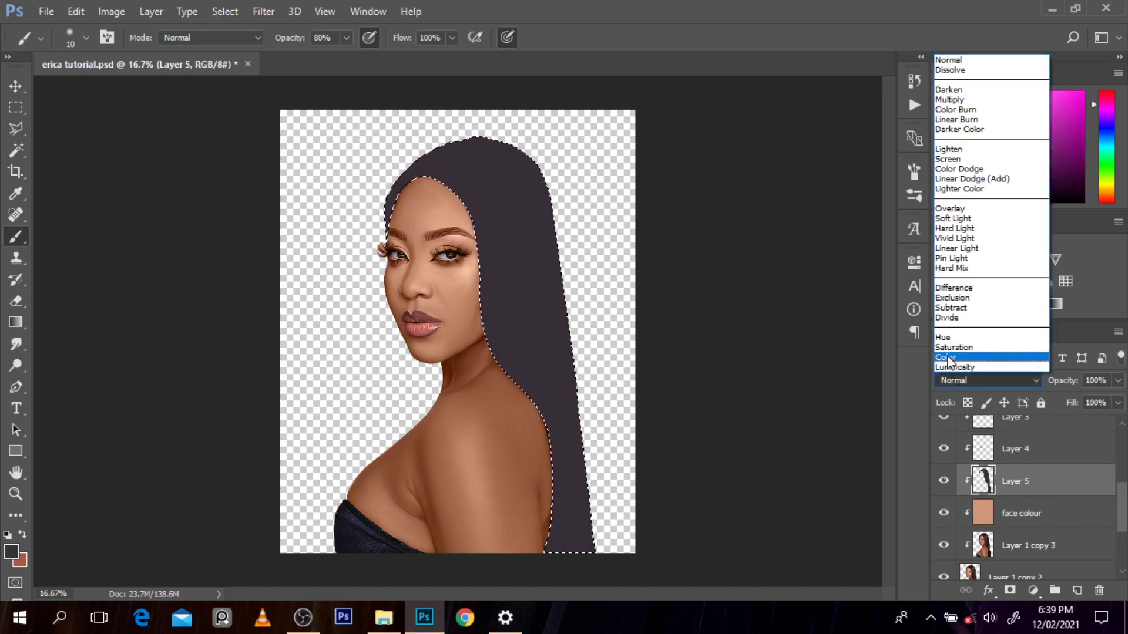
click(947, 356)
key(ctrl+d)
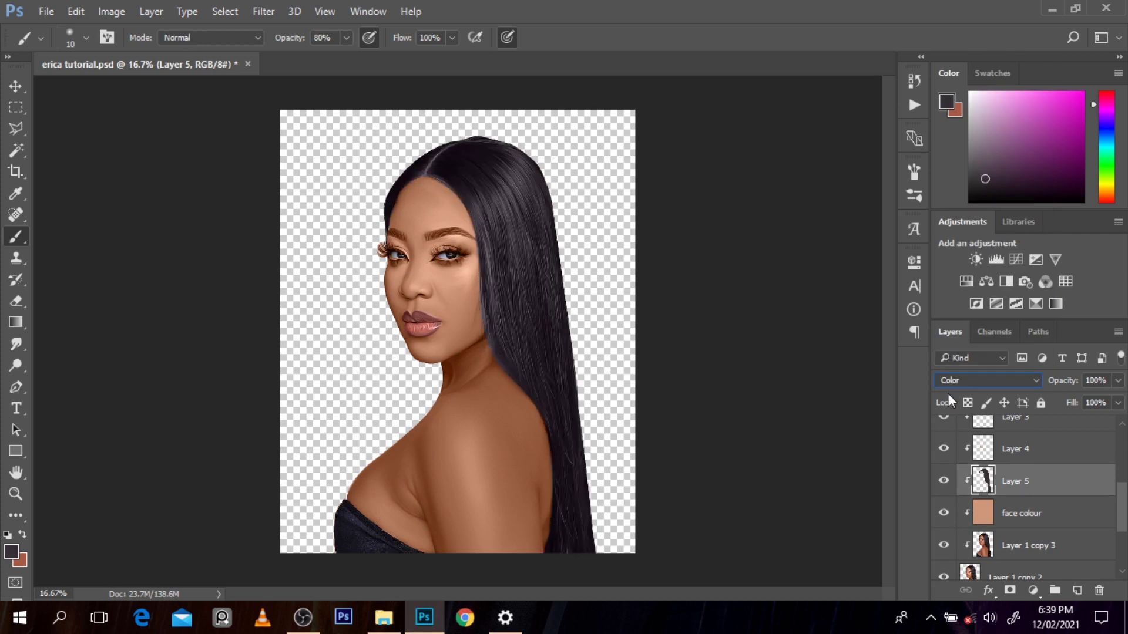
- Refill Layer 5's hair shape with a near-black, low-saturation brown based on a fresh hair sample, and compare with the layer hidden
click(944, 481)
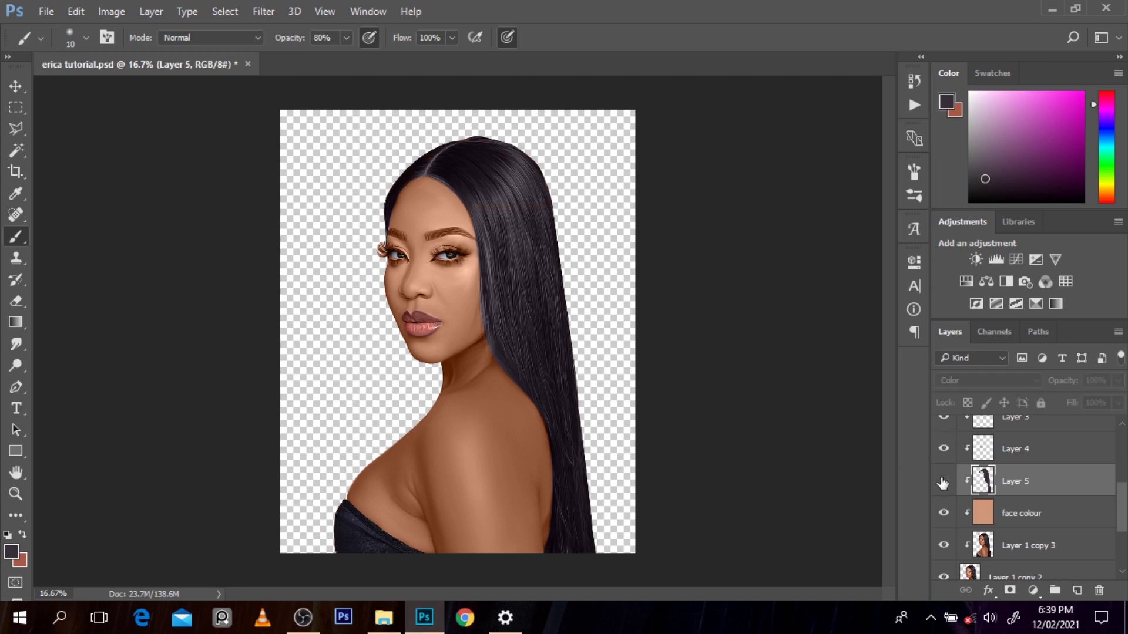
alt+click(470, 164)
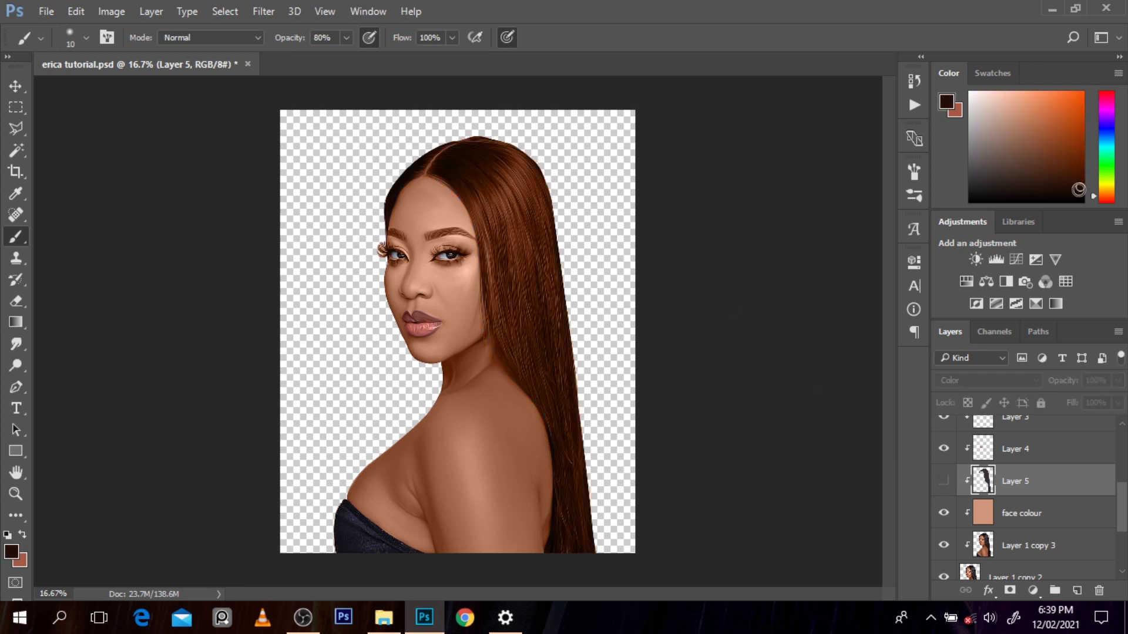
click(1007, 188)
click(944, 482)
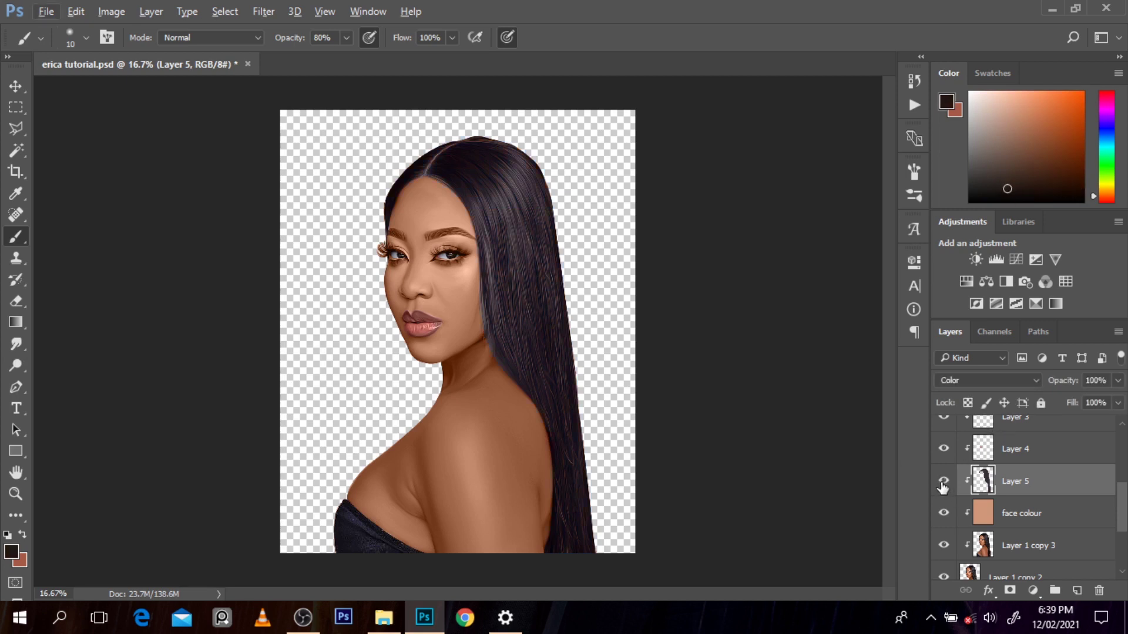
ctrl+click(982, 488)
key(alt+BackSpace)
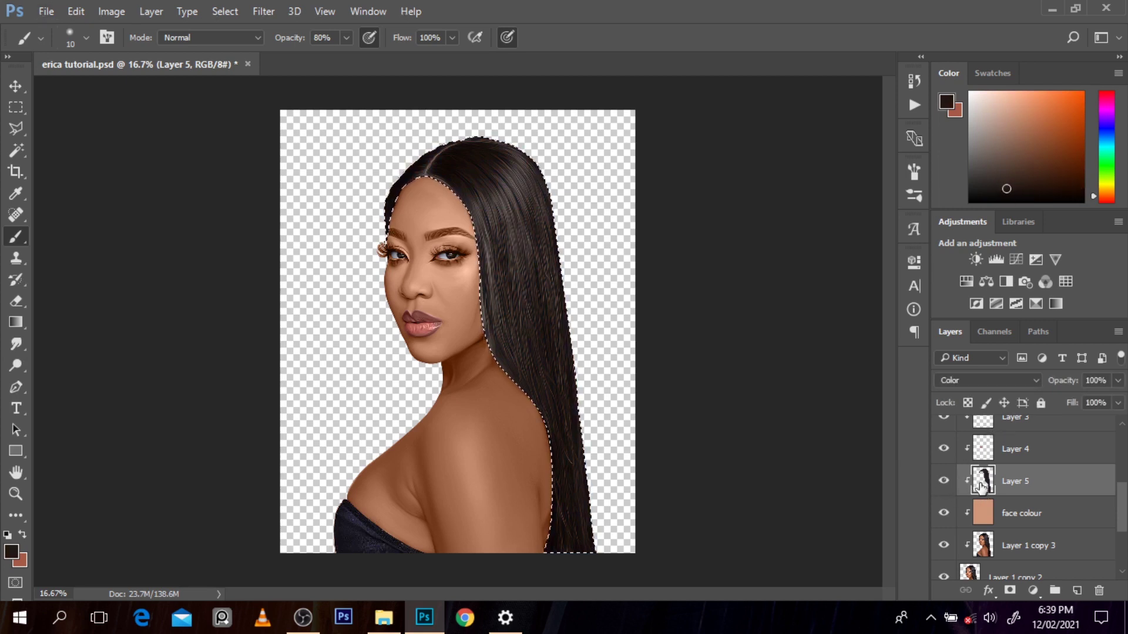
key(ctrl+d)
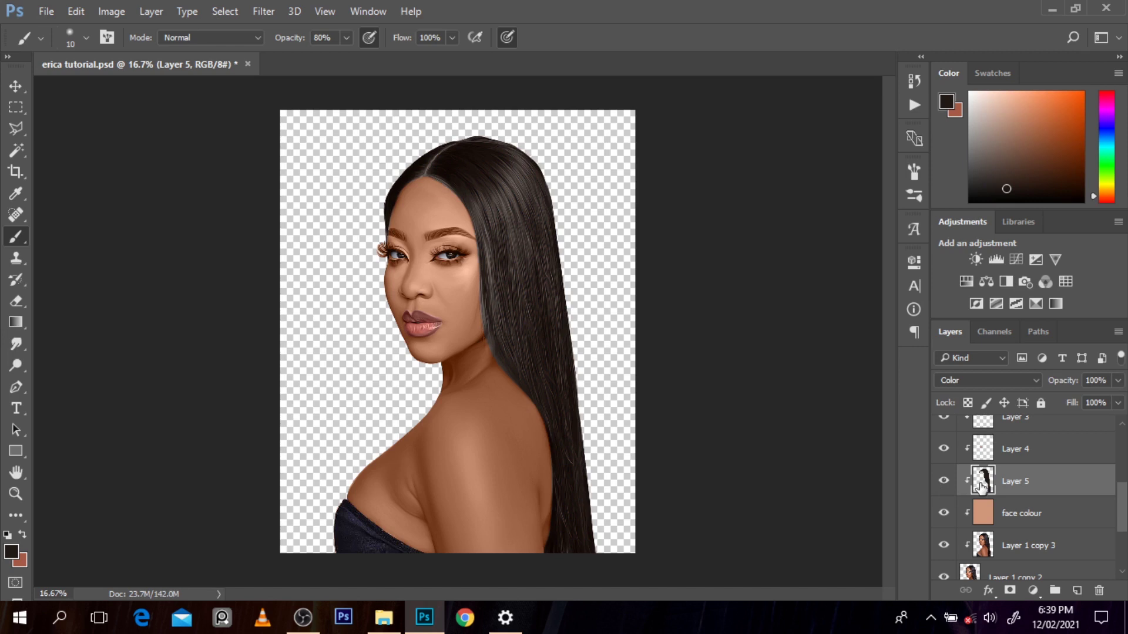
click(944, 482)
click(944, 481)
- Load the lashes layer's outline as a selection and add a new layer directly above Layer 5
scroll(1083, 473, up, 4)
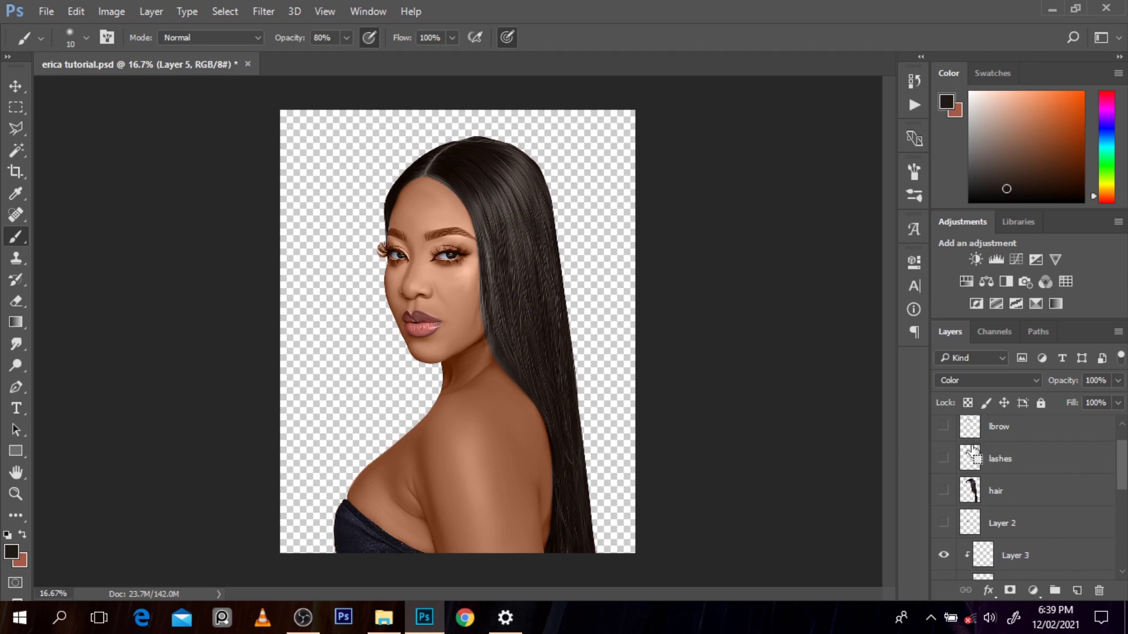
ctrl+click(970, 462)
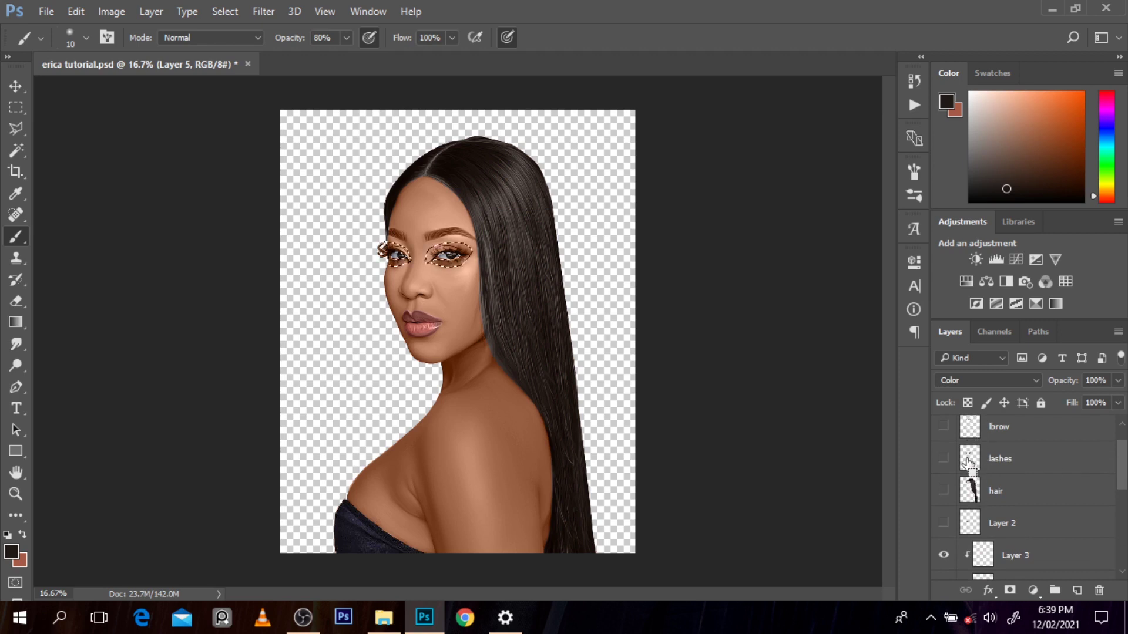
drag(1123, 473, 1124, 514)
click(1078, 589)
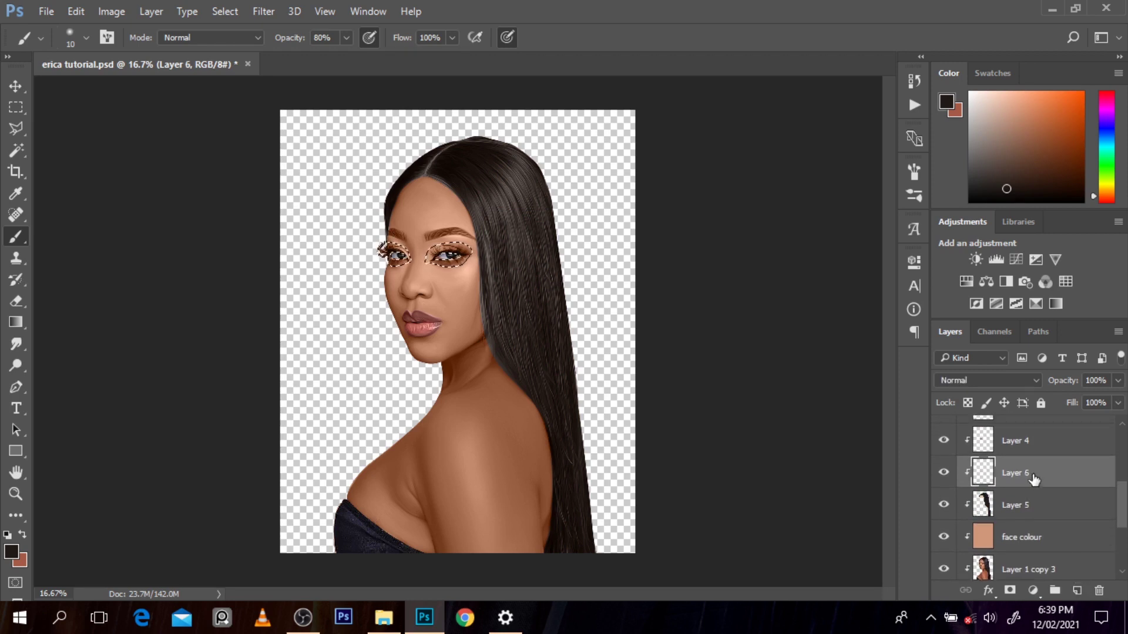
- Fill the lash selection on Layer 6 with the near-black hair colour, set it to Color blending, and compare with the layer hidden
ctrl+click(439, 197)
ctrl+click(480, 253)
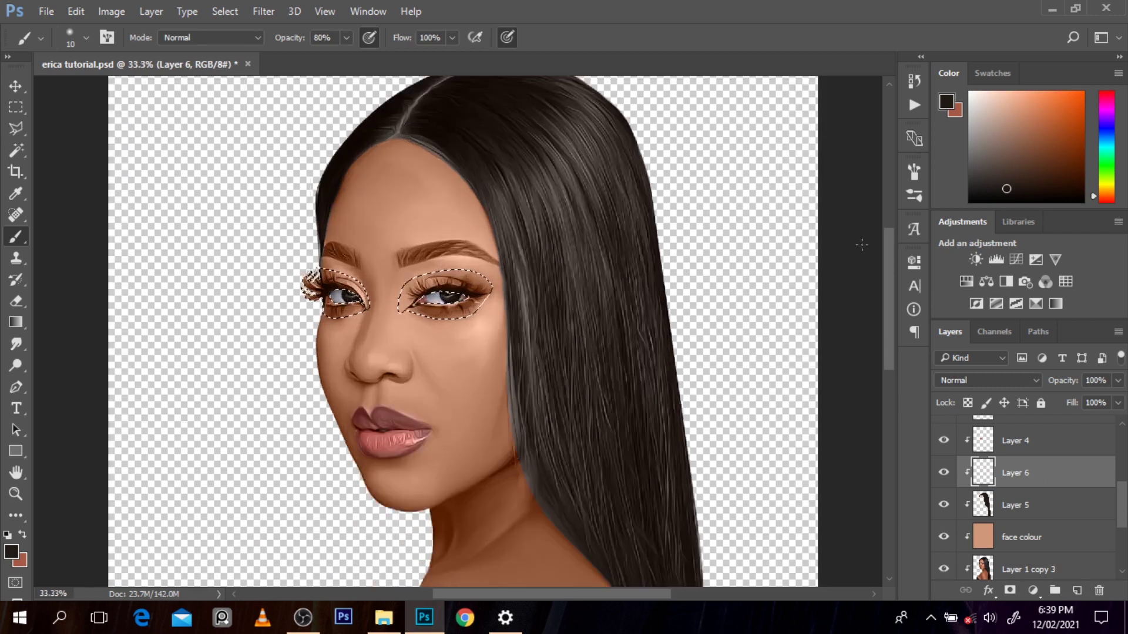
key(alt+BackSpace)
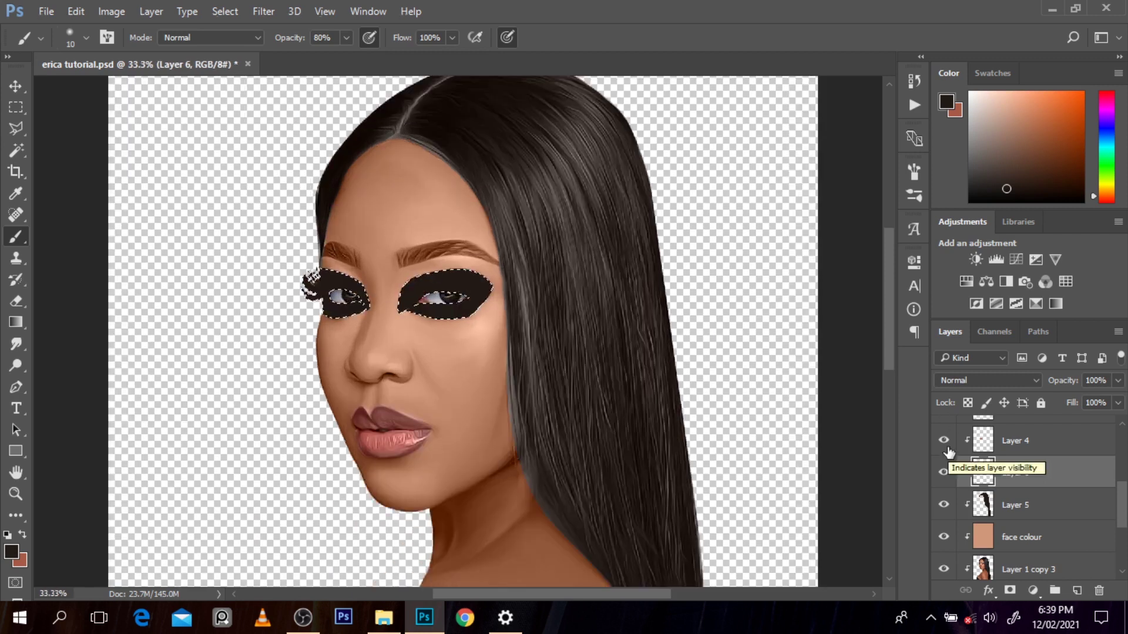
click(988, 378)
click(978, 359)
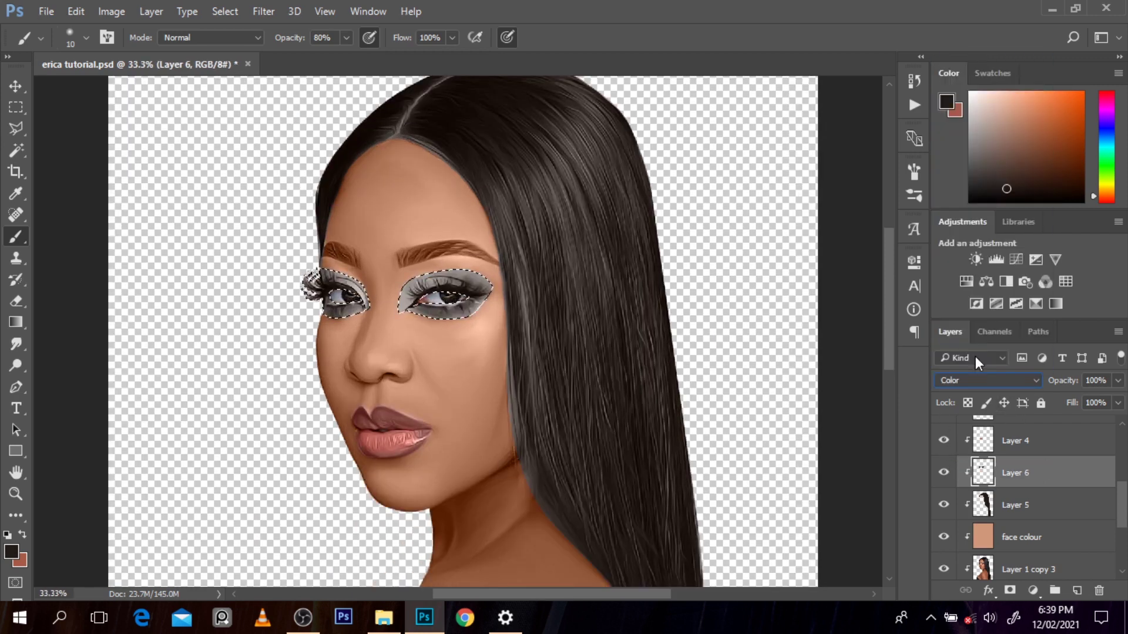
click(944, 474)
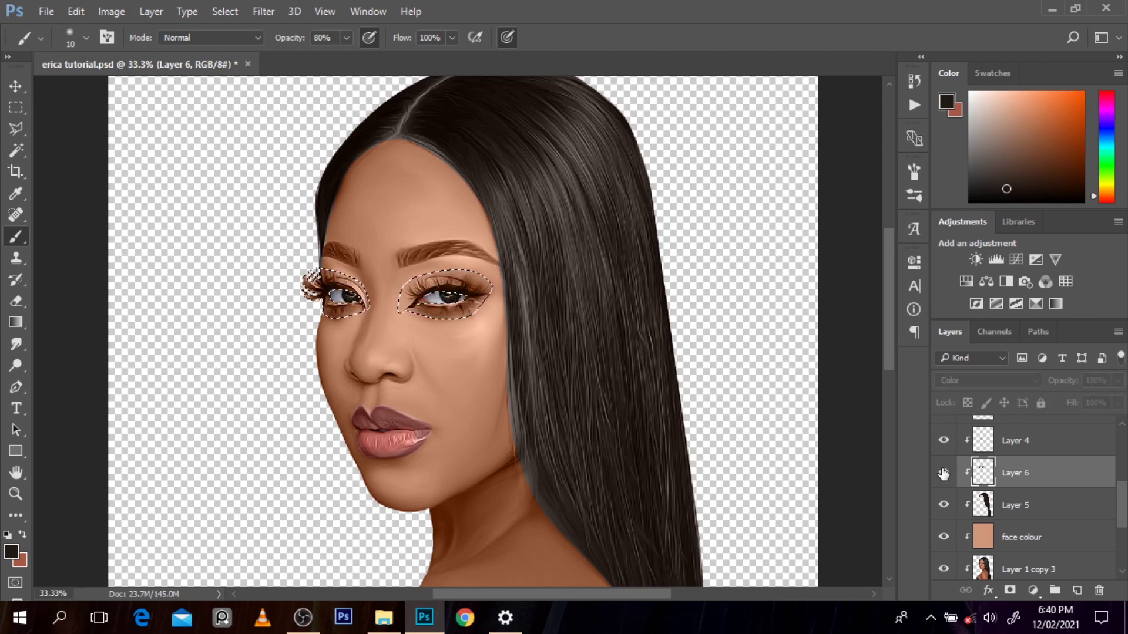
click(943, 474)
- Replace the lash selection with the outline of the eyebrow layer
scroll(1124, 487, up, 3)
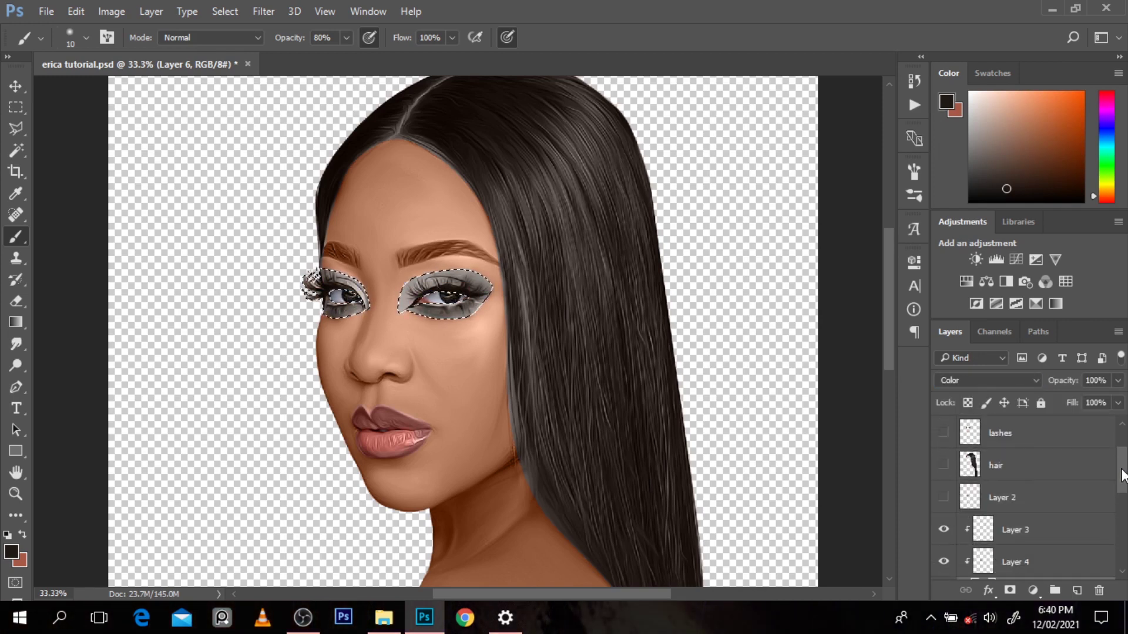
scroll(1125, 470, up, 1)
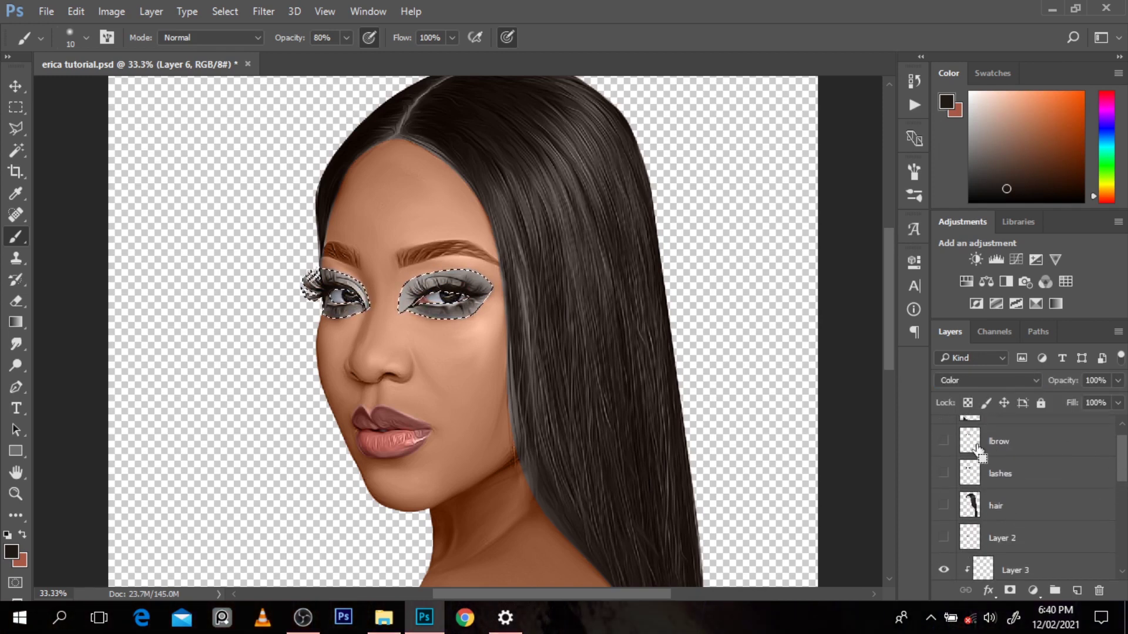
ctrl+click(971, 443)
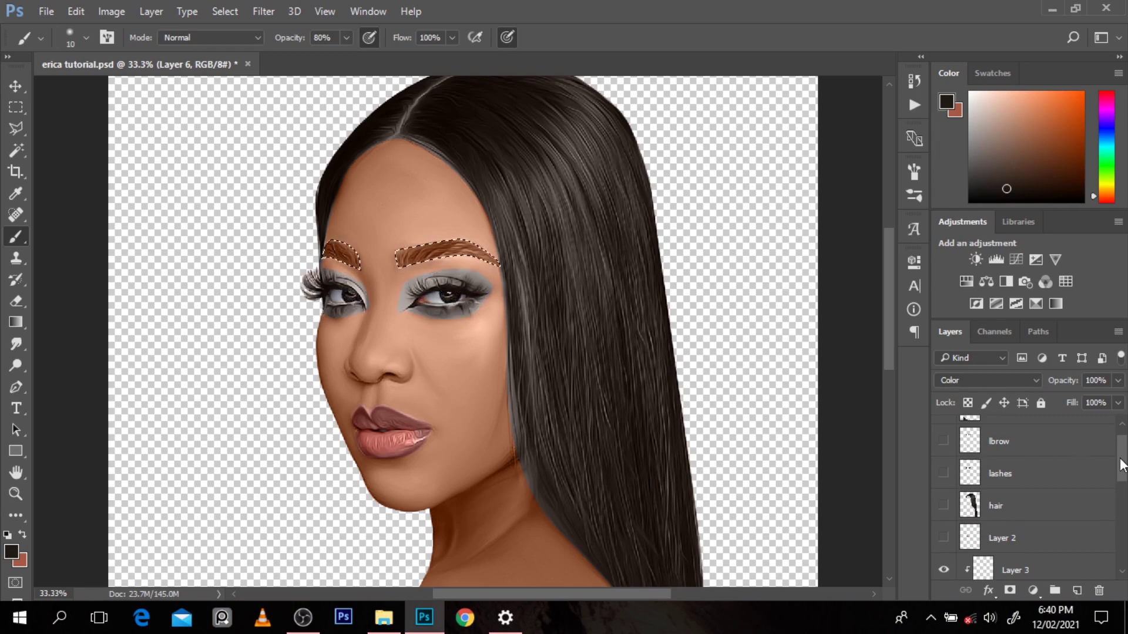
drag(1124, 465, 1123, 517)
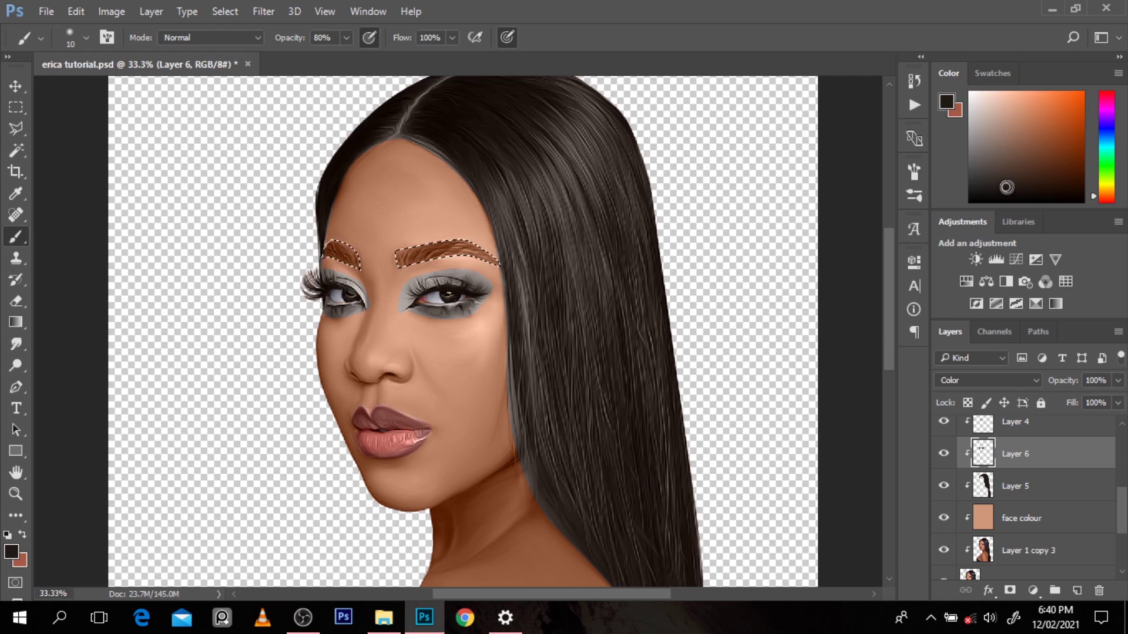
- Fill the eyebrow selection with a dark brown on a new layer above Layer 6, set it to Color blending, and deselect
drag(1006, 188, 1042, 177)
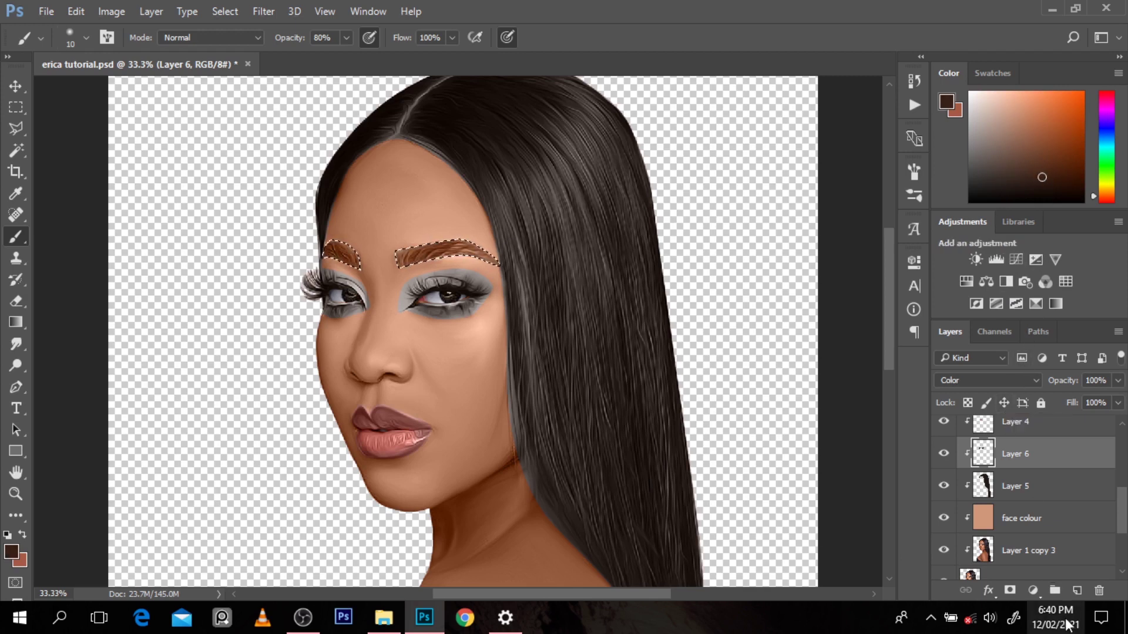
click(1078, 591)
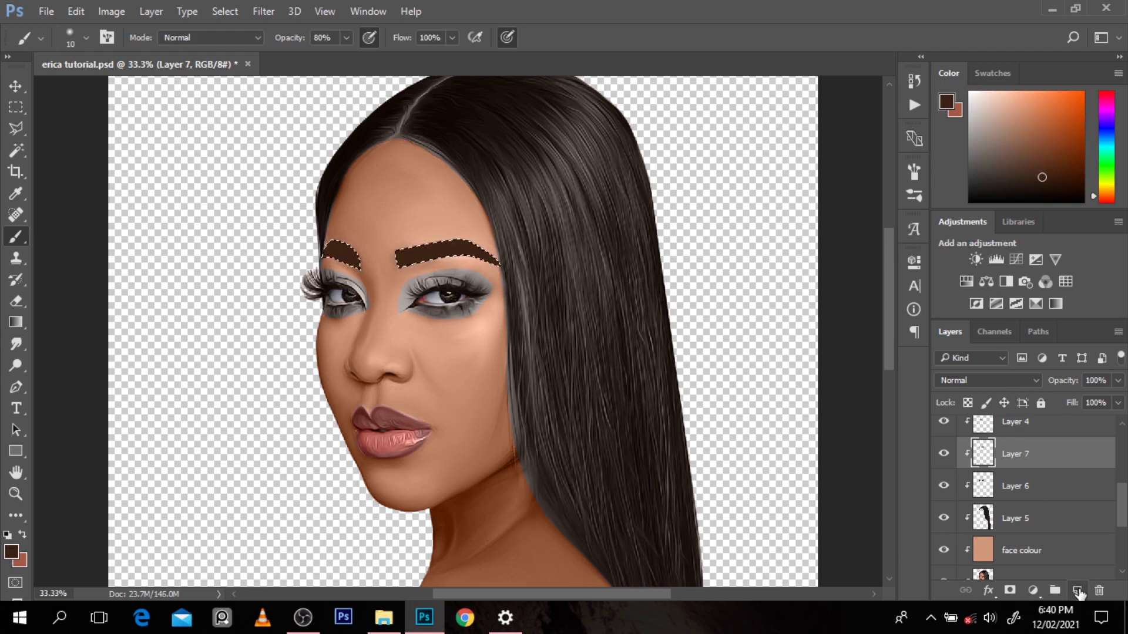
click(1007, 381)
click(984, 355)
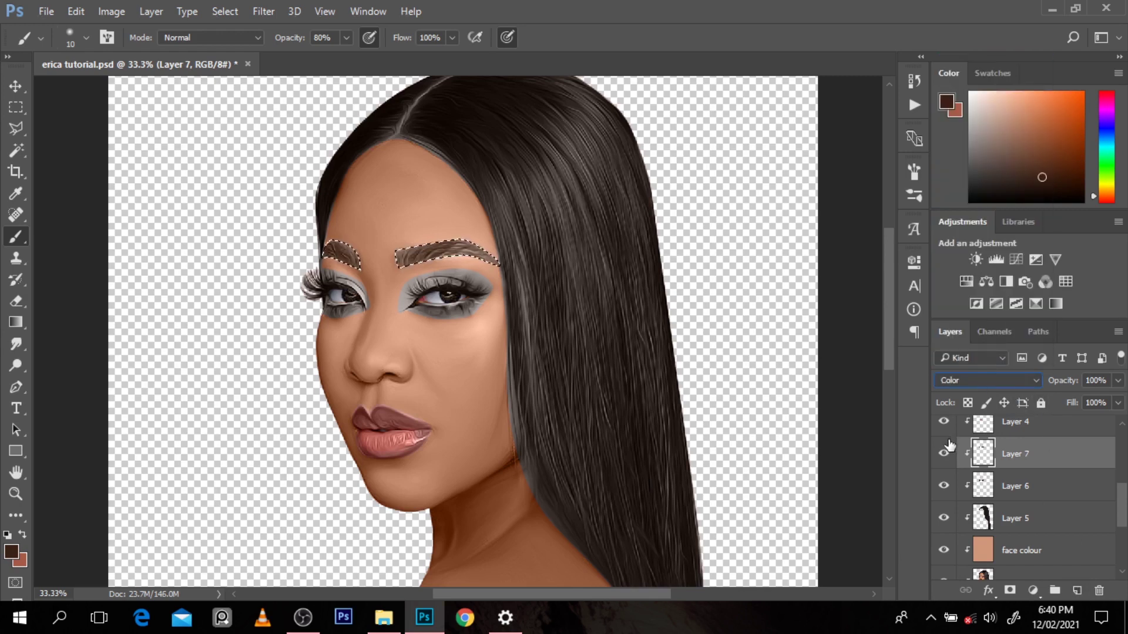
key(ctrl+d)
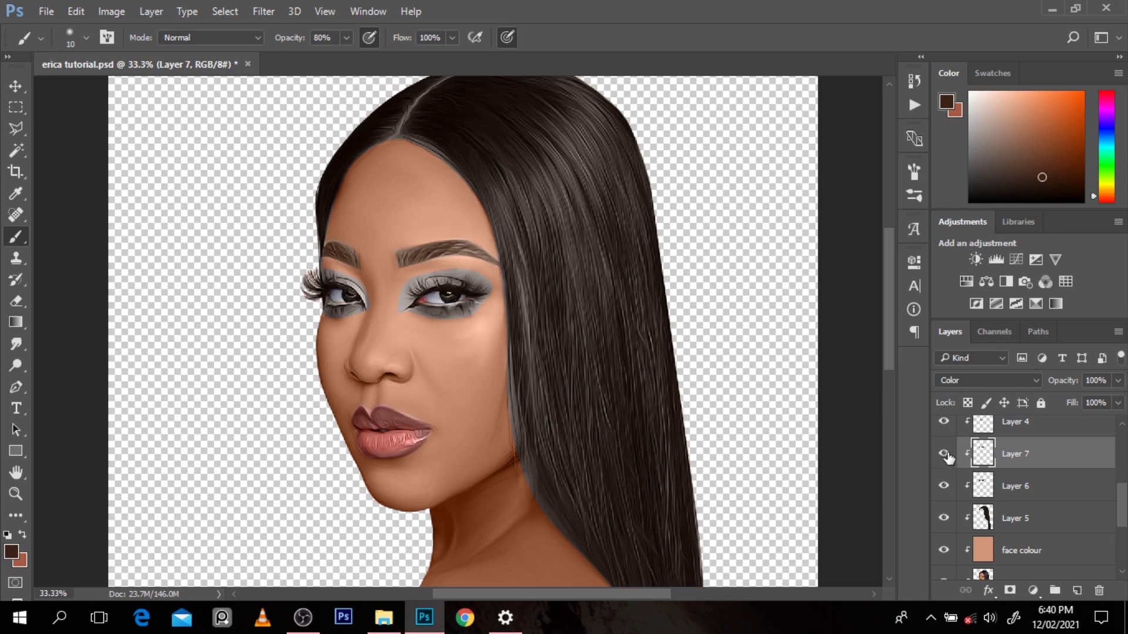
- Refill Layer 7's eyebrow shape with a less saturated near-black brown, starting from a recently used dark swatch
click(994, 74)
click(964, 93)
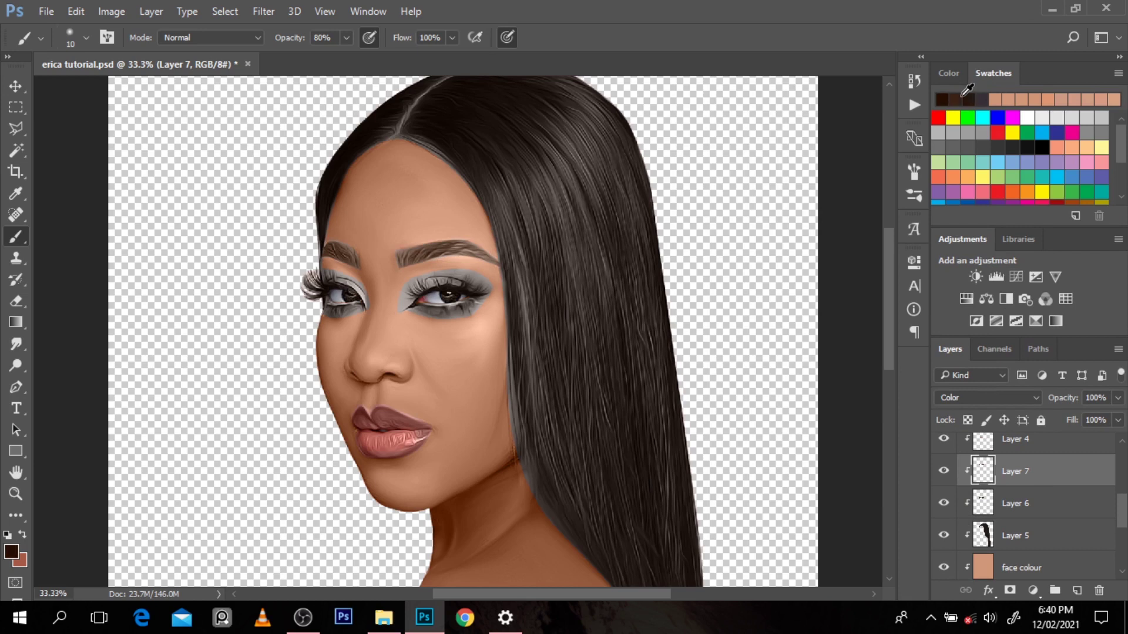
click(953, 74)
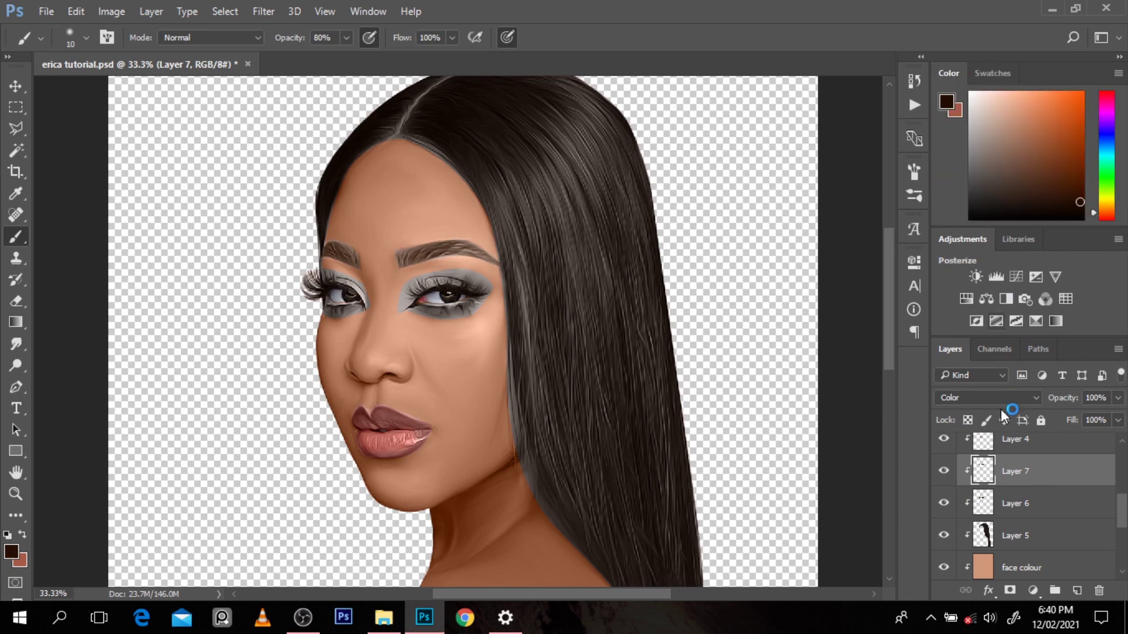
ctrl+click(981, 473)
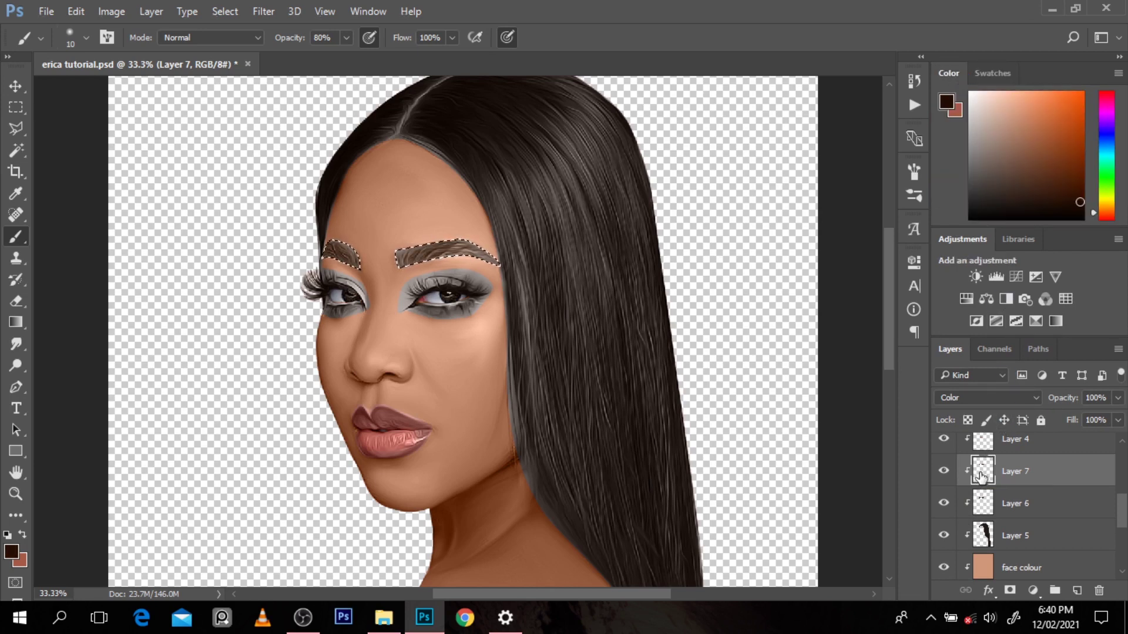
drag(1013, 207, 992, 205)
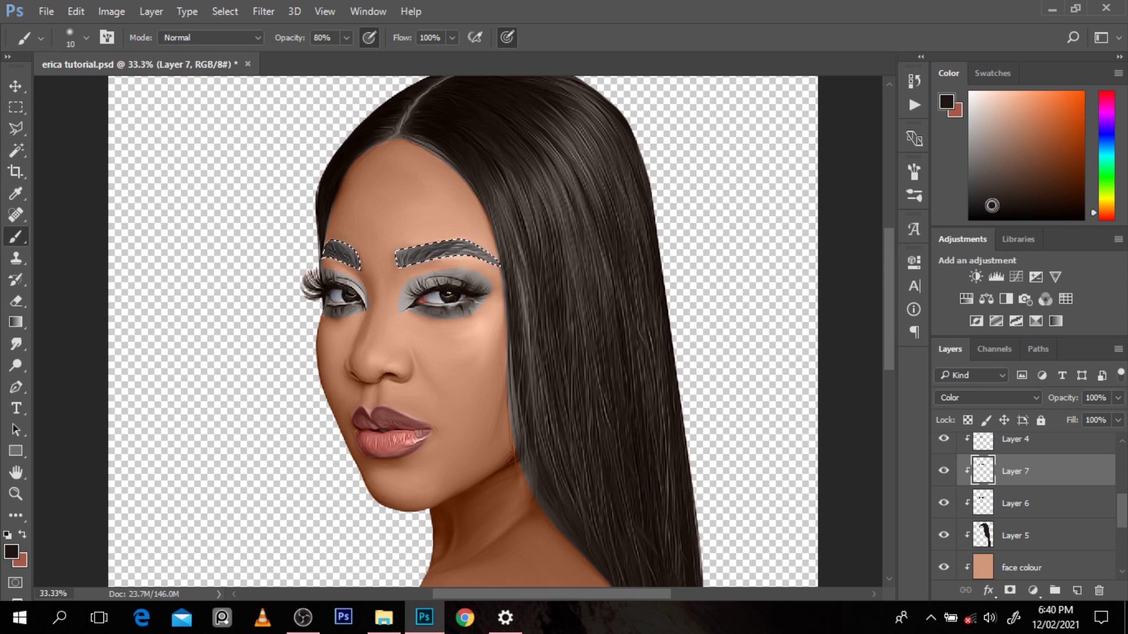
- Recolour the eyebrow selection on Layer 7 with the near-black brown and clear the selection
key(ctrl+h)
key(ctrl+h)
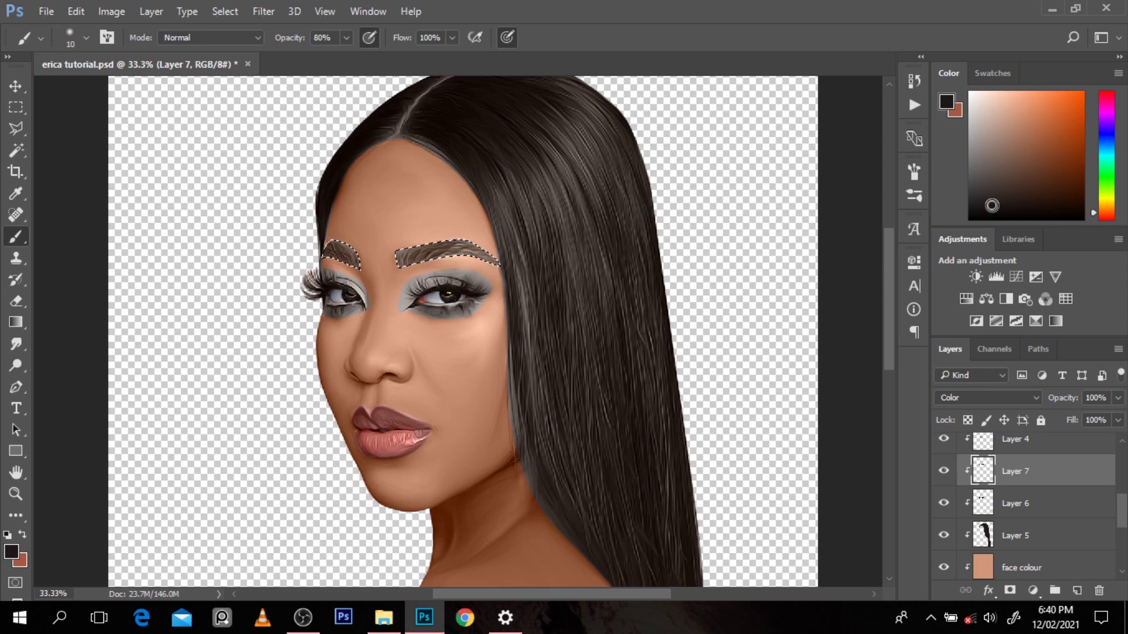
key(ctrl+h)
- Erase the grey spill around both eyes on Layer 6 with the eraser at 50% opacity and bring up Layer 7
click(1020, 515)
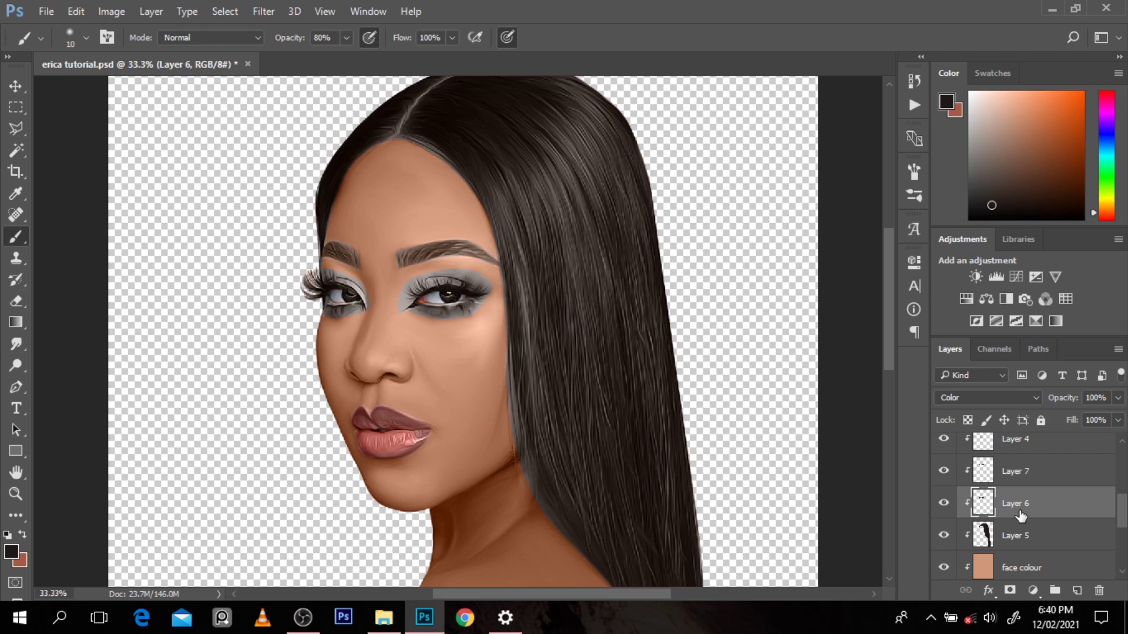
key(e)
key(alt+e)
click(770, 403)
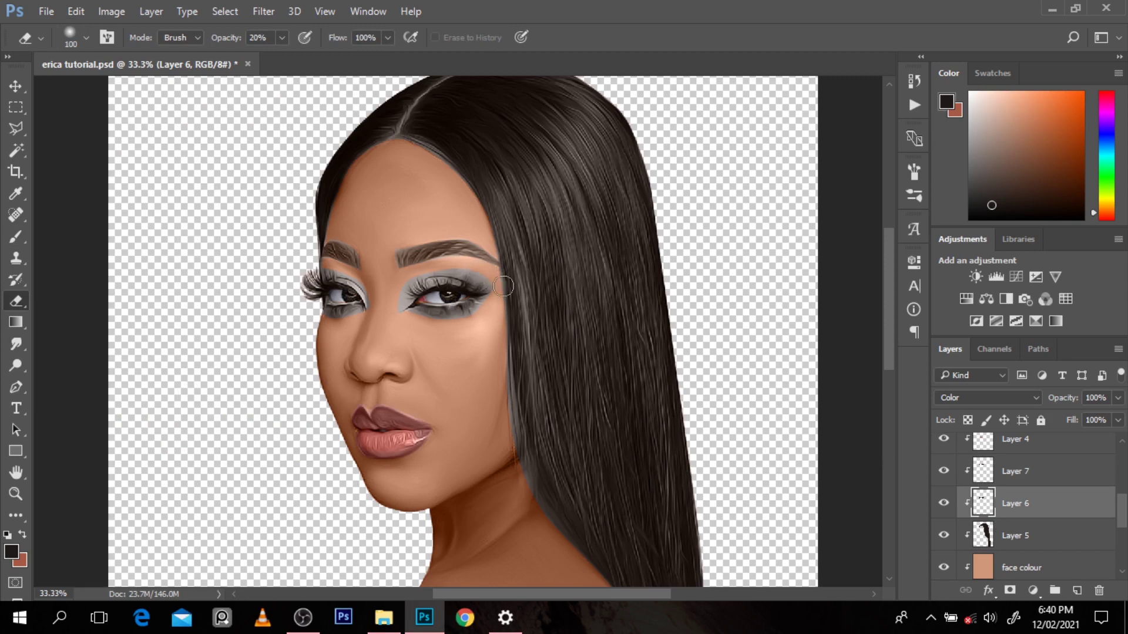
click(22, 301)
drag(226, 41, 242, 46)
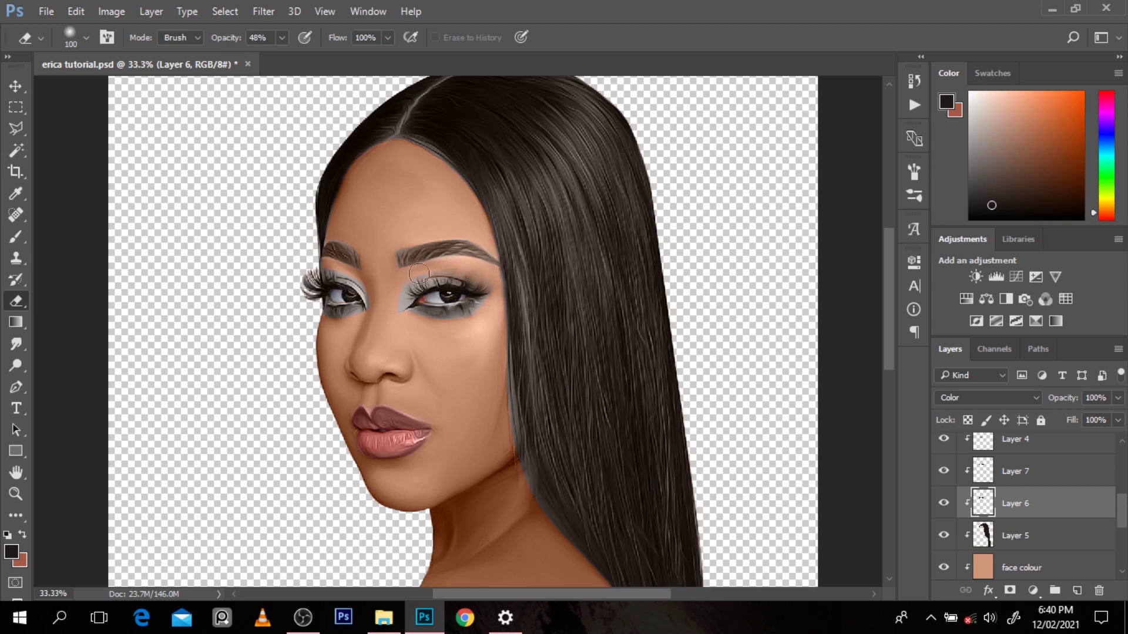
key(b)
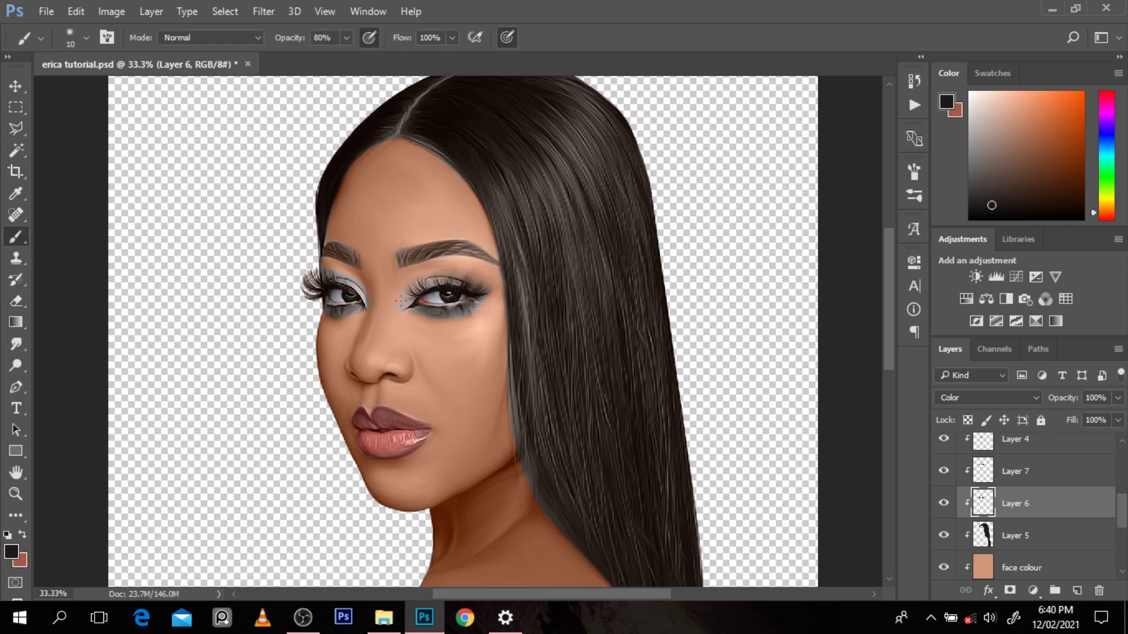
key(e)
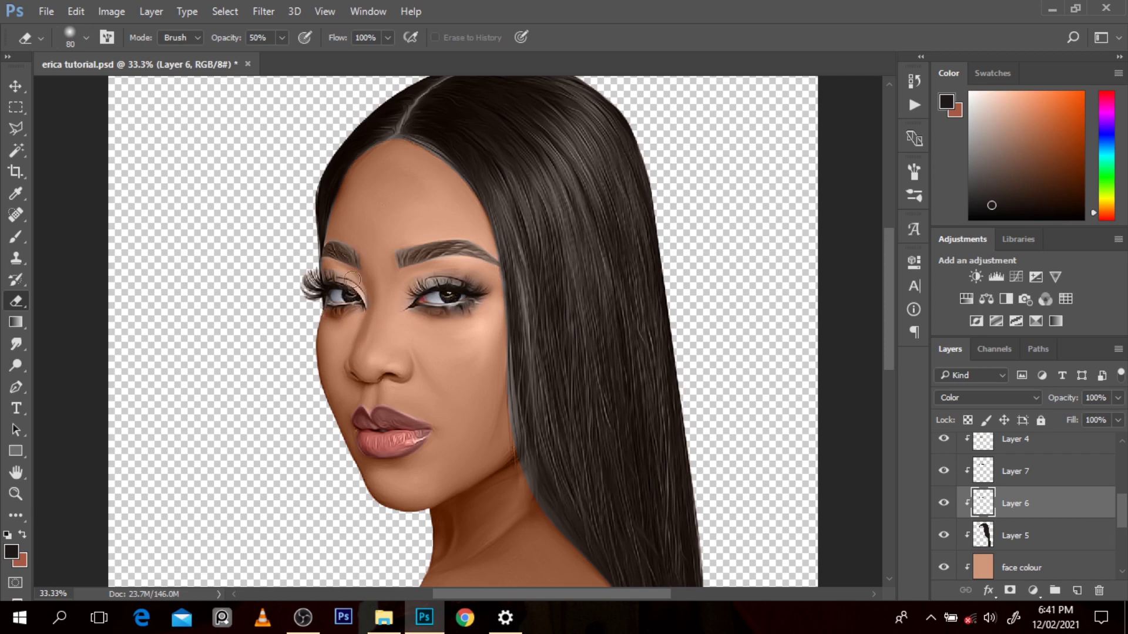
key(alt+bracketright)
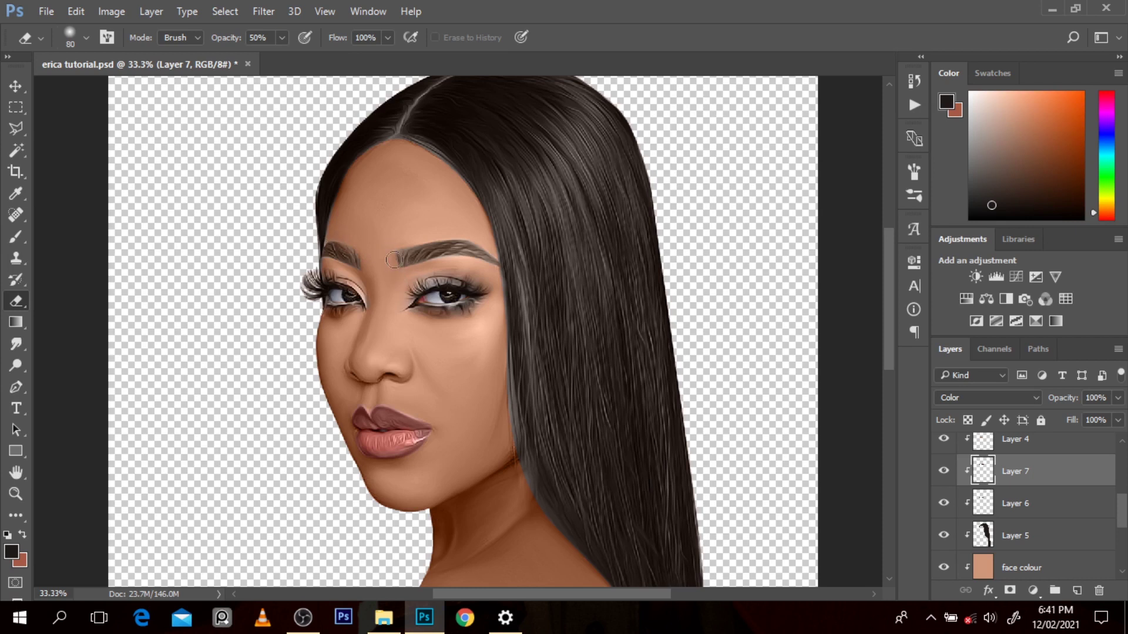
- Erase the hair colour spill on Layer 5 along the hairline, cheek and neck with a soft eraser between 50 and 175 px
key(alt+bracketleft)
key(alt+bracketleft)
key(bracketleft)
key(bracketleft)
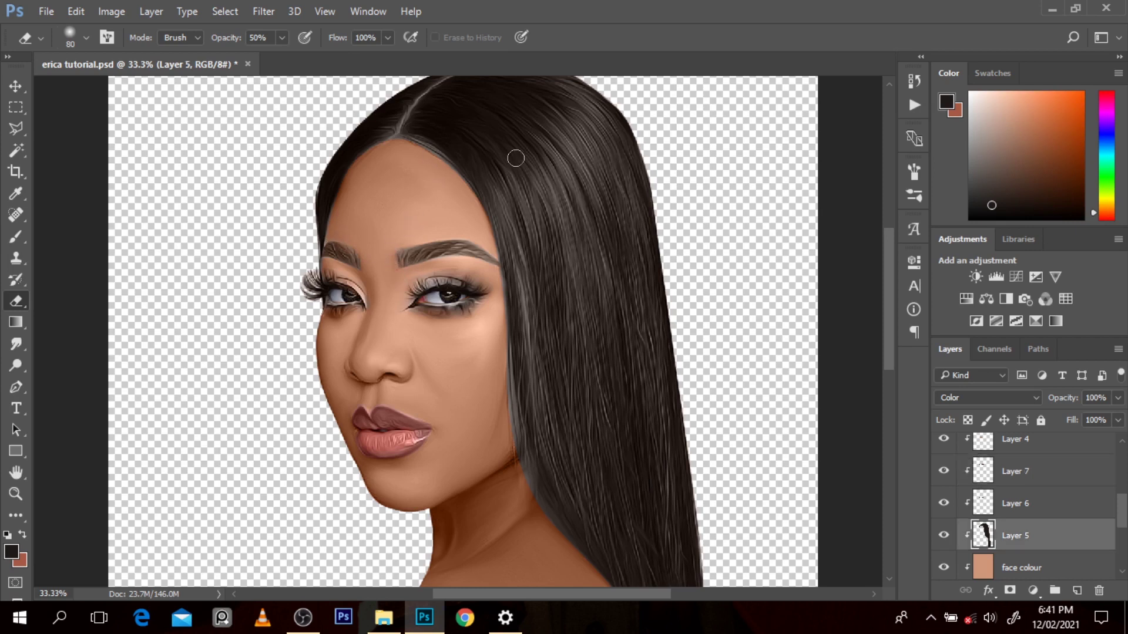
key(bracketleft)
scroll(887, 360, up, 2)
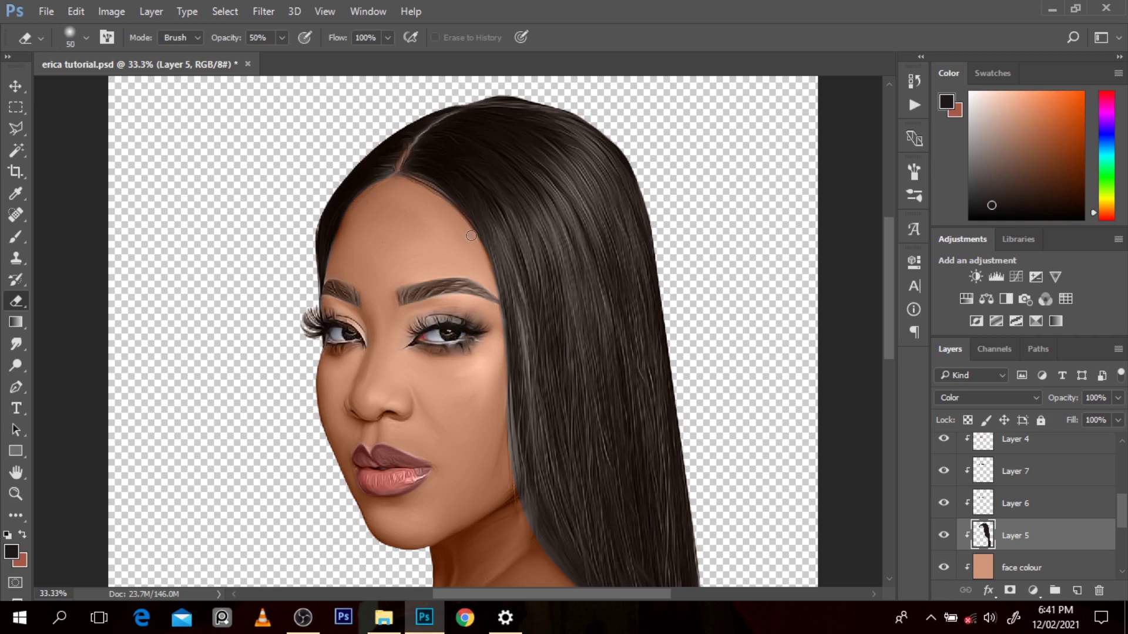
key(bracketright)
key(bracketright)
key(bracketright)
key(bracketright)
key(bracketright)
key(bracketright)
key(bracketright)
key(bracketright)
mouse_move(487, 400)
mouse_down()
mouse_move(510, 517)
mouse_move(558, 579)
mouse_up()
drag(890, 334, 890, 384)
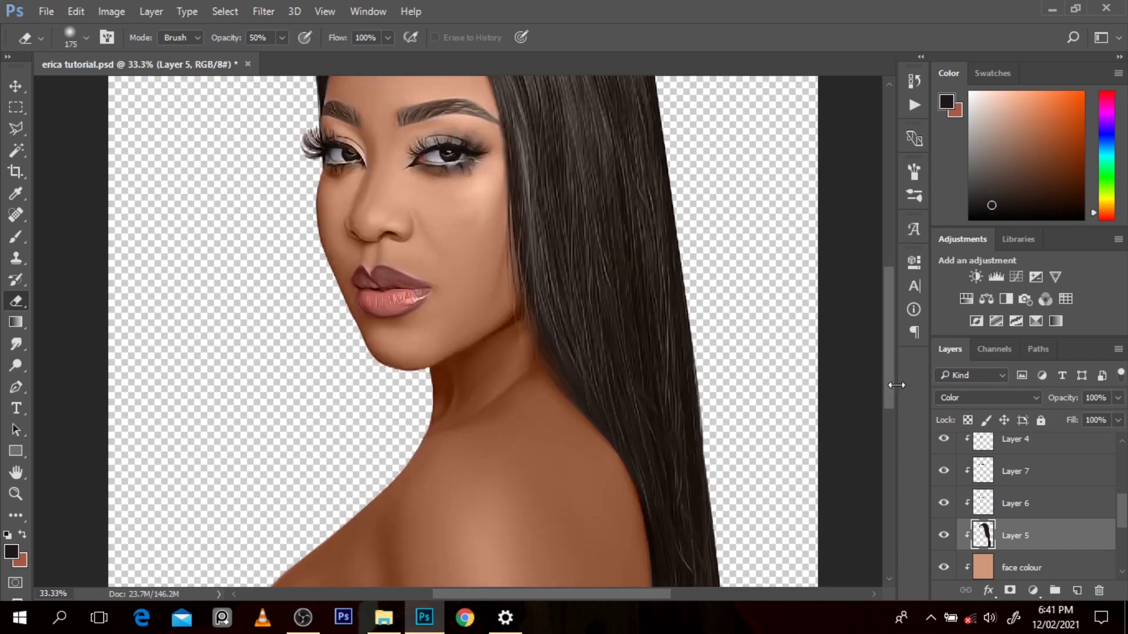
- Duplicate Layer 1 copy 3 beneath the face colour layer and clip the duplicate to the layers below
ctrl+alt+click(633, 393)
ctrl+alt+click(632, 394)
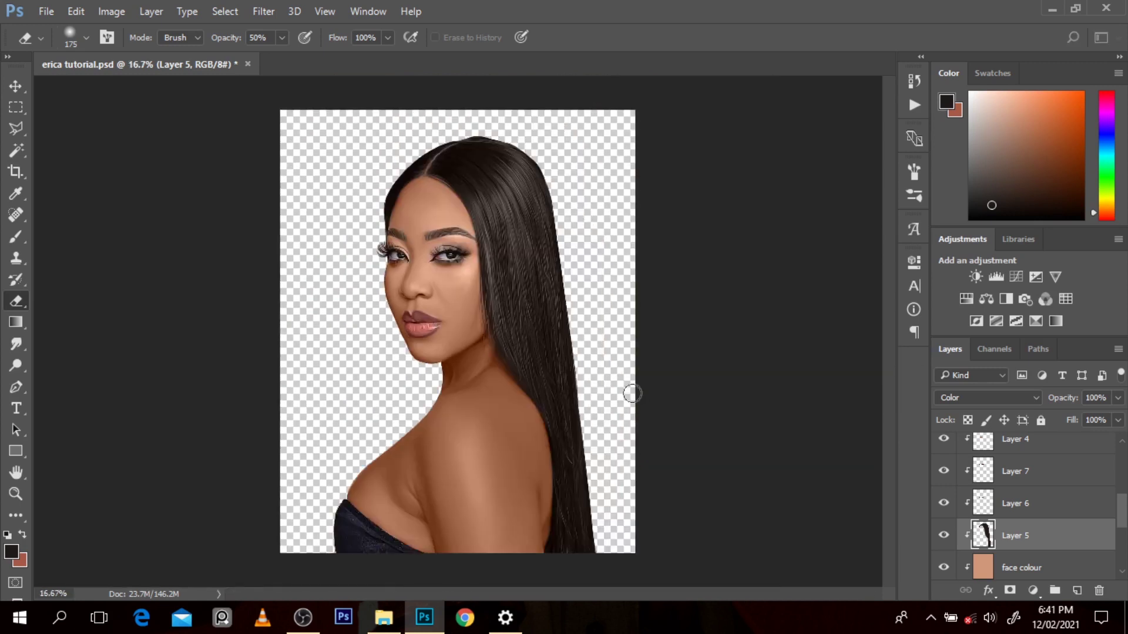
ctrl+click(482, 294)
ctrl+click(438, 298)
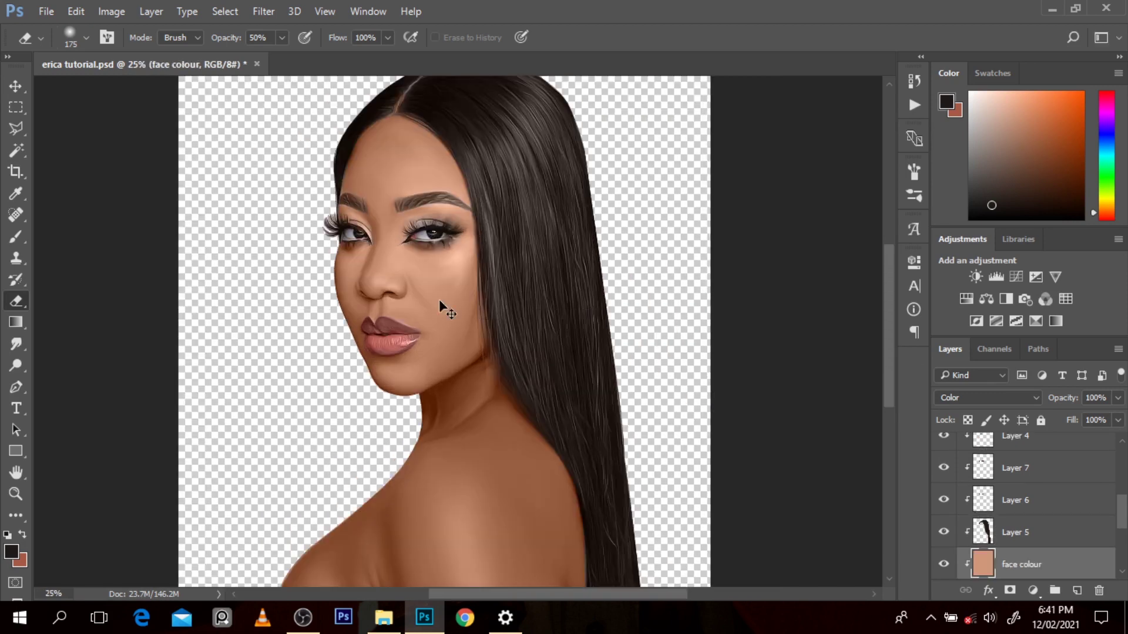
scroll(1122, 531, down, 2)
drag(1122, 532, 1122, 537)
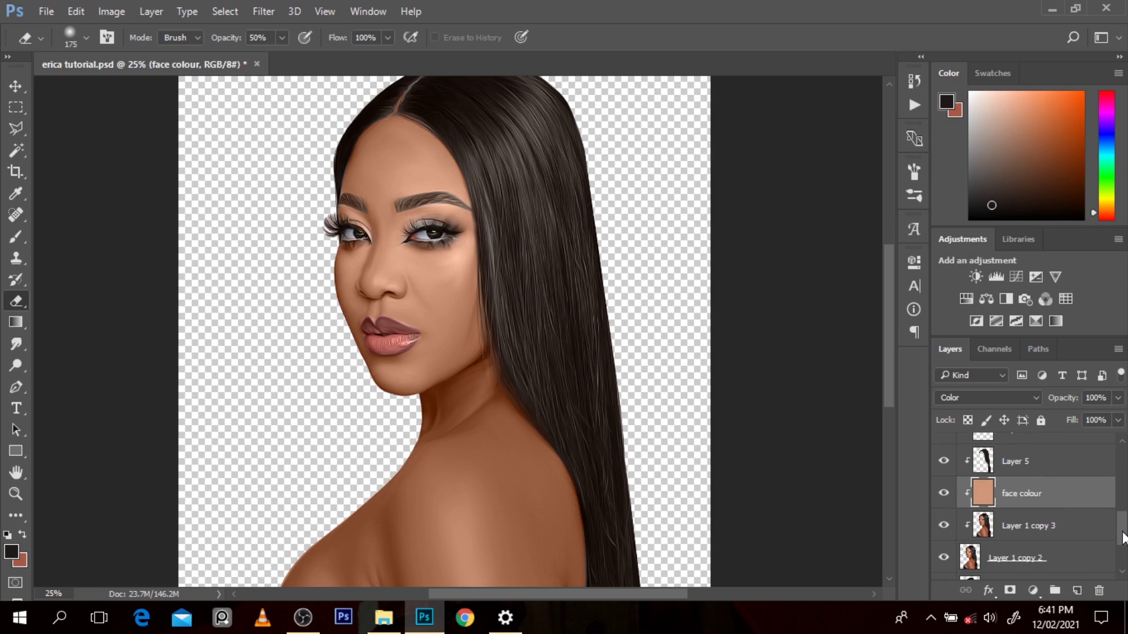
click(1069, 523)
key(ctrl+j)
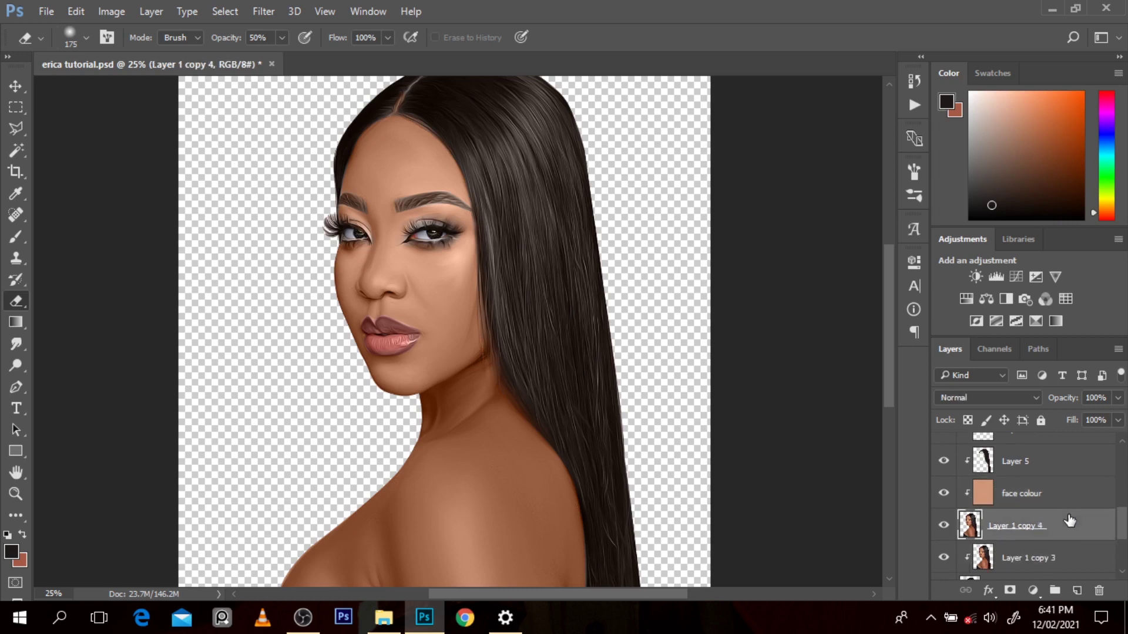
alt+click(1059, 536)
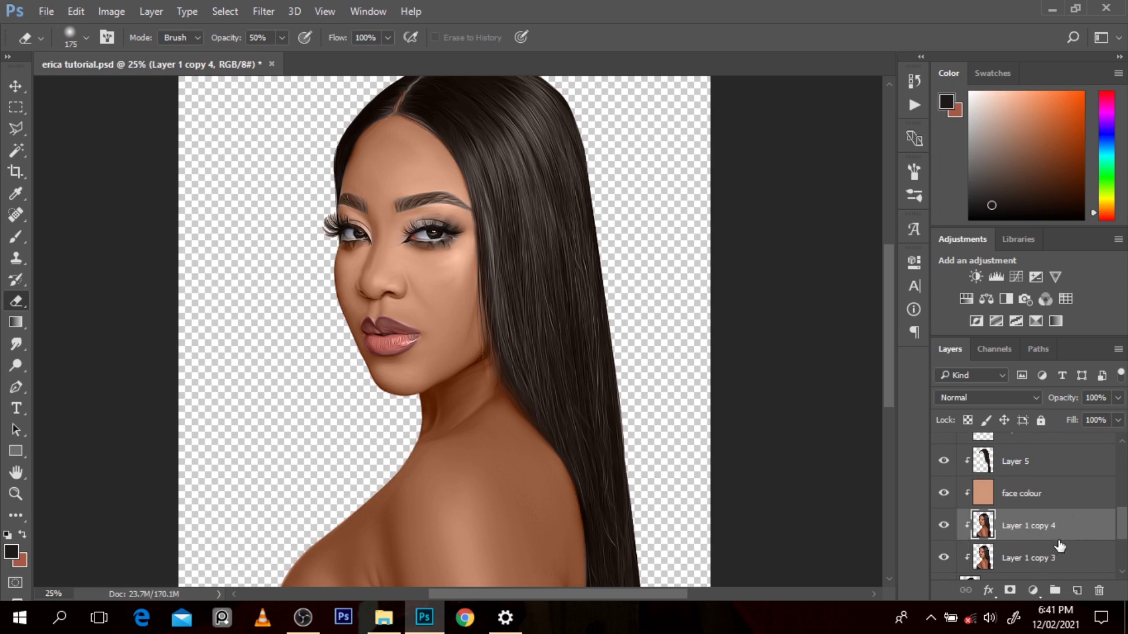
- Burn the neck and jaw shadows on Layer 1 copy 4 with midtones at 20% exposure and a 200 to 400 px brush
key(o)
key(bracketleft)
key(bracketleft)
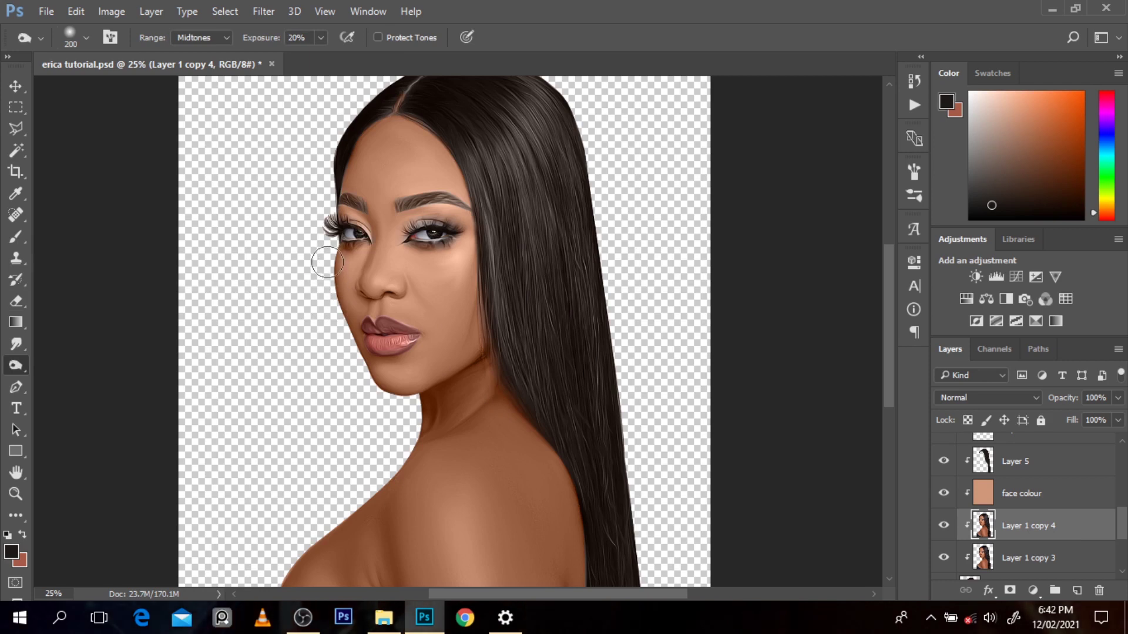
right_click(22, 365)
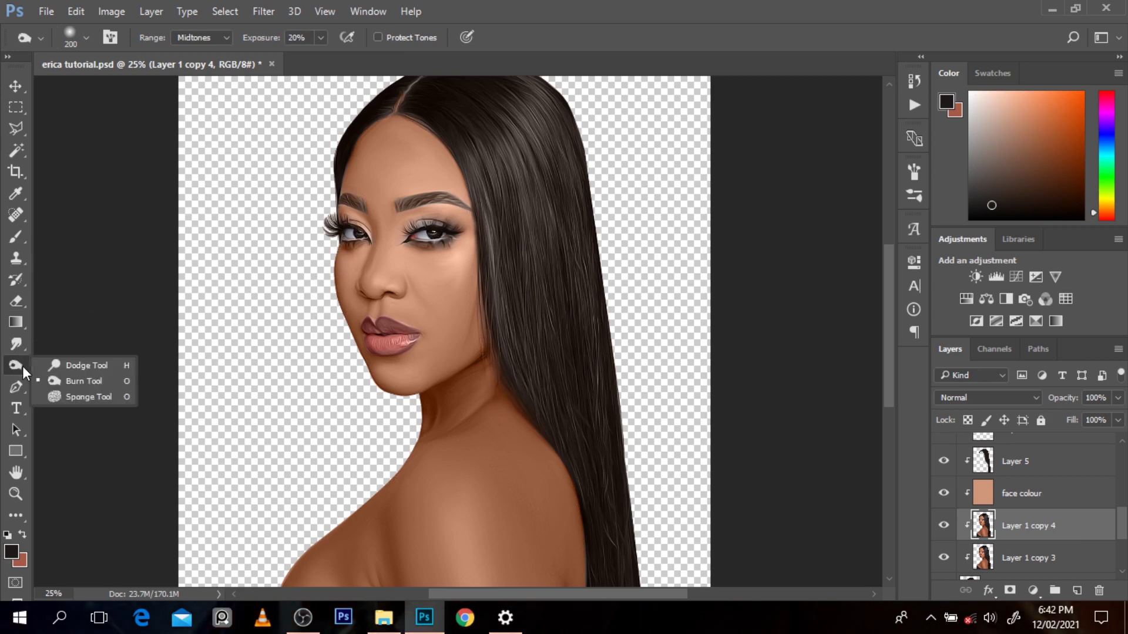
click(47, 381)
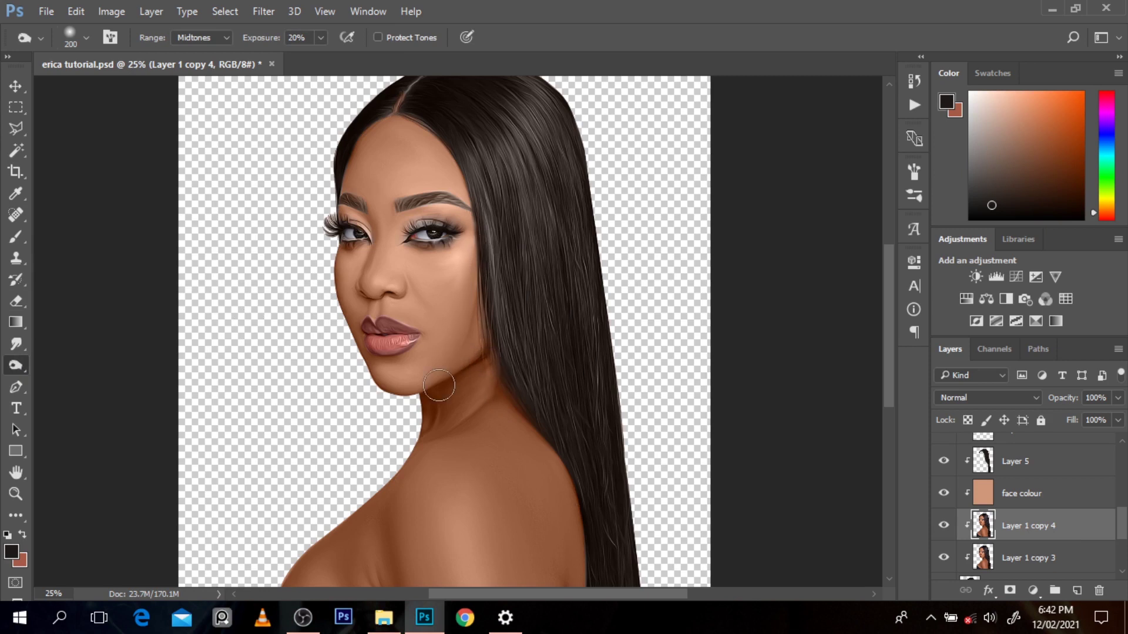
key(bracketright)
key(bracketright)
key(bracketright)
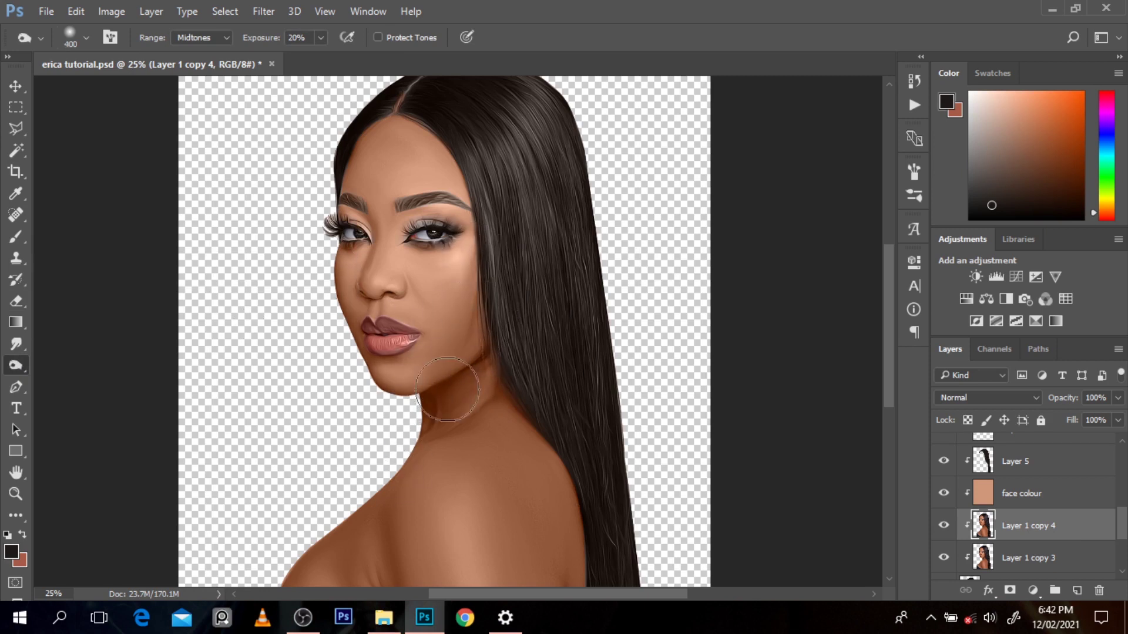
key(bracketleft)
key(bracketleft)
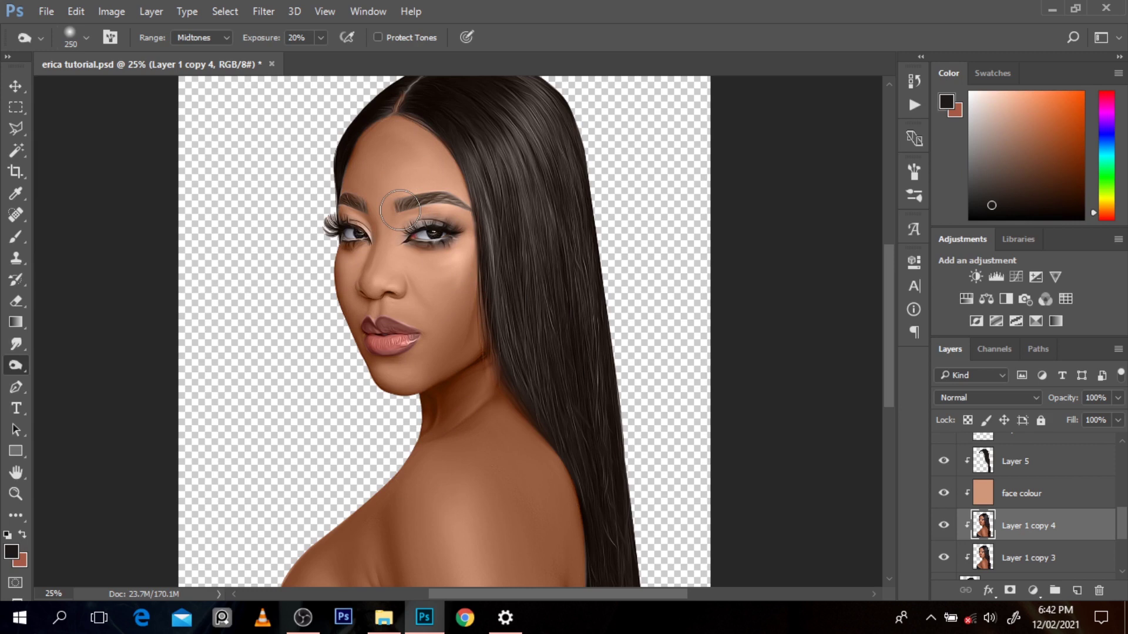
- Burn the facial contours around the brows, eyes and hair-side cheek, varying the brush size up to 250 px
key(bracketleft)
key(bracketleft)
key(bracketleft)
key(bracketleft)
key(bracketleft)
key(bracketleft)
key(bracketright)
key(bracketright)
key(bracketright)
key(bracketright)
key(bracketright)
key(bracketright)
key(bracketright)
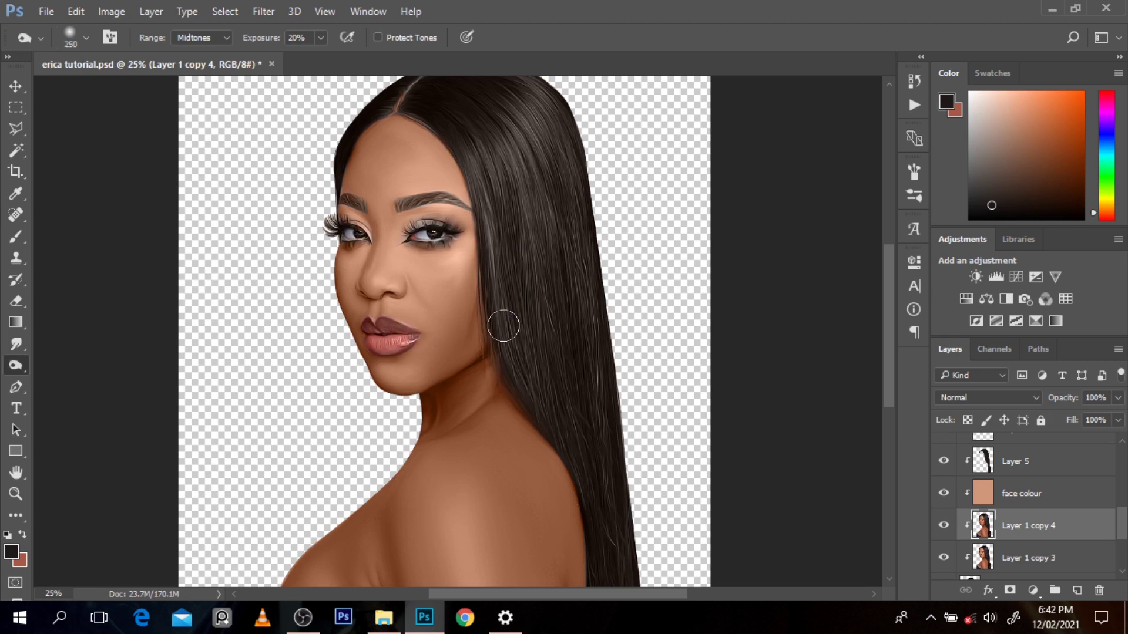
- Add a layer clipped to the gown, fill it with a dark navy sampled from the gown, and set it to Color blending
ctrl+alt+click(509, 318)
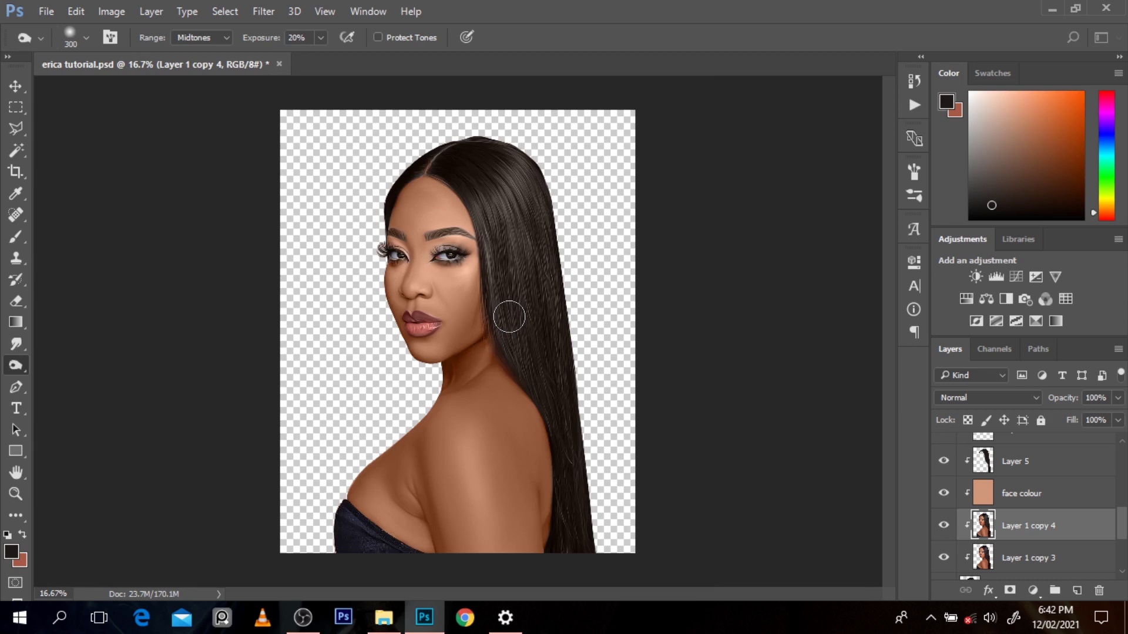
ctrl+click(364, 525)
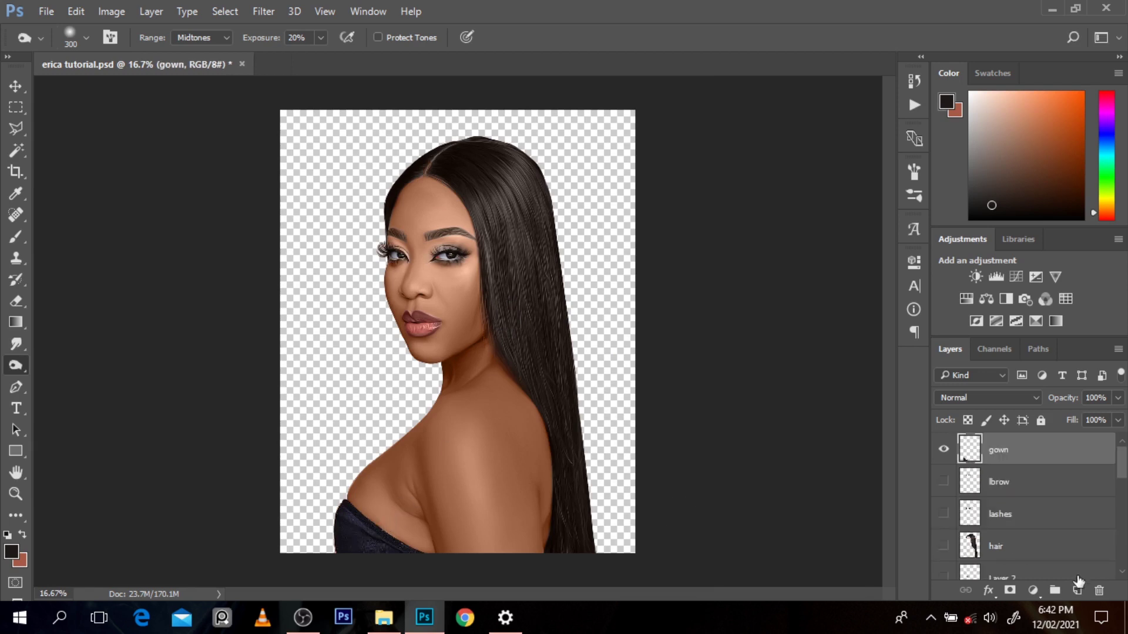
click(1078, 589)
alt+click(1034, 466)
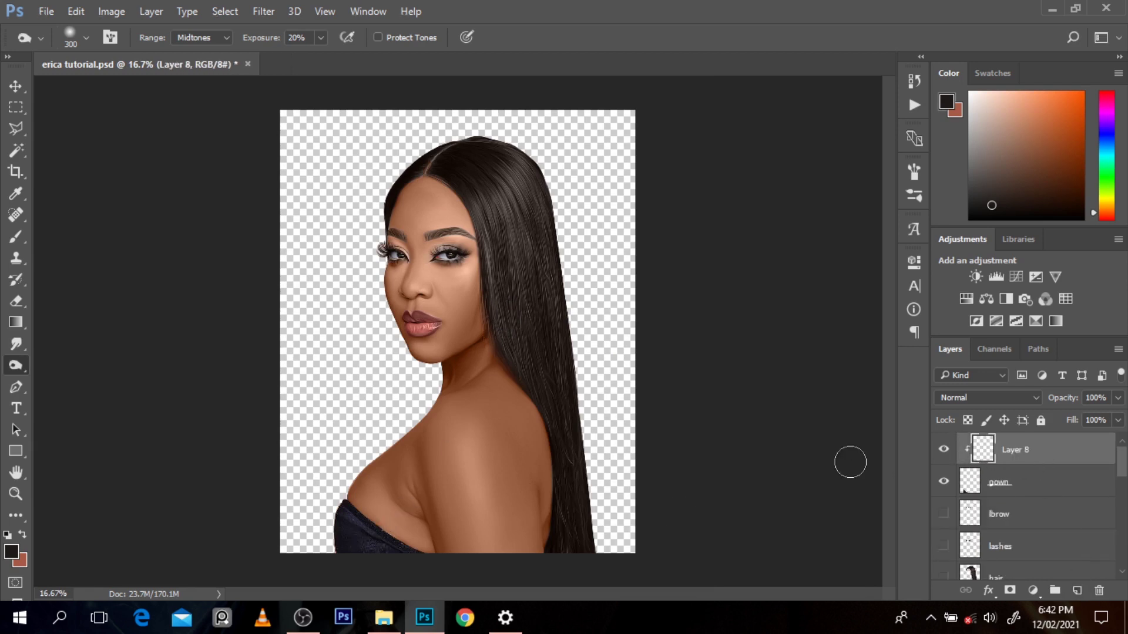
key(b)
alt+click(367, 525)
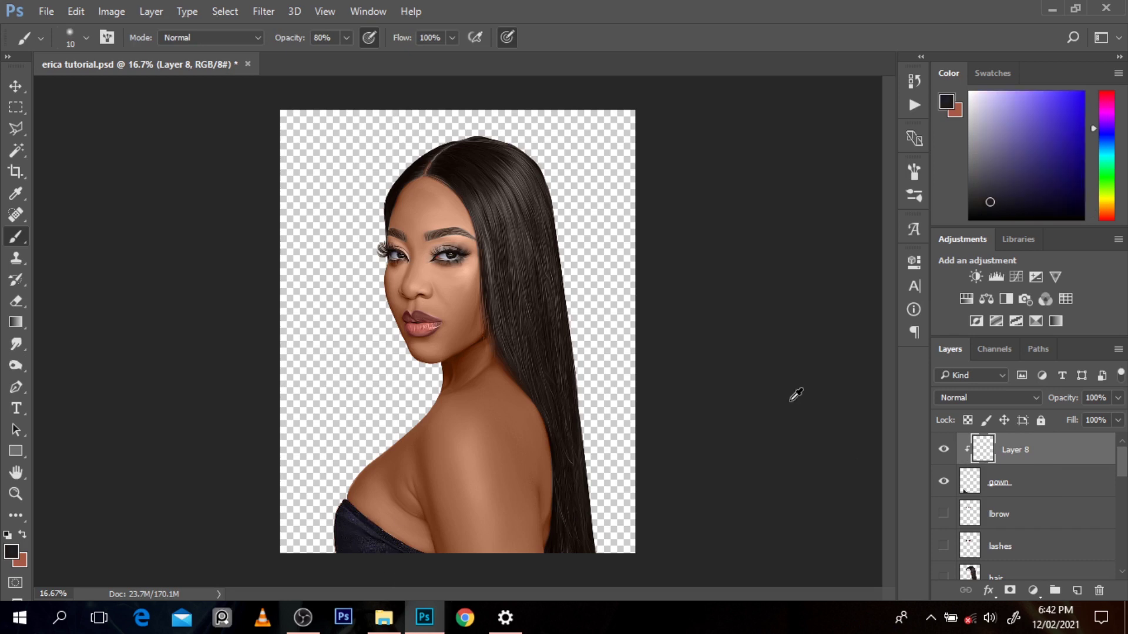
key(alt+BackSpace)
click(1024, 398)
click(996, 387)
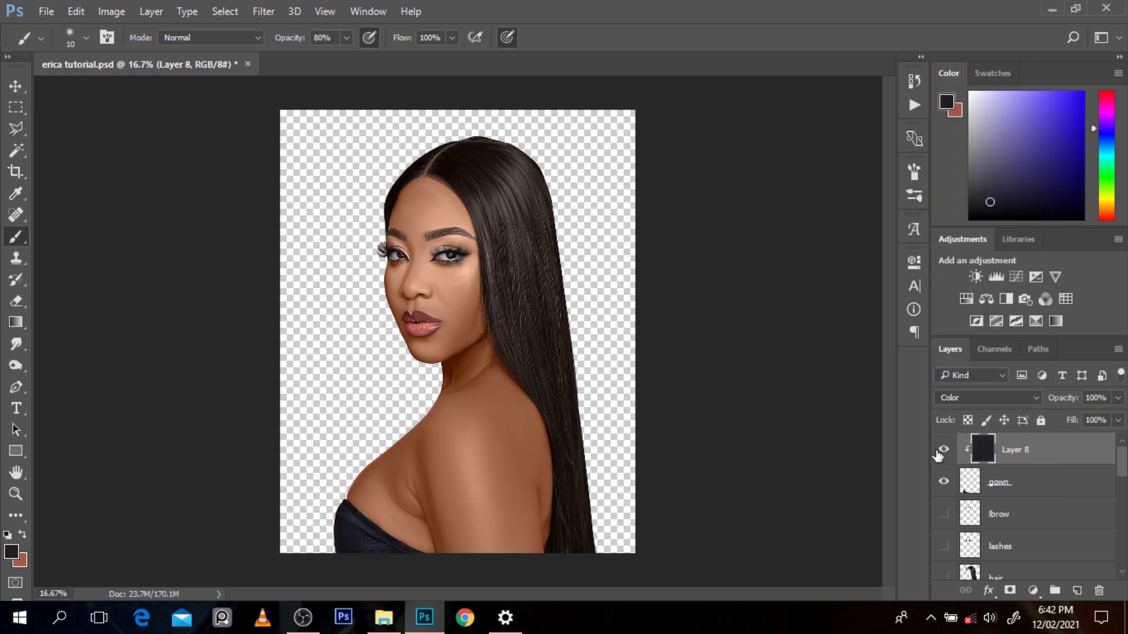
- Add a clipped Color Balance adjustment above Layer 3 with midtones red +3 and green +5, and compare it with the adjustment hidden
ctrl+click(464, 306)
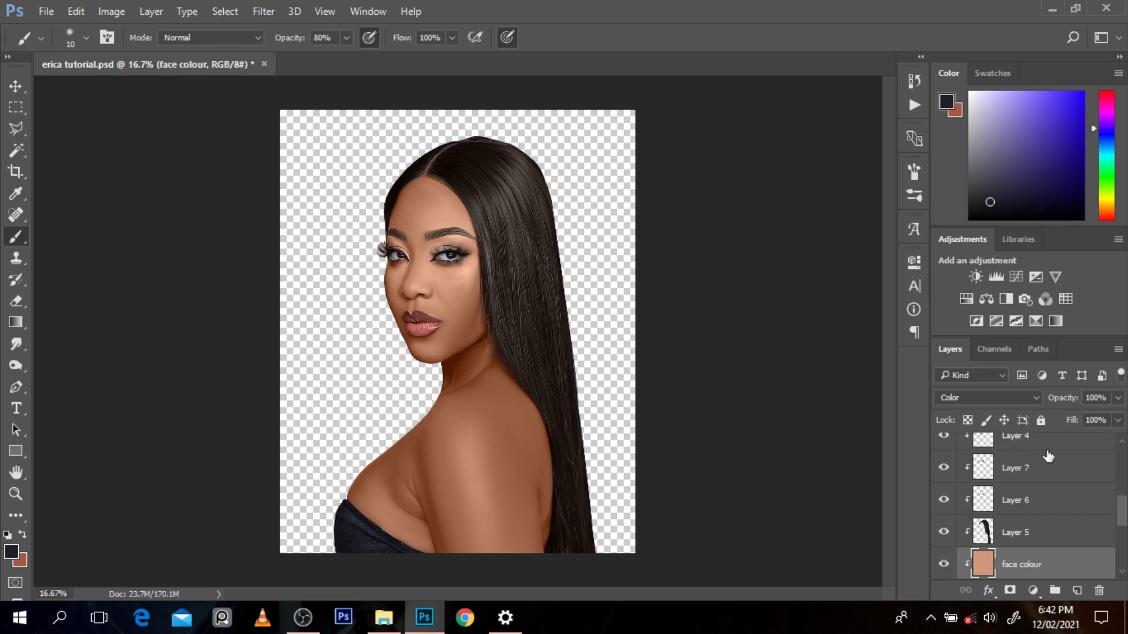
scroll(1126, 521, up, 2)
click(1070, 535)
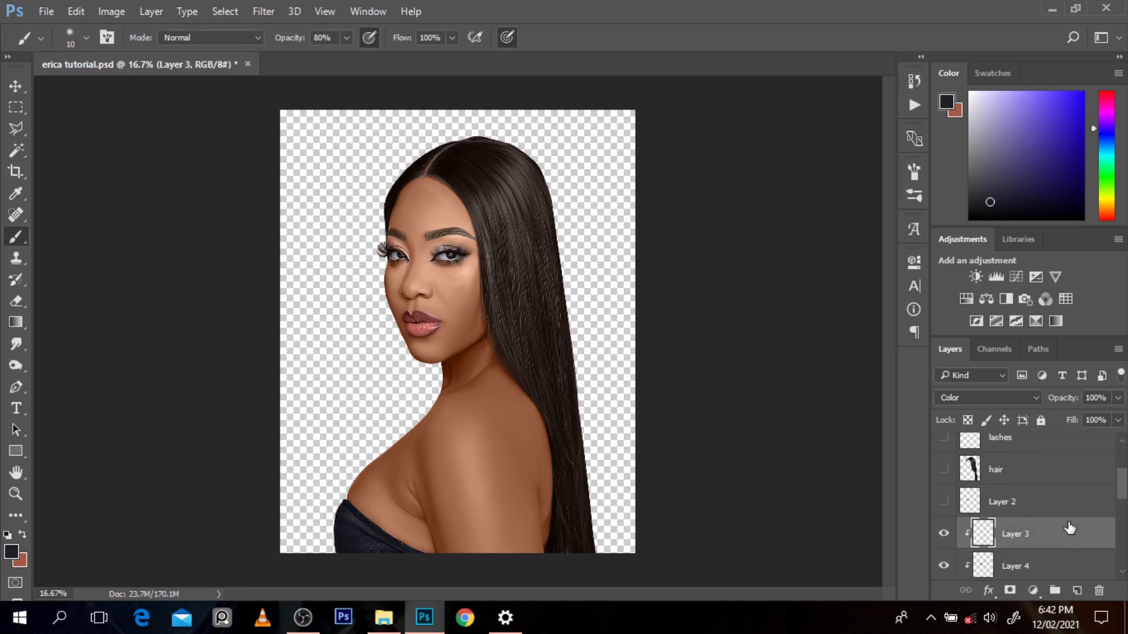
click(986, 299)
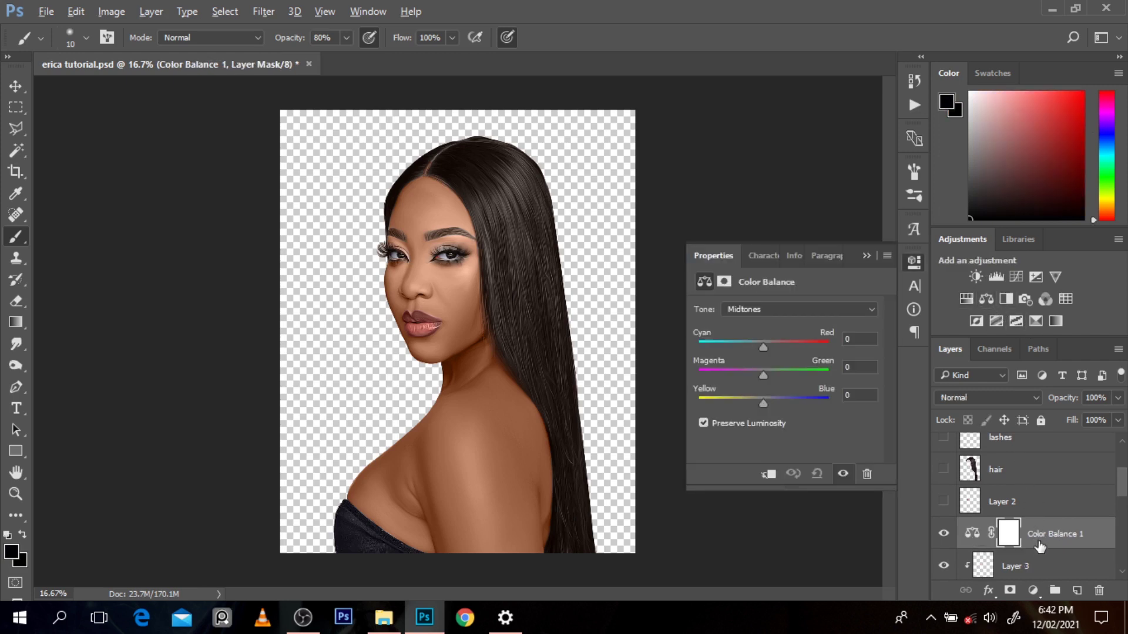
alt+click(1041, 547)
drag(769, 347, 766, 379)
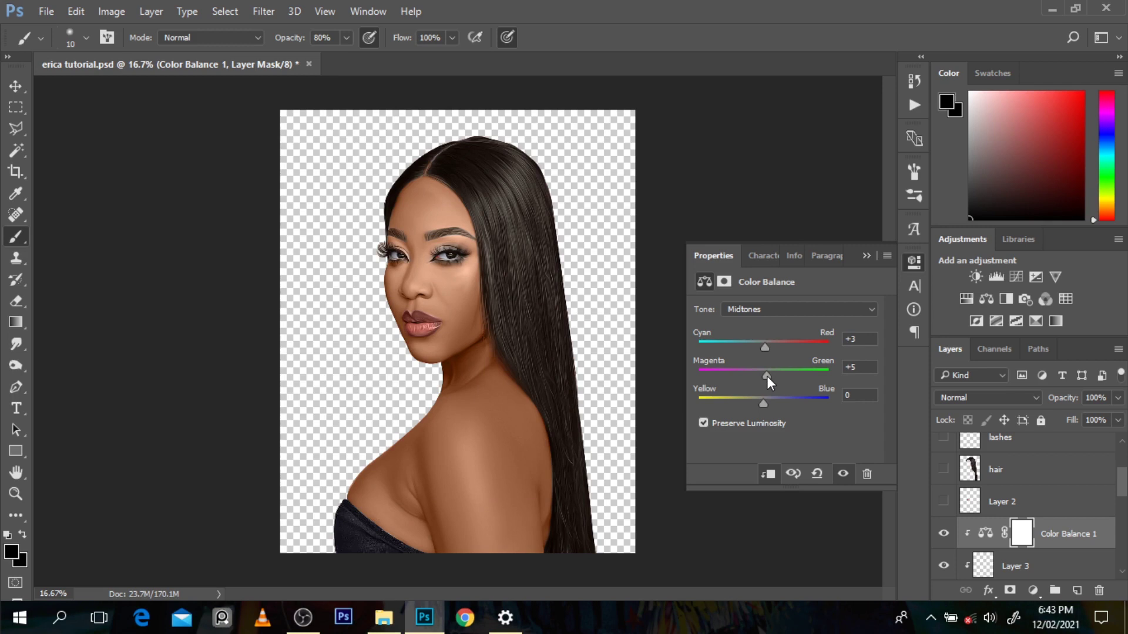
mouse_move(763, 403)
mouse_down()
mouse_move(743, 399)
mouse_move(763, 403)
mouse_up()
click(946, 535)
click(946, 535)
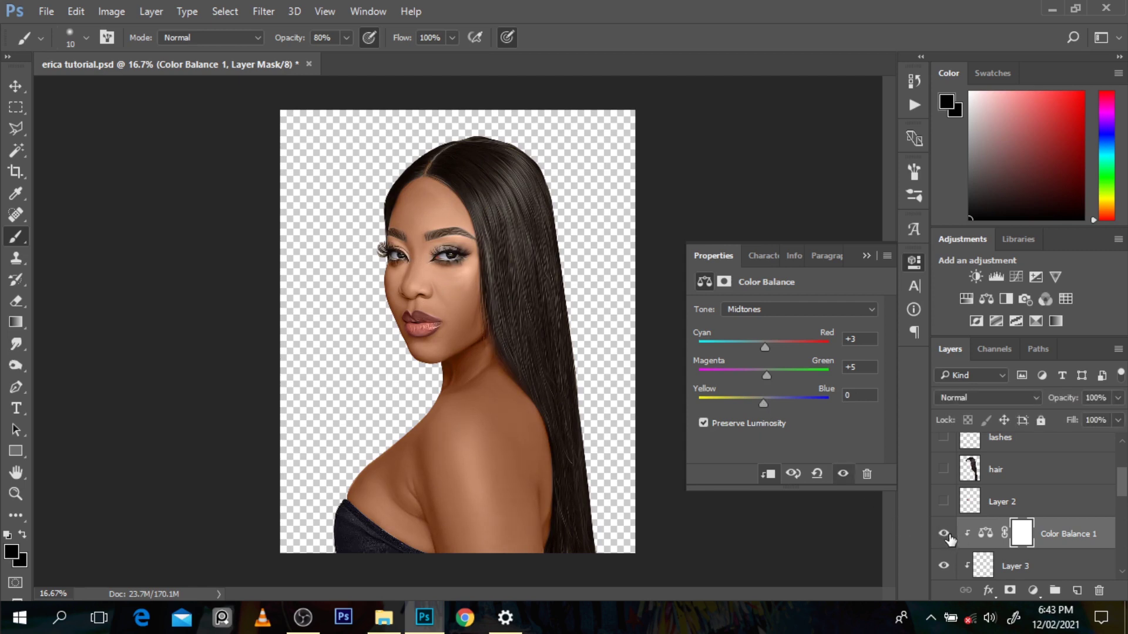
click(867, 256)
- Inspect the whole portrait and then the face up close with the colour balance applied
ctrl+alt+click(536, 252)
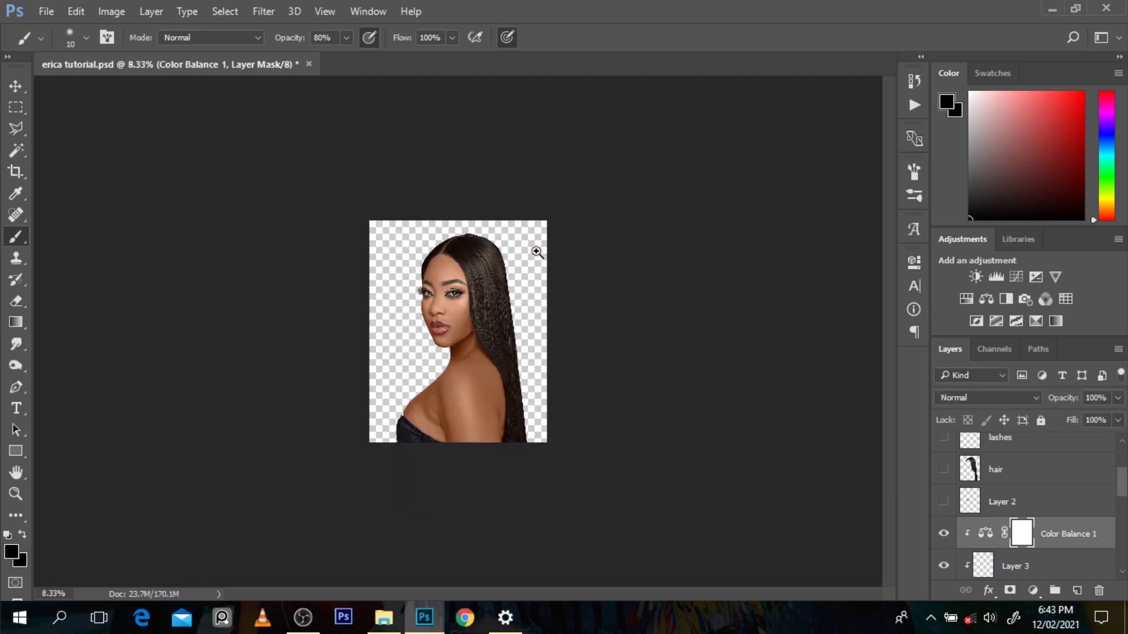
ctrl+click(536, 252)
ctrl+click(537, 251)
ctrl+click(435, 235)
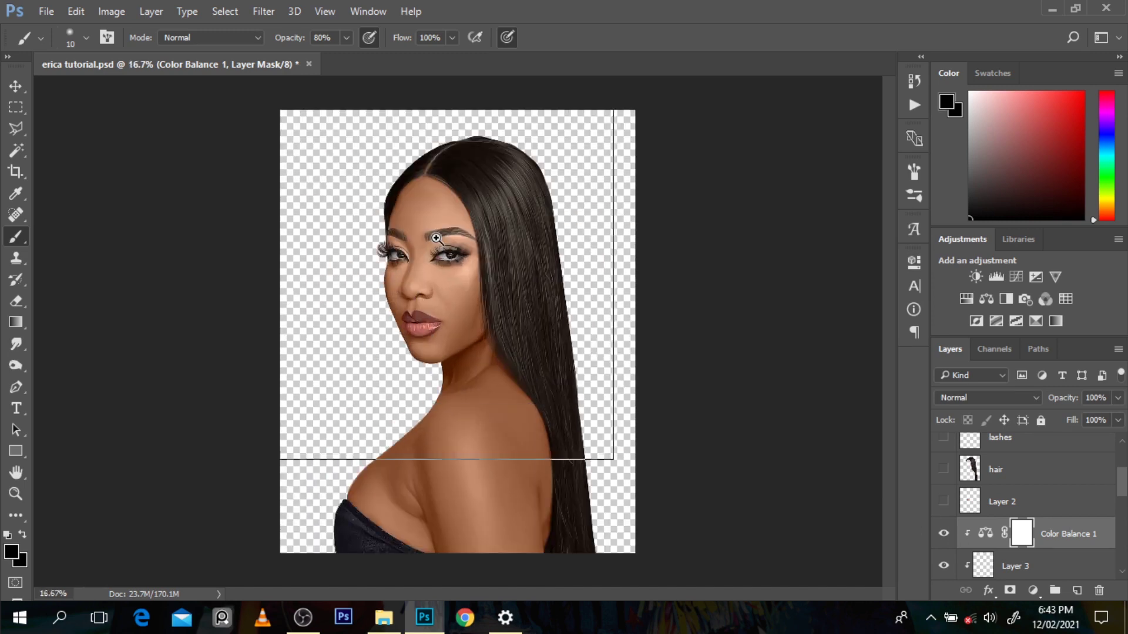
ctrl+click(431, 289)
key(o)
key(alt+h)
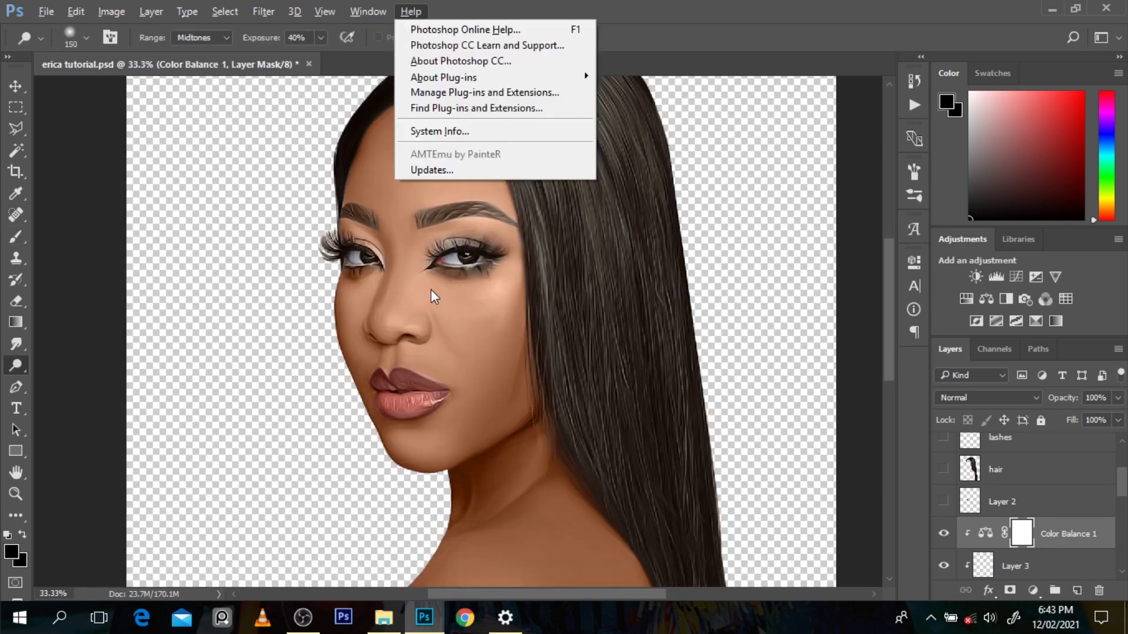
click(944, 535)
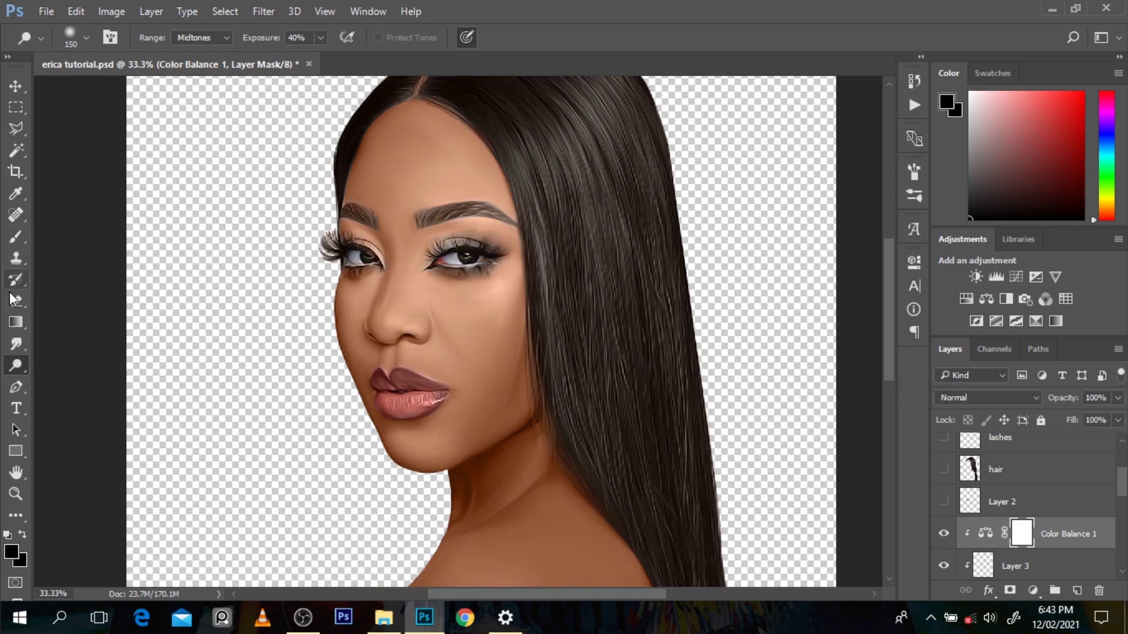
- Make Layer 1 copy 4, directly below the face colour layer, the active layer
ctrl+click(382, 332)
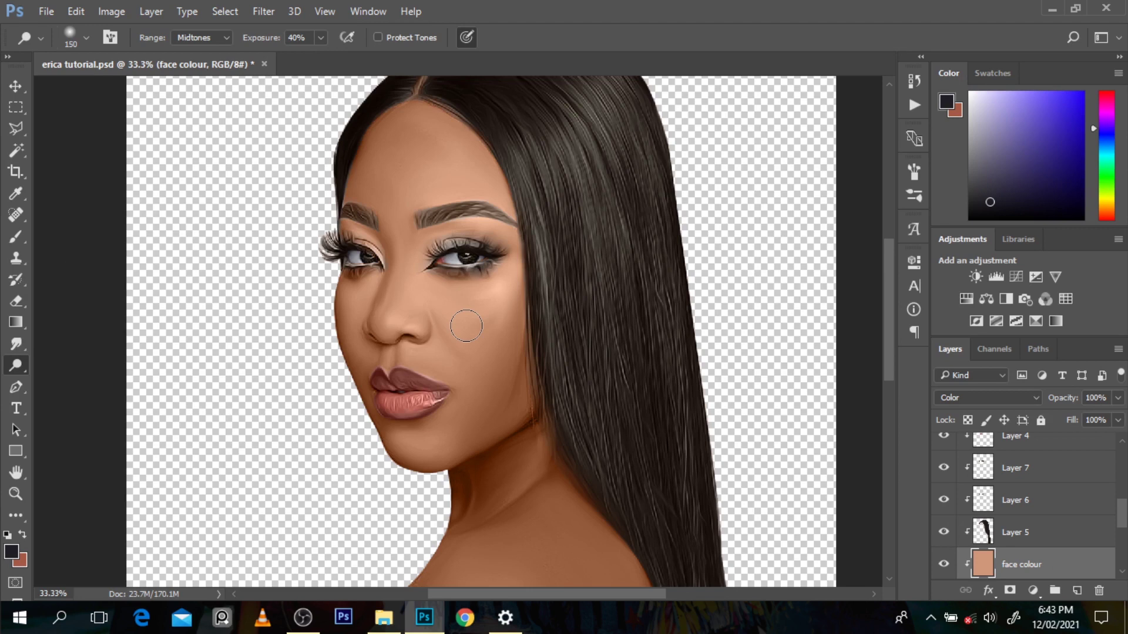
scroll(1124, 522, down, 3)
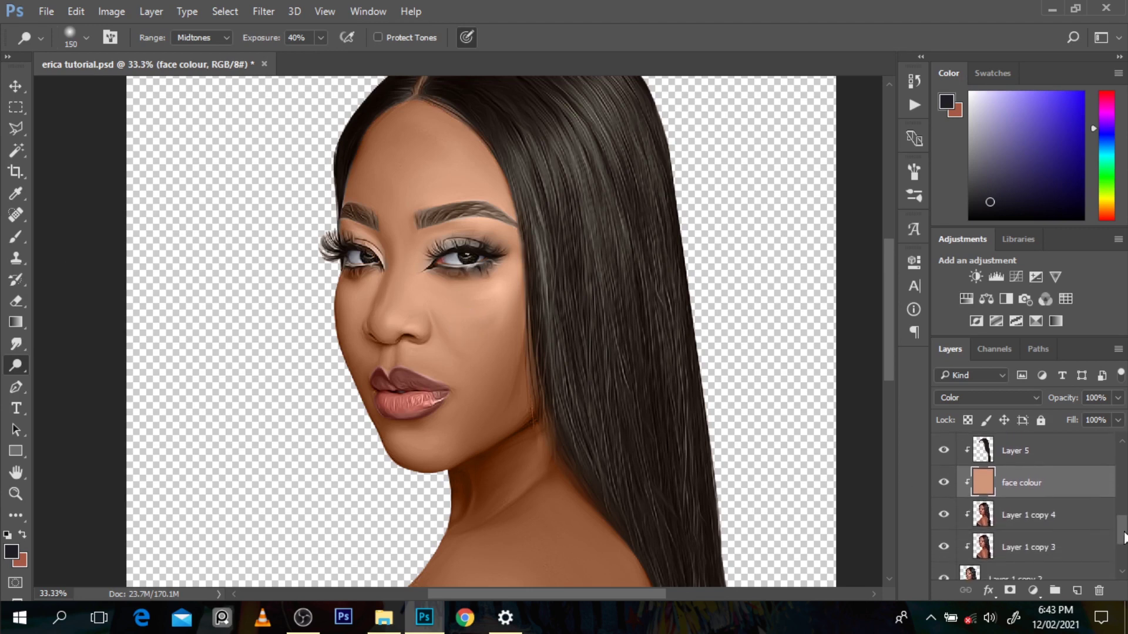
click(1048, 515)
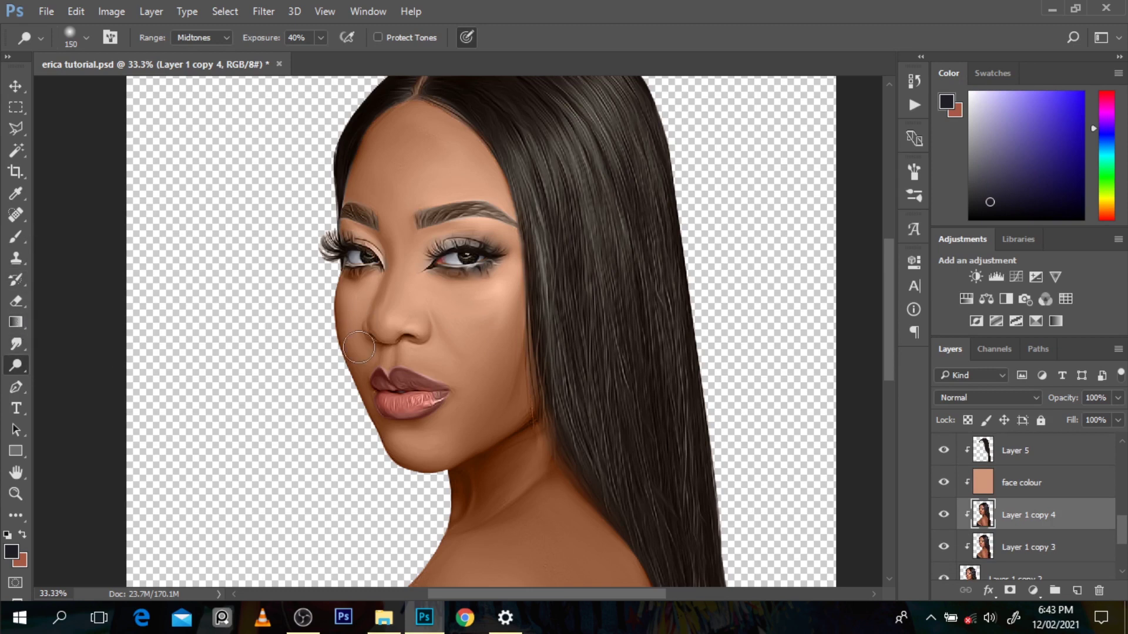
key(alt+h)
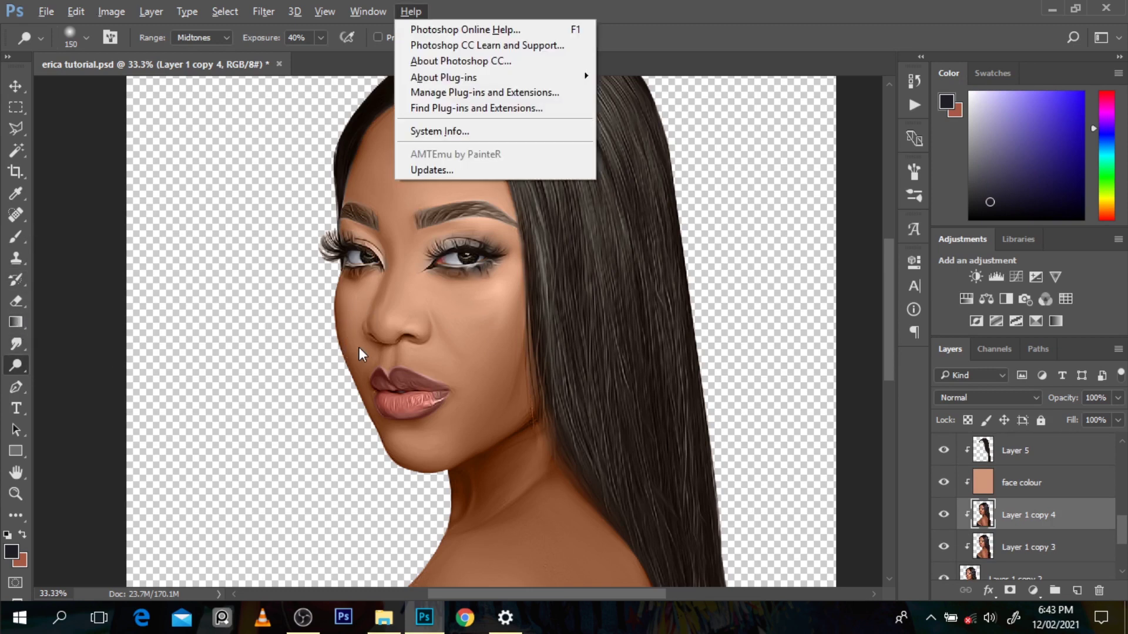
click(943, 482)
click(943, 483)
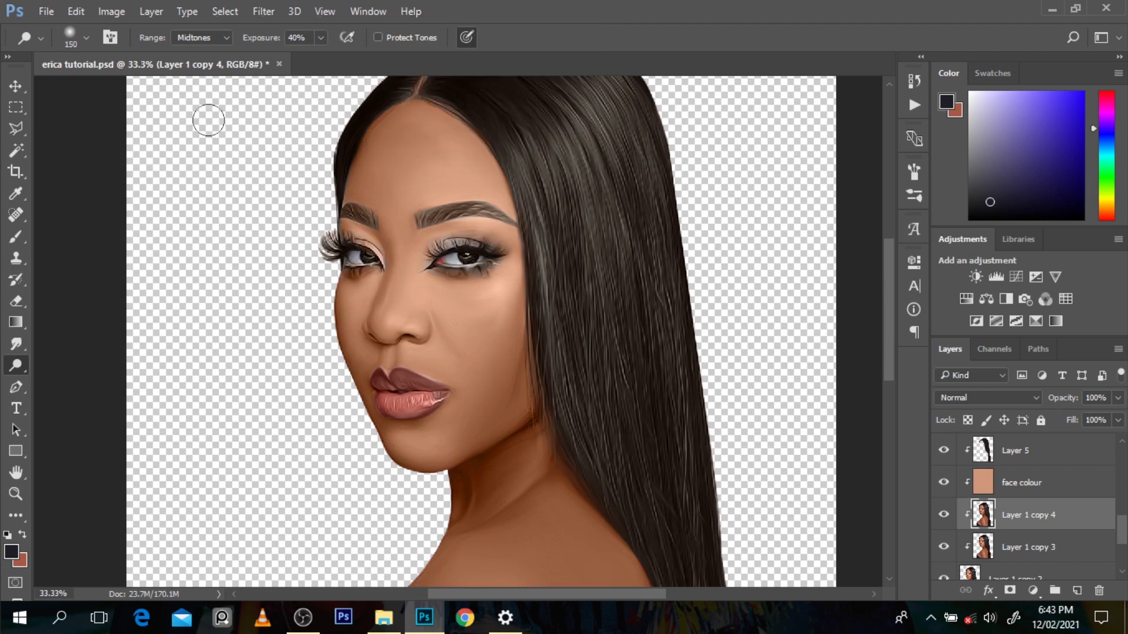
click(15, 85)
click(208, 252)
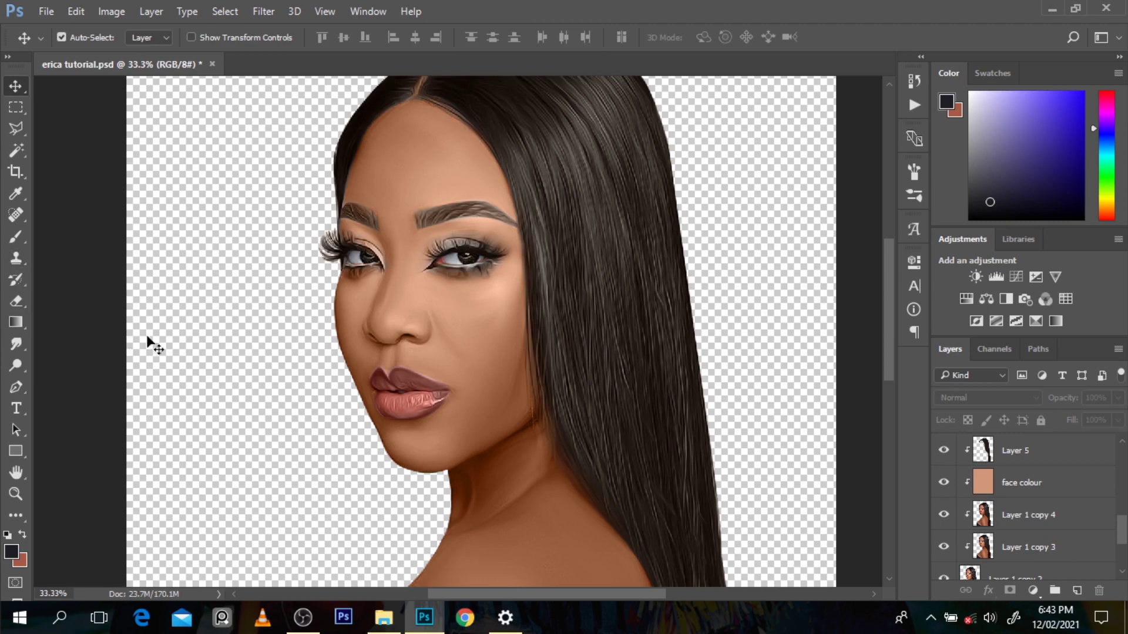
key(b)
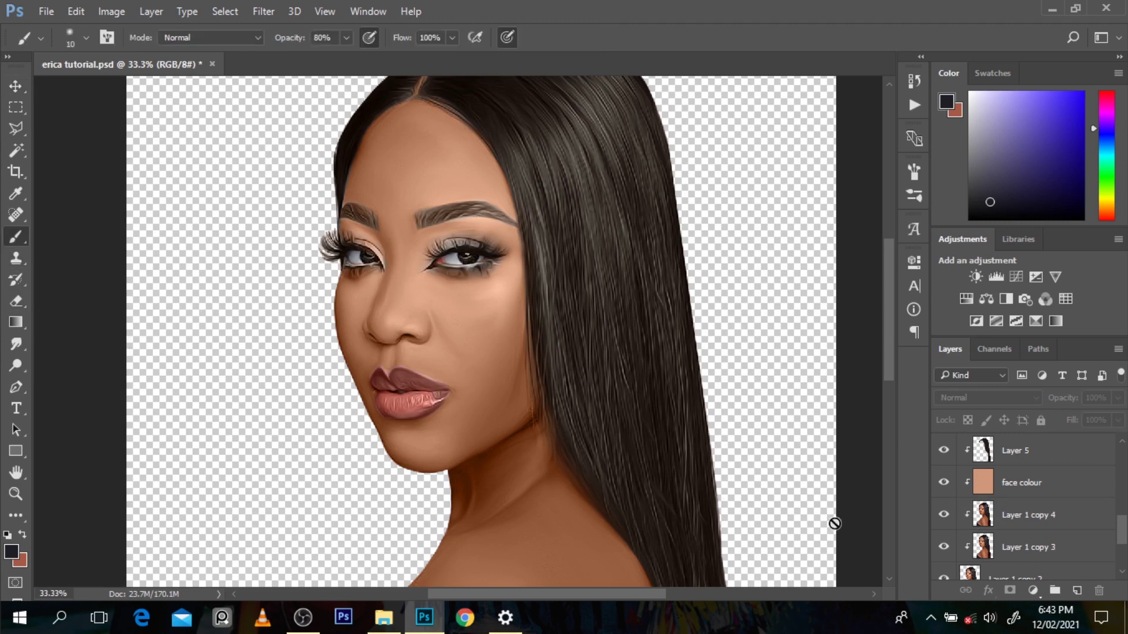
click(998, 516)
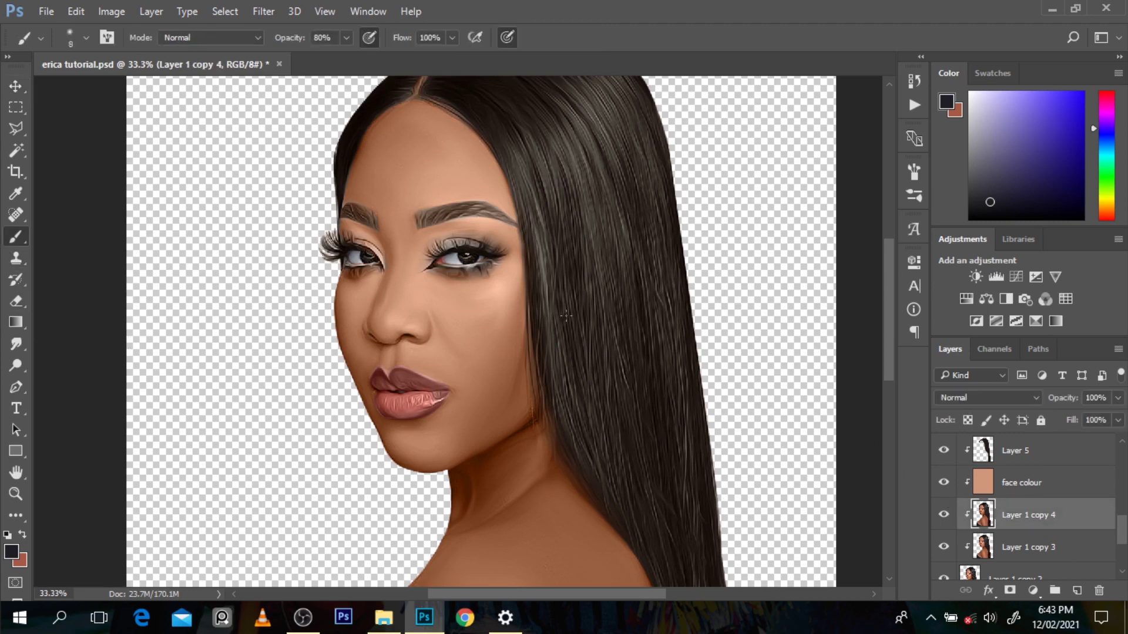
key(bracketright)
key(bracketright)
key(bracketright)
key(bracketright)
key(bracketright)
key(bracketright)
key(bracketright)
key(bracketright)
key(ctrl+z)
- Set up the Dodge tool with a 25 px brush and the Highlights range
click(16, 365)
key(bracketleft)
key(bracketleft)
key(bracketleft)
key(bracketleft)
key(bracketleft)
key(bracketleft)
key(bracketleft)
key(bracketleft)
key(bracketleft)
key(bracketleft)
key(bracketleft)
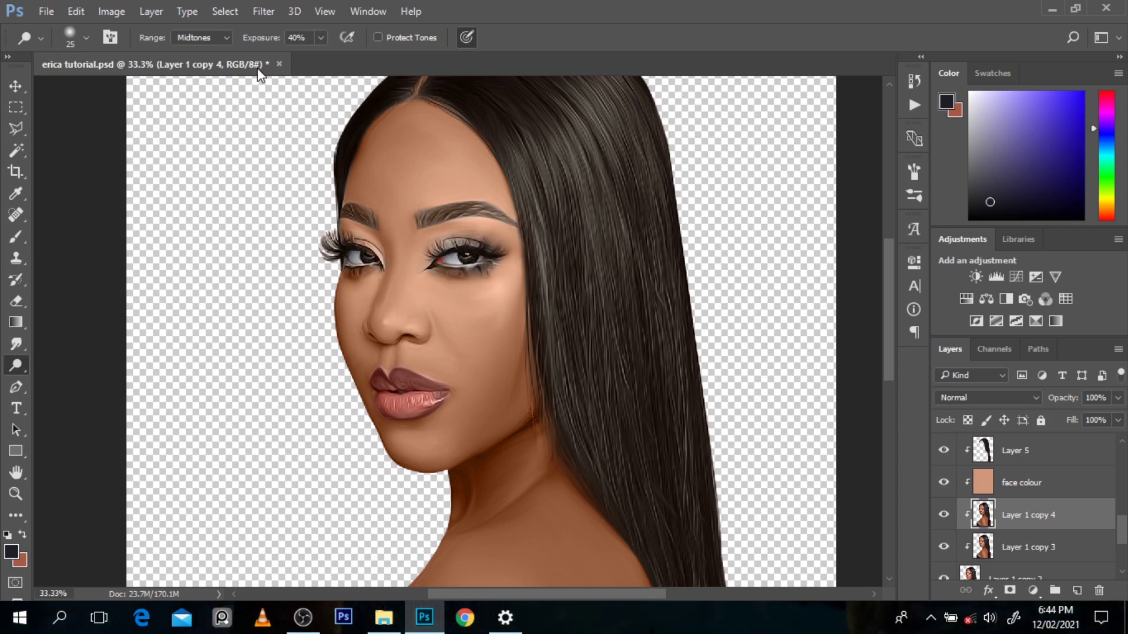
click(220, 40)
click(222, 71)
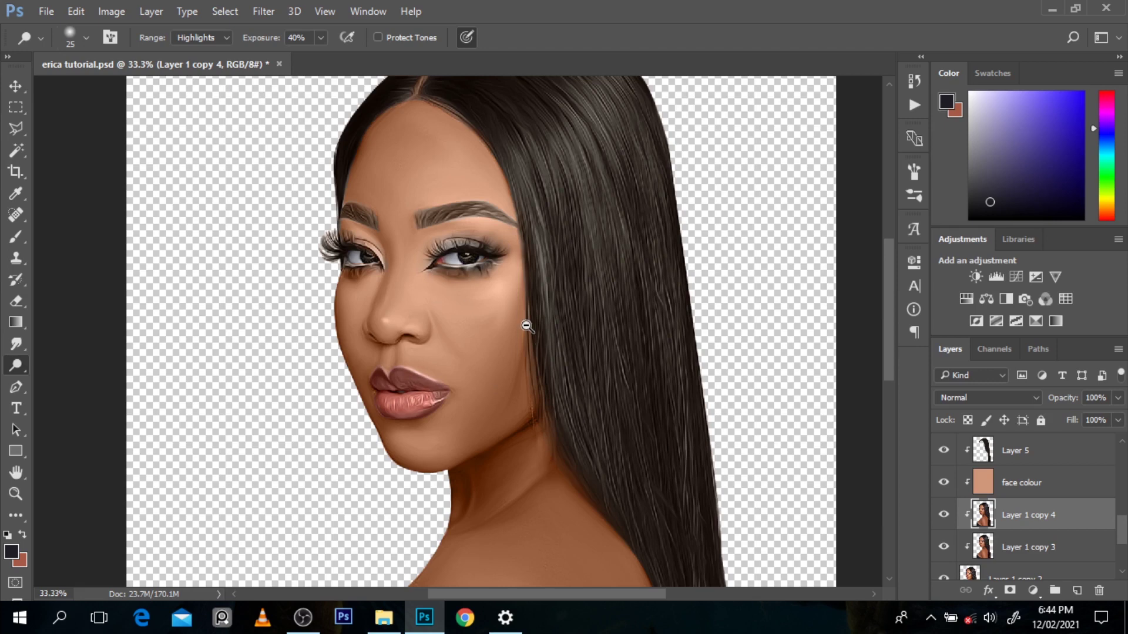
- Compare the painted portrait with the original photo by hiding and showing Layer 1 copy 2, both up close and as a whole
key(ctrl+minus)
key(ctrl+minus)
key(ctrl+minus)
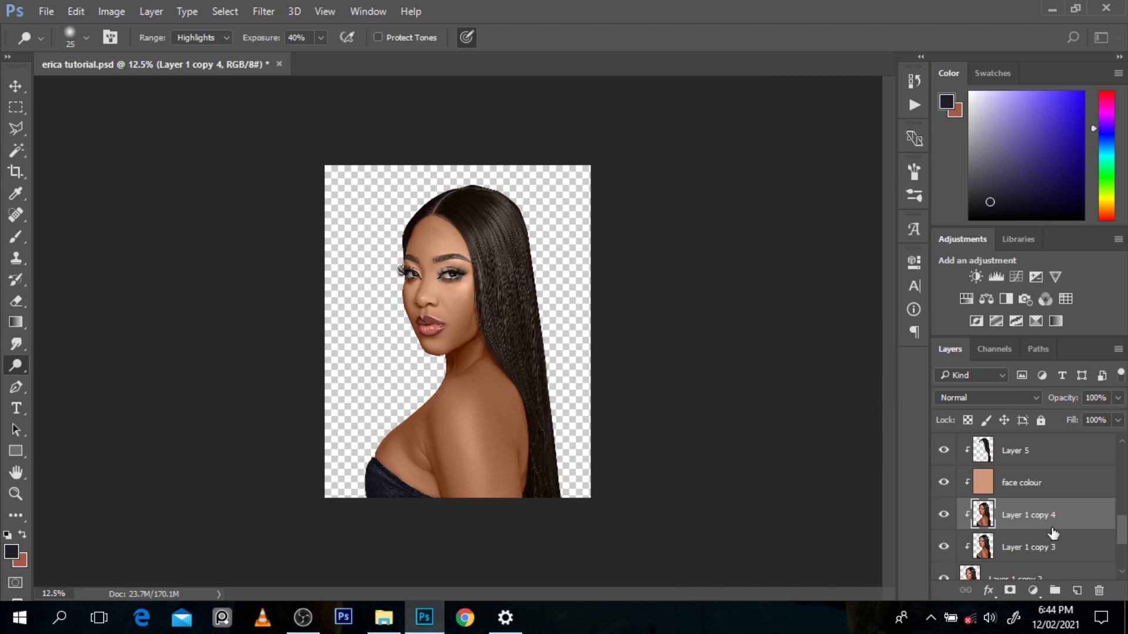
drag(1122, 536, 1123, 556)
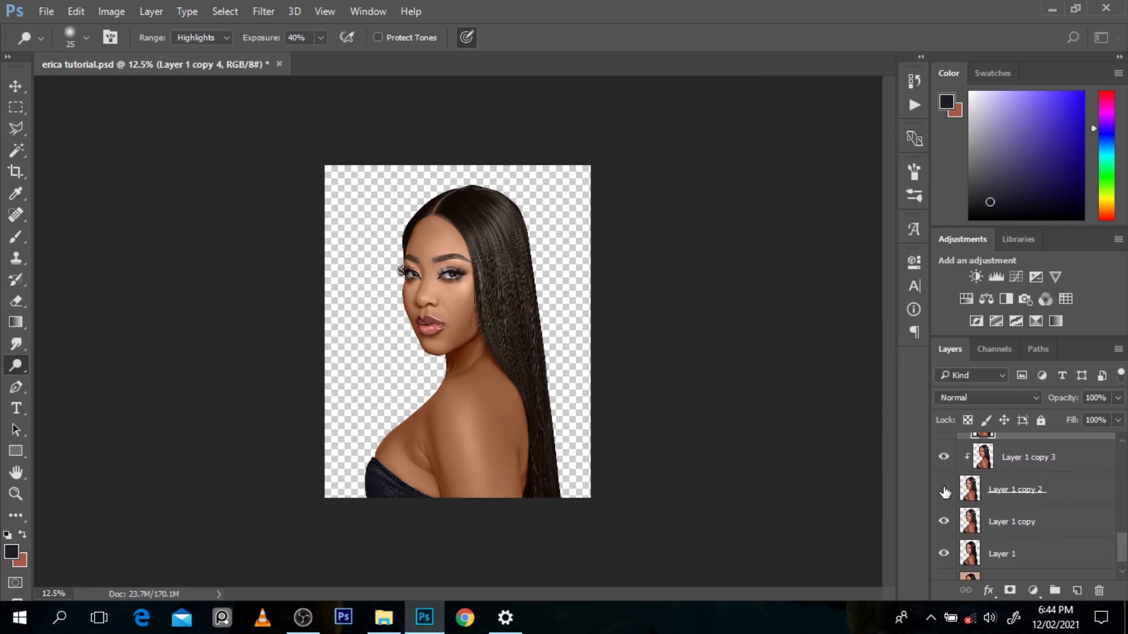
click(944, 490)
ctrl+click(478, 364)
ctrl+click(479, 364)
ctrl+click(479, 364)
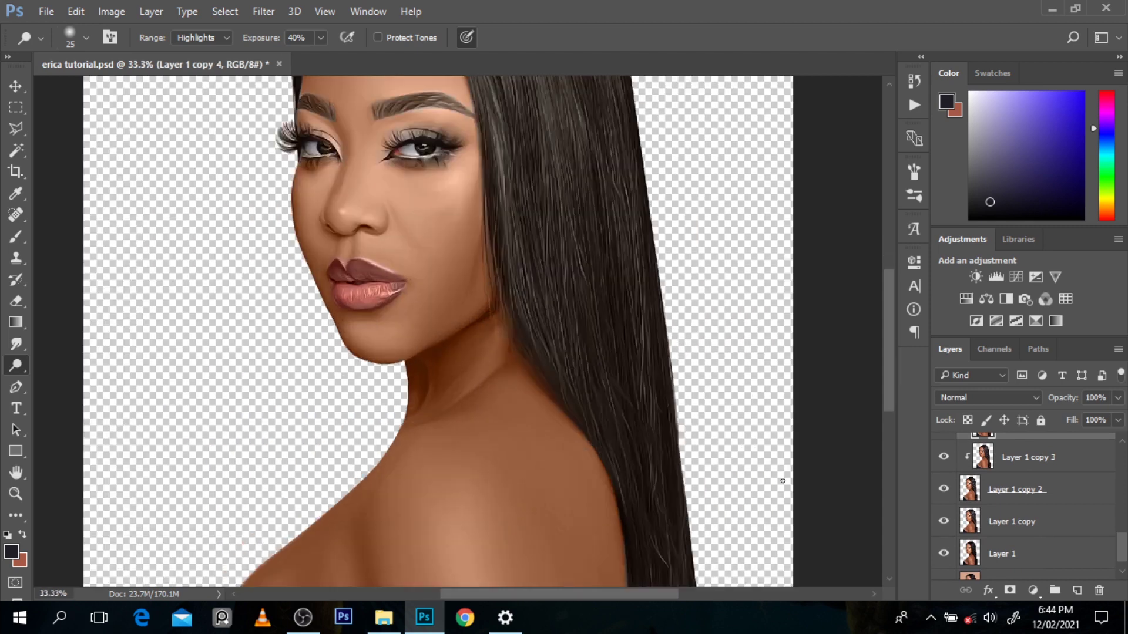
drag(893, 379, 879, 324)
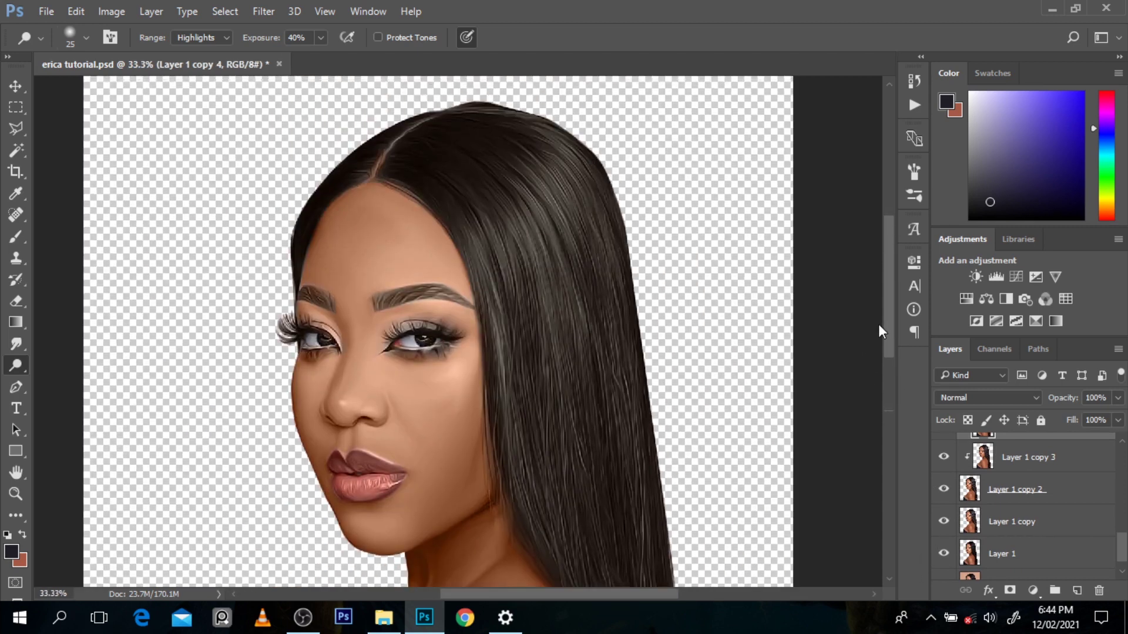
click(943, 522)
click(943, 491)
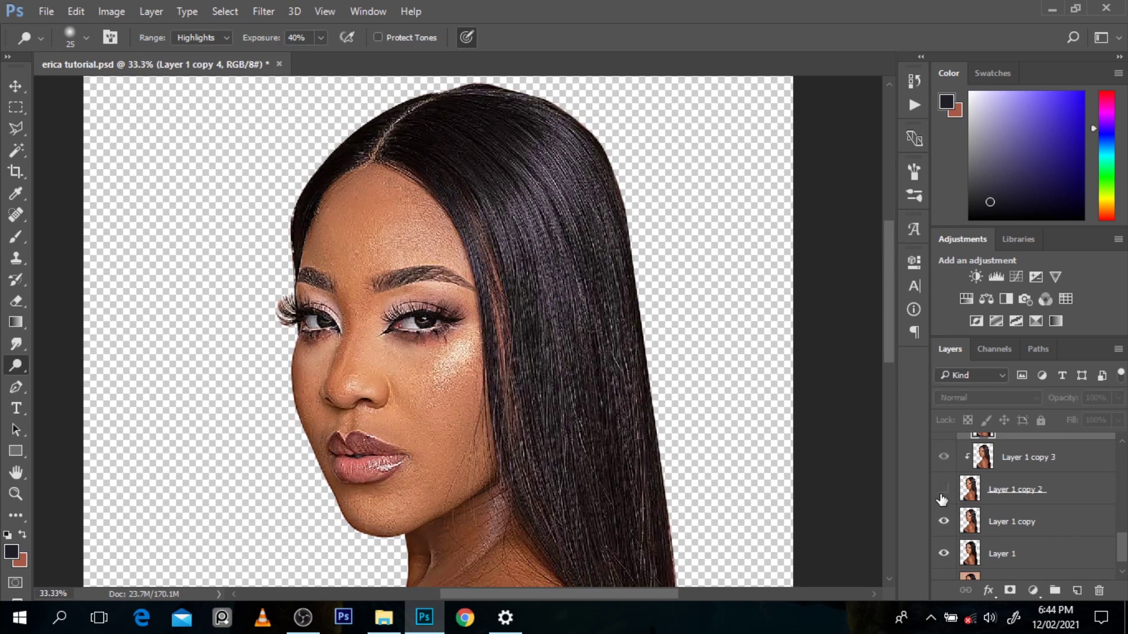
click(943, 491)
click(943, 491)
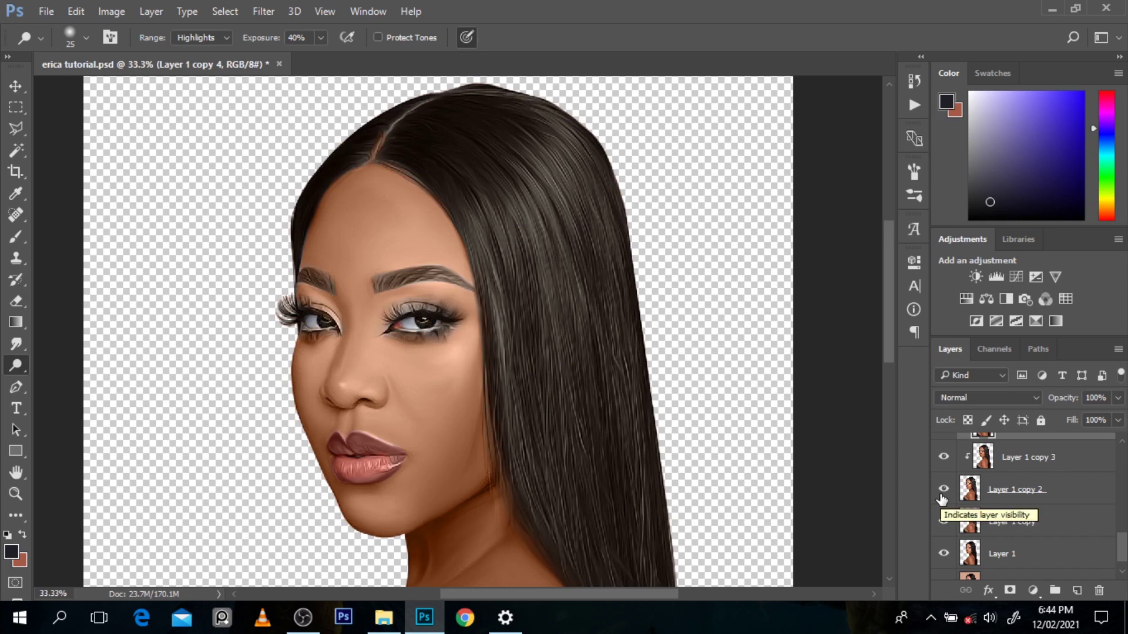
alt+click(690, 383)
alt+click(690, 383)
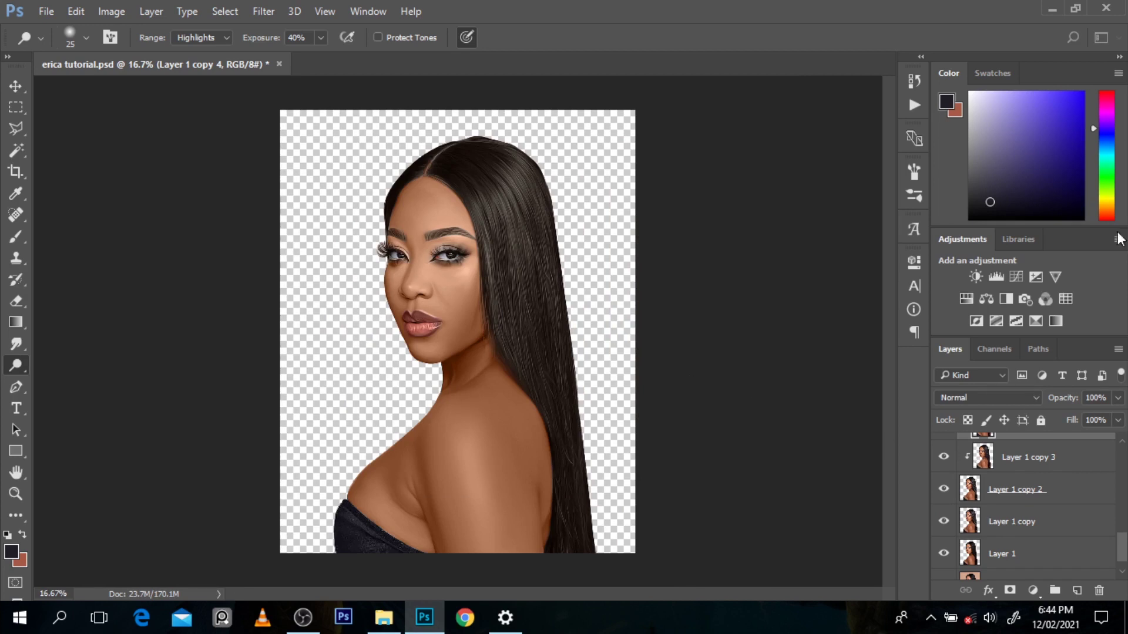
- Enlarge the color picker, shift its hue to yellow-orange and look through its display modes, keeping Hue Cube
scroll(1124, 553, up, 1)
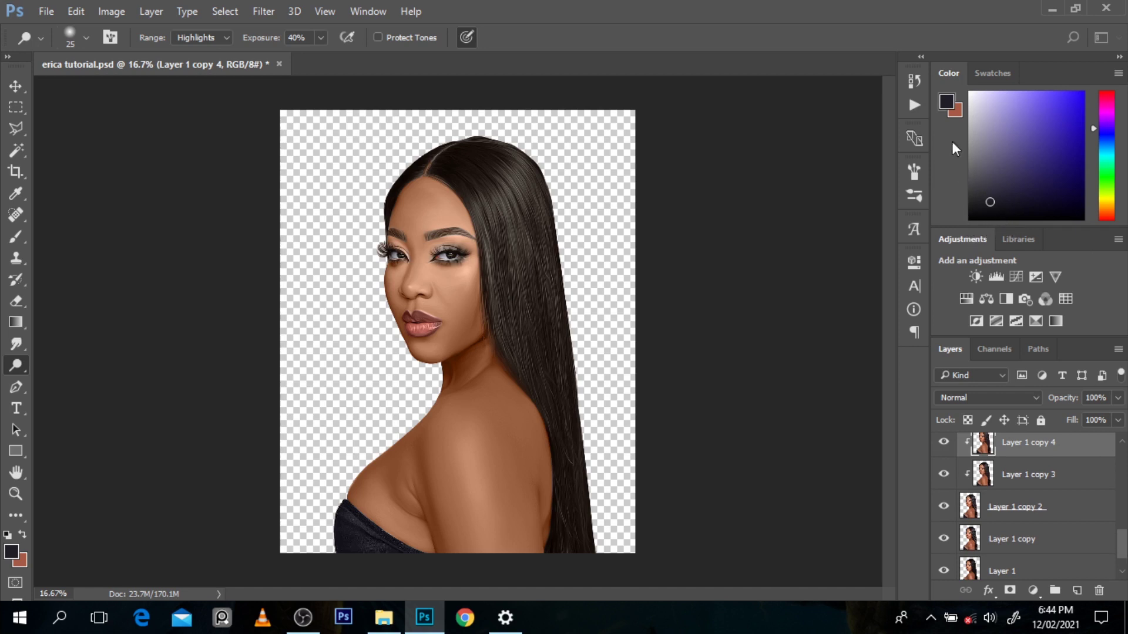
drag(975, 226, 822, 281)
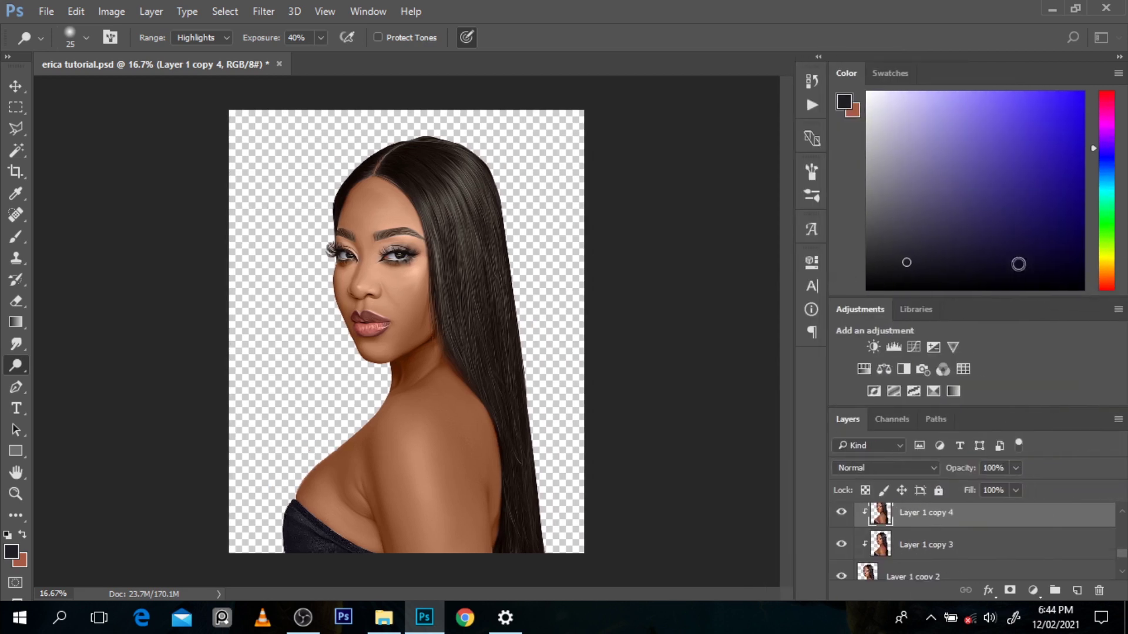
click(1111, 263)
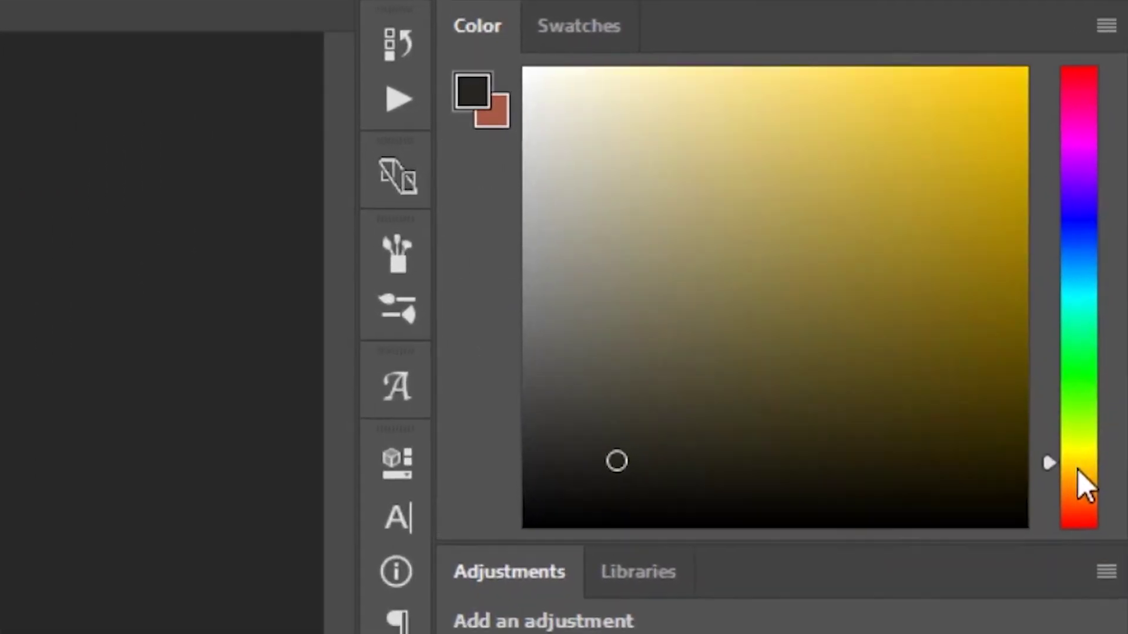
mouse_move(1077, 495)
mouse_down()
mouse_move(1073, 486)
mouse_move(1077, 528)
mouse_move(1078, 496)
mouse_up()
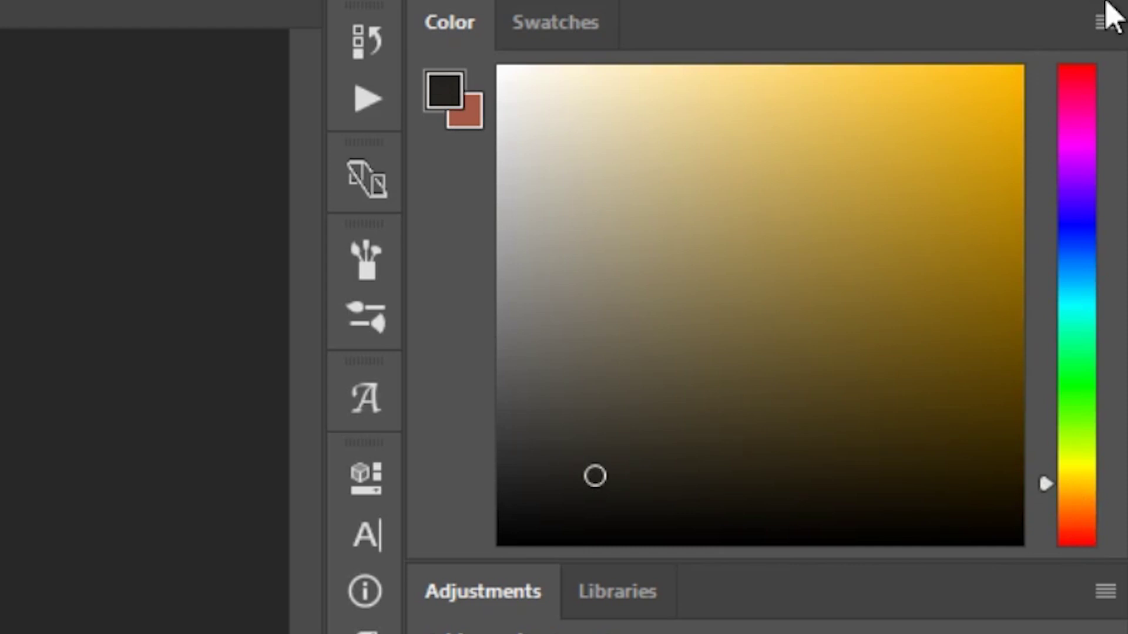
click(1105, 22)
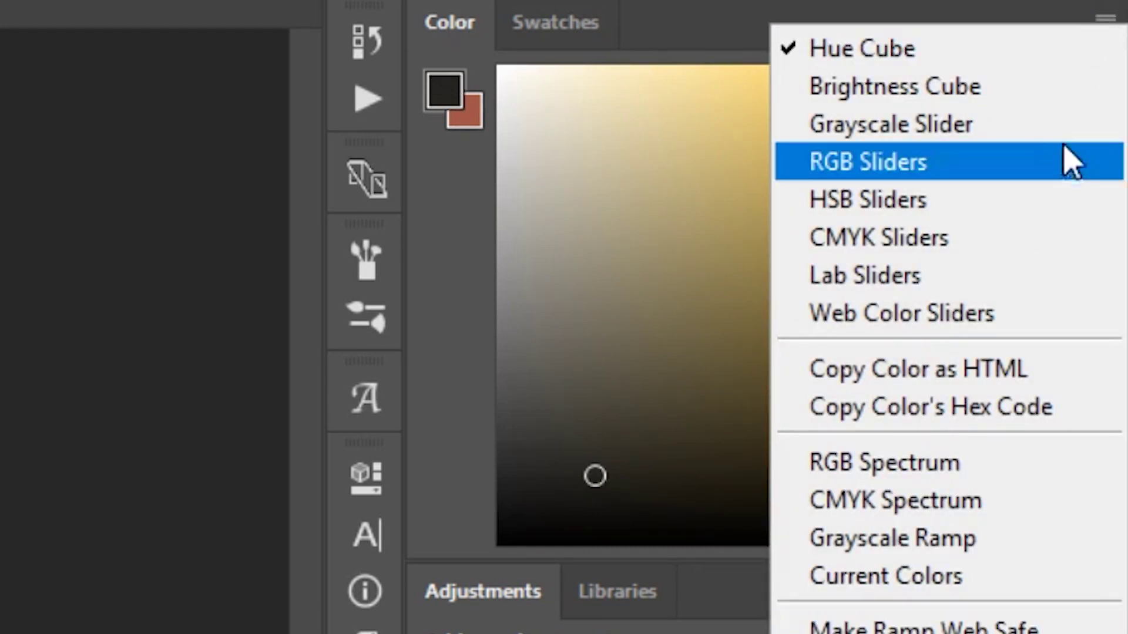
click(1107, 12)
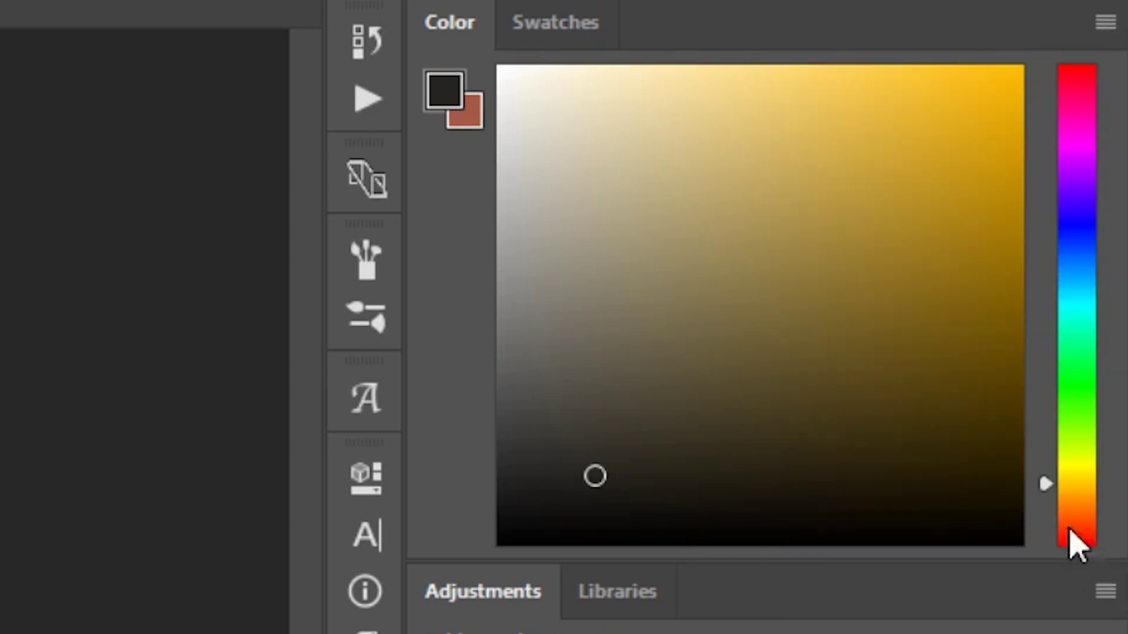
- Set the foreground color to a muted tan with an orange hue
drag(771, 347, 737, 194)
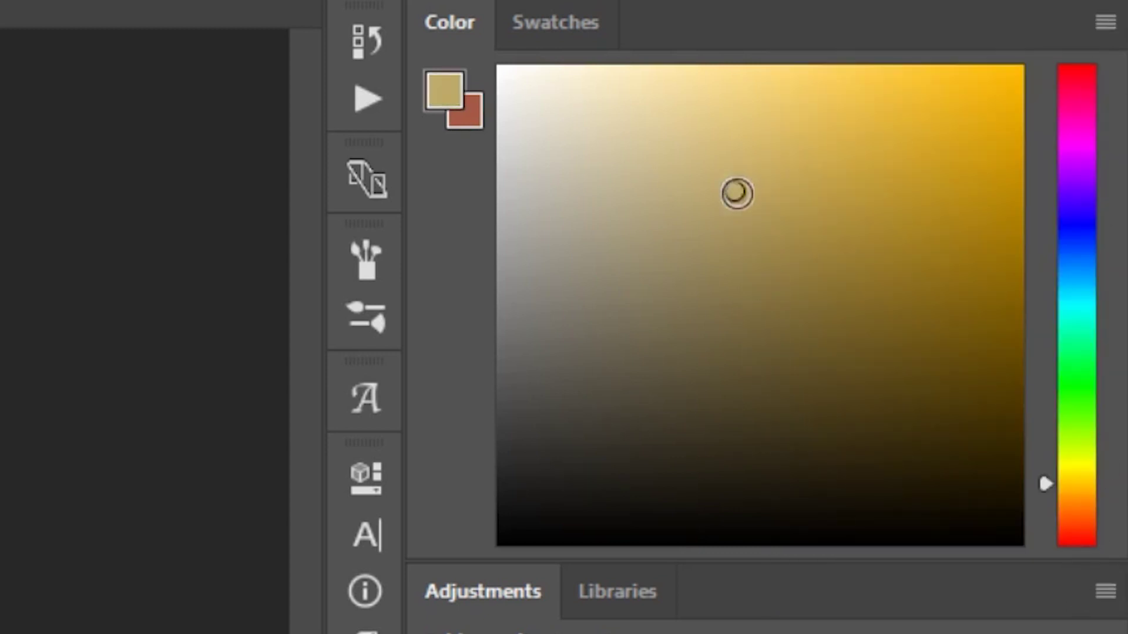
drag(1045, 483, 1046, 498)
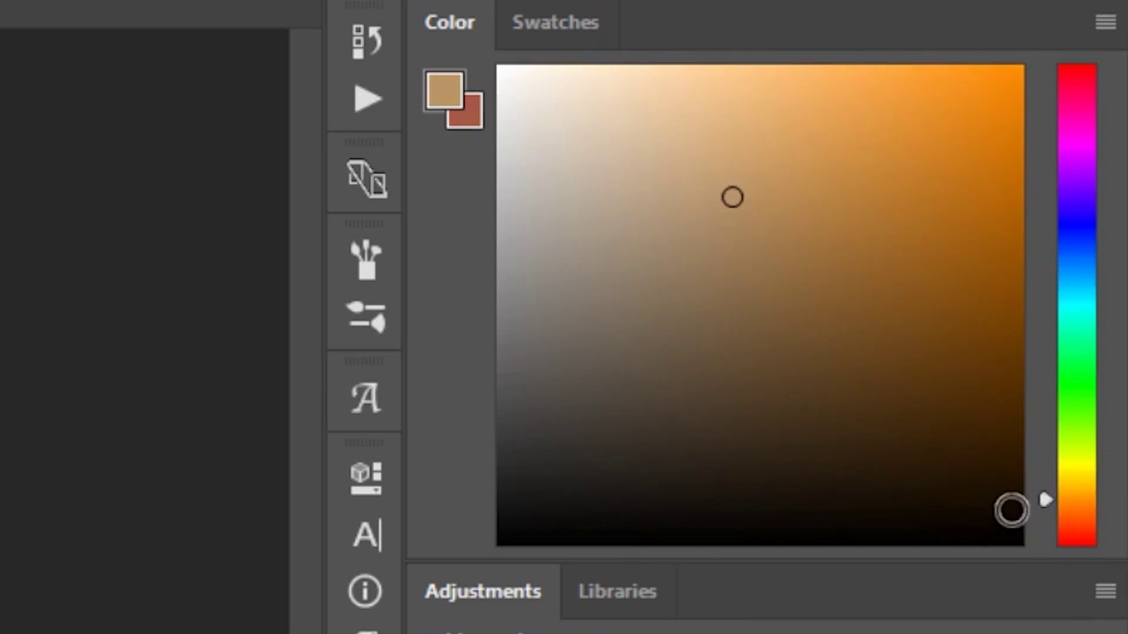
mouse_move(1042, 511)
mouse_down()
mouse_move(1040, 501)
mouse_move(1036, 516)
mouse_up()
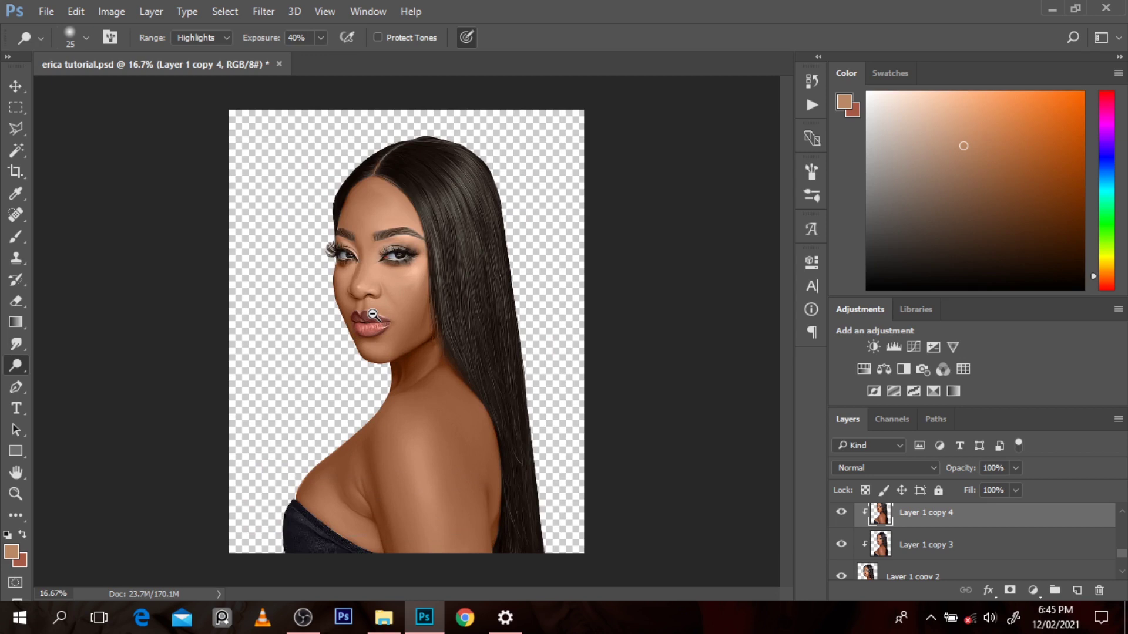
- Inspect the portrait alternately as a whole and close up on the face
ctrl+alt+click(372, 314)
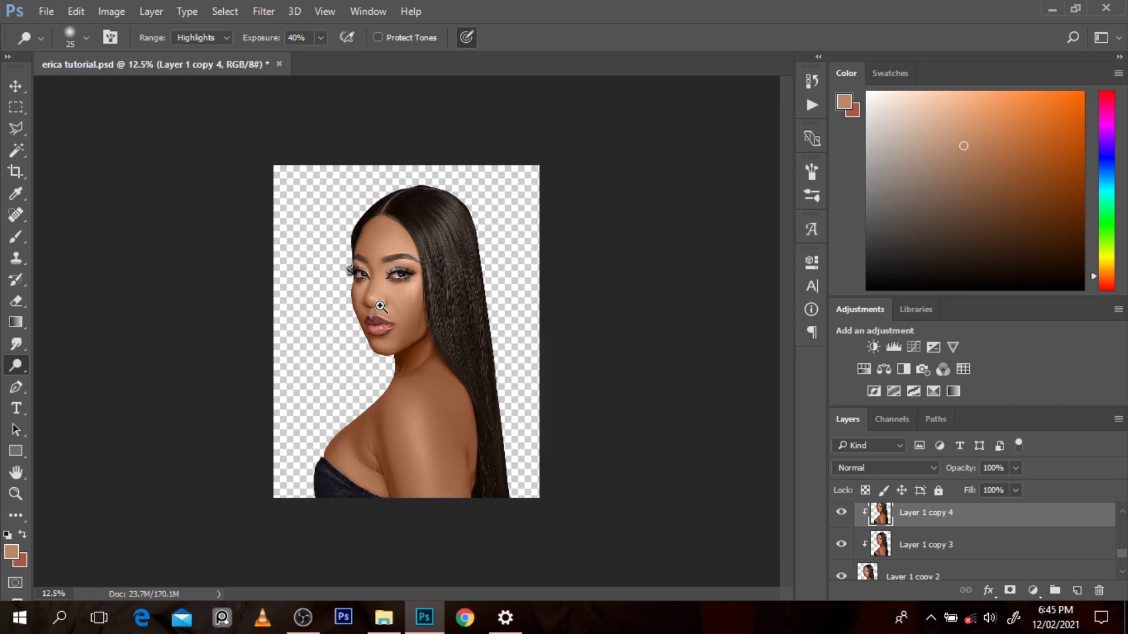
ctrl+click(380, 306)
ctrl+click(380, 306)
ctrl+alt+click(380, 306)
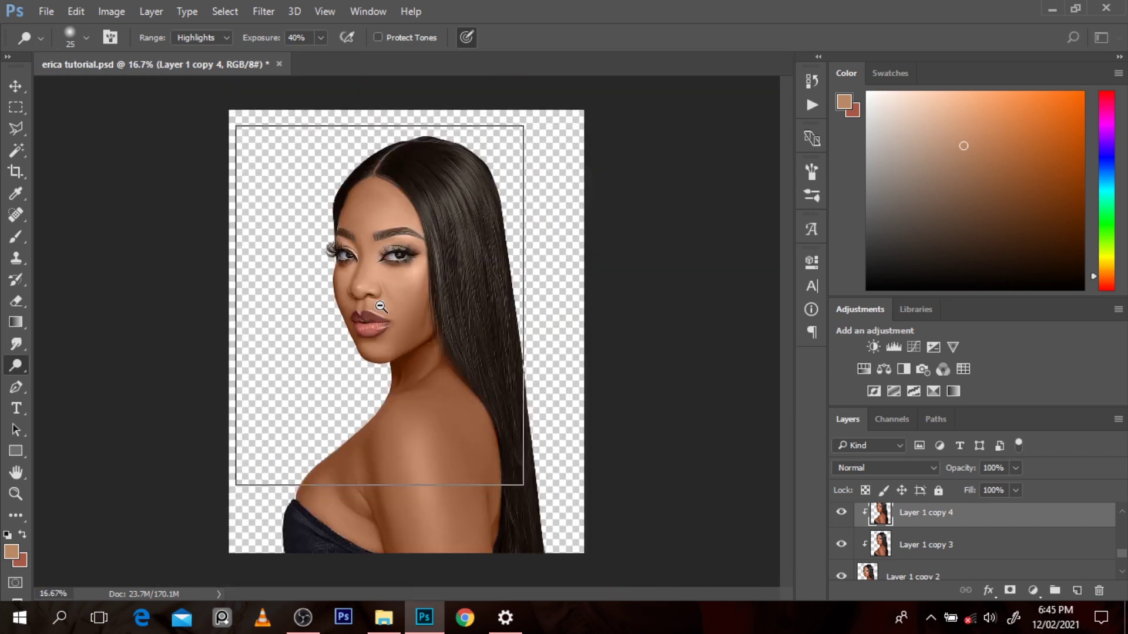
ctrl+alt+click(380, 306)
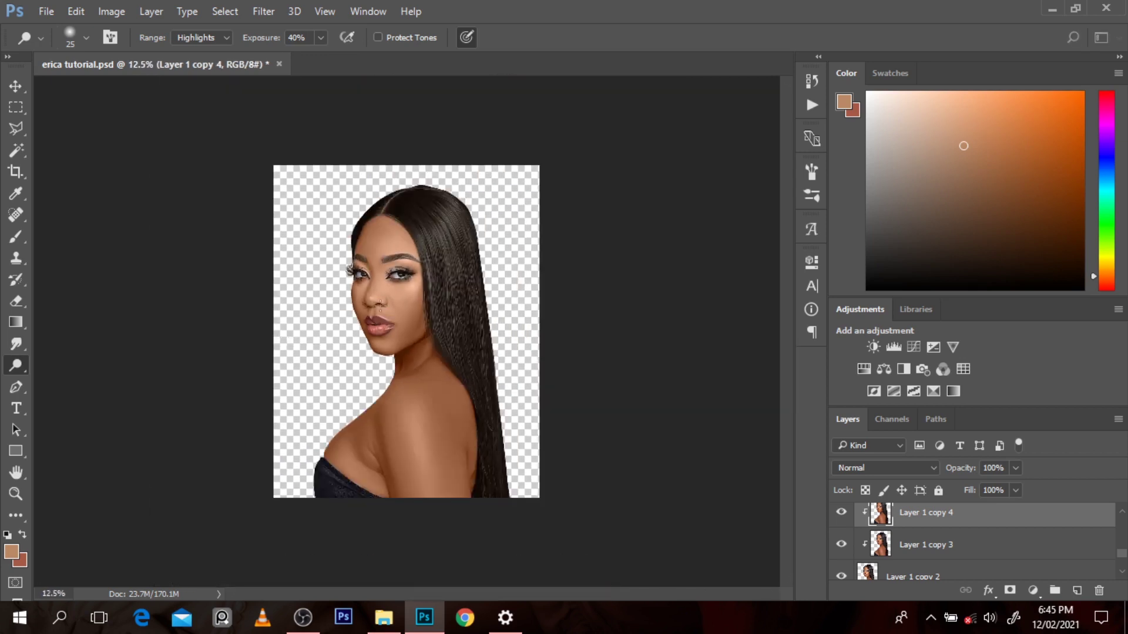
ctrl+click(378, 300)
ctrl+click(377, 301)
ctrl+click(378, 300)
ctrl+click(377, 300)
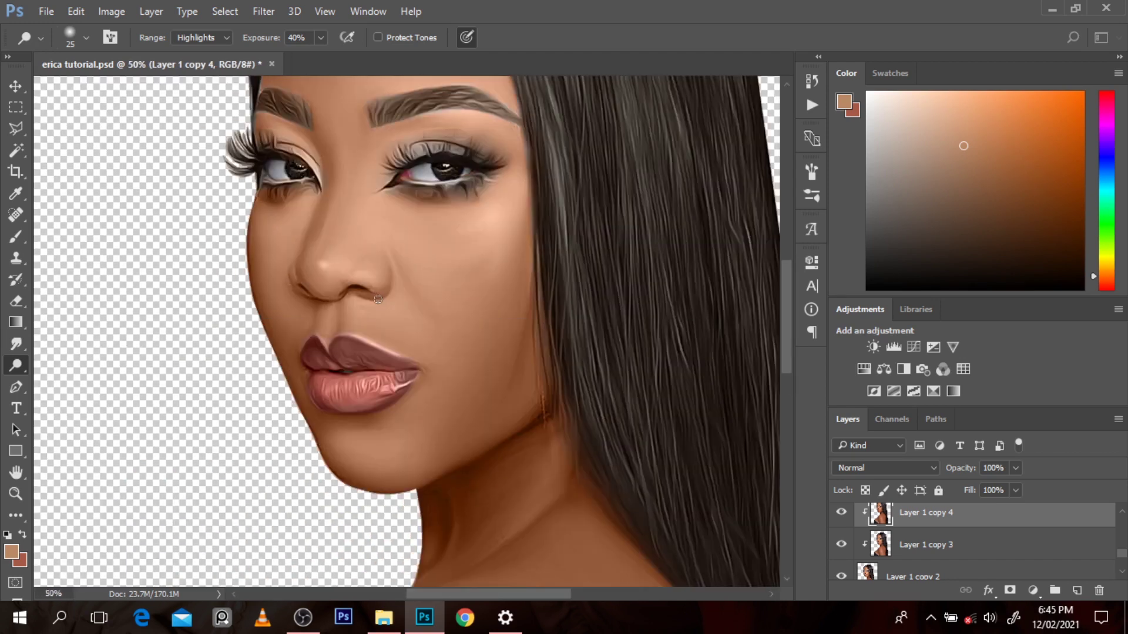
key(ctrl+minus)
key(ctrl+minus)
key(ctrl+minus)
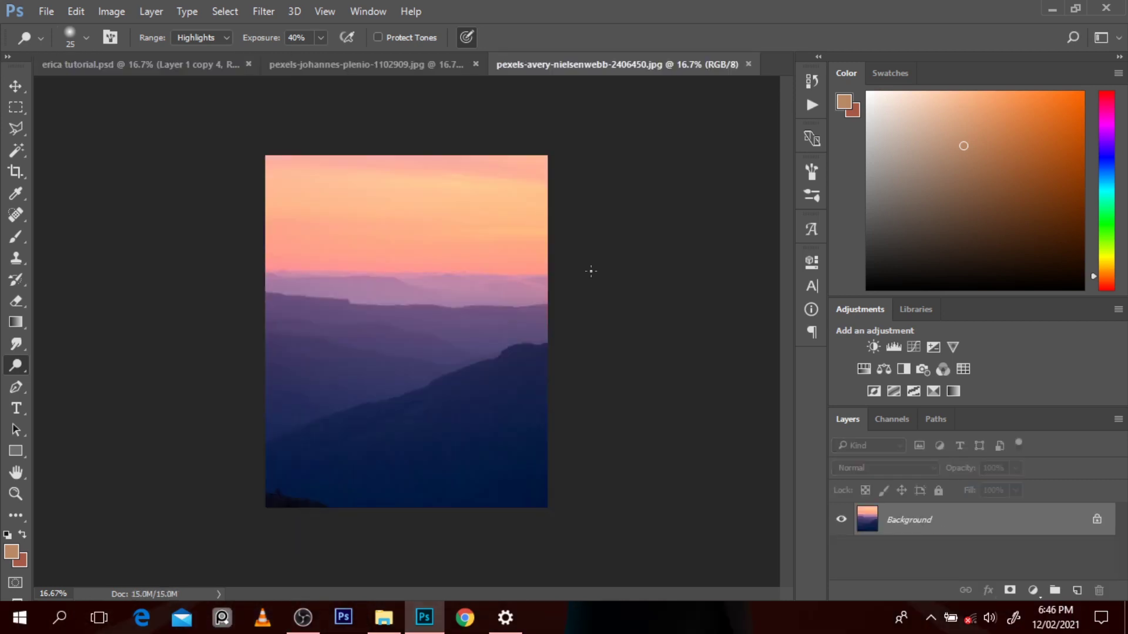
- Copy the sunset mountain image into erica tutorial.psd and place it as an unclipped layer directly above Background
key(v)
click(423, 221)
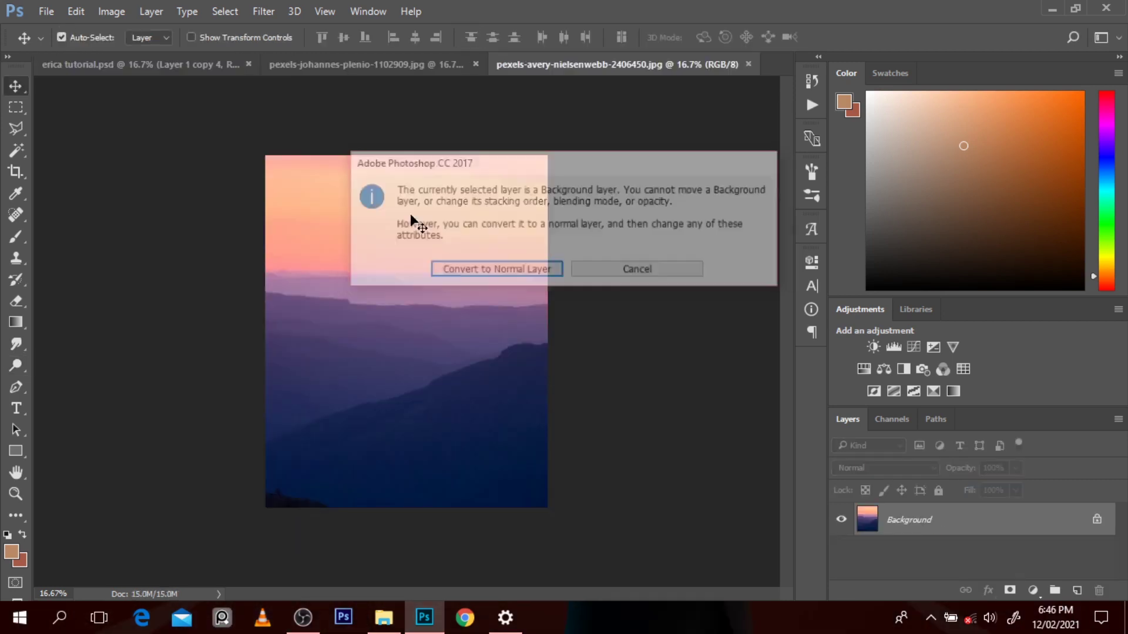
key(Return)
drag(412, 216, 312, 243)
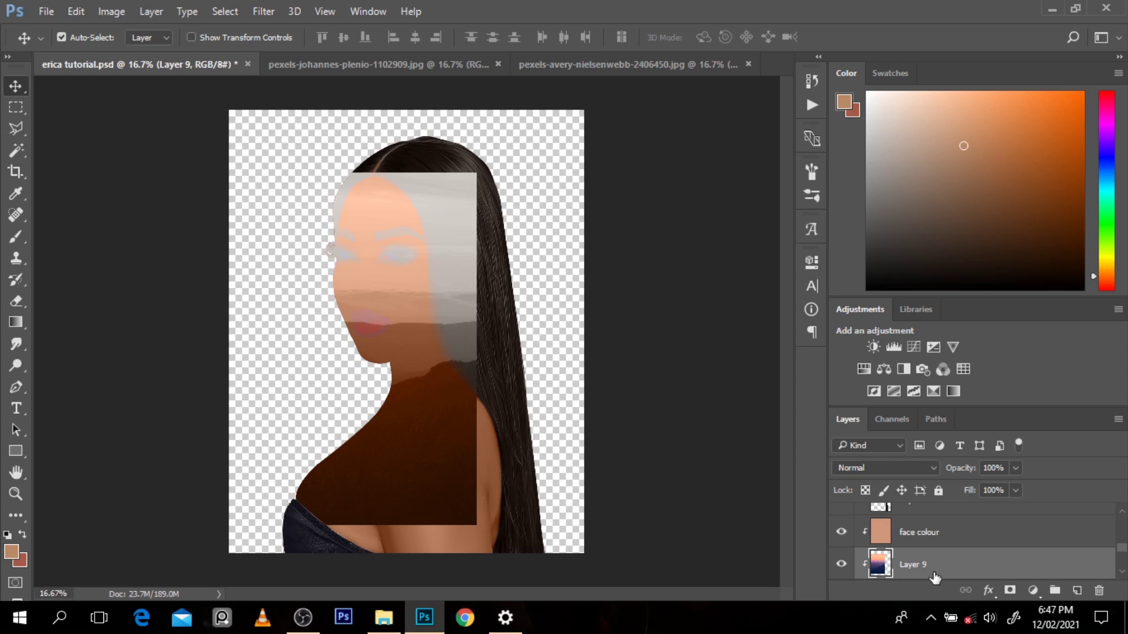
drag(934, 579, 934, 544)
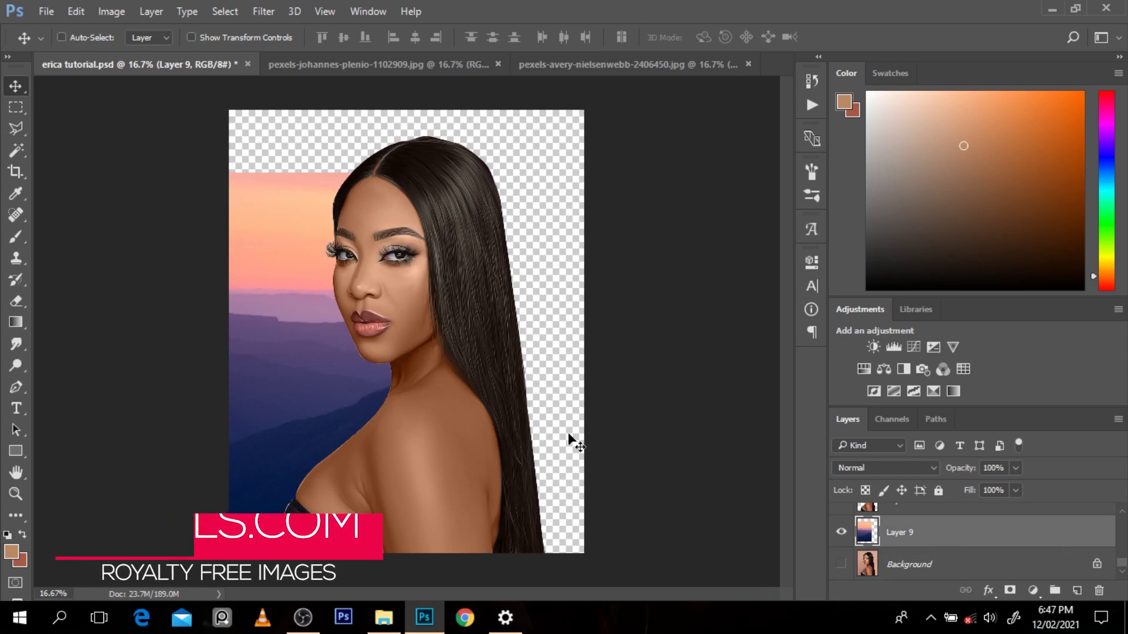
- Scale the sunset layer to about 232% width and 292% height and position it to fill the canvas, with the mountains low behind the woman
key(ctrl+t)
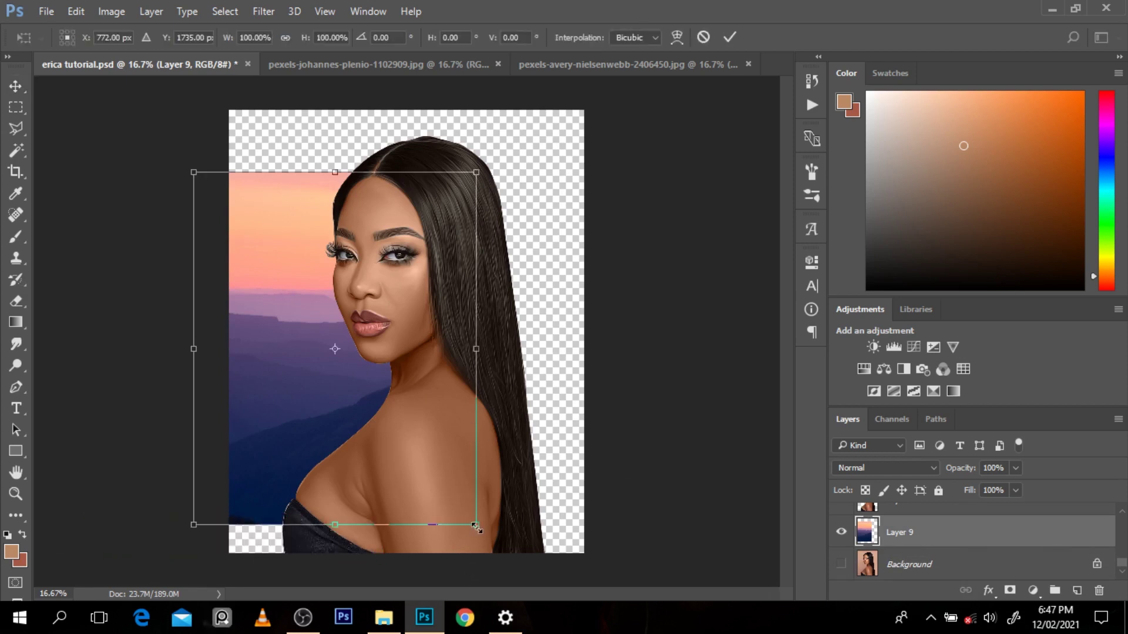
drag(477, 530, 670, 505)
alt+click(650, 439)
alt+click(651, 440)
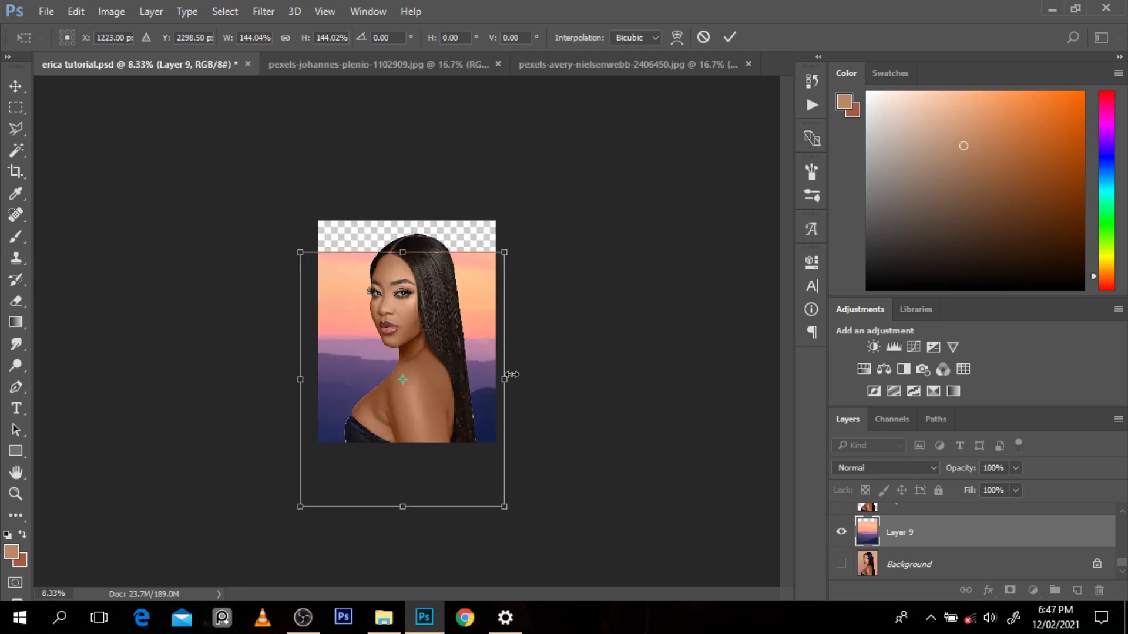
drag(512, 378, 551, 378)
drag(300, 252, 212, 66)
drag(461, 241, 472, 418)
drag(388, 257, 388, 208)
drag(480, 351, 486, 375)
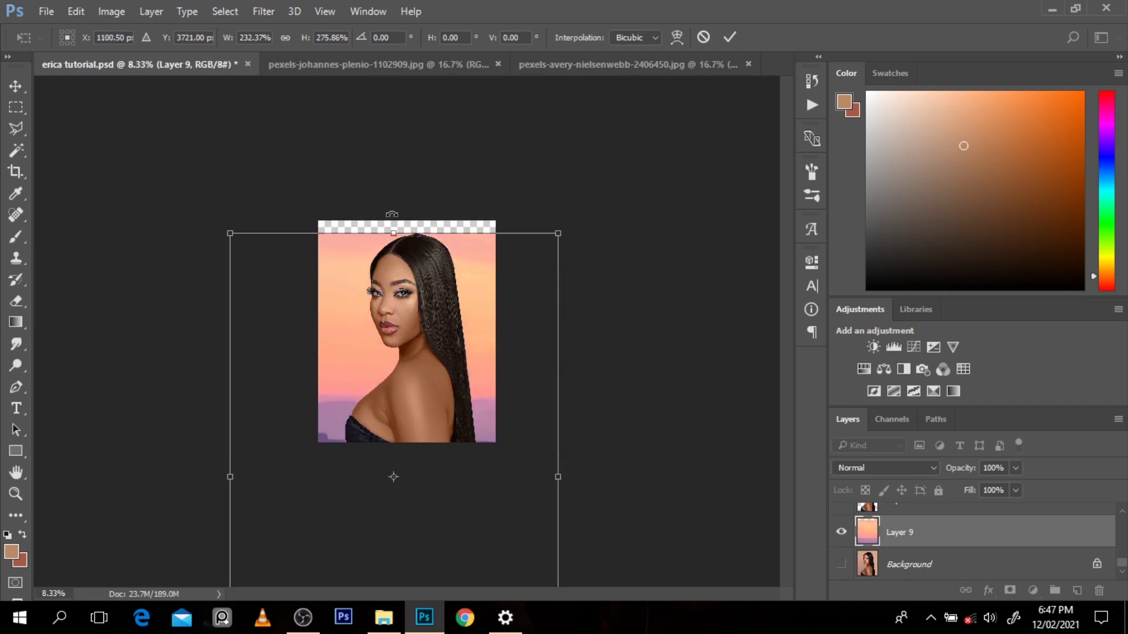
drag(393, 225, 393, 196)
drag(475, 288, 474, 303)
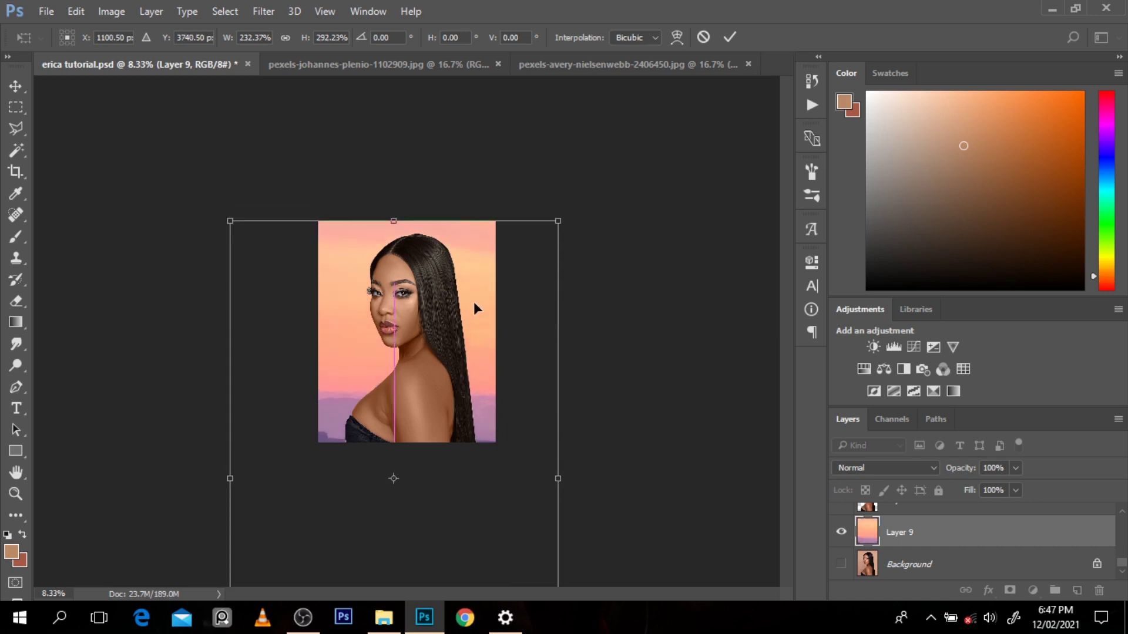
key(Return)
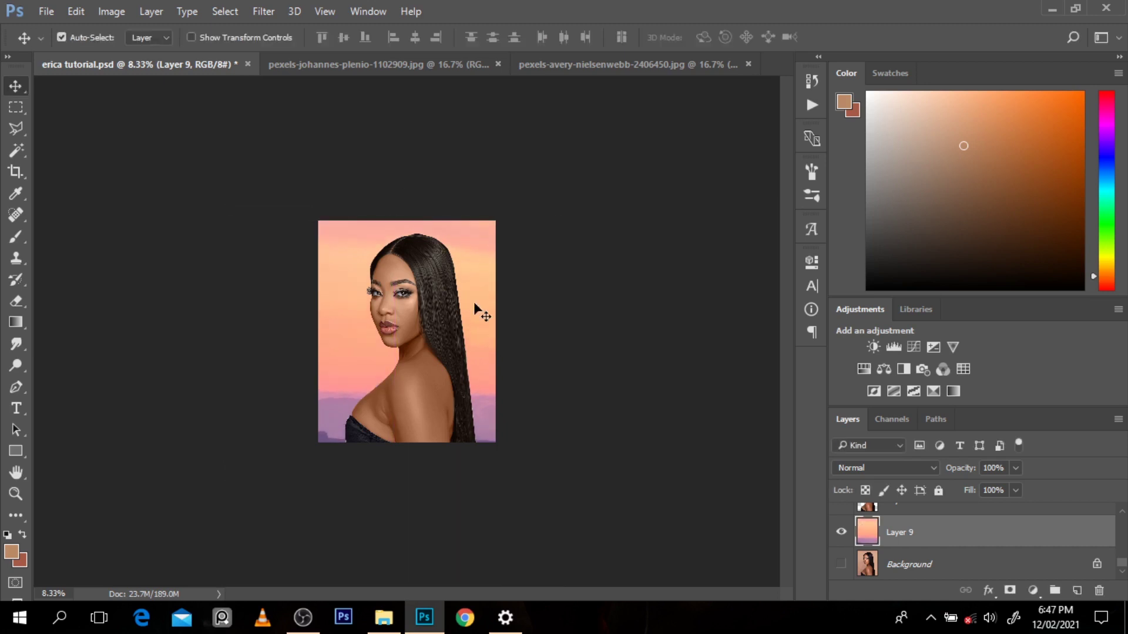
- Examine how the portrait blends with the sunset background, both as a whole and close up around the face and hair
ctrl+click(408, 312)
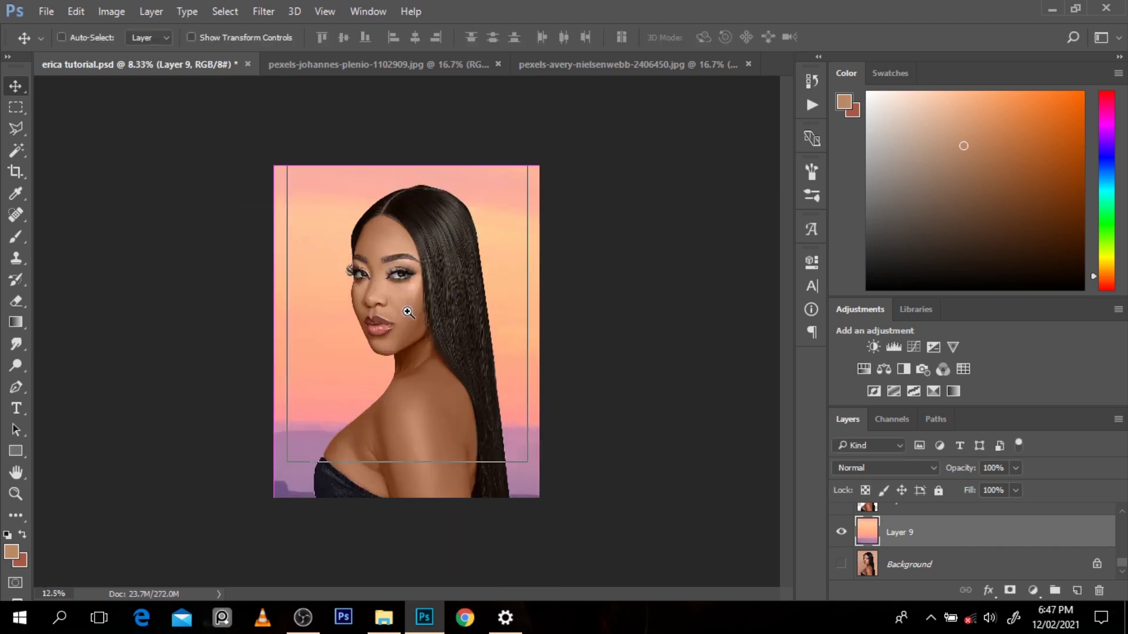
ctrl+click(408, 312)
ctrl+click(407, 312)
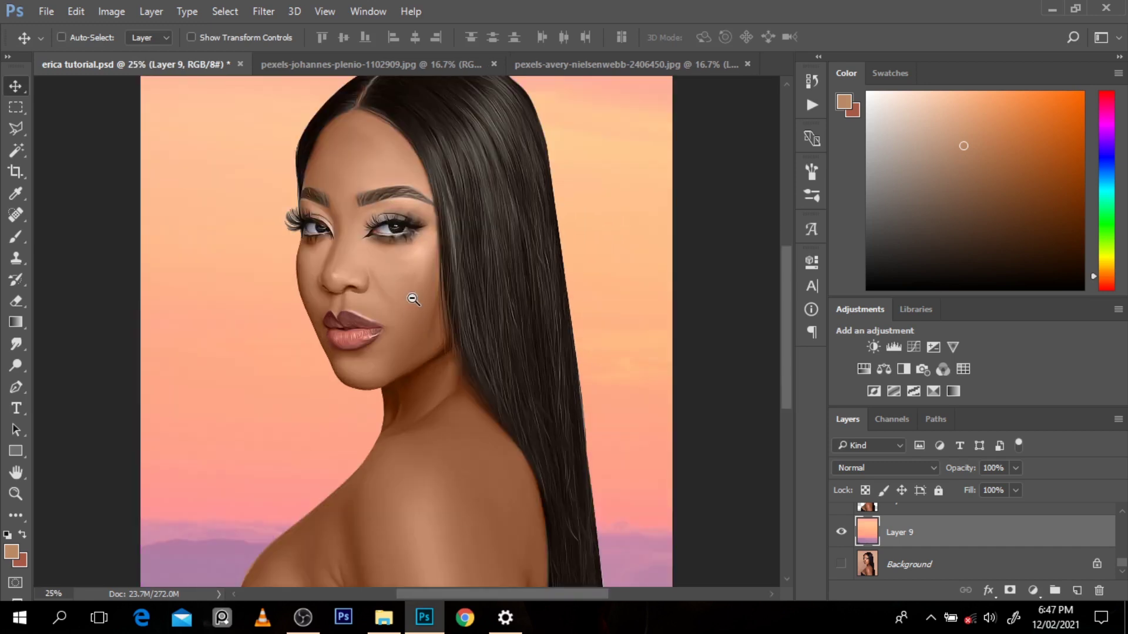
ctrl+alt+click(414, 300)
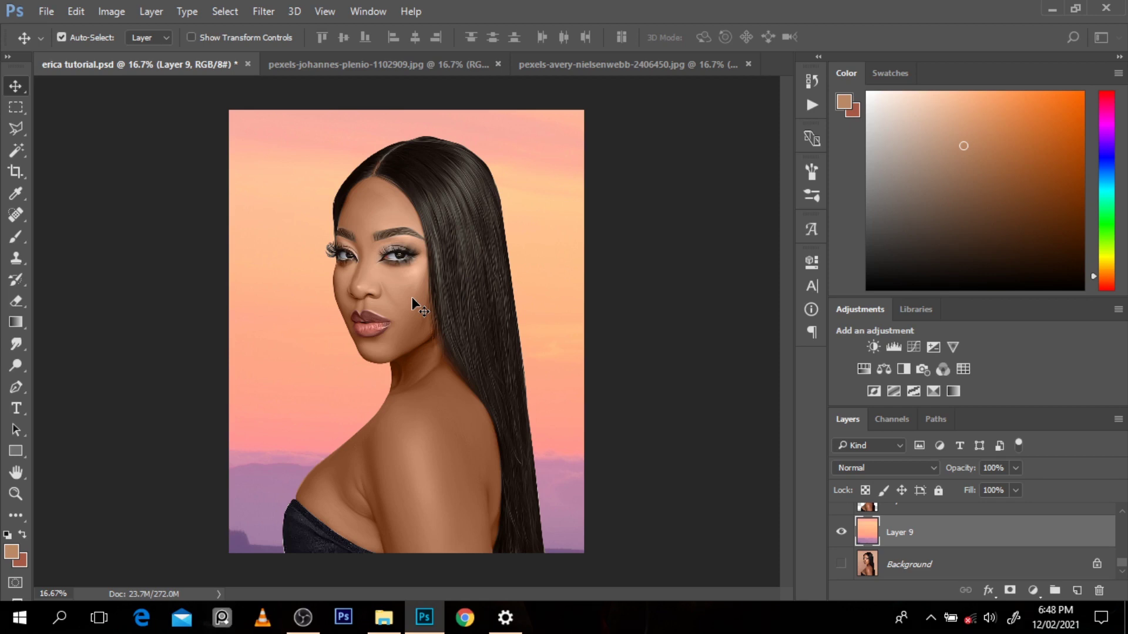
ctrl+click(391, 247)
ctrl+click(390, 246)
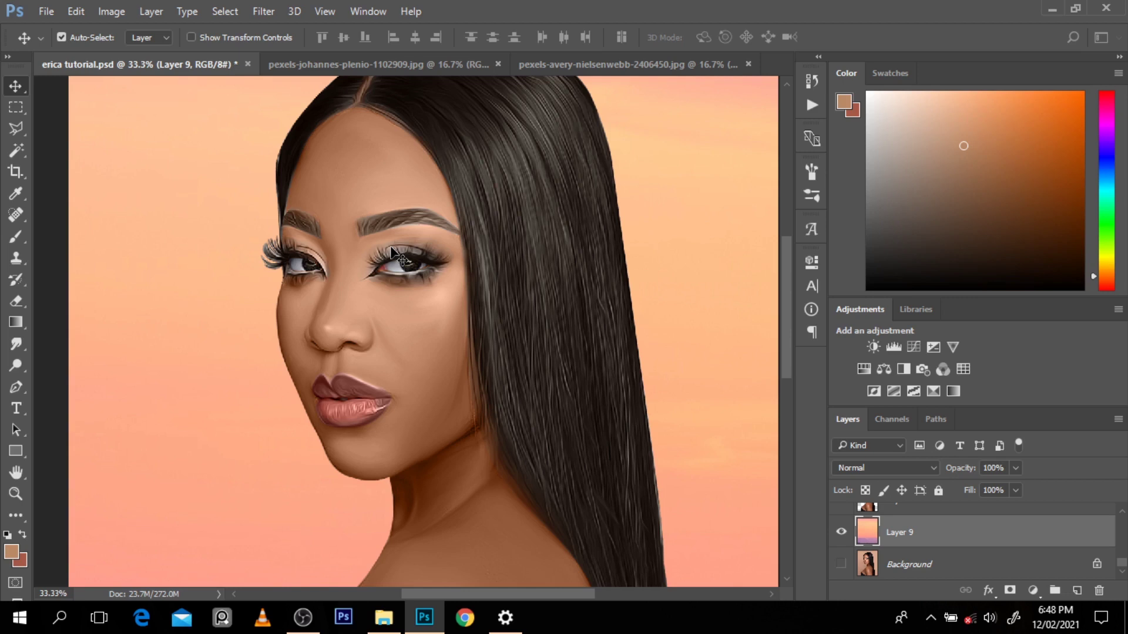
ctrl+alt+click(392, 249)
ctrl+alt+click(404, 218)
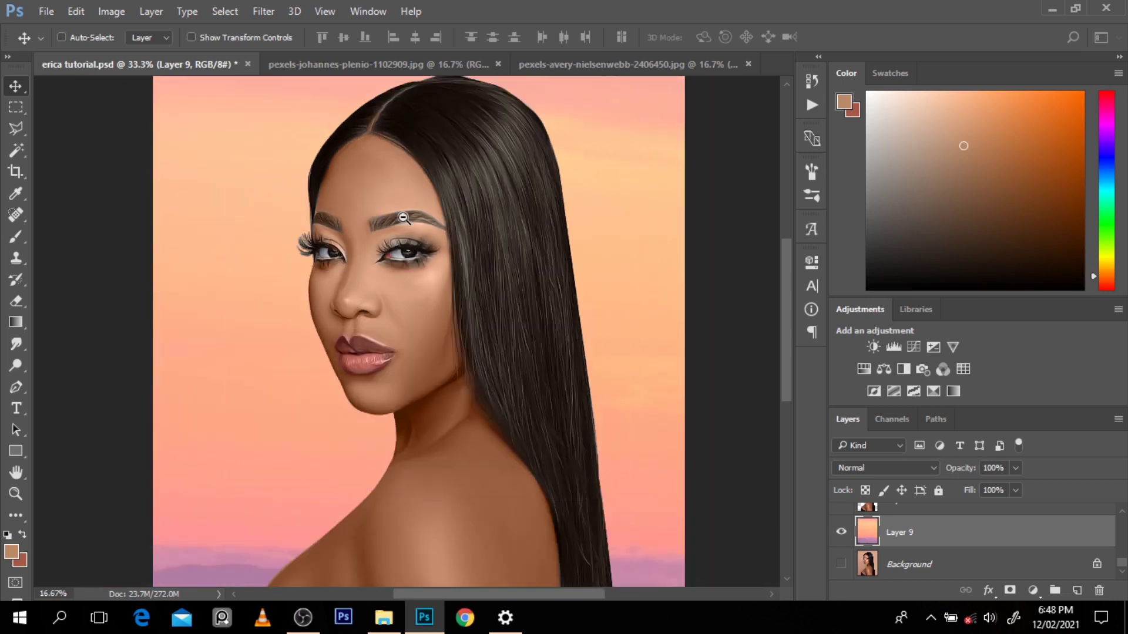